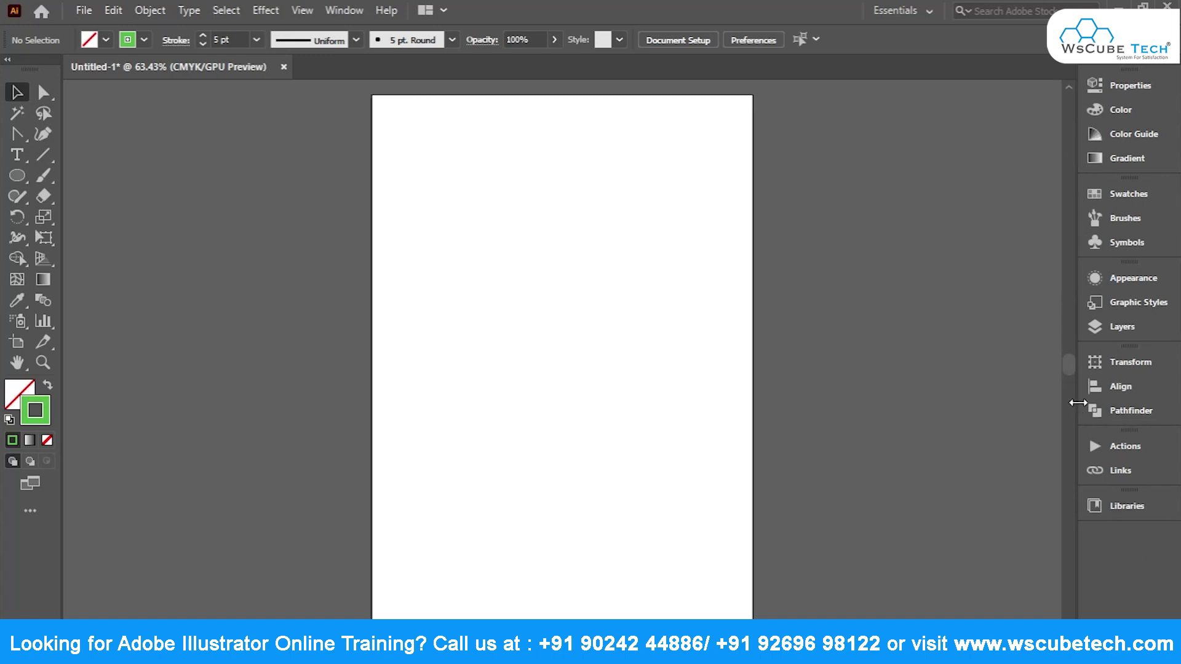
# Collapse the panel dock to icons, then widen it to show panel names.
pyautogui.moveTo(1078, 403); pyautogui.dragTo(1142, 382)
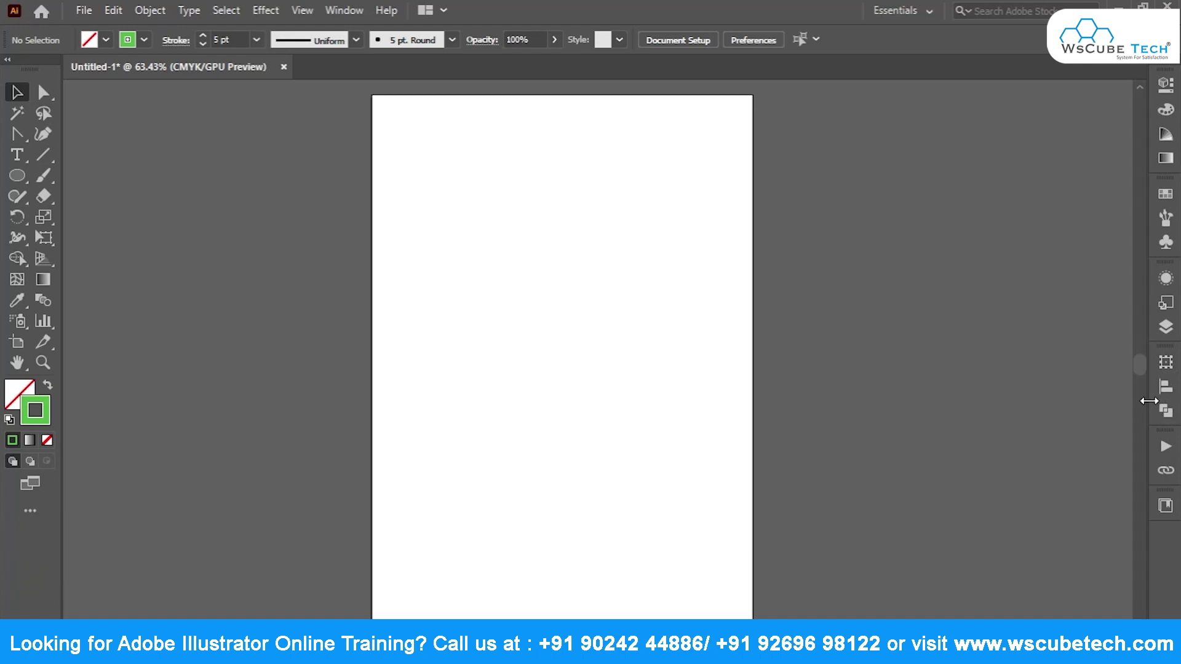
pyautogui.moveTo(1129, 403); pyautogui.dragTo(1078, 412)
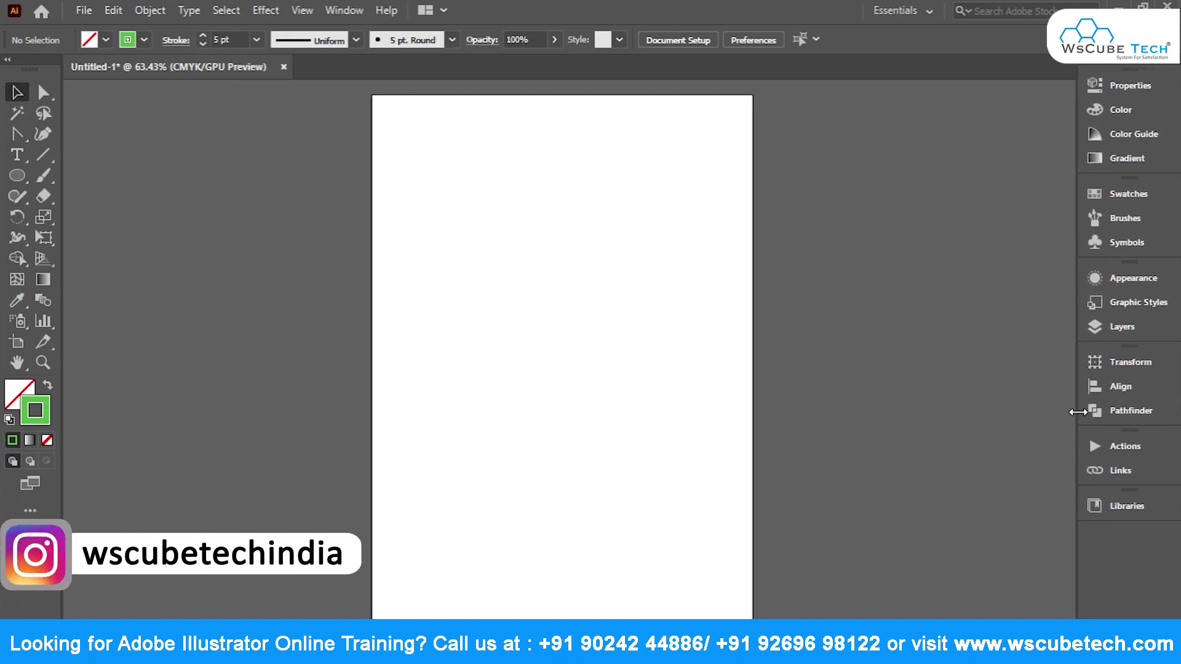
pyautogui.moveTo(1078, 412); pyautogui.dragTo(1073, 412)
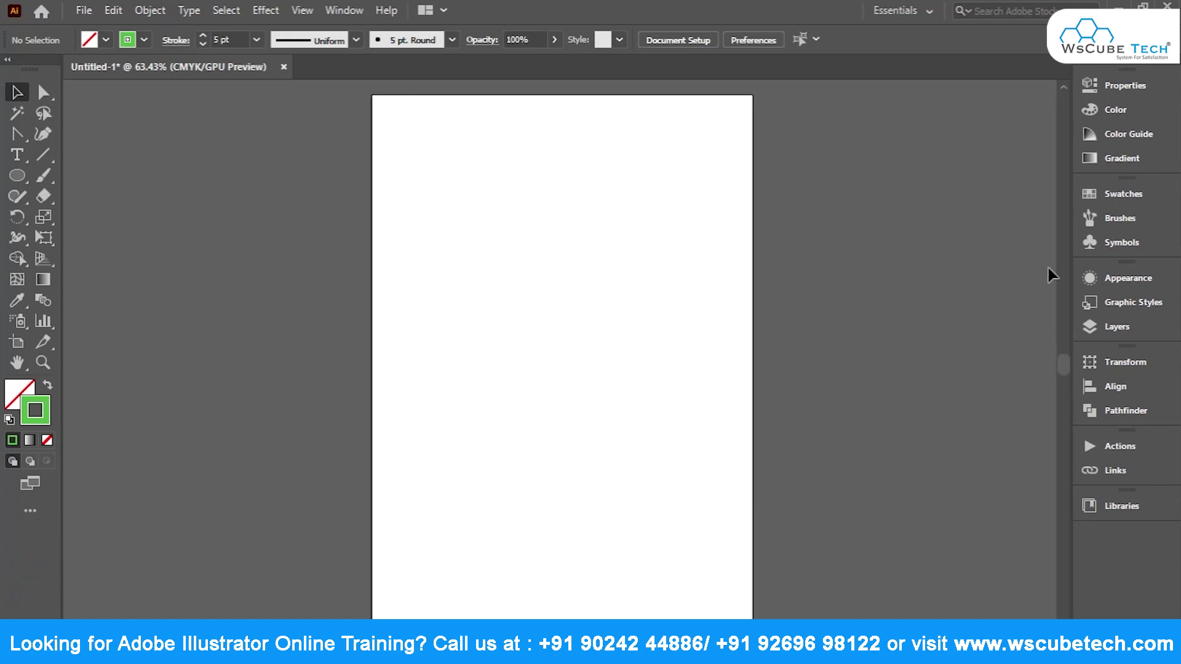
# Browse the dock panels from Pathfinder, Align and Transform through Properties, Color, Swatches, Brushes, Symbols, Appearance and Graphic Styles.
pyautogui.click(1120, 413)
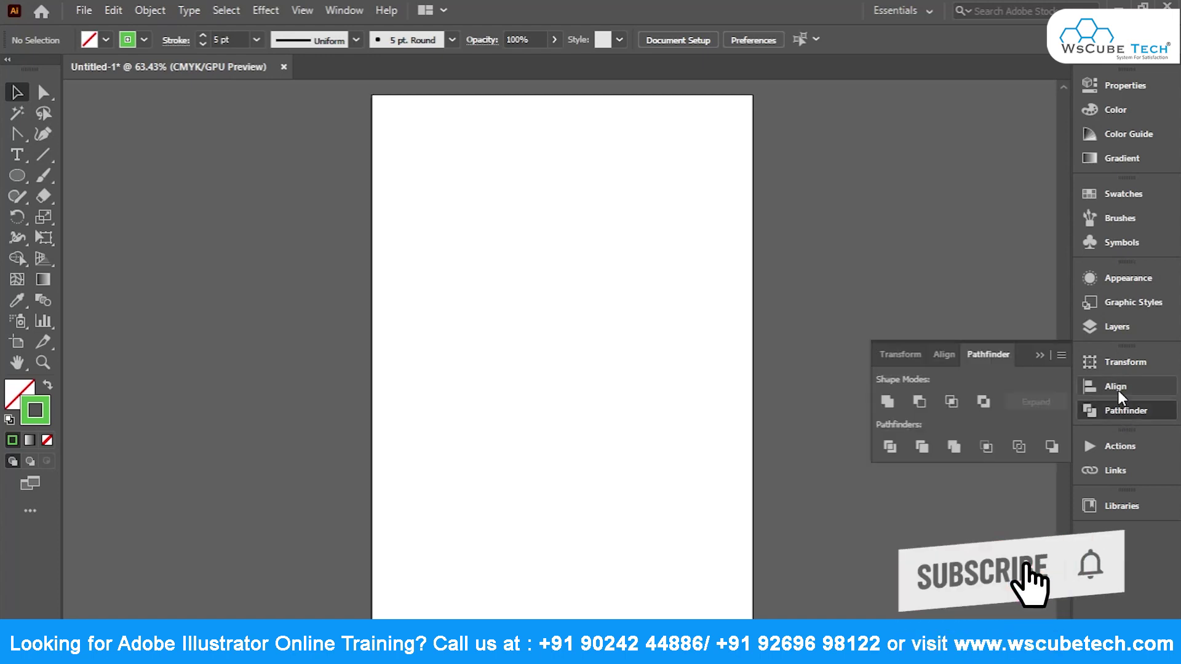
pyautogui.click(1117, 388)
pyautogui.click(1113, 362)
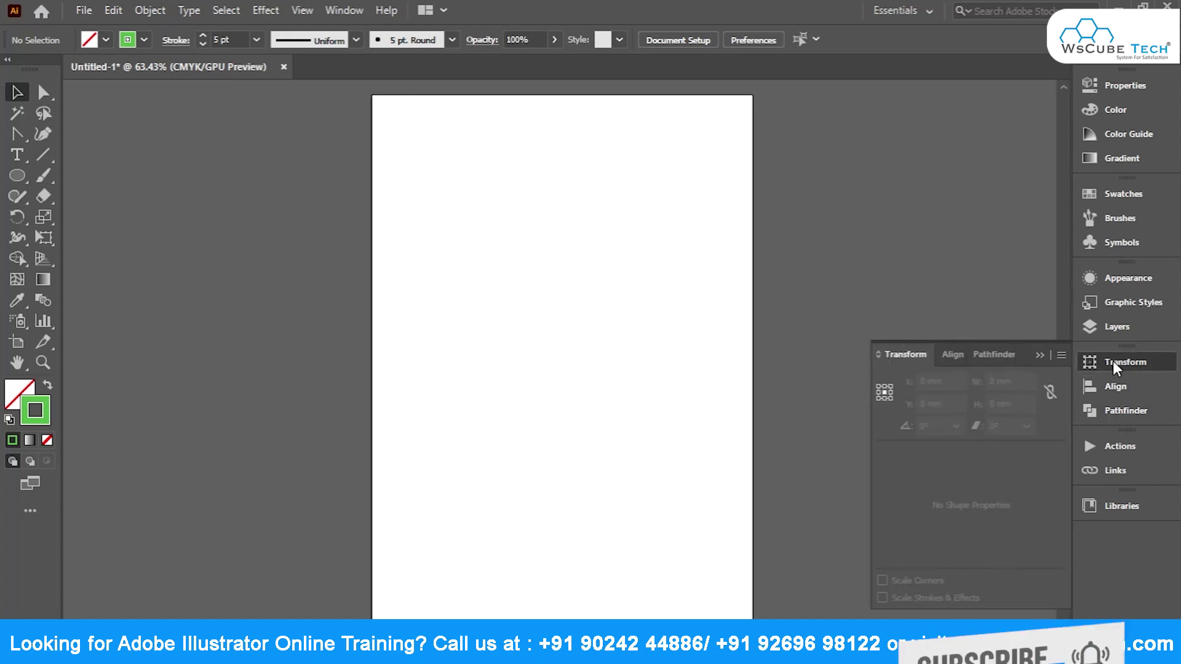
pyautogui.click(1105, 90)
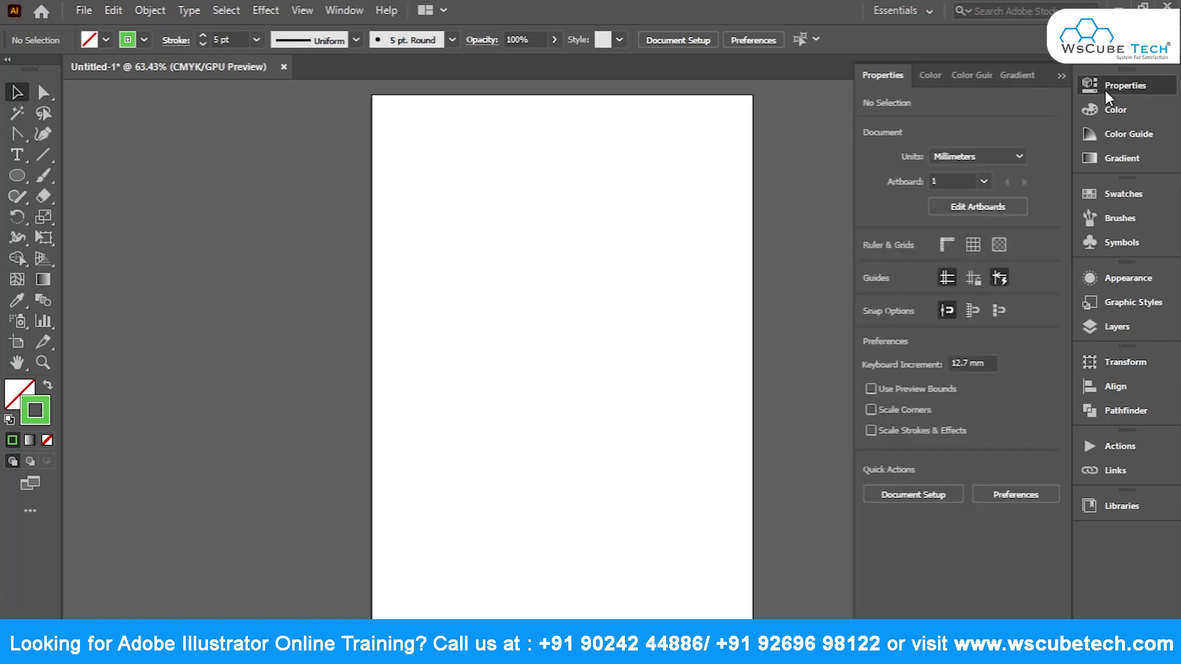
pyautogui.click(1107, 109)
pyautogui.click(1111, 134)
pyautogui.click(1111, 195)
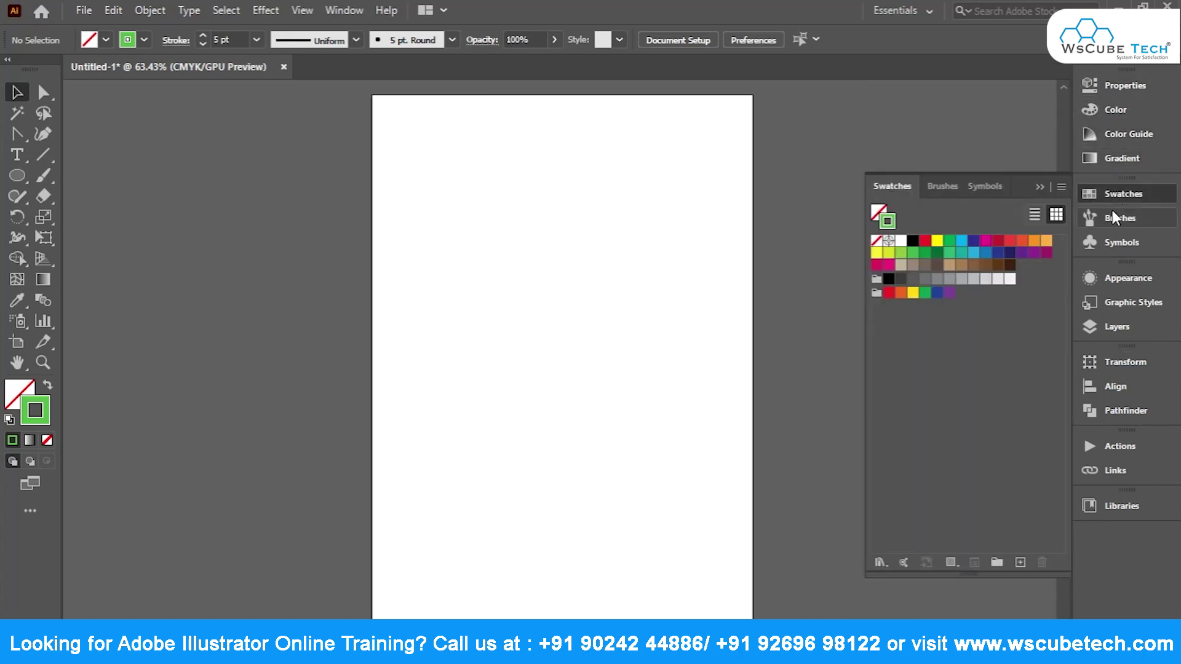
pyautogui.click(1112, 219)
pyautogui.click(1115, 242)
pyautogui.click(1124, 280)
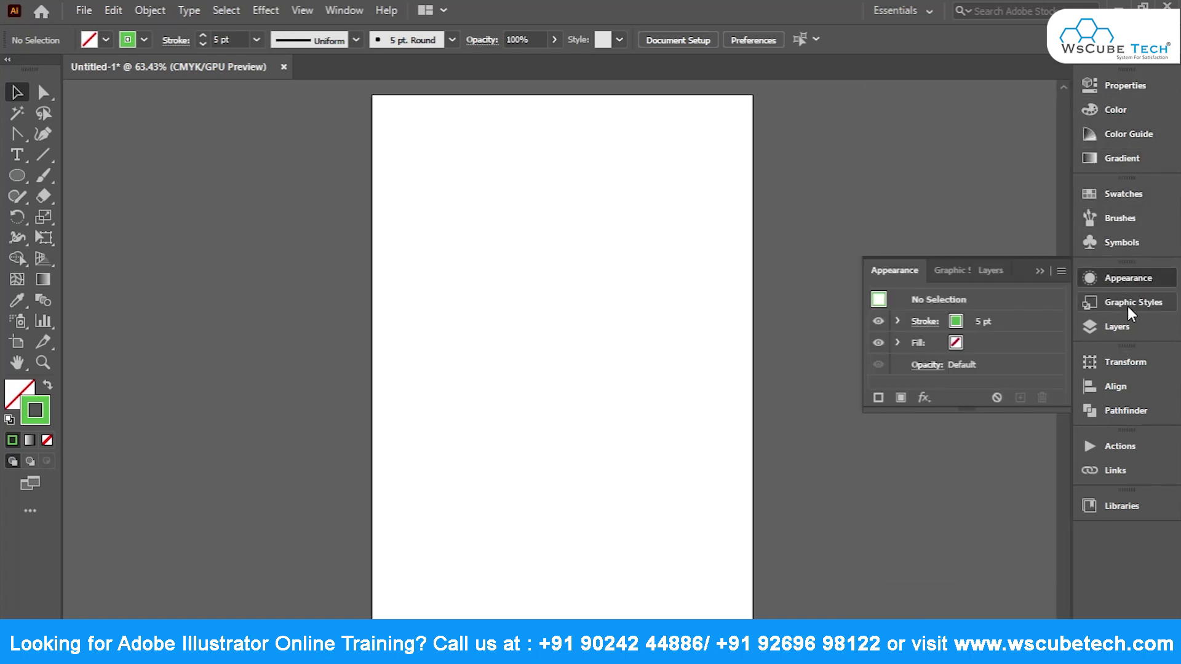
pyautogui.click(1128, 307)
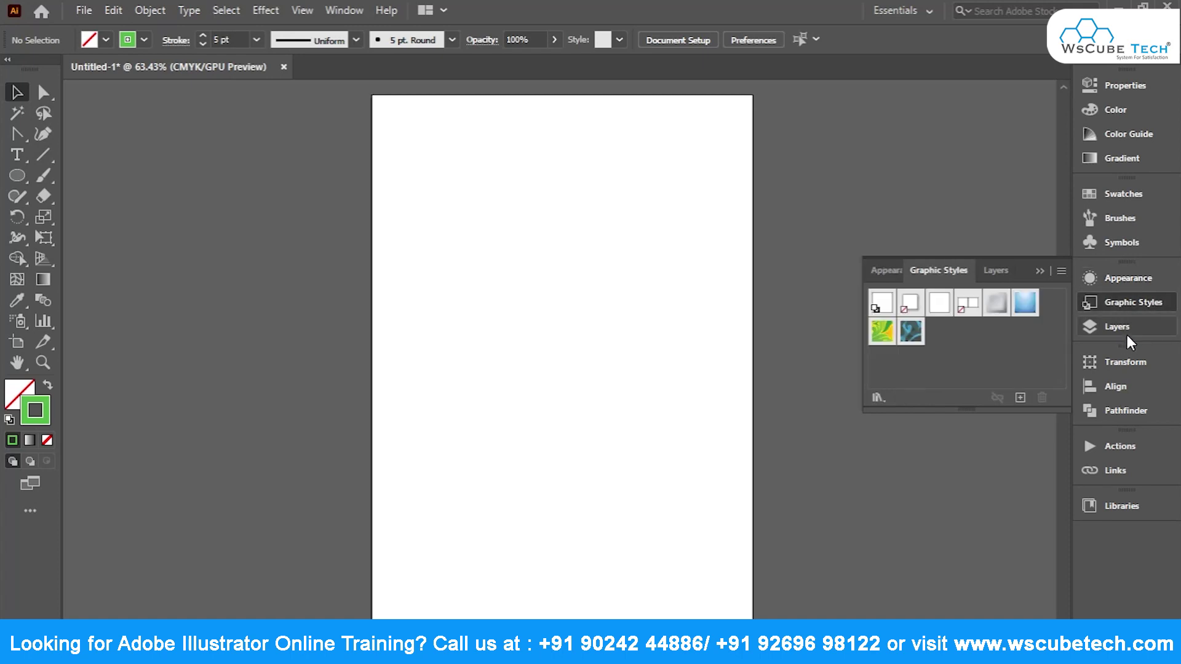
# Reopen the Pathfinder group and cycle through Align and Transform back to Pathfinder.
pyautogui.click(1118, 410)
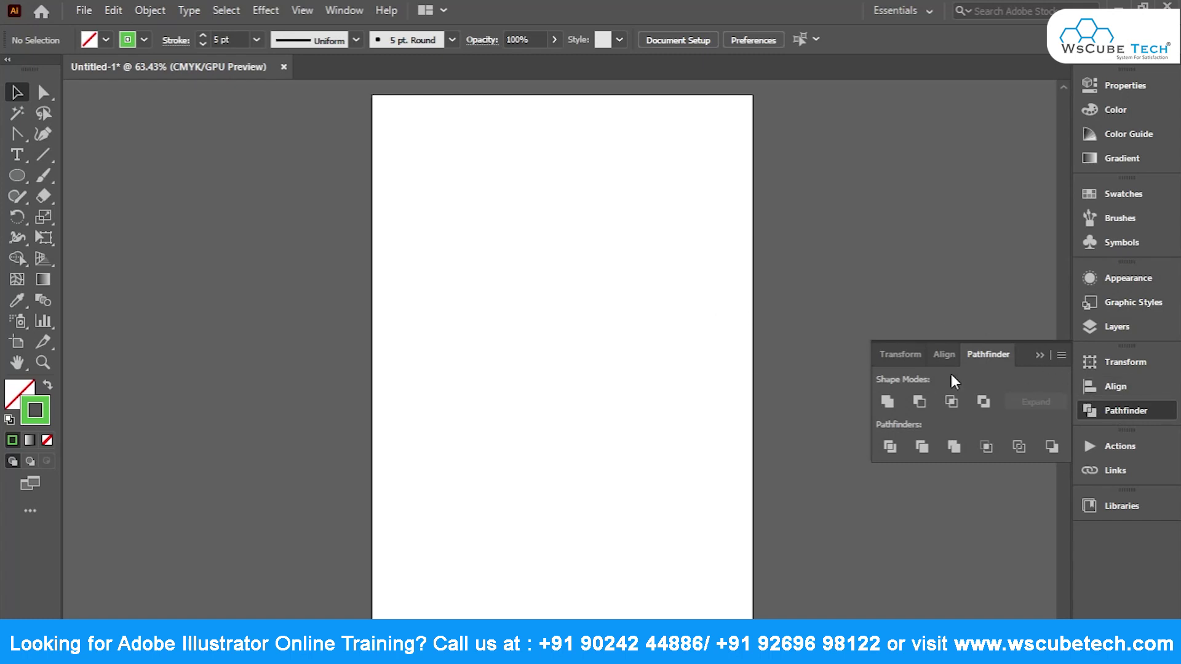
pyautogui.click(936, 362)
pyautogui.click(904, 357)
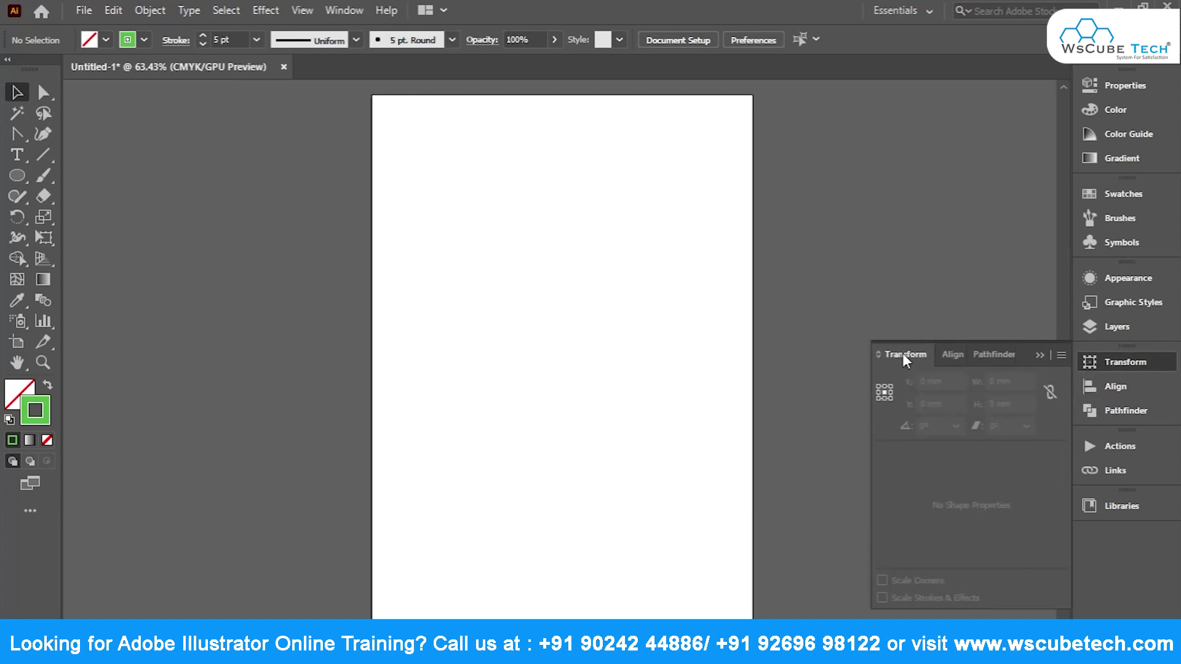
pyautogui.click(980, 356)
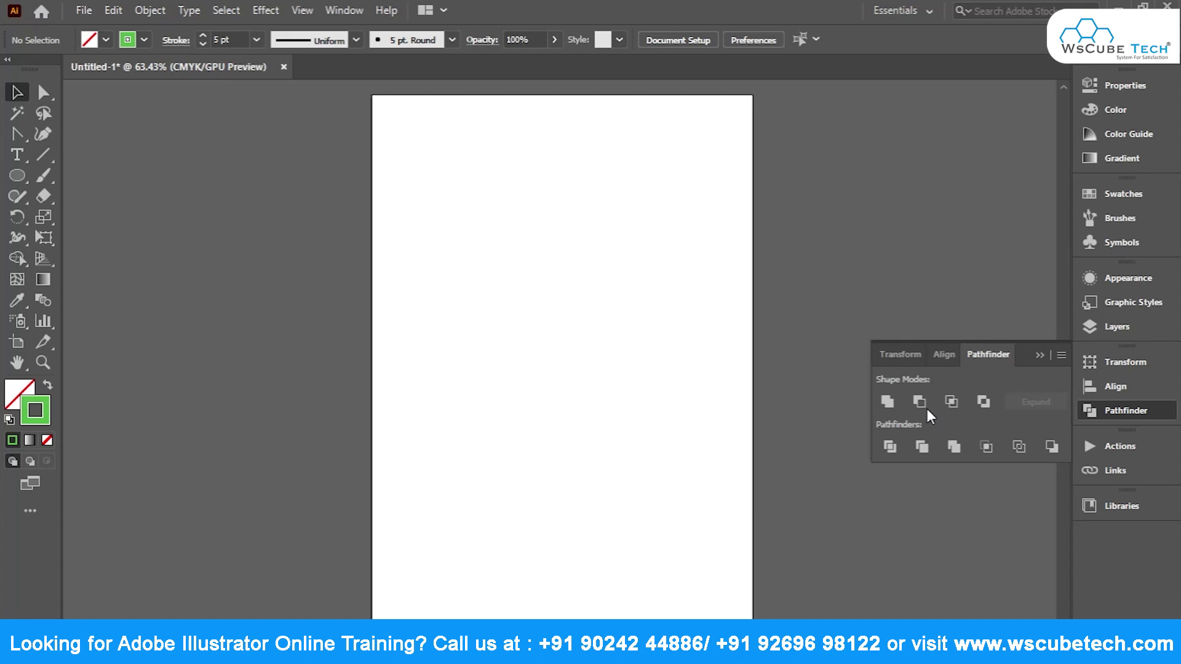
# Draw a rectangle near the artboard's top left and Alt-drag an overlapping copy down-right.
pyautogui.click(18, 176)
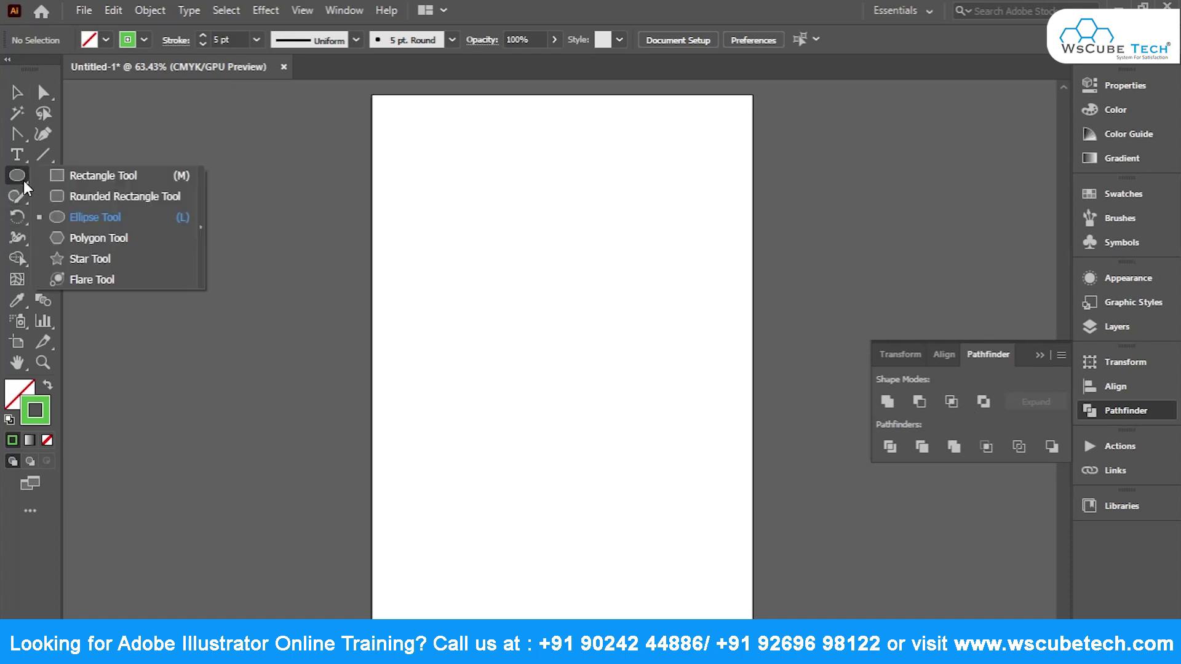
pyautogui.click(76, 183)
pyautogui.moveTo(420, 164)
pyautogui.mouseDown()
pyautogui.moveTo(544, 256)
pyautogui.moveTo(516, 242)
pyautogui.mouseUp()
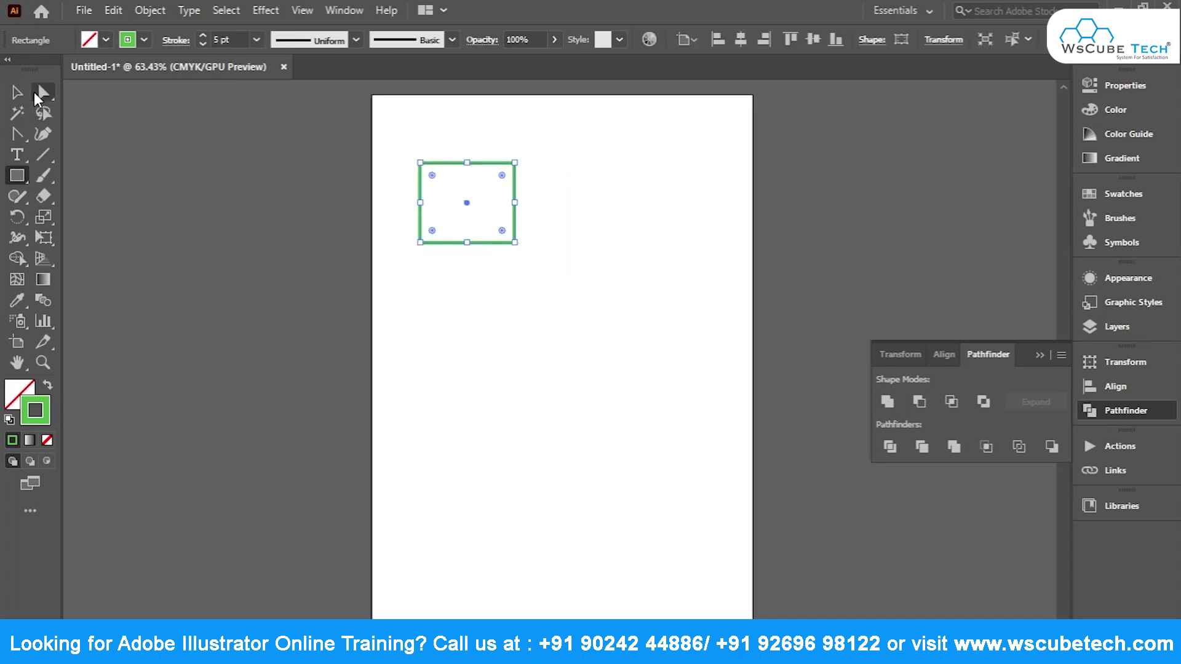
pyautogui.press('v')
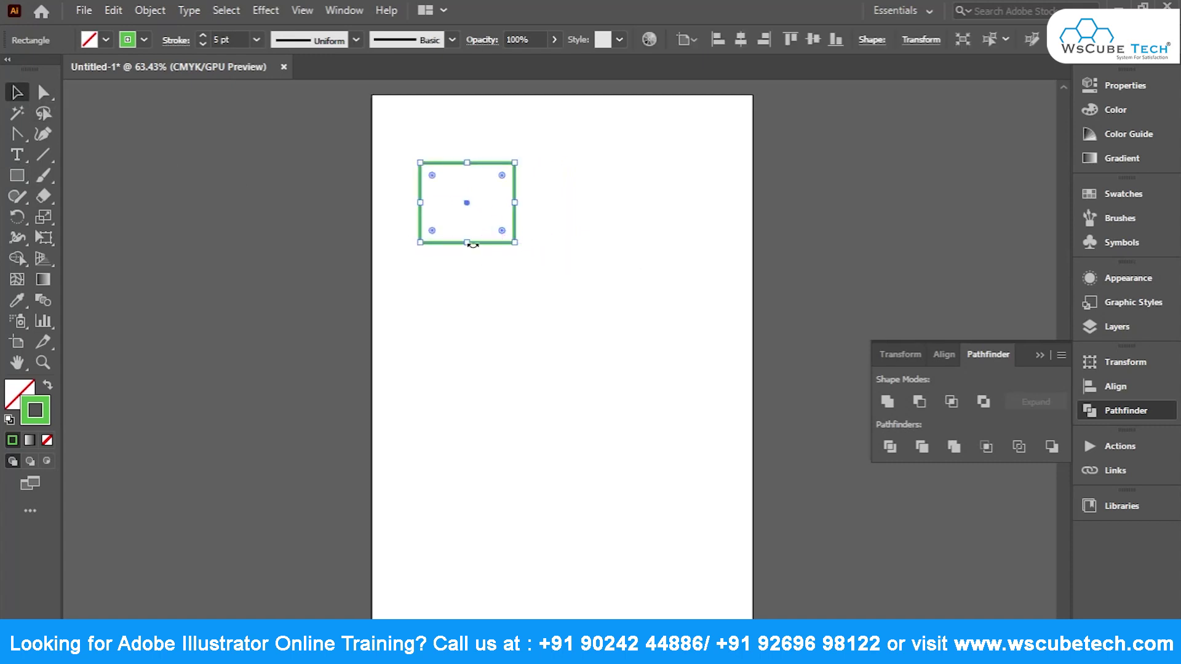
pyautogui.moveTo(486, 242); pyautogui.dragTo(524, 268)
# Select both rectangles, make their outlines black instead of green, and Unite them.
pyautogui.keyDown('shift'); pyautogui.click(421, 186); pyautogui.keyUp('shift')
pyautogui.click(476, 311)
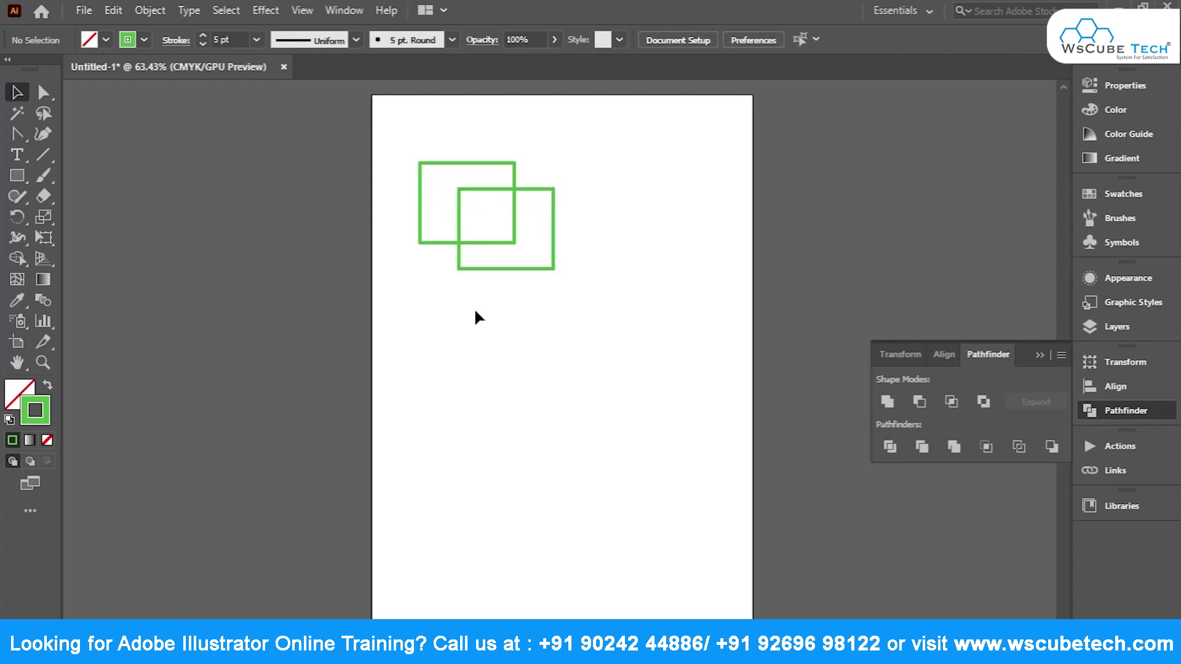
pyautogui.click(463, 267)
pyautogui.keyDown('shift'); pyautogui.click(437, 244); pyautogui.keyUp('shift')
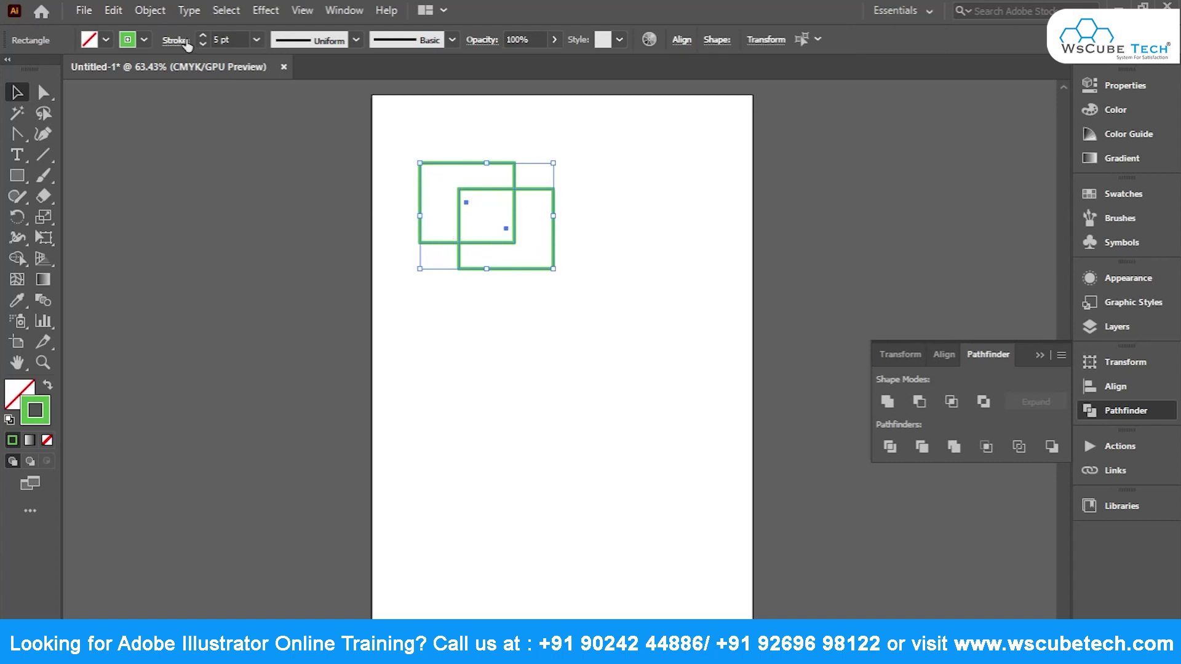
pyautogui.click(144, 39)
pyautogui.click(47, 68)
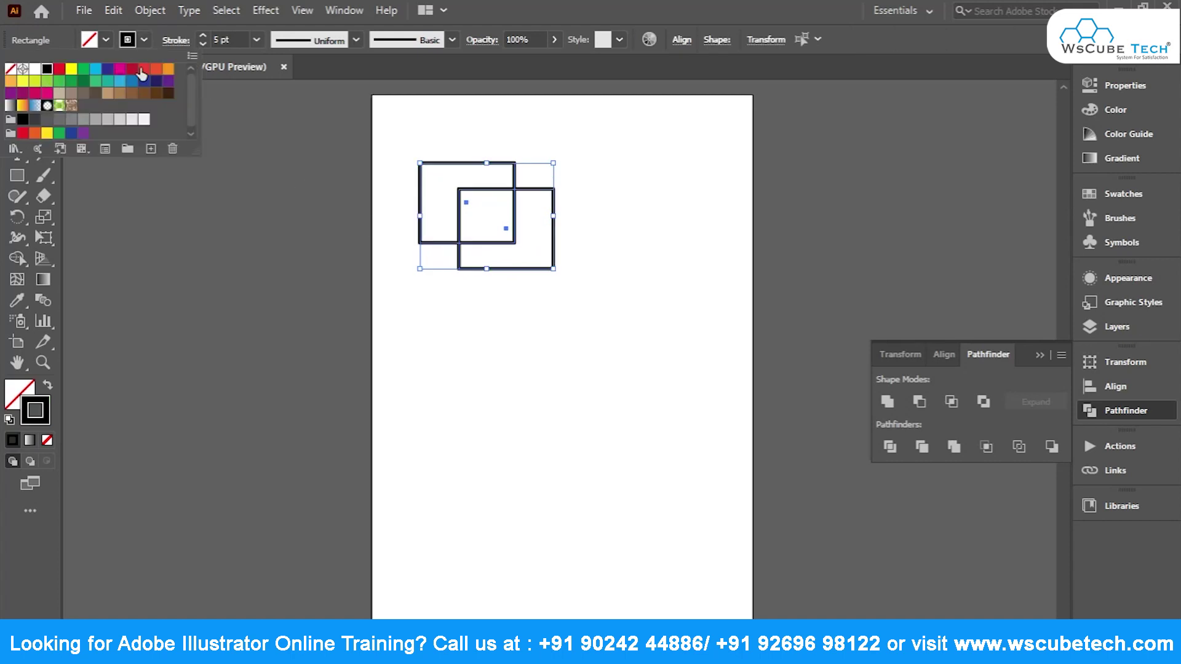
pyautogui.click(461, 302)
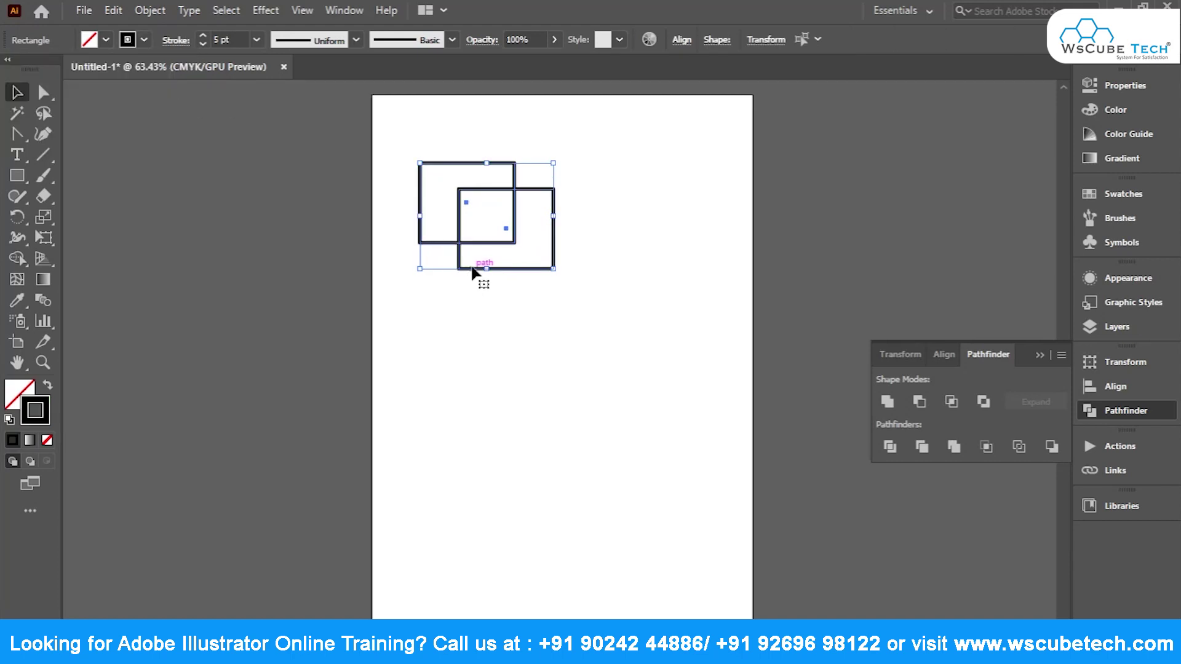
pyautogui.click(888, 403)
# Deselect the merged rectangle outline and switch to the Type tool.
pyautogui.click(609, 357)
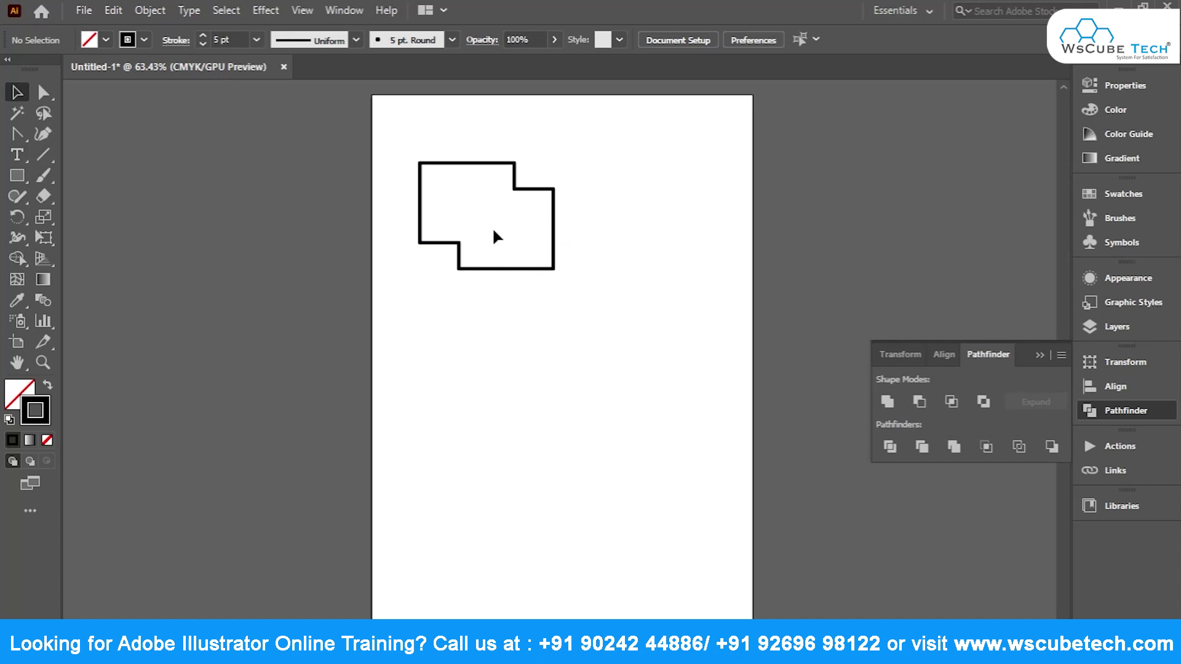
pyautogui.click(16, 155)
# Add Lorem ipsum placeholder text at 42 pt and drag it onto the merged shape.
pyautogui.click(458, 287)
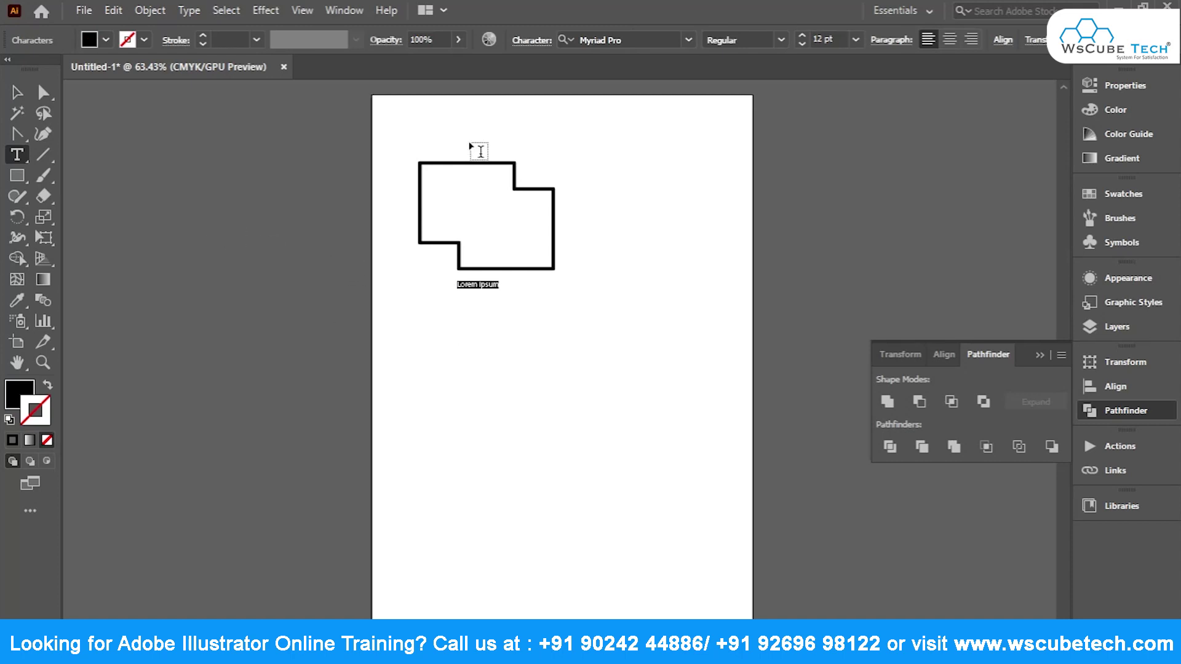
pyautogui.hotkey('ctrl', 'shift', '.')
pyautogui.hotkey('ctrl', 'shift', '.')
pyautogui.hotkey('ctrl', 'shift', '.')
pyautogui.hotkey('ctrl', 'shift', '.')
pyautogui.hotkey('ctrl', 'shift', '.')
pyautogui.hotkey('ctrl', 'shift', '.')
pyautogui.hotkey('ctrl', 'shift', '.')
pyautogui.hotkey('ctrl', 'shift', '.')
pyautogui.hotkey('ctrl', 'shift', '.')
pyautogui.hotkey('ctrl', 'shift', '.')
pyautogui.hotkey('ctrl', 'shift', '.')
pyautogui.hotkey('ctrl', 'shift', '.')
pyautogui.hotkey('ctrl', 'shift', '.')
pyautogui.hotkey('ctrl', 'shift', '.')
pyautogui.press('Escape')
pyautogui.moveTo(482, 291); pyautogui.dragTo(508, 226)
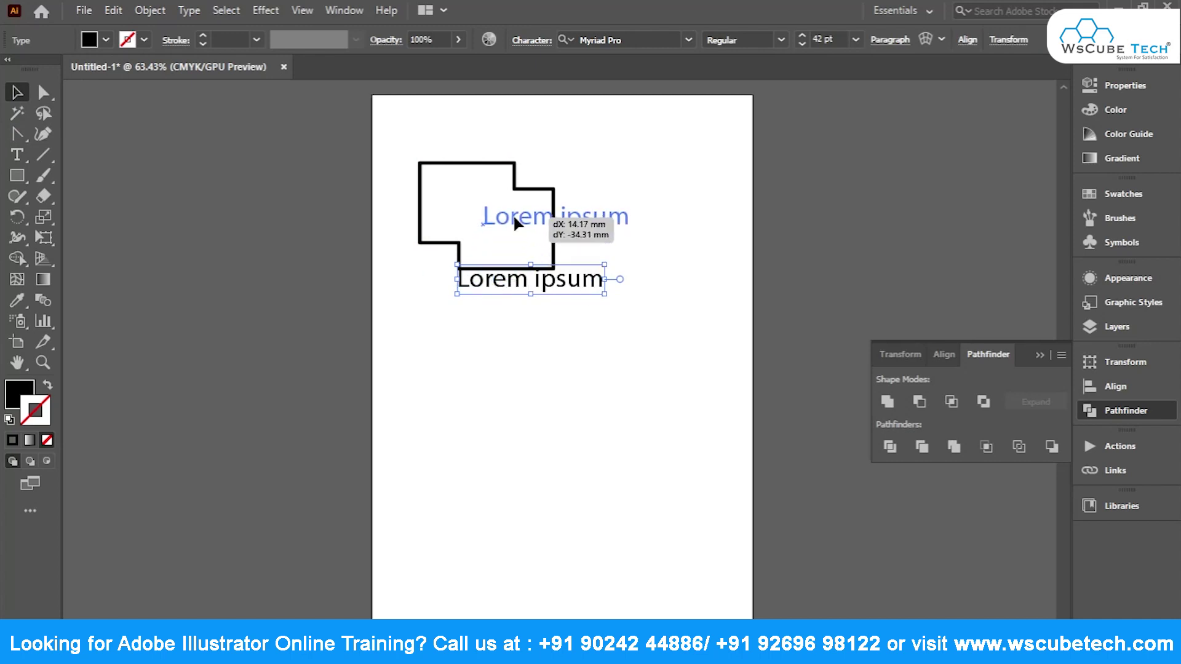
pyautogui.click(461, 261)
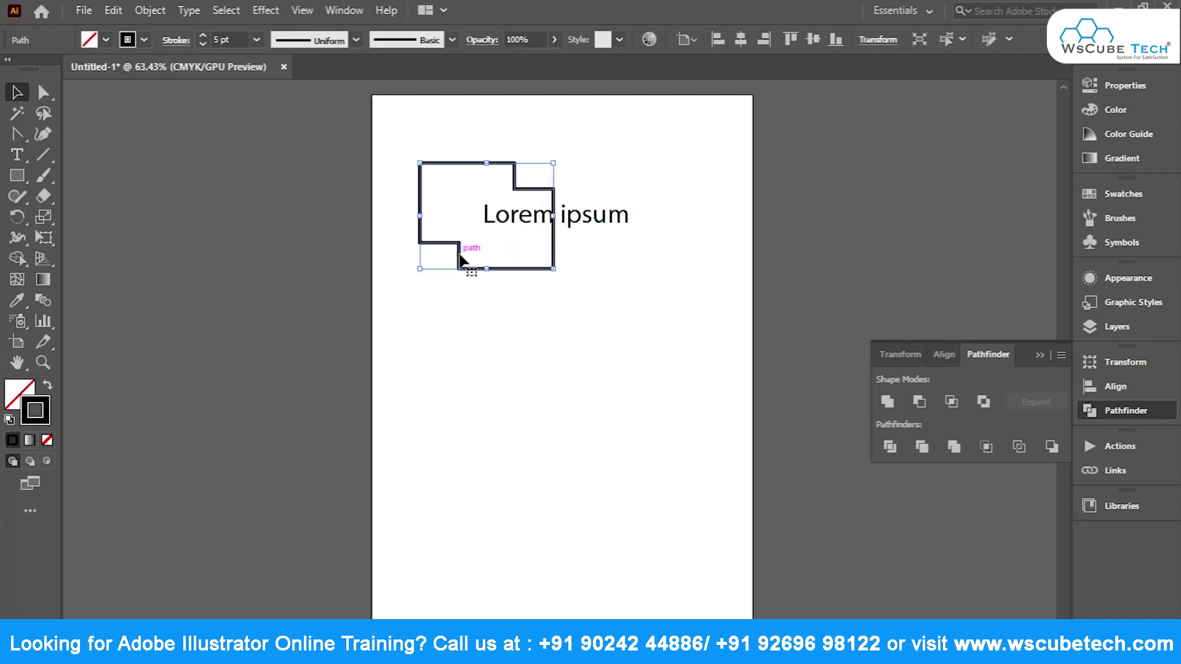
# Fill the merged shape solid black with no stroke, colour the text yellow-green, and select both.
pyautogui.click(41, 400)
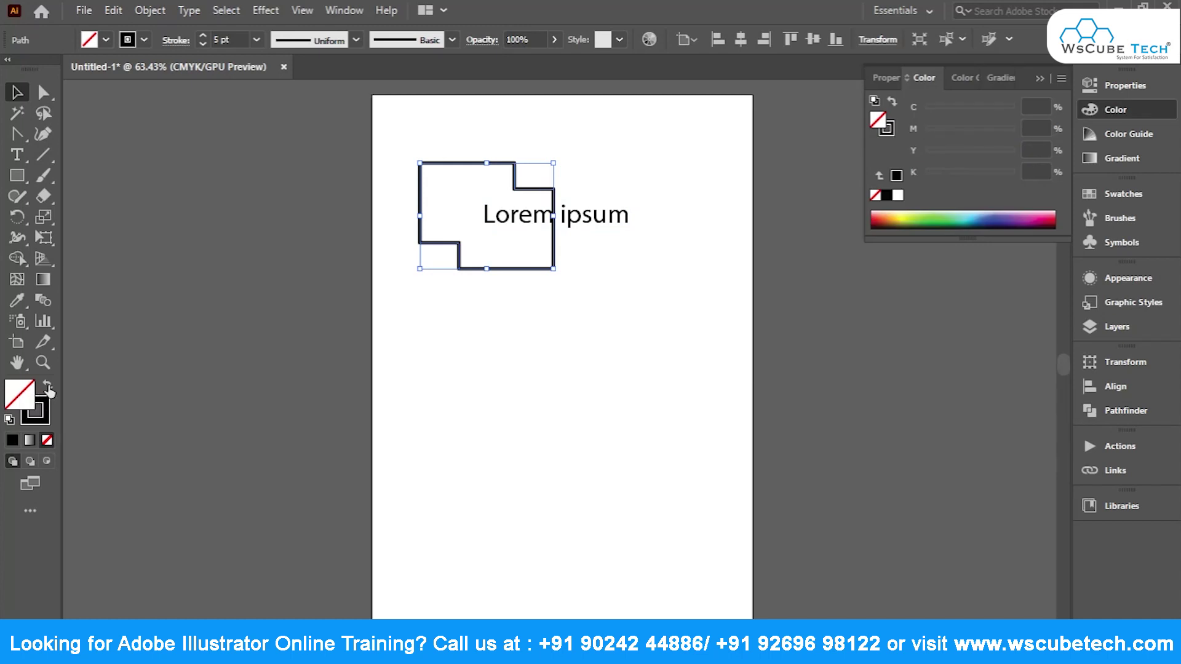
pyautogui.click(48, 388)
pyautogui.click(563, 226)
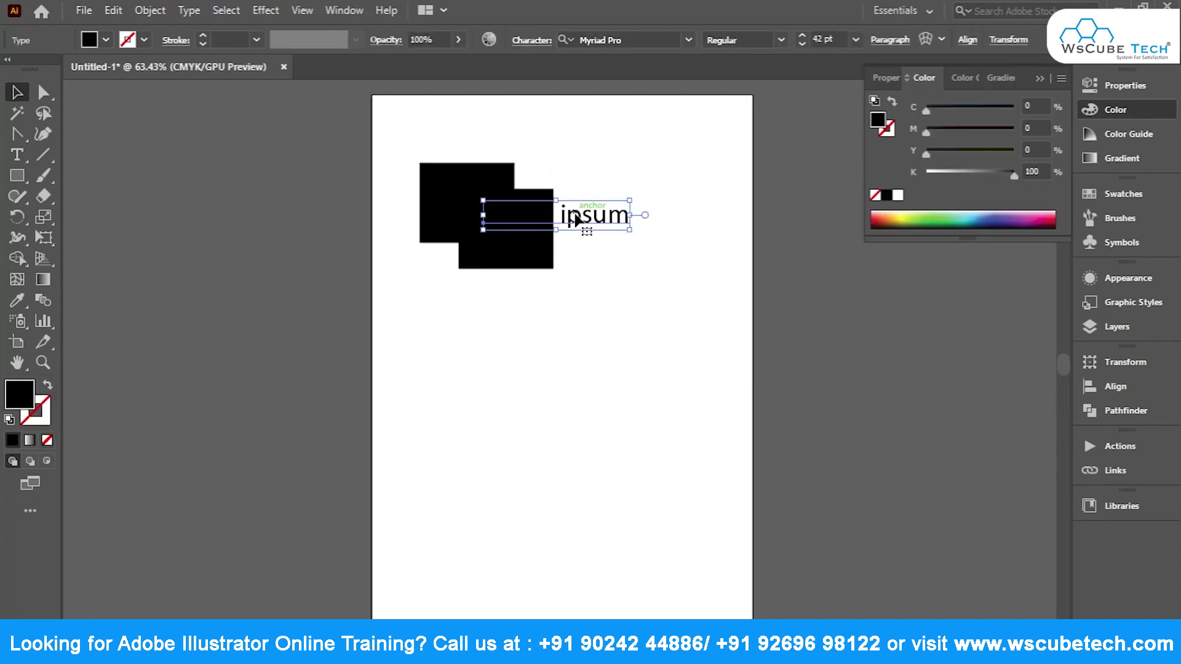
pyautogui.click(905, 221)
pyautogui.click(899, 196)
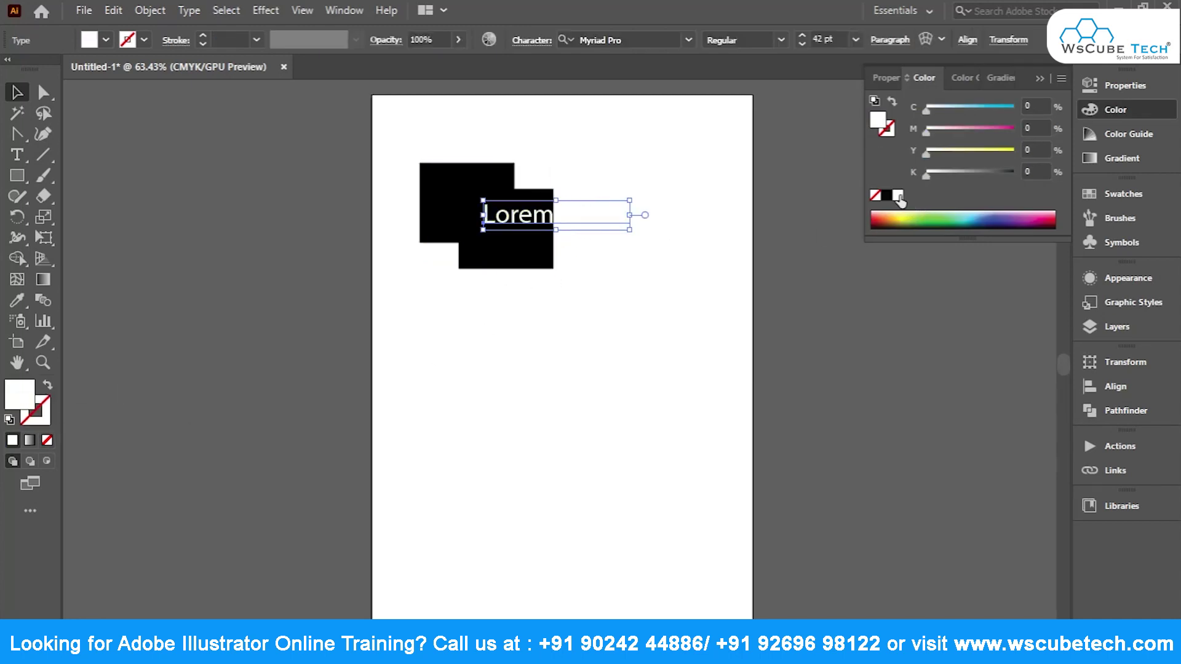
pyautogui.click(897, 217)
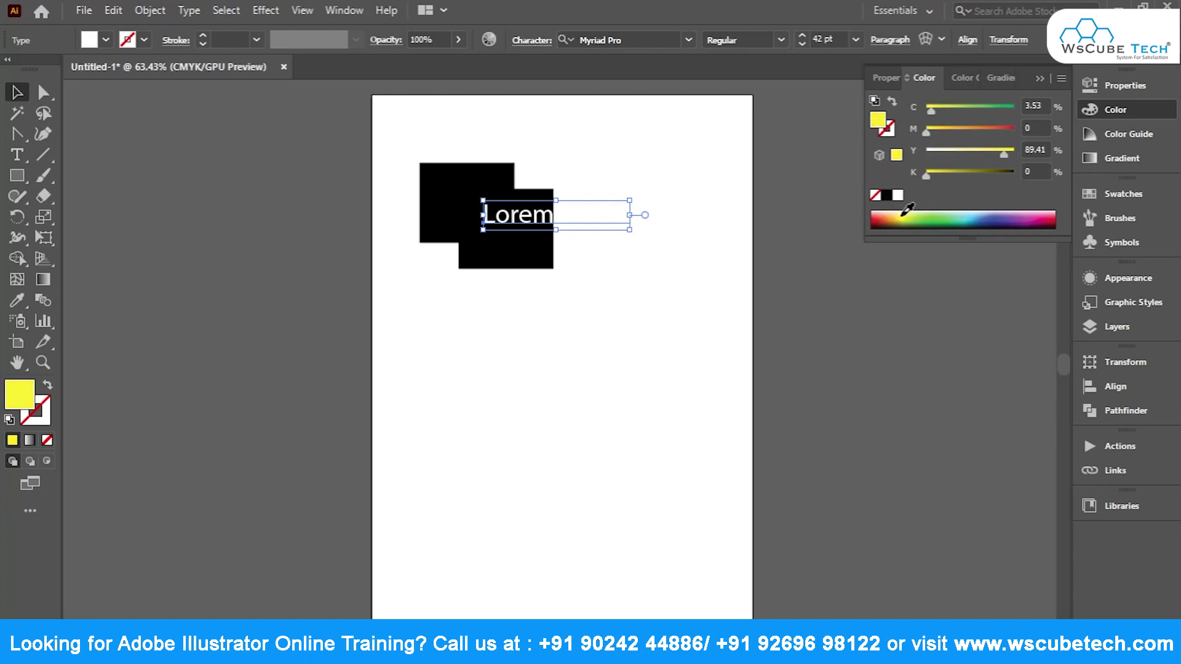
pyautogui.keyDown('shift'); pyautogui.click(520, 255); pyautogui.keyUp('shift')
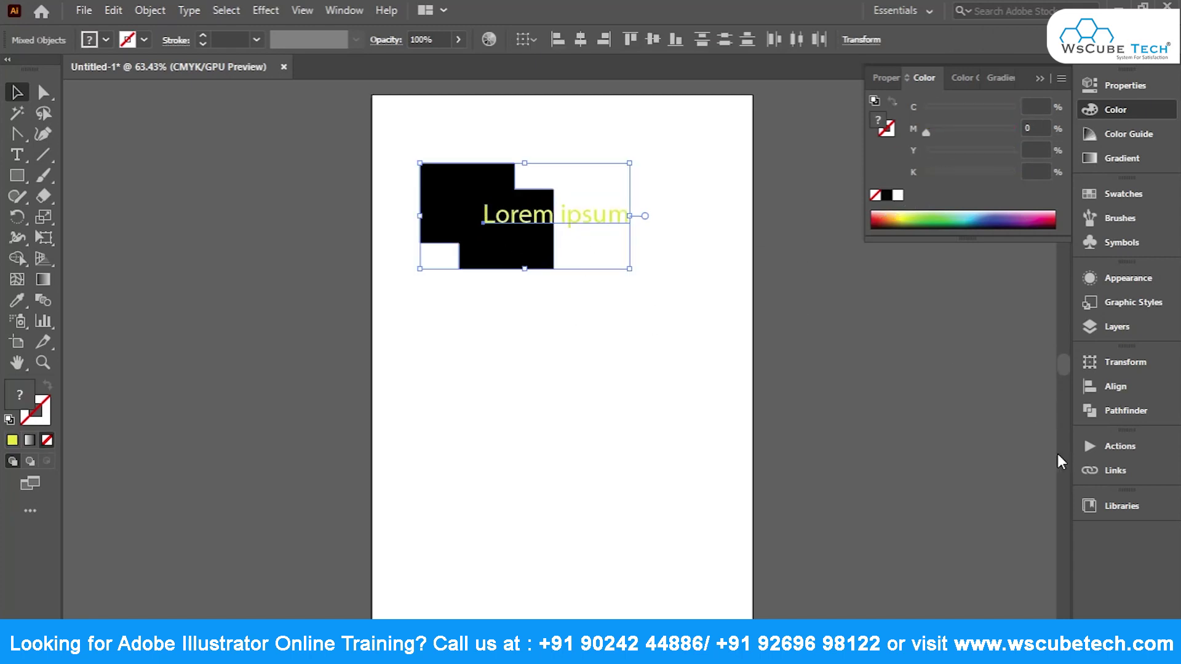
pyautogui.click(1097, 416)
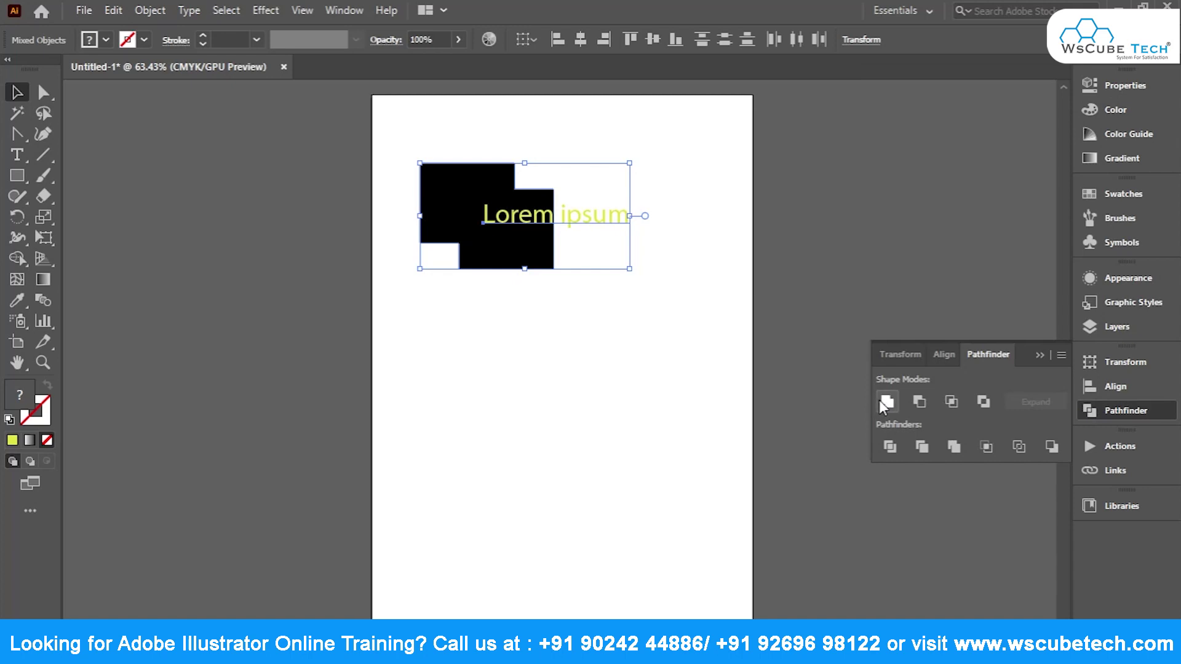
pyautogui.click(573, 353)
pyautogui.moveTo(553, 216)
pyautogui.mouseDown()
pyautogui.moveTo(514, 279)
pyautogui.moveTo(515, 231)
pyautogui.mouseUp()
pyautogui.keyDown('shift'); pyautogui.click(469, 192); pyautogui.keyUp('shift')
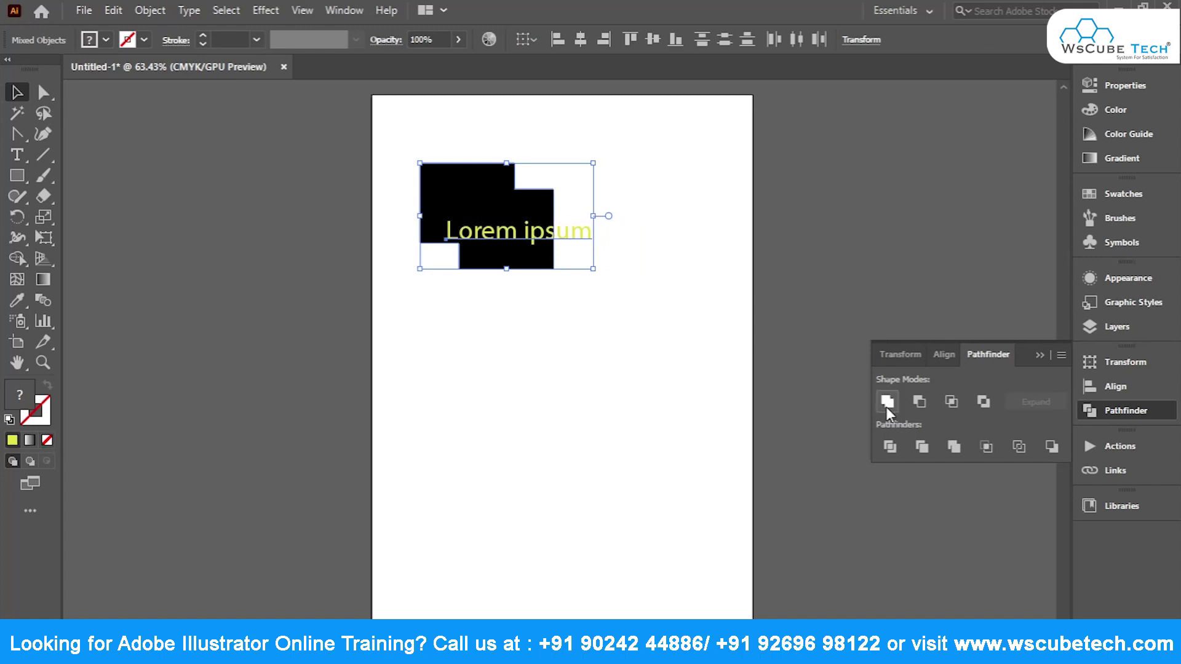
pyautogui.click(560, 315)
pyautogui.moveTo(562, 243); pyautogui.dragTo(563, 243)
pyautogui.moveTo(582, 302); pyautogui.dragTo(582, 227)
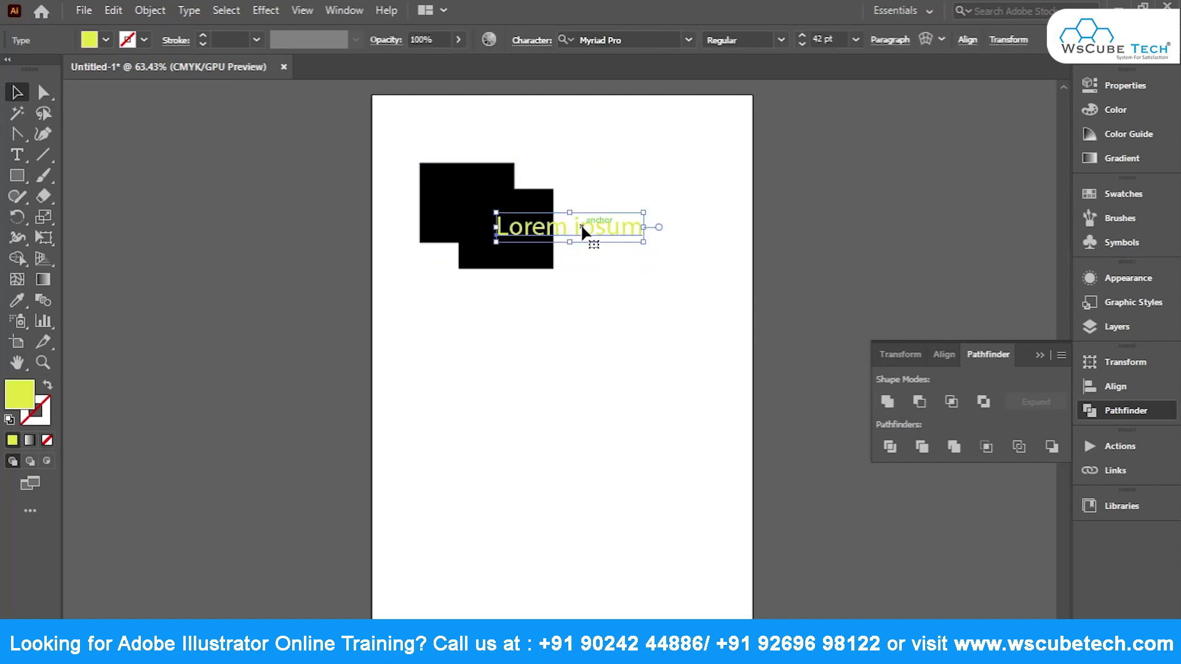
pyautogui.keyDown('shift'); pyautogui.click(444, 193); pyautogui.keyUp('shift')
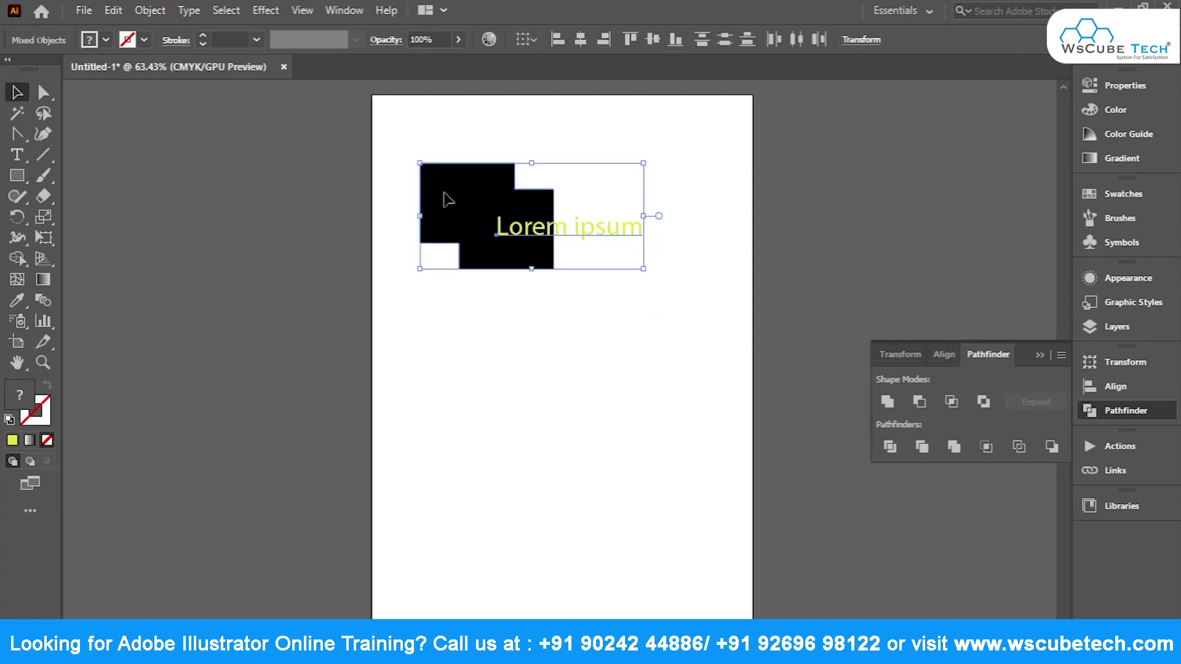
pyautogui.click(538, 363)
pyautogui.click(557, 233)
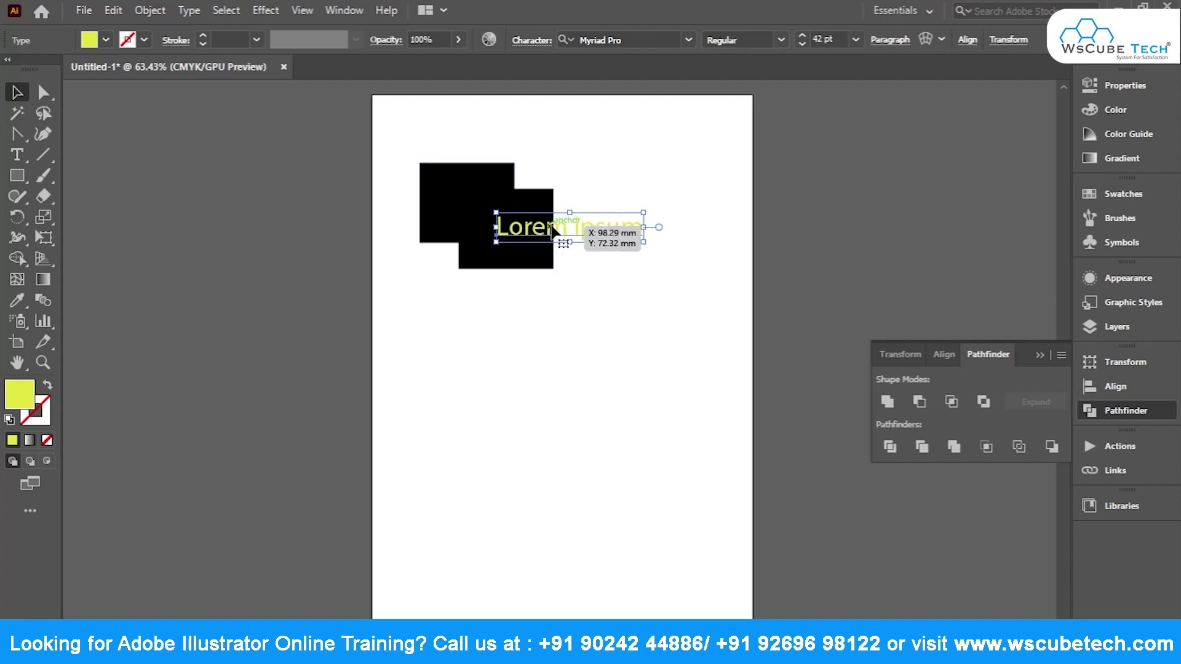
# Convert the Lorem ipsum text to outlines, nudge it up, and Unite it with the black squares.
pyautogui.rightClick(556, 227)
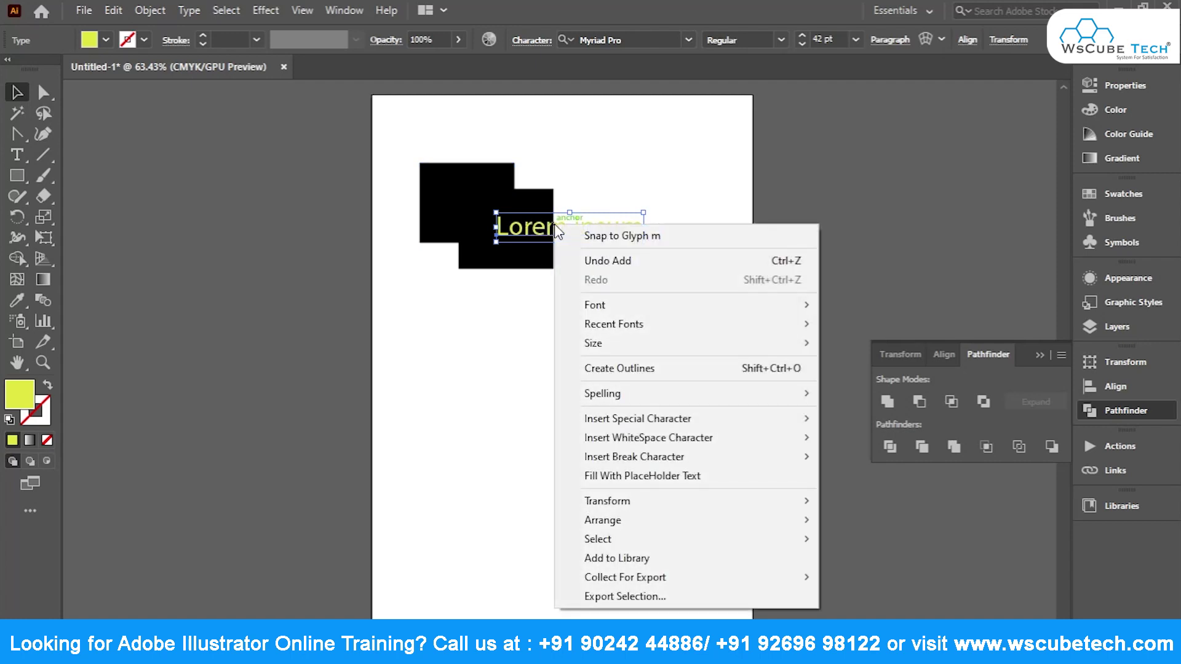
pyautogui.click(670, 364)
pyautogui.click(581, 266)
pyautogui.scroll(3, 542, 219)
pyautogui.click(515, 246)
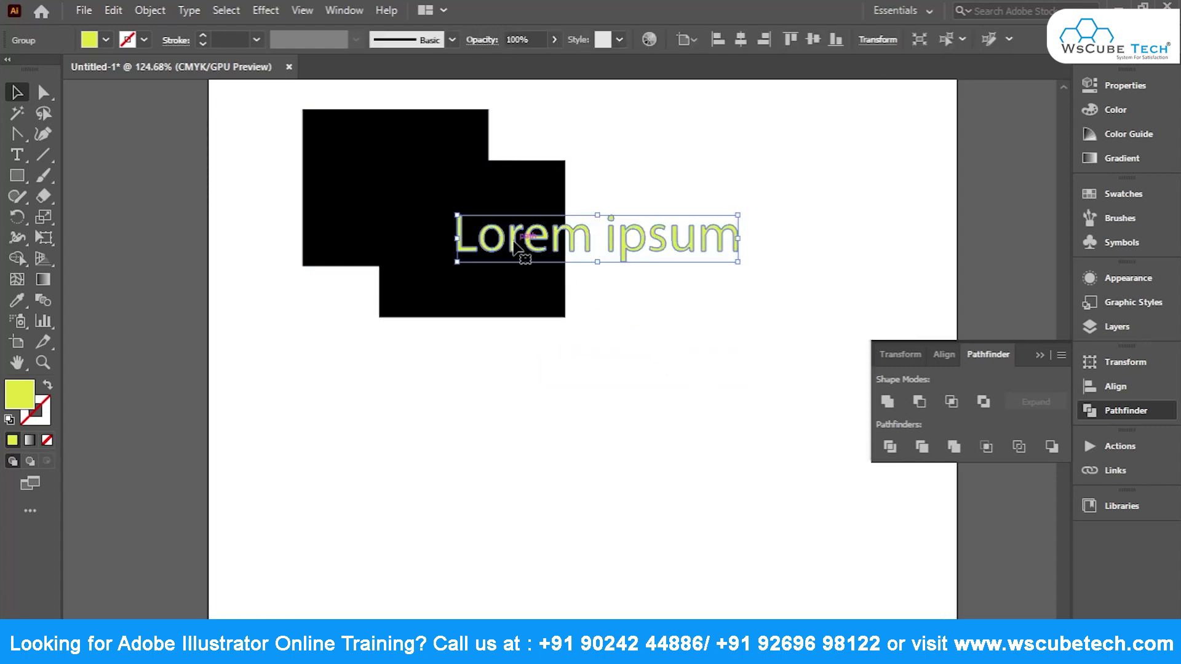
pyautogui.moveTo(516, 246); pyautogui.dragTo(517, 233)
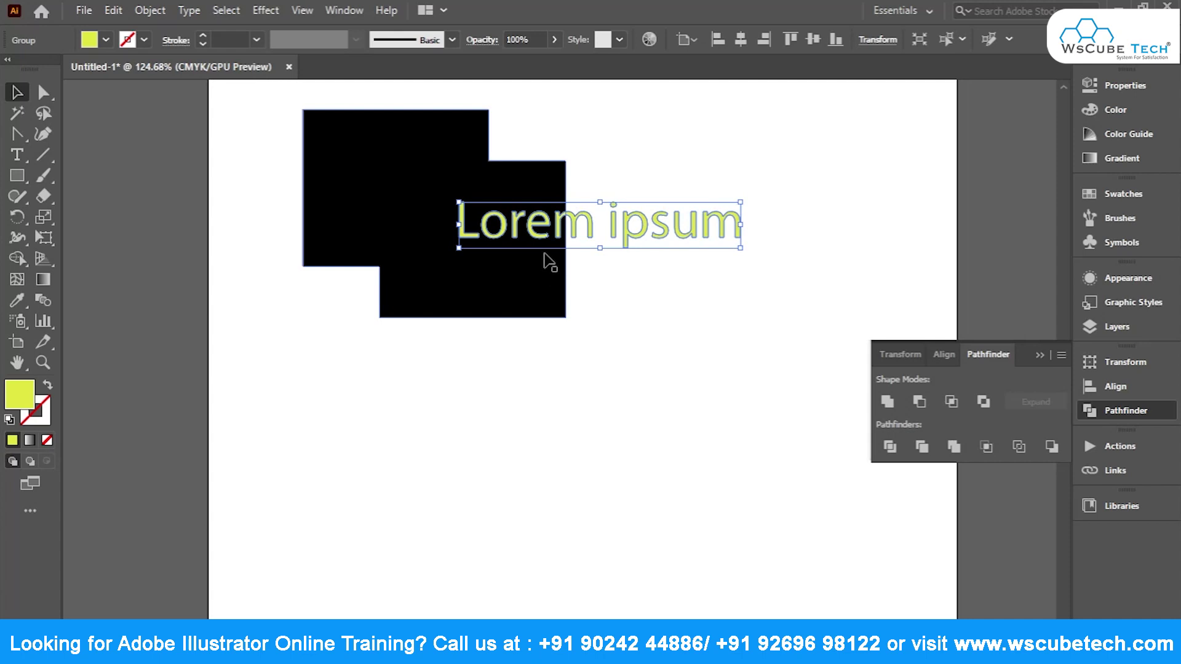
pyautogui.keyDown('shift'); pyautogui.click(444, 158); pyautogui.keyUp('shift')
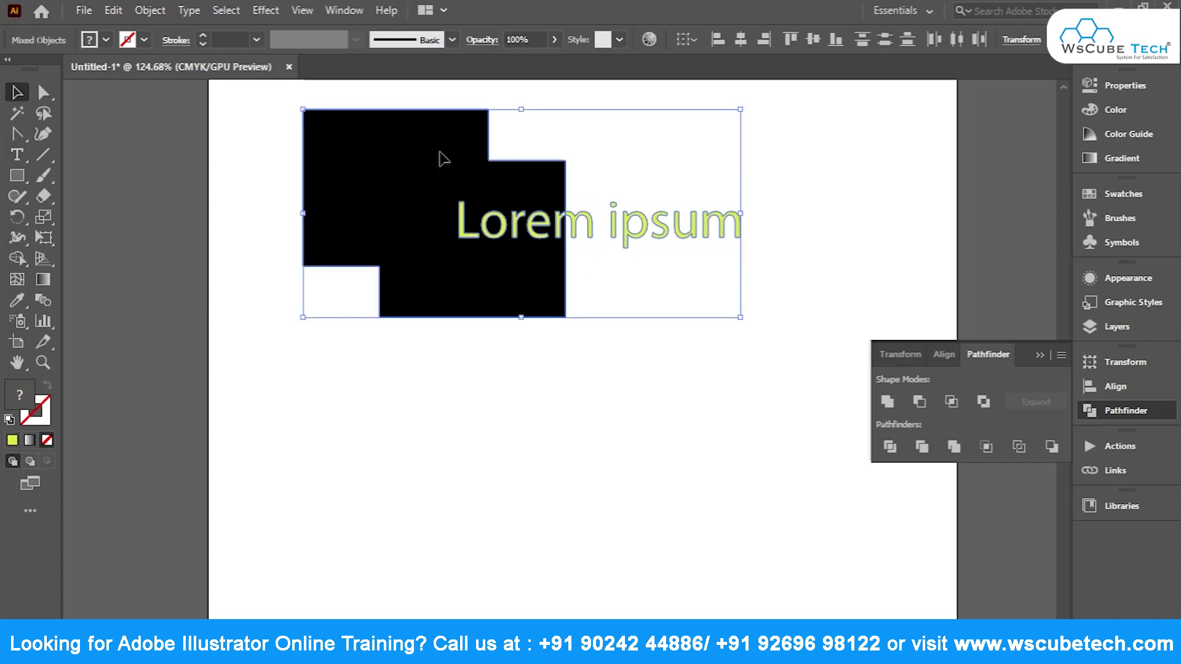
pyautogui.click(887, 401)
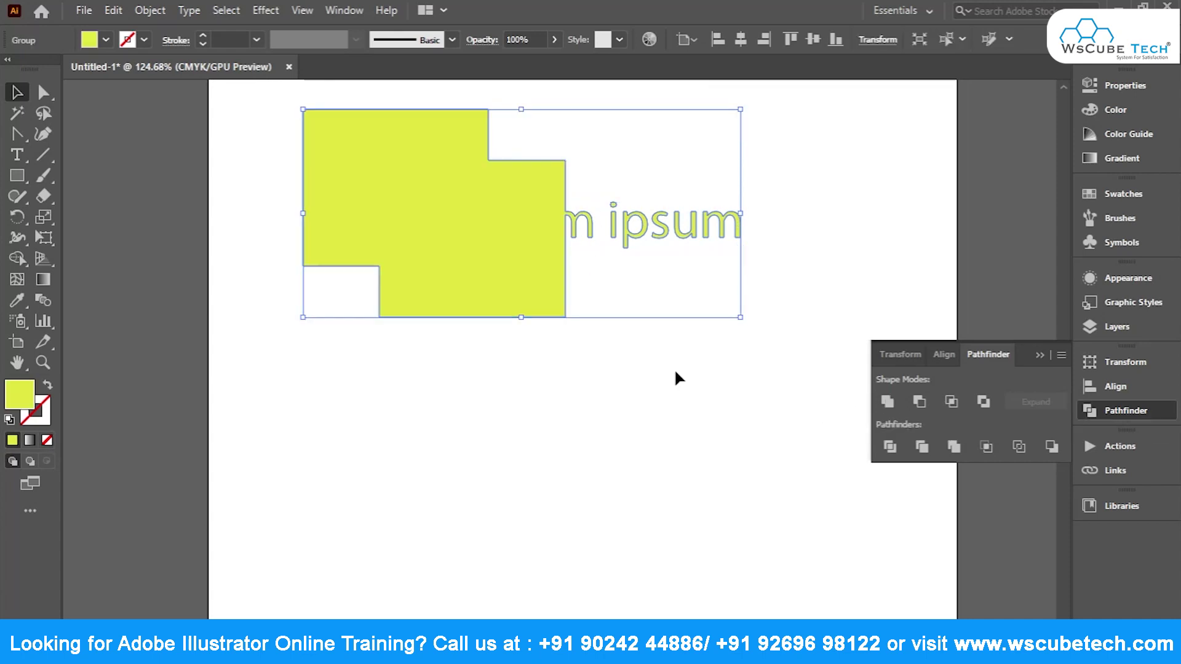
# Select the merged yellow group and undo twice to separate the text from the black shape.
pyautogui.click(595, 300)
pyautogui.click(585, 222)
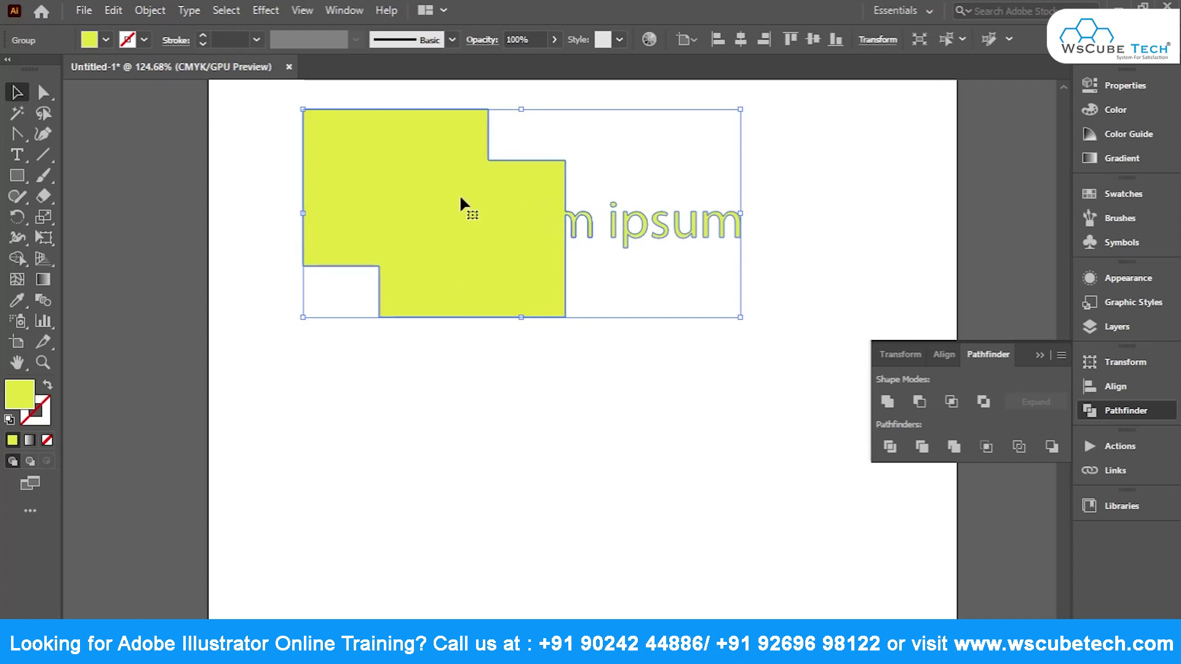
pyautogui.click(609, 308)
pyautogui.click(628, 239)
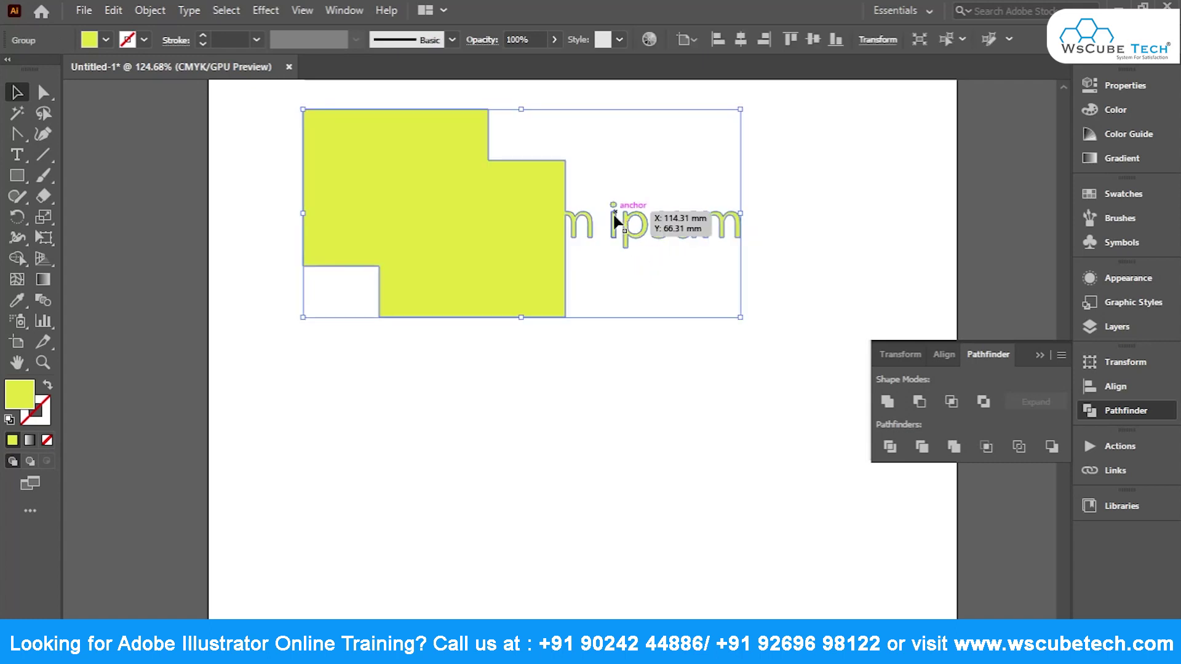
pyautogui.click(704, 281)
pyautogui.click(611, 223)
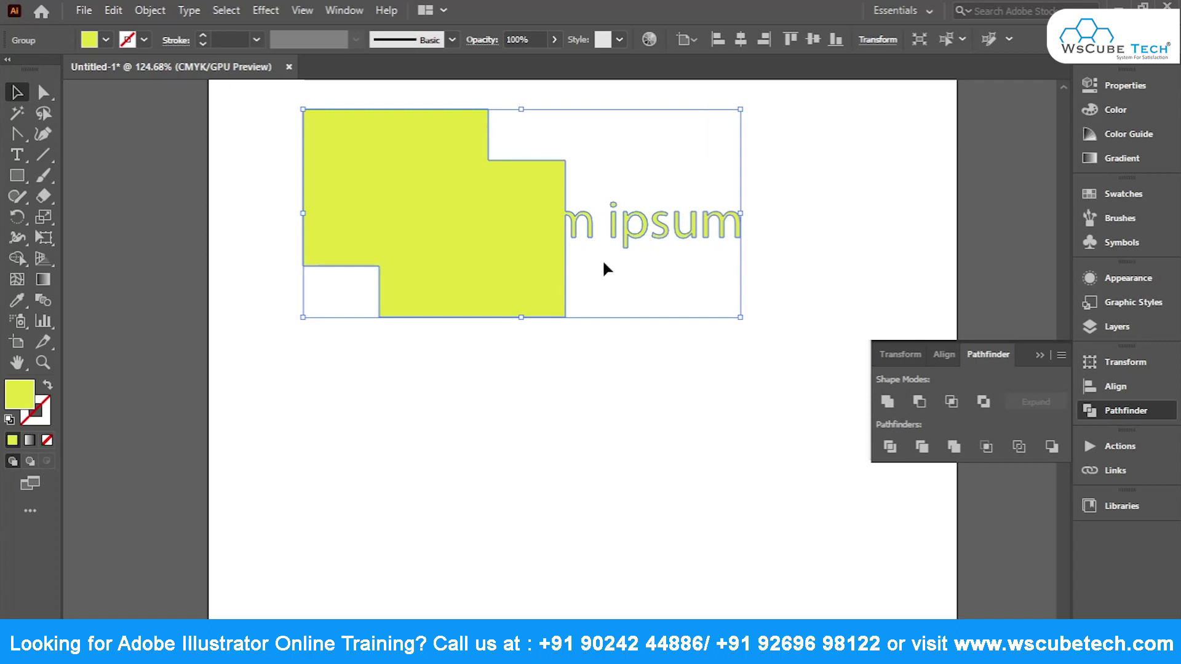
pyautogui.hotkey('ctrl', 'z')
pyautogui.hotkey('ctrl', 'z')
pyautogui.hotkey('ctrl', 'z')
pyautogui.hotkey('ctrl', 'z')
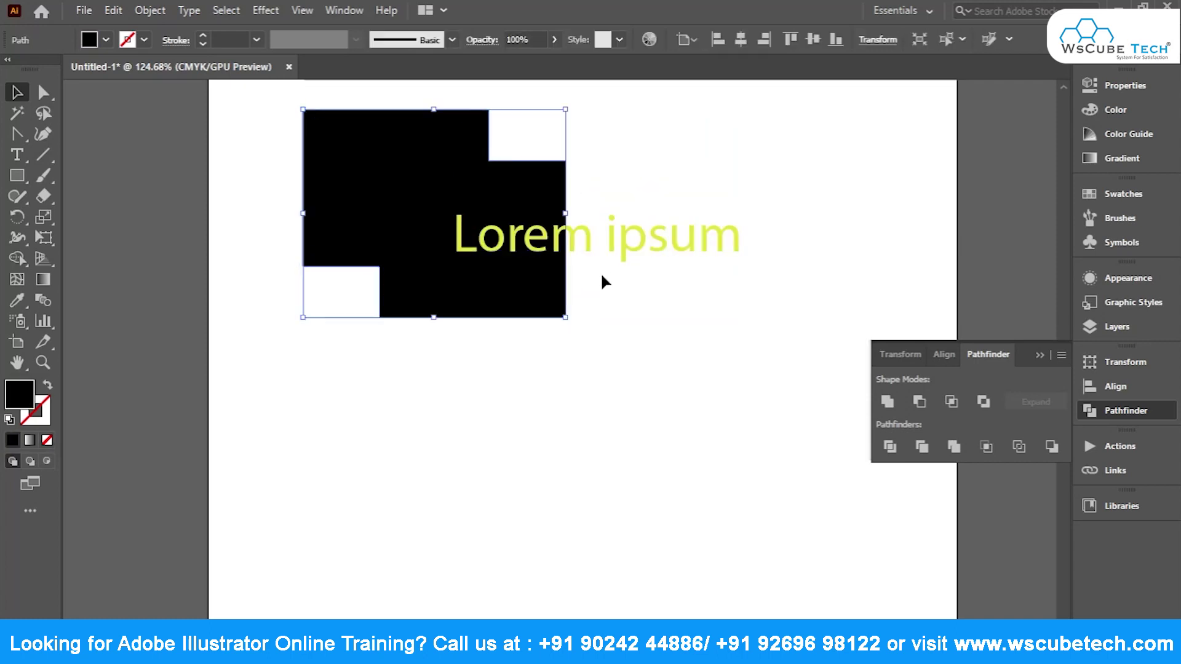
pyautogui.hotkey('ctrl', 'z')
# Undo back past the text edits, then select everything and delete both rectangles.
pyautogui.hotkey('ctrl', 'z')
pyautogui.hotkey('ctrl', 'z')
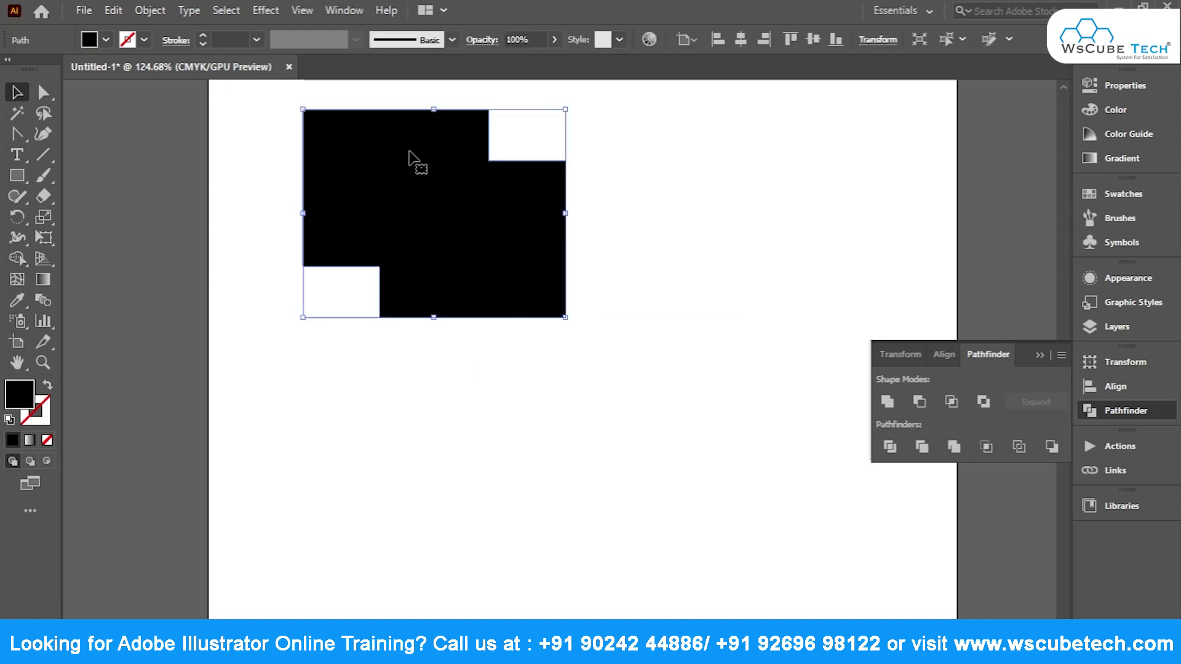
pyautogui.hotkey('ctrl', 'z')
pyautogui.hotkey('ctrl', 'z')
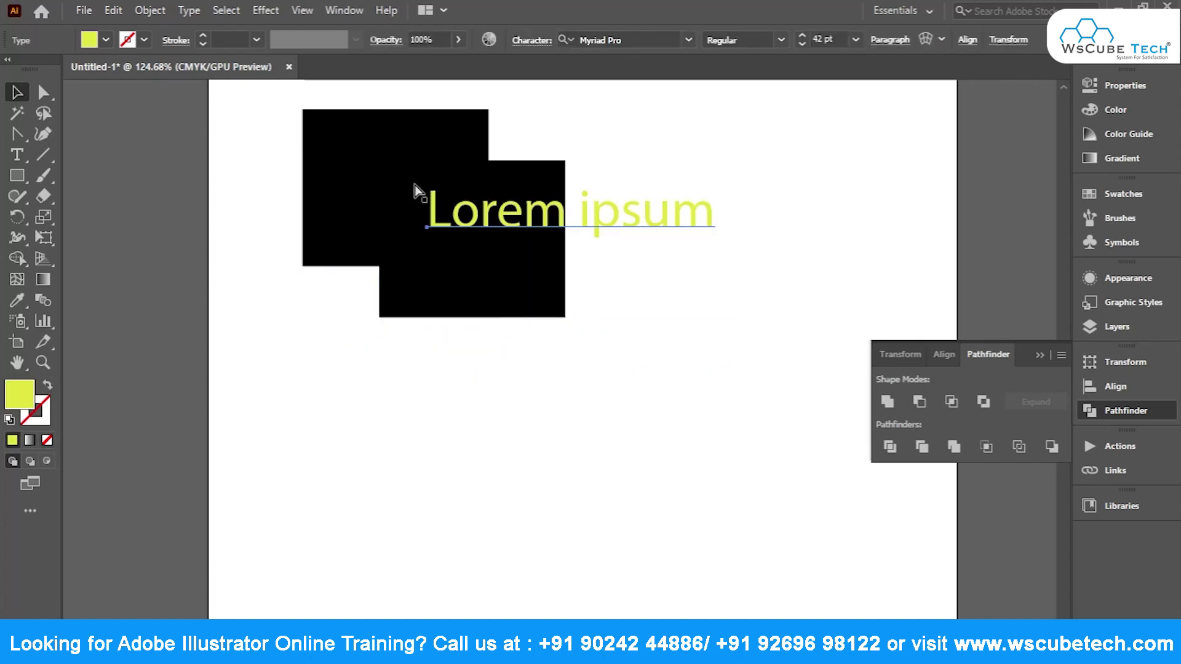
pyautogui.hotkey('ctrl', 'z')
pyautogui.hotkey('ctrl', 'z')
pyautogui.hotkey('ctrl', 'z')
pyautogui.hotkey('ctrl', 'shift', 'z')
pyautogui.hotkey('ctrl', 'shift', 'z')
pyautogui.hotkey('ctrl', 'shift', 'z')
pyautogui.hotkey('ctrl', 'shift', 'z')
pyautogui.hotkey('ctrl', 'a')
pyautogui.hotkey('ctrl', 'shift', ',')
pyautogui.hotkey('ctrl', 'shift', ',')
pyautogui.hotkey('ctrl', 'shift', ',')
pyautogui.hotkey('ctrl', 'shift', ',')
pyautogui.hotkey('ctrl', 'shift', ',')
pyautogui.hotkey('ctrl', 'shift', ',')
pyautogui.hotkey('ctrl', 'shift', ',')
pyautogui.hotkey('ctrl', 'z')
pyautogui.hotkey('ctrl', 'z')
pyautogui.hotkey('ctrl', 'z')
pyautogui.hotkey('ctrl', 'z')
pyautogui.hotkey('ctrl', 'z')
pyautogui.hotkey('ctrl', 'z')
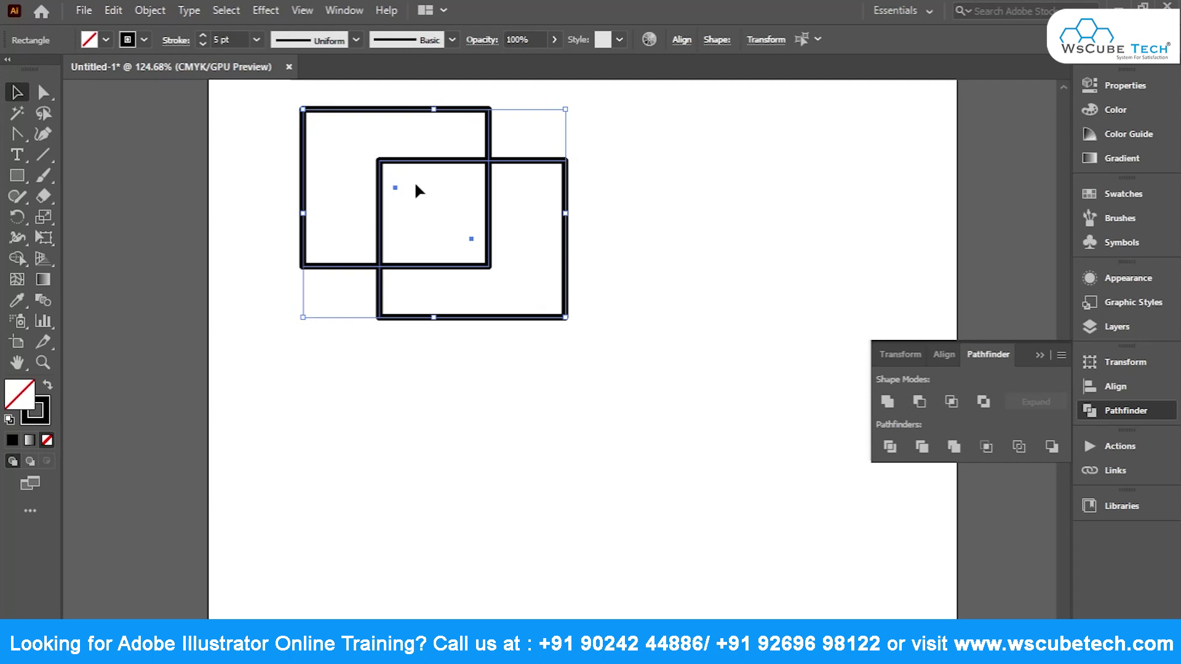
pyautogui.click(453, 429)
pyautogui.hotkey('ctrl', 'a')
pyautogui.press('Delete')
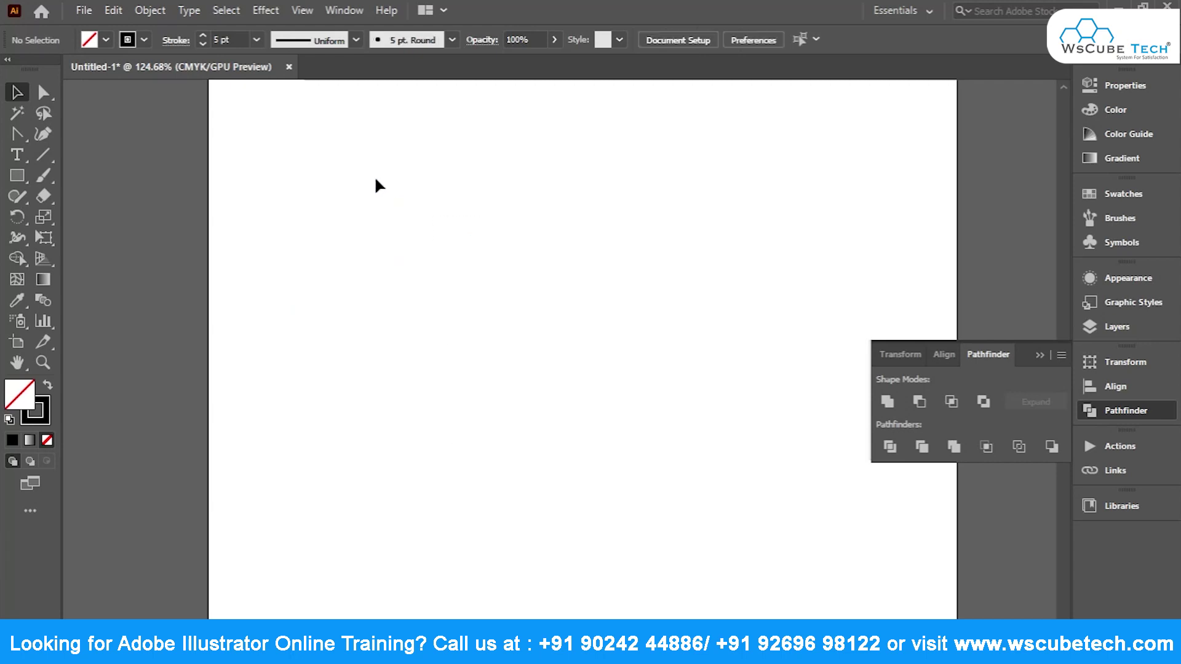
# Draw a thin, wide outlined rectangle near the top of the page and zoom in on it.
pyautogui.click(18, 175)
pyautogui.moveTo(404, 196); pyautogui.dragTo(575, 225)
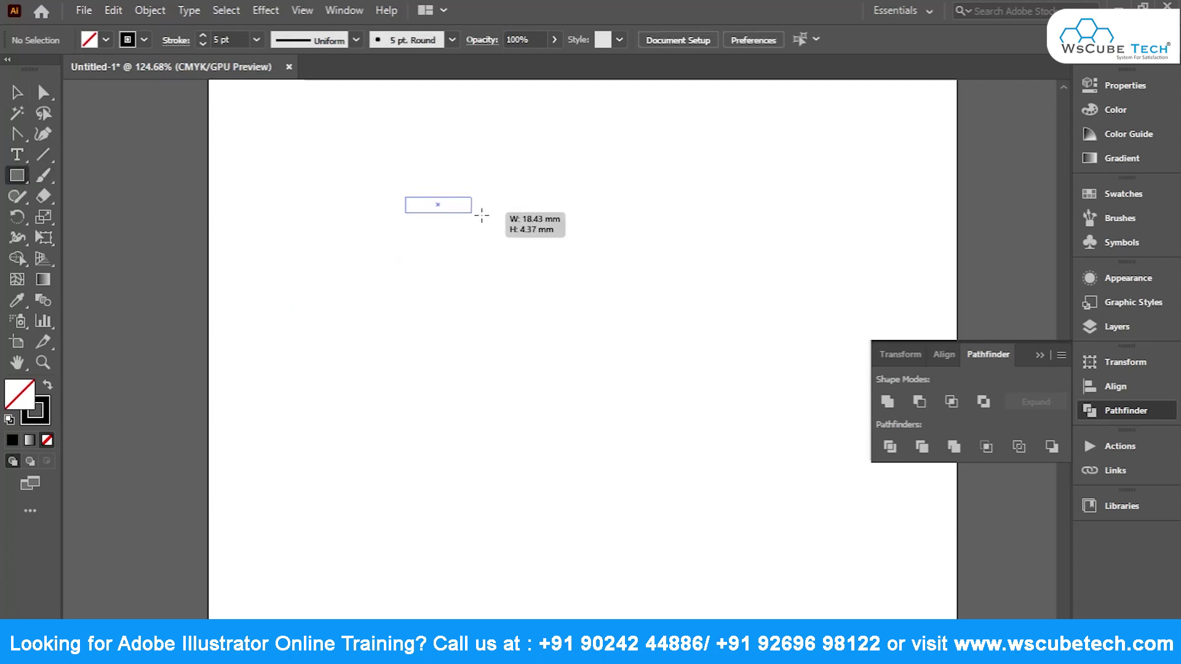
pyautogui.press('v')
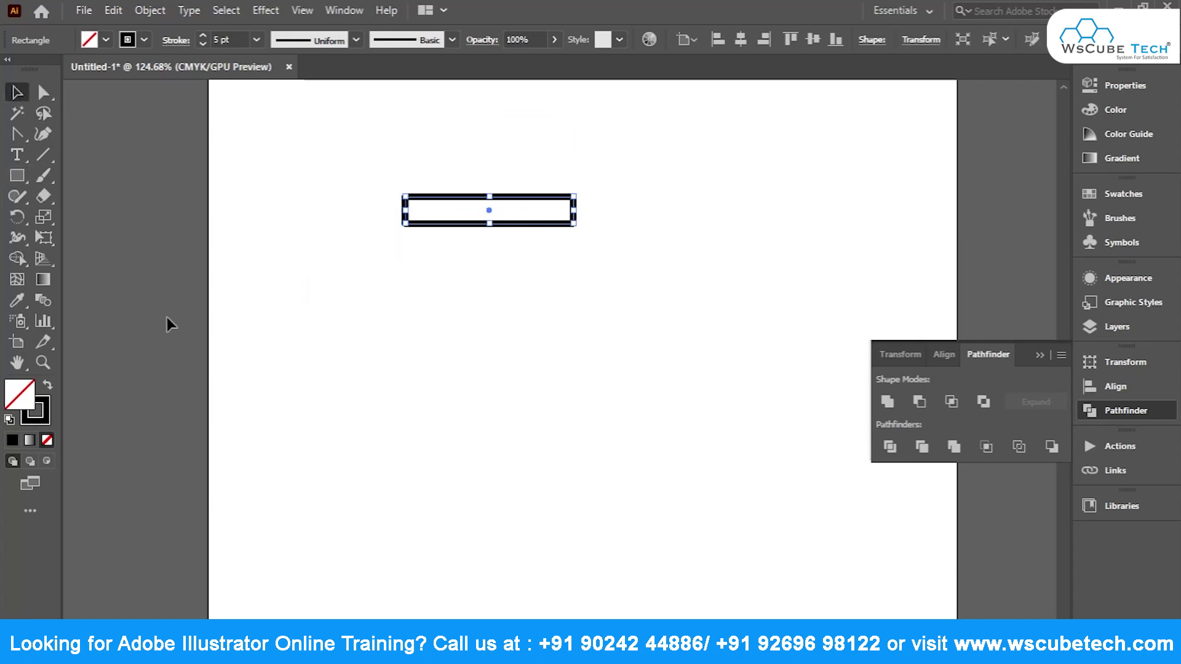
pyautogui.click(49, 403)
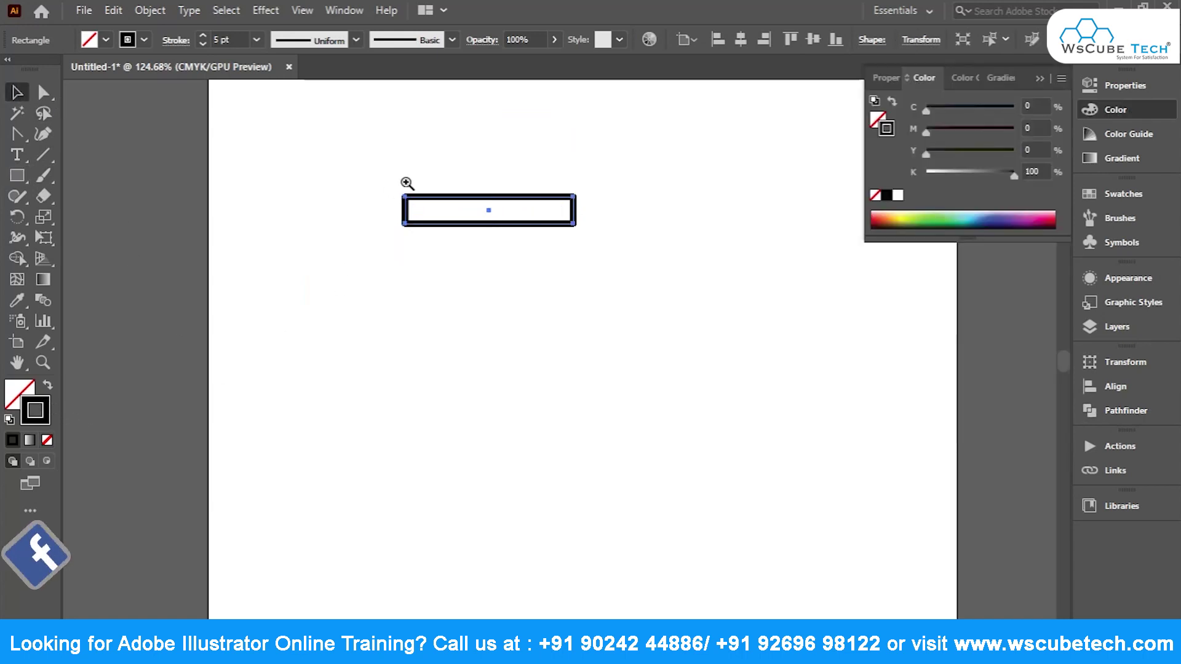
pyautogui.moveTo(407, 180); pyautogui.dragTo(463, 275)
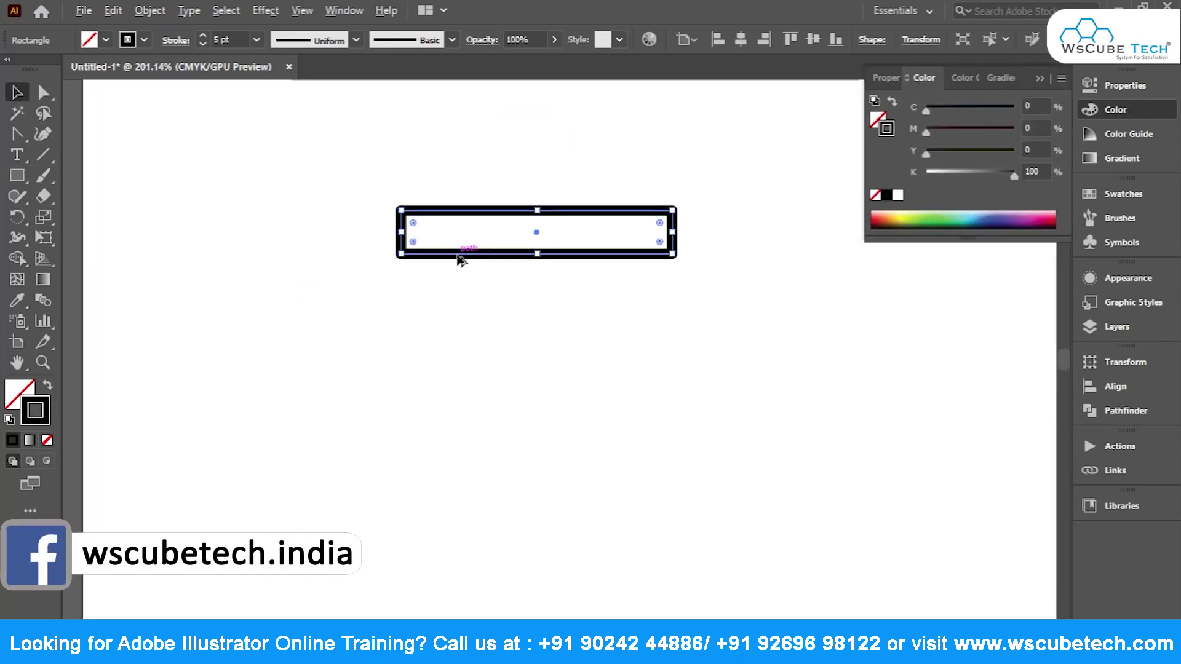
# Alt-drag two copies below the rectangle and narrow each from its left edge.
pyautogui.moveTo(467, 255); pyautogui.dragTo(475, 296)
pyautogui.moveTo(401, 269)
pyautogui.mouseDown()
pyautogui.moveTo(440, 269)
pyautogui.moveTo(462, 289)
pyautogui.moveTo(499, 209)
pyautogui.moveTo(506, 280)
pyautogui.mouseUp()
pyautogui.click(455, 280)
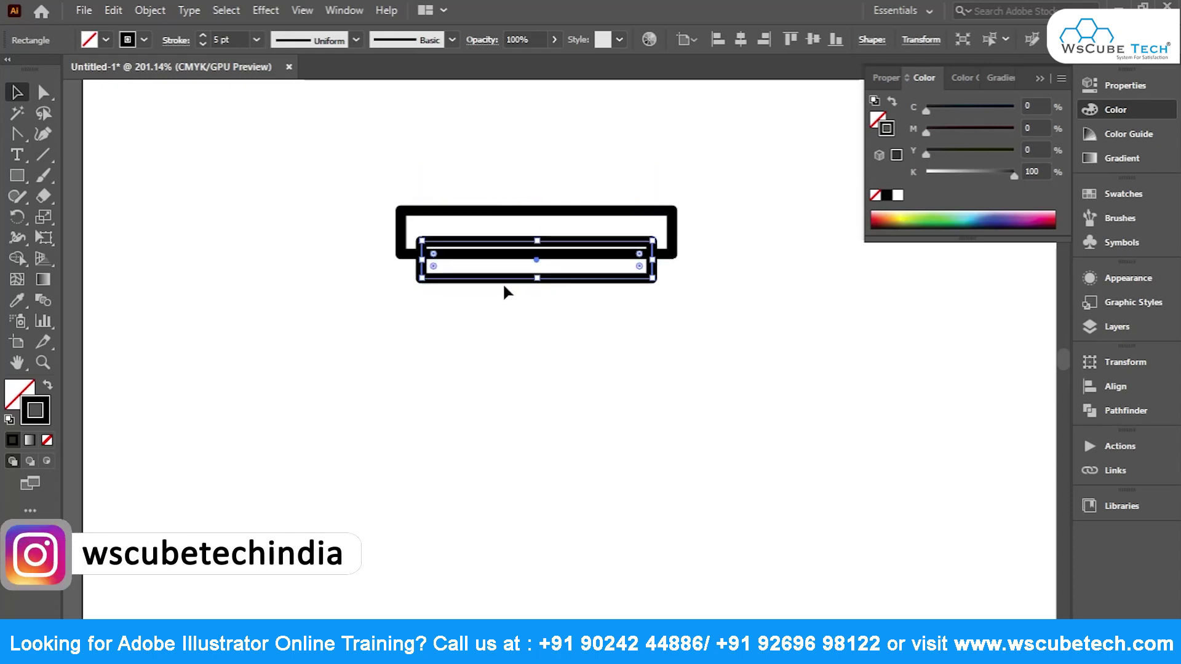
pyautogui.moveTo(506, 278); pyautogui.dragTo(502, 311)
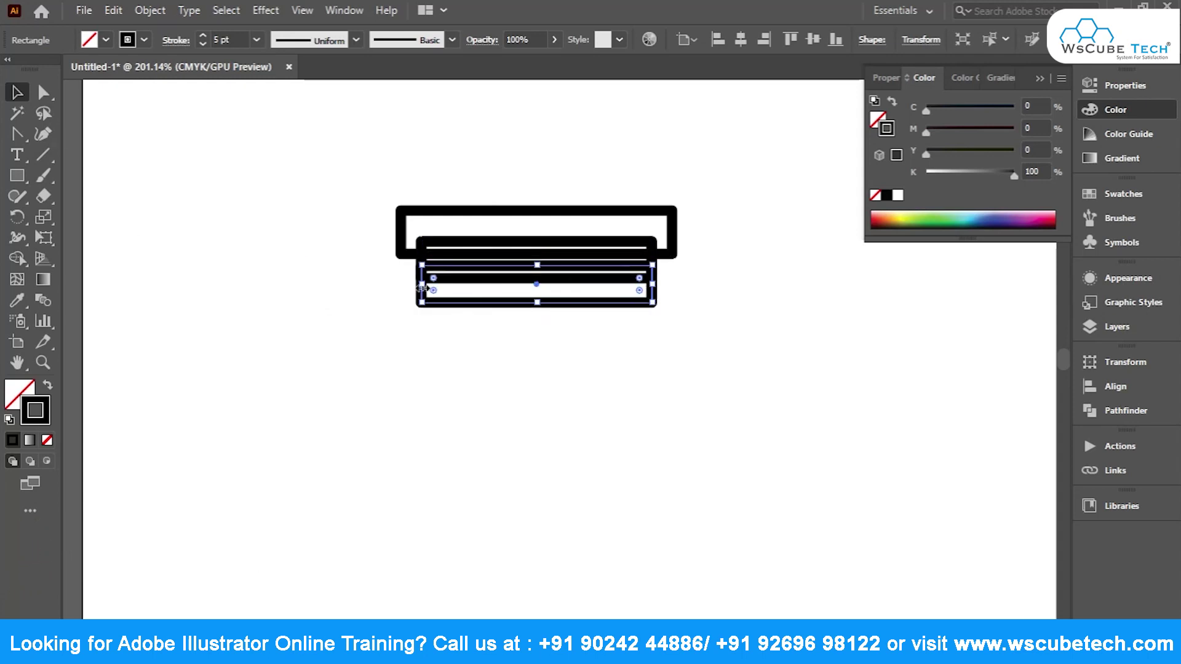
pyautogui.moveTo(423, 285); pyautogui.dragTo(448, 284)
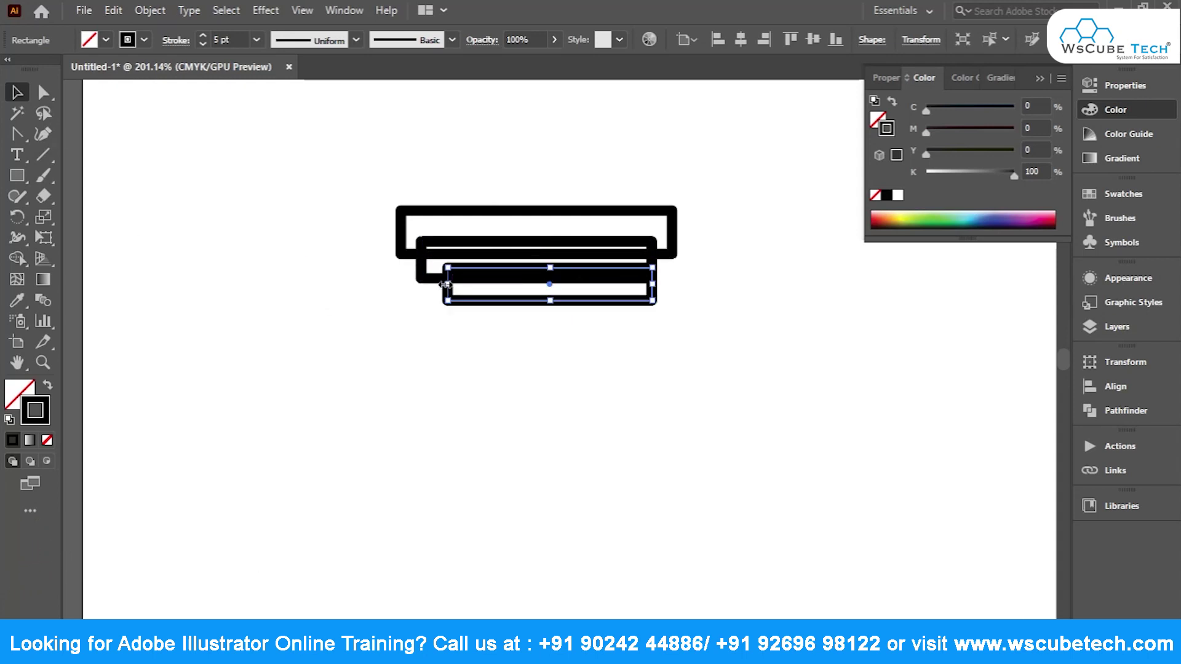
pyautogui.moveTo(446, 285); pyautogui.dragTo(440, 288)
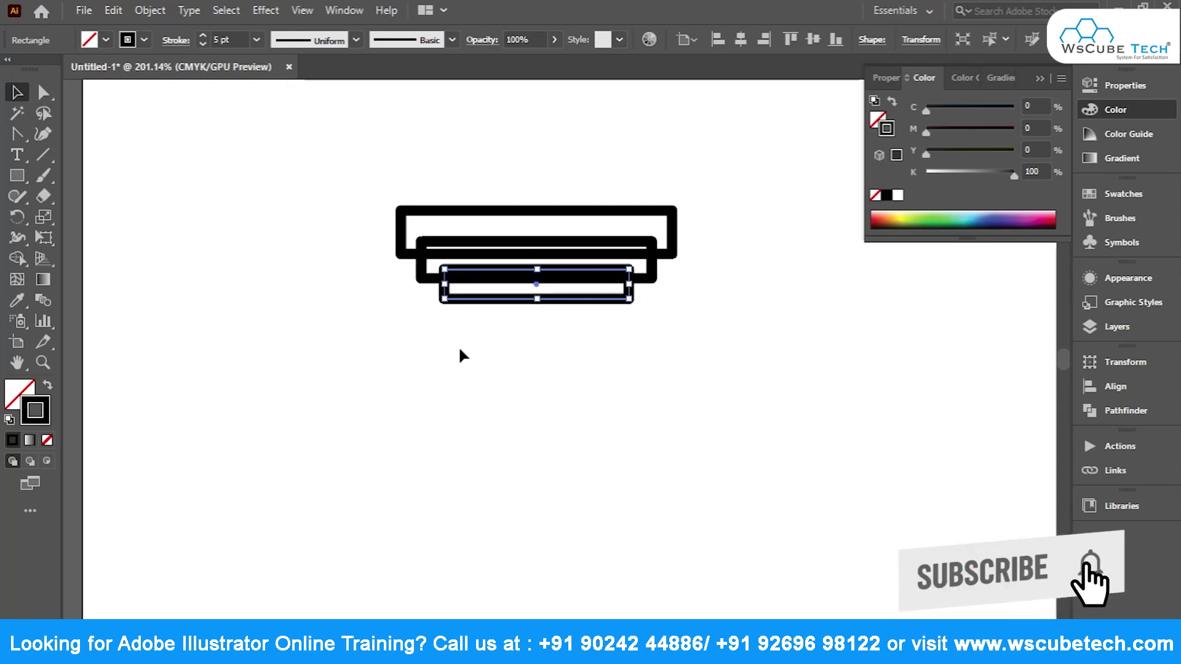
pyautogui.click(384, 155)
pyautogui.moveTo(384, 155); pyautogui.dragTo(612, 311)
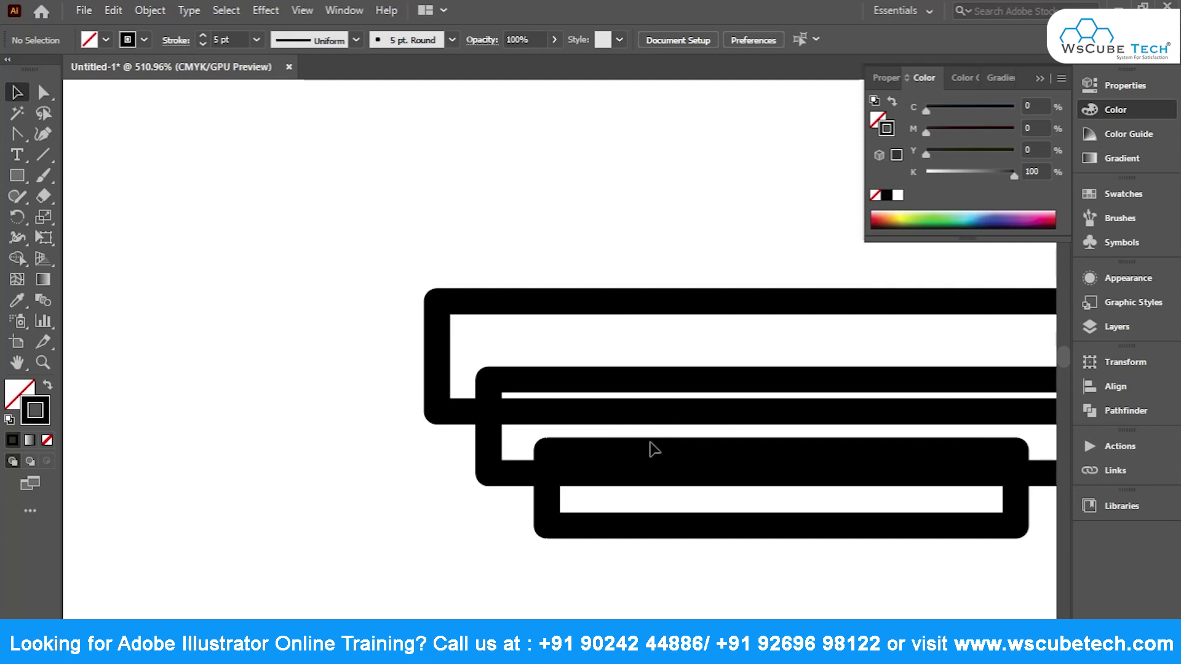
# Round the bottom rectangle's corners by dragging its live-corner widget with Direct Selection.
pyautogui.click(630, 451)
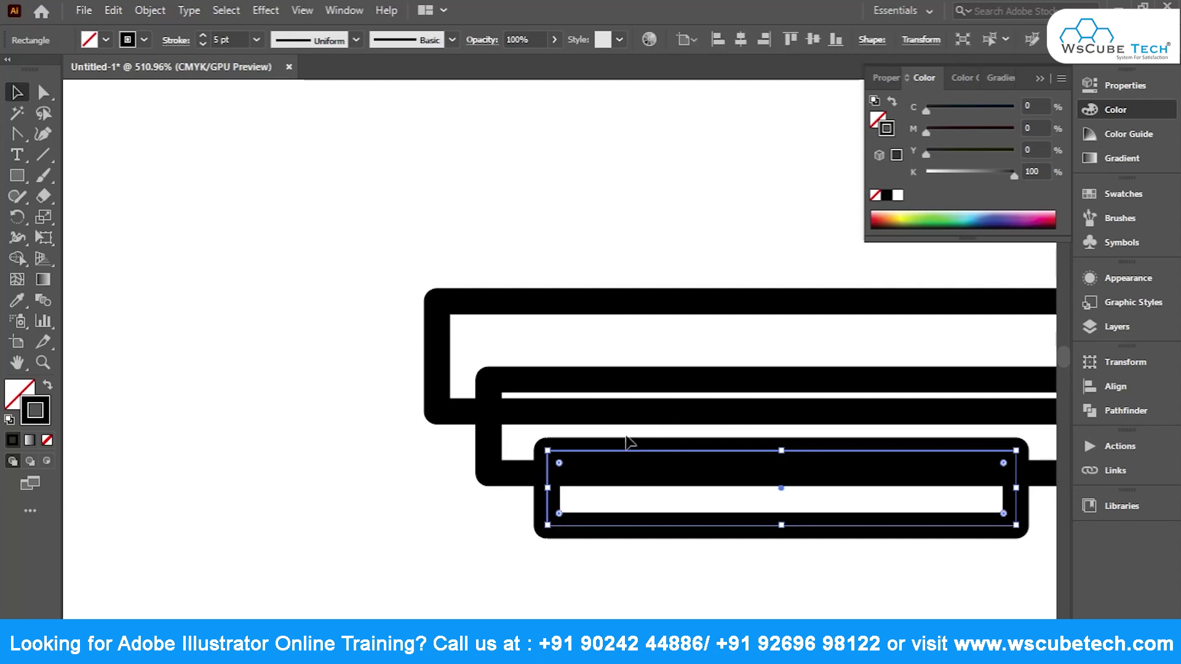
pyautogui.hotkey('ctrl', 'shift', 'a')
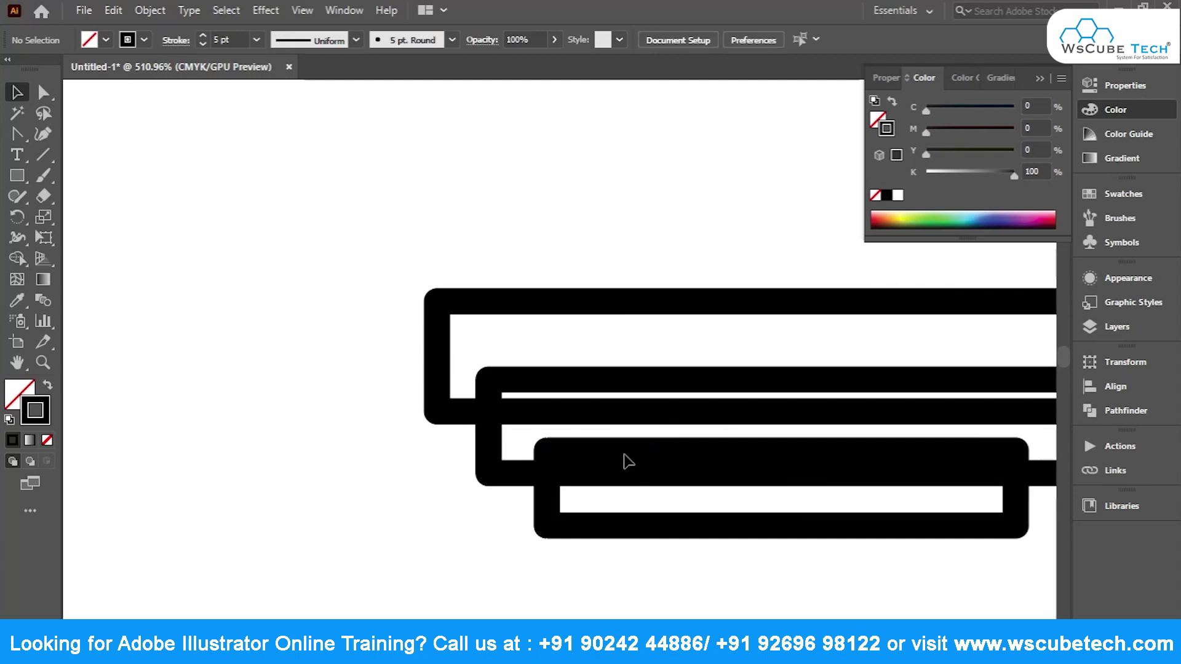
pyautogui.click(575, 522)
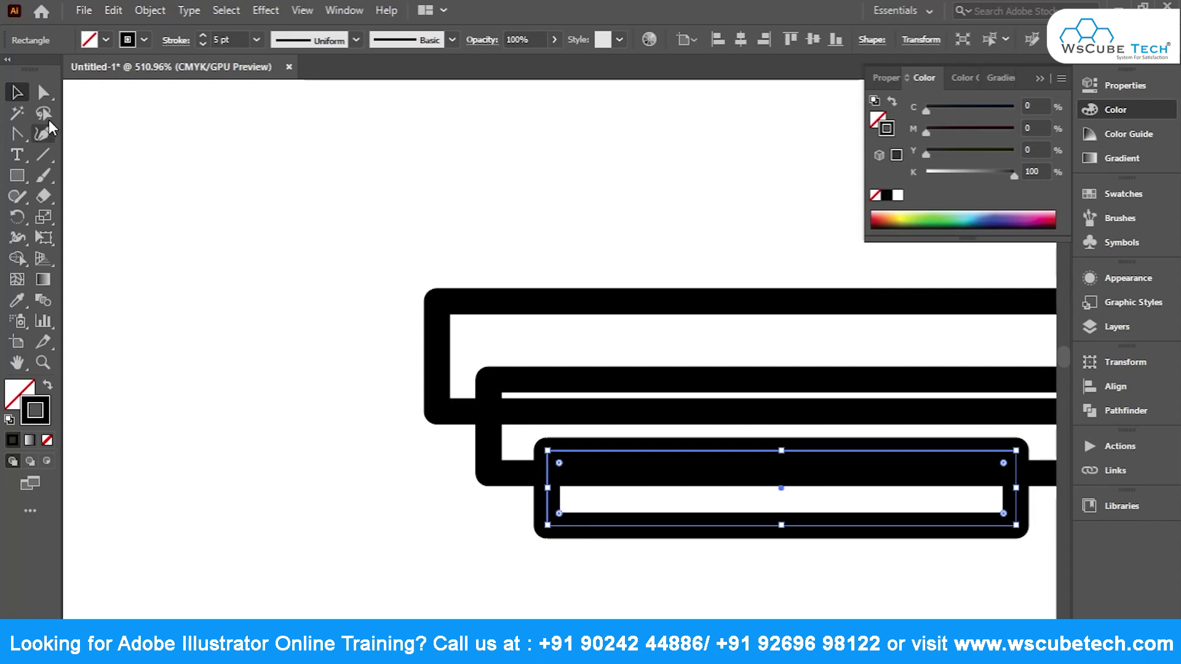
pyautogui.click(45, 94)
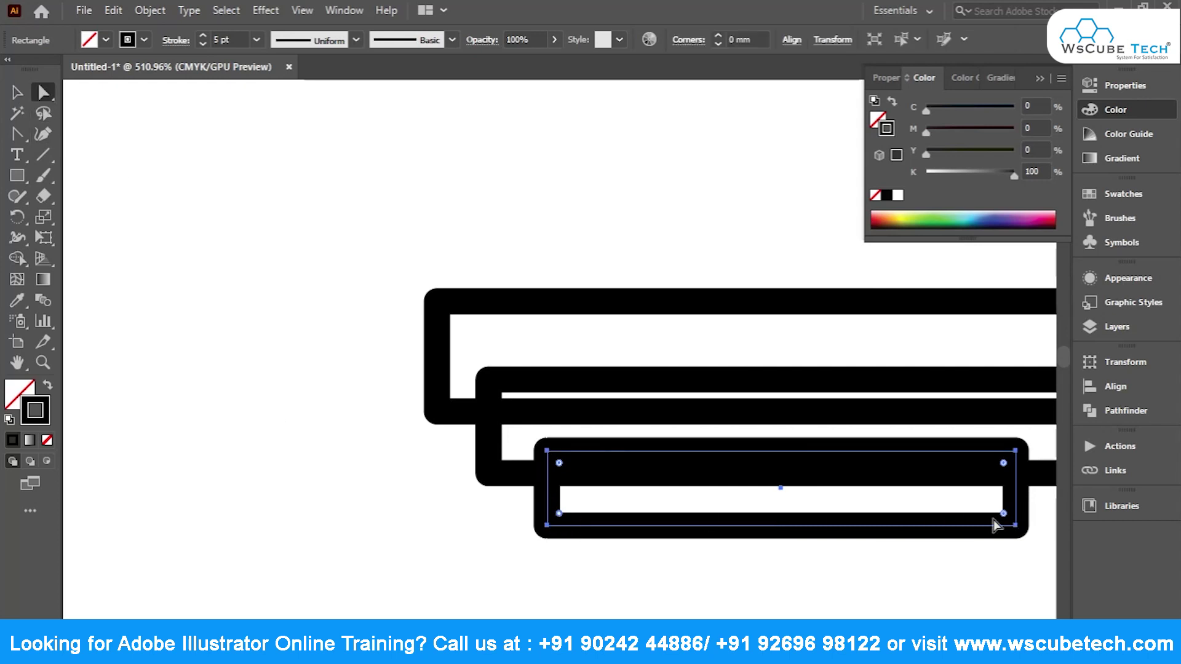
pyautogui.moveTo(561, 521); pyautogui.dragTo(617, 526)
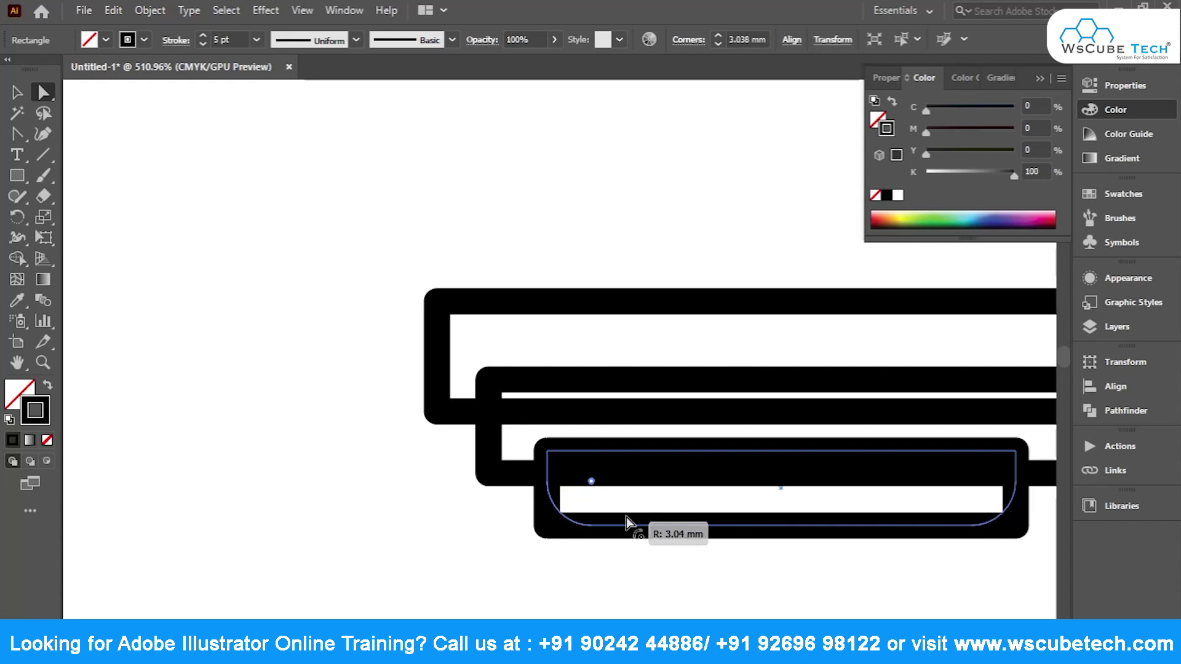
pyautogui.moveTo(617, 526); pyautogui.dragTo(639, 524)
pyautogui.click(506, 459)
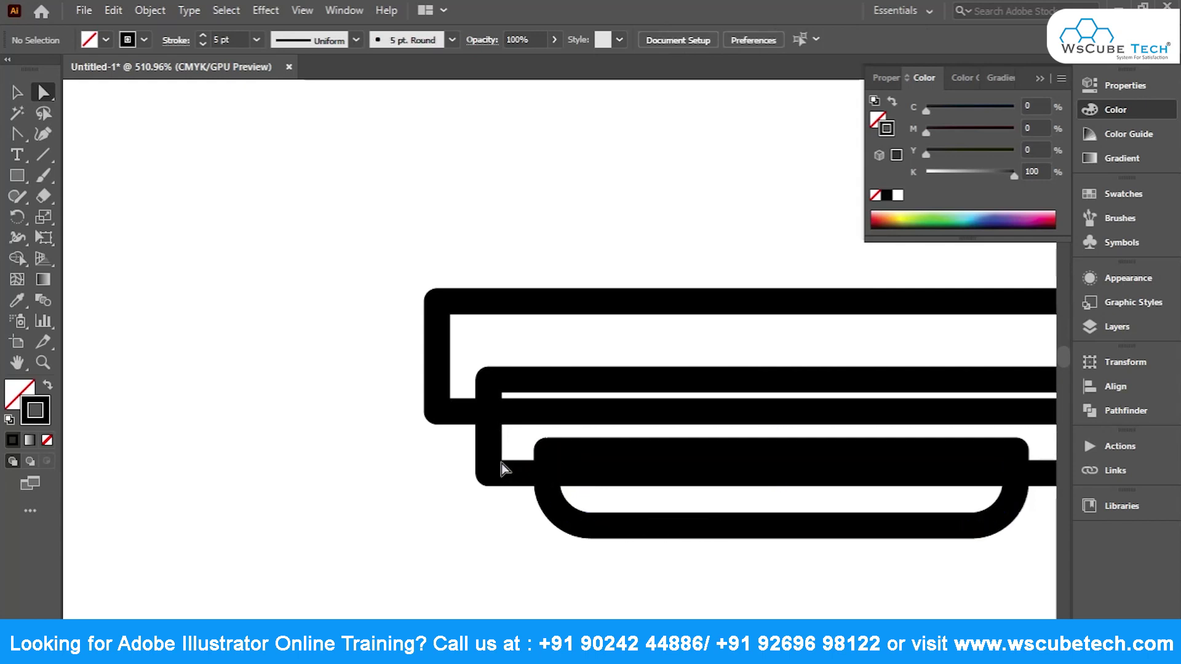
# Select the middle frame's two bottom anchors and drag to round those corners.
pyautogui.click(509, 473)
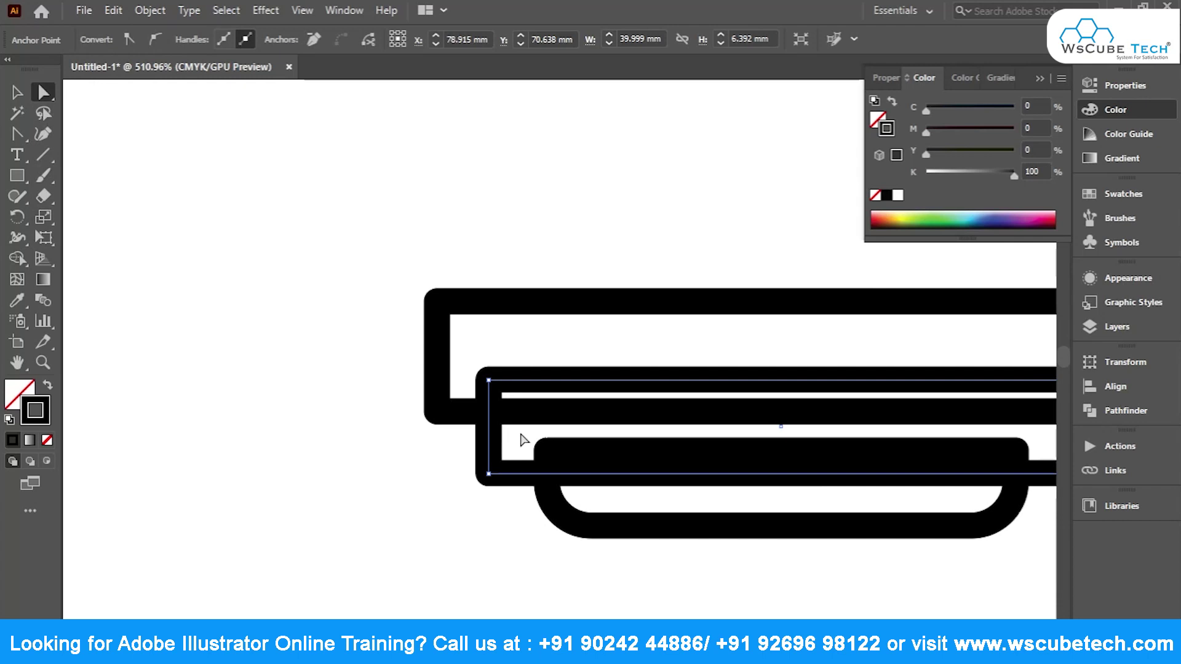
pyautogui.click(488, 474)
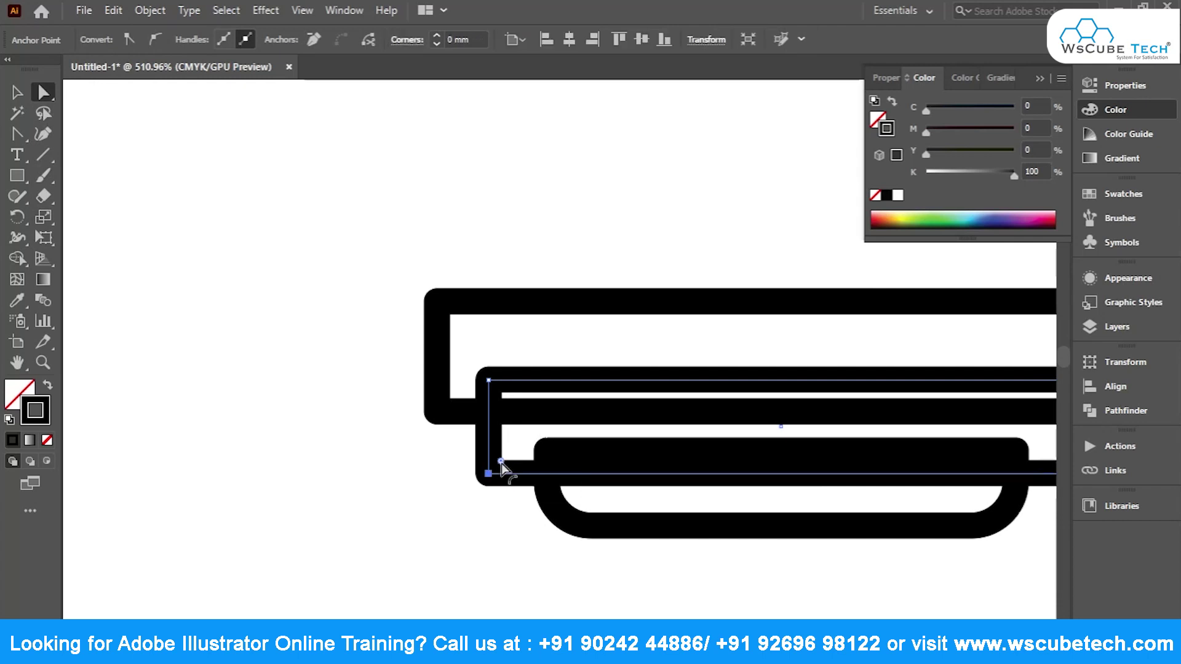
pyautogui.moveTo(694, 580); pyautogui.dragTo(430, 546)
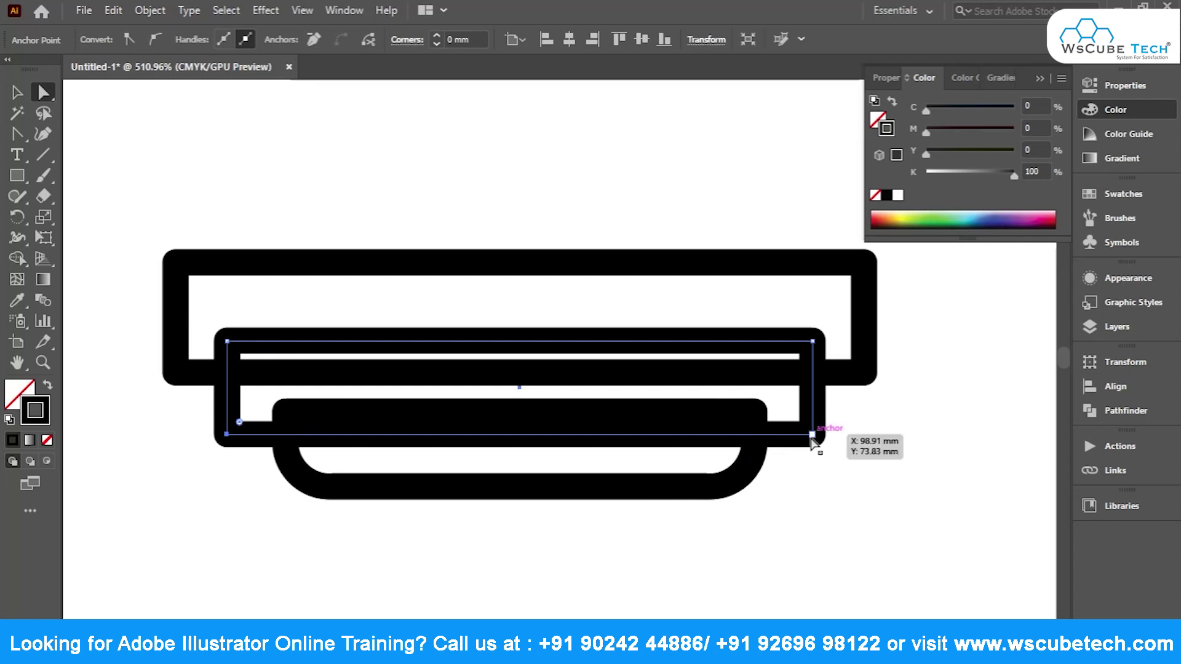
pyautogui.keyDown('shift'); pyautogui.click(812, 434); pyautogui.keyUp('shift')
pyautogui.moveTo(240, 423); pyautogui.dragTo(277, 440)
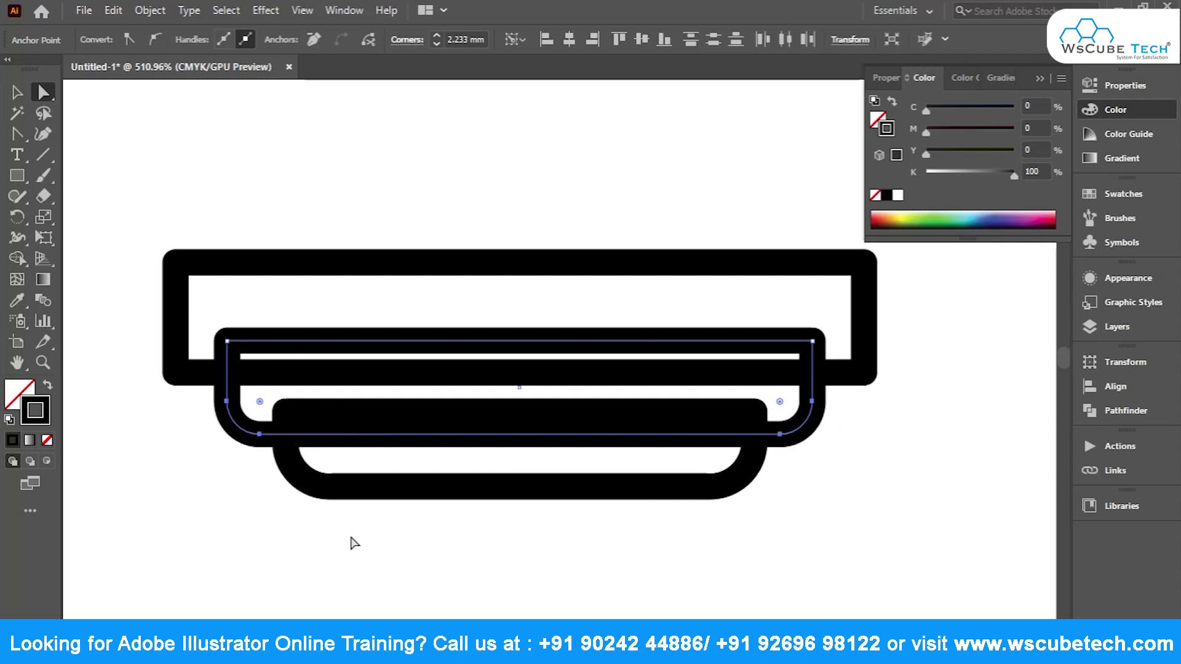
# Give the top rectangle's stroke Butt Cap and Miter Join, then zoom to fit the artboard.
pyautogui.click(17, 92)
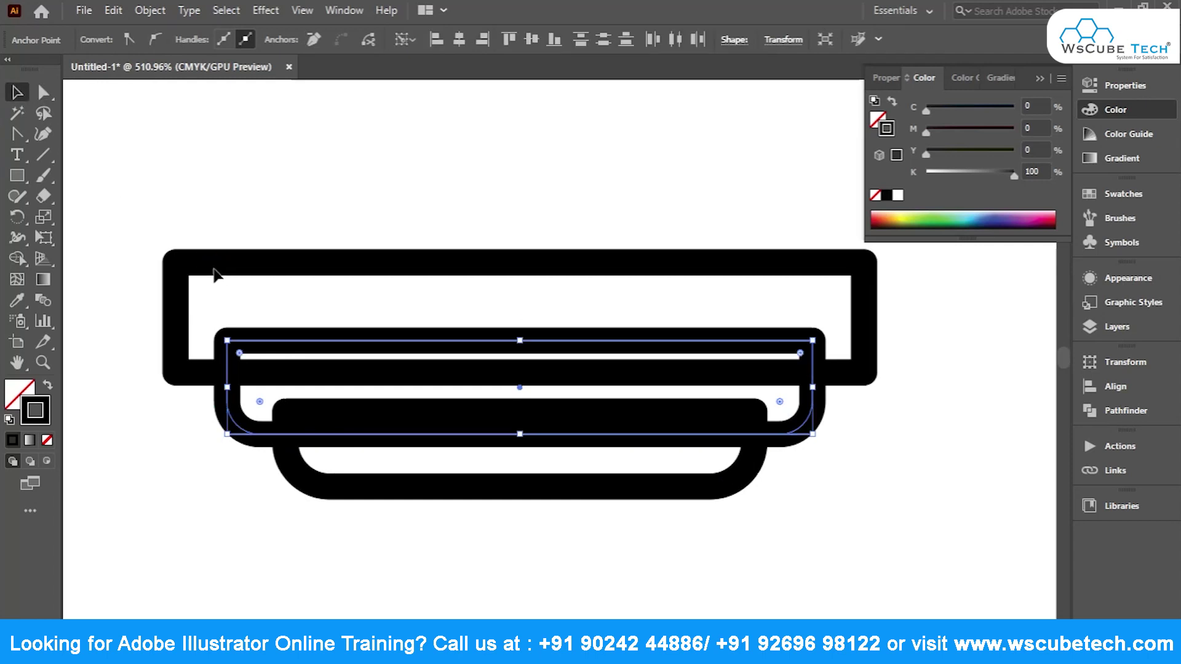
pyautogui.hotkey('ctrl', 'shift', 'a')
pyautogui.click(214, 268)
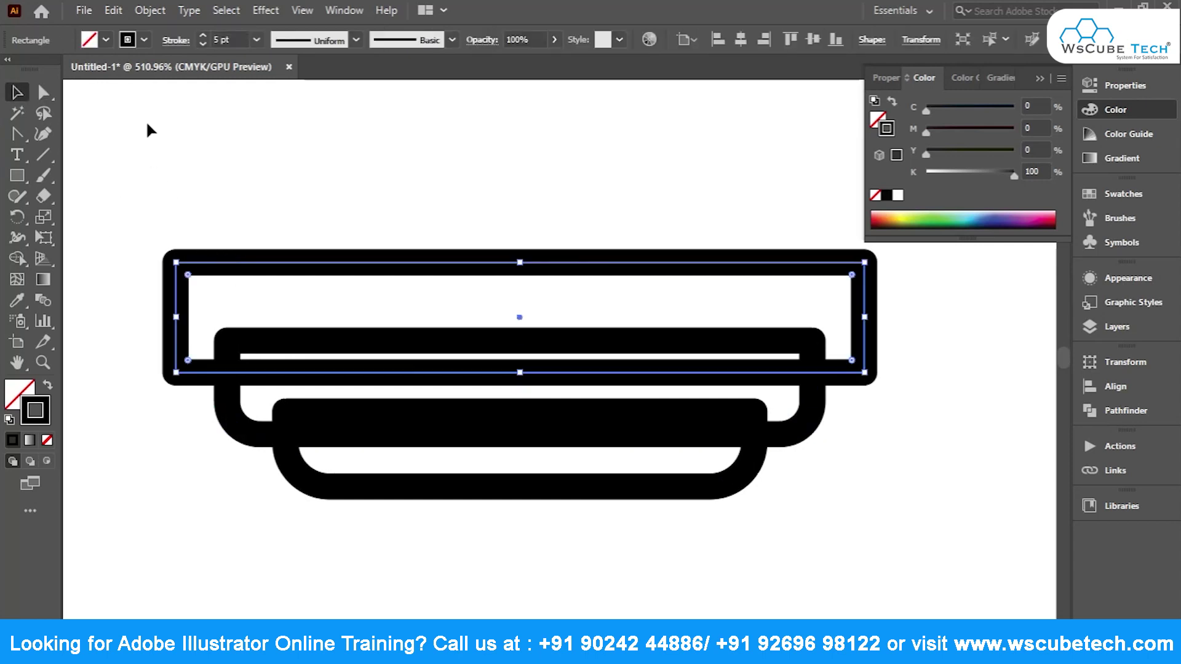
pyautogui.click(172, 44)
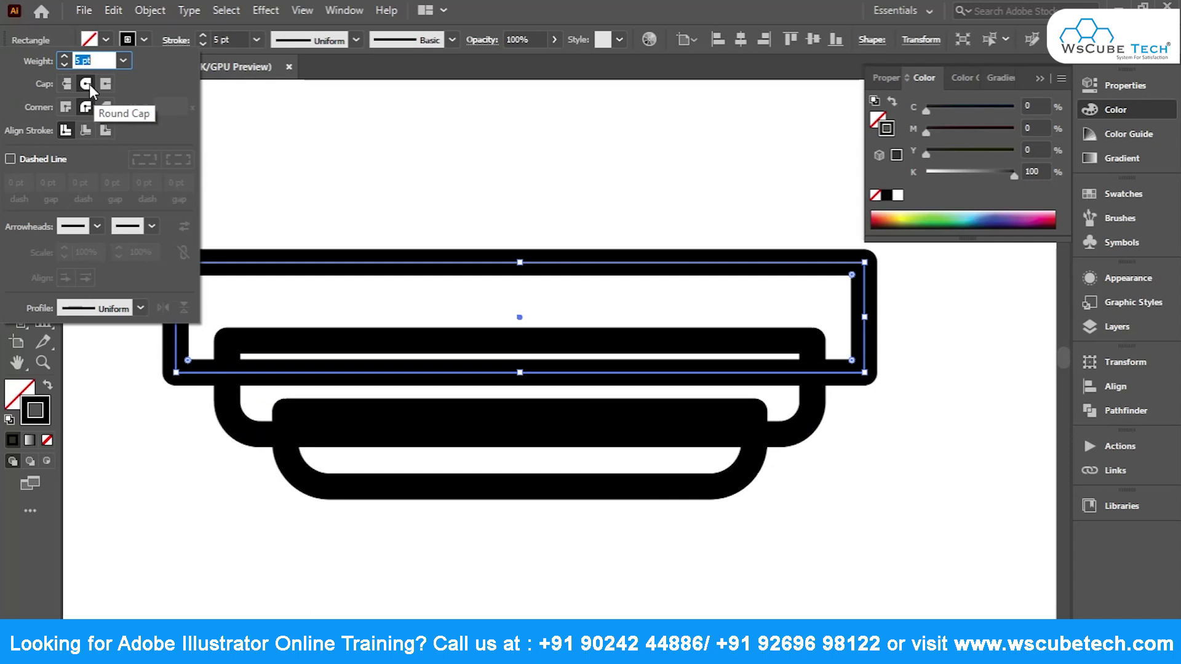
pyautogui.click(65, 83)
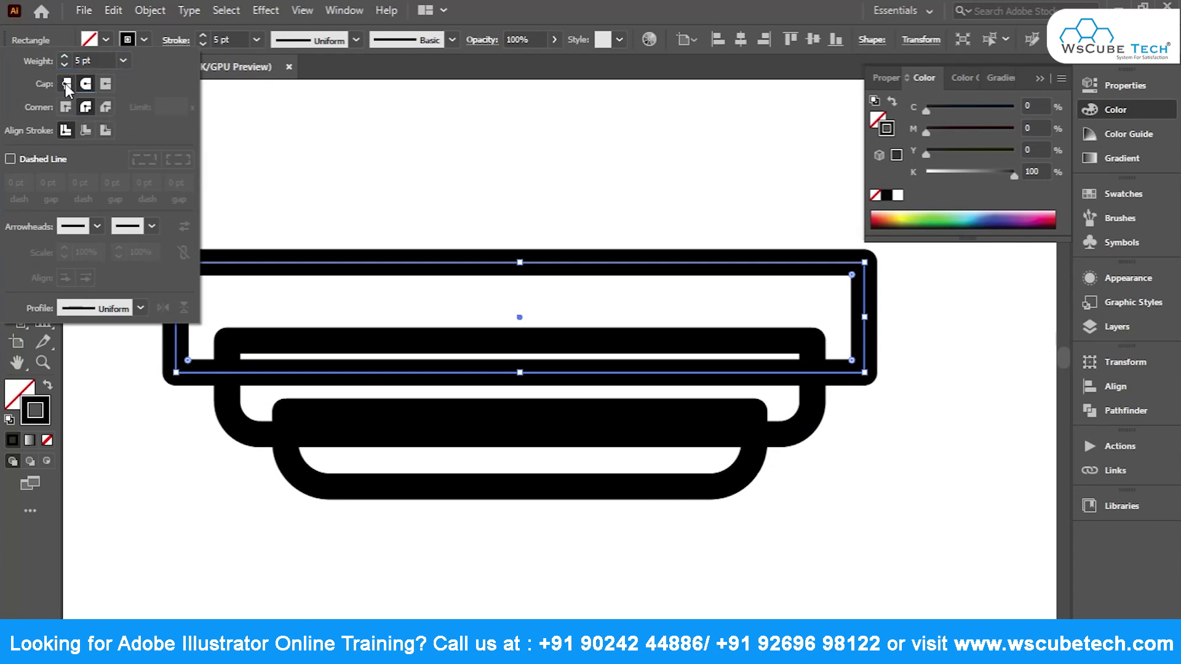
pyautogui.click(67, 107)
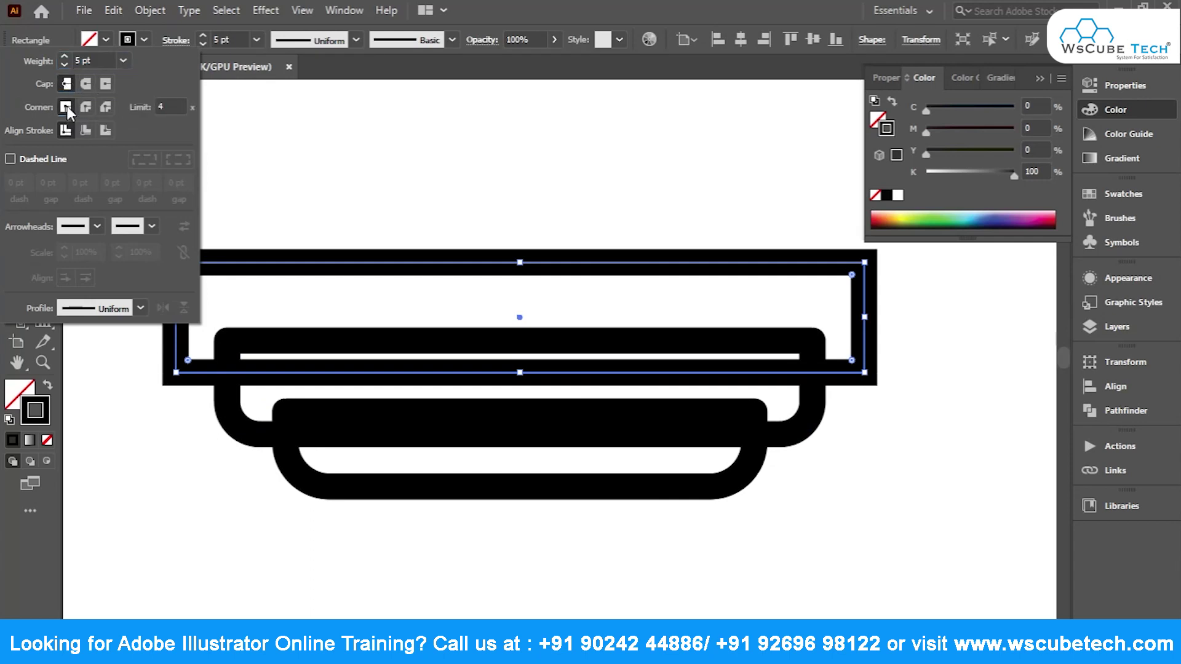
pyautogui.click(163, 414)
pyautogui.hotkey('ctrl', '-')
pyautogui.moveTo(625, 559); pyautogui.dragTo(460, 187)
pyautogui.hotkey('ctrl', '0')
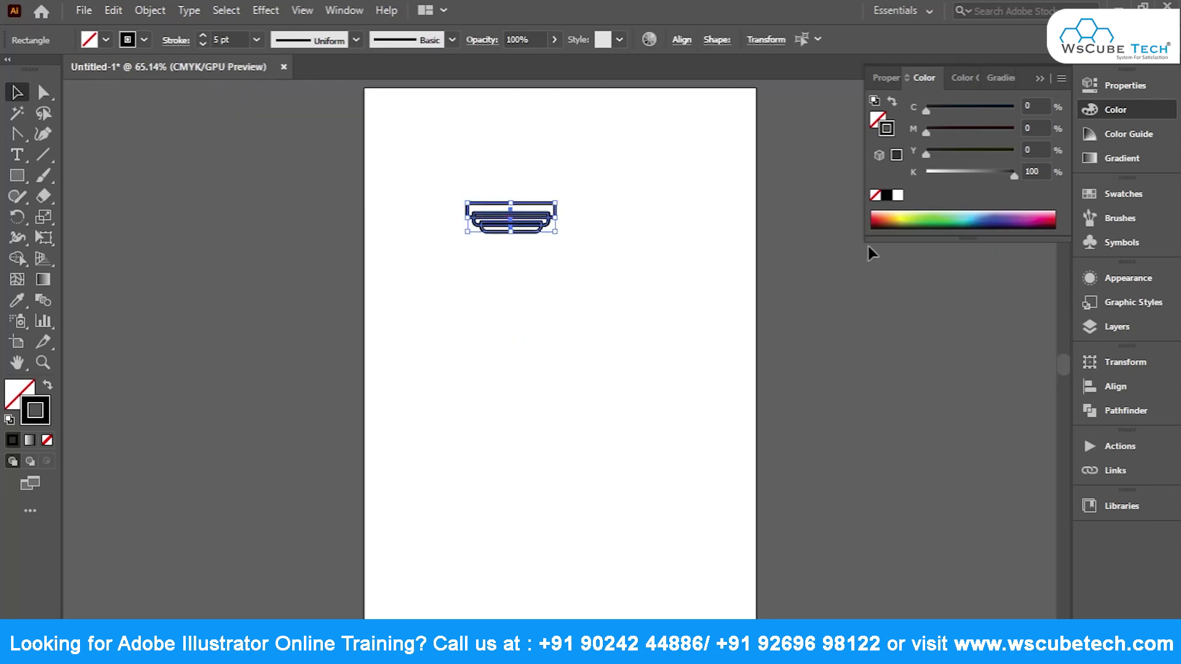
# Unite the three stacked frames with Pathfinder and give the stepped outline a 5 pt stroke.
pyautogui.click(1124, 411)
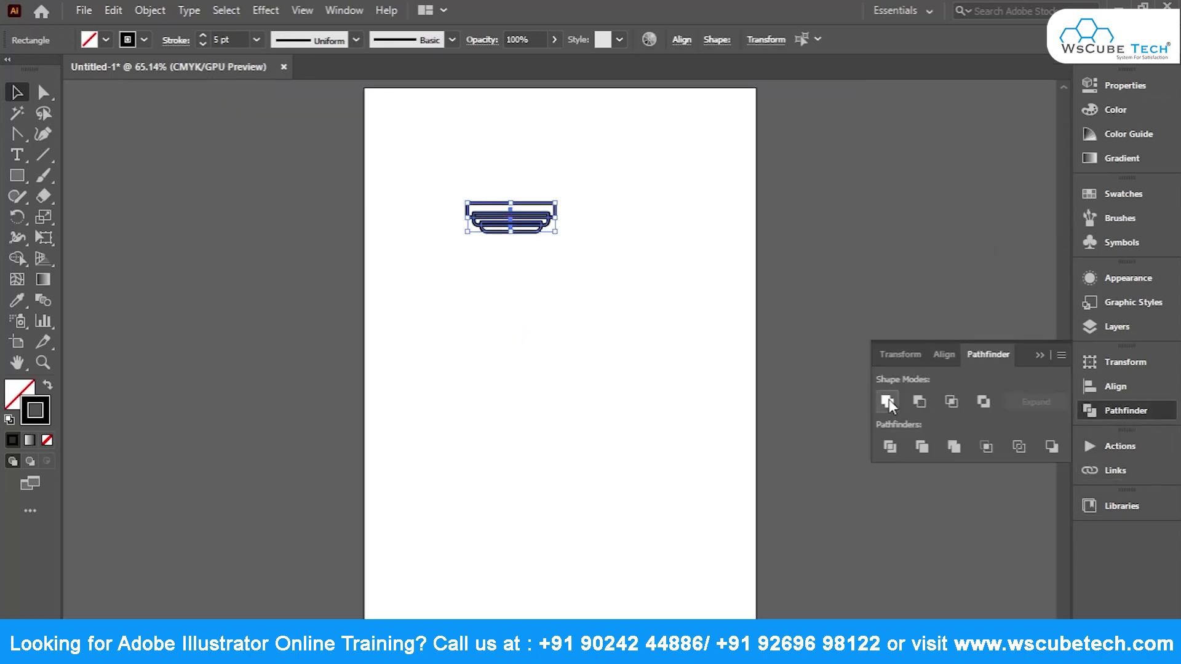
pyautogui.click(888, 400)
pyautogui.click(556, 305)
pyautogui.moveTo(458, 182); pyautogui.dragTo(532, 282)
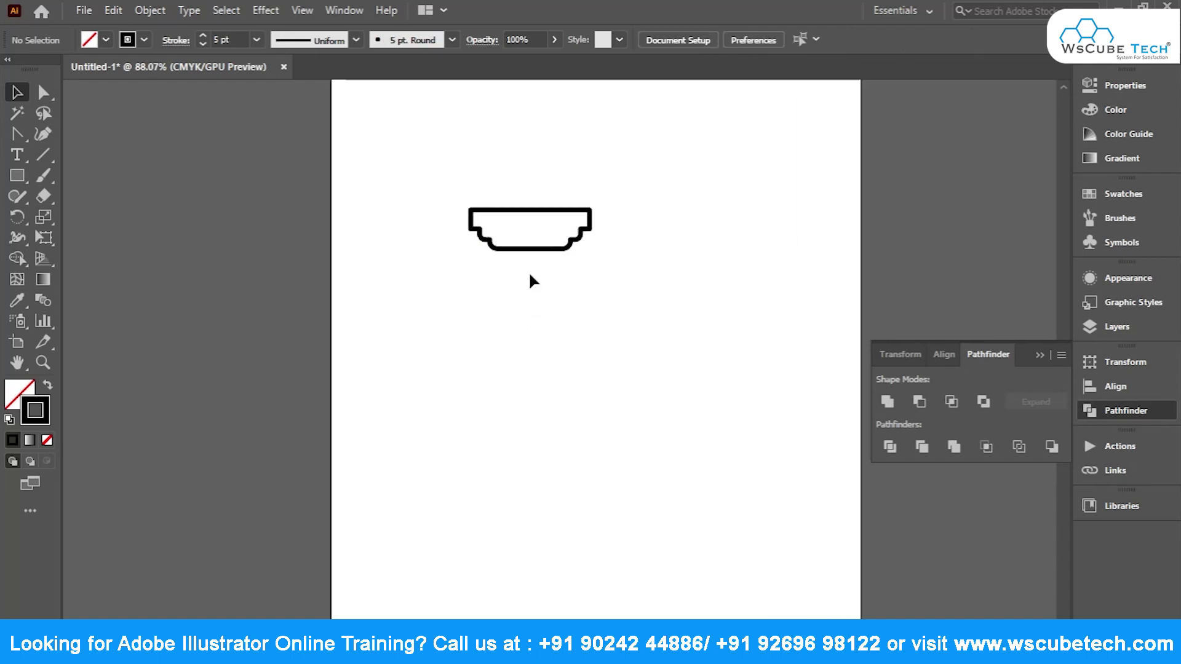
pyautogui.click(525, 246)
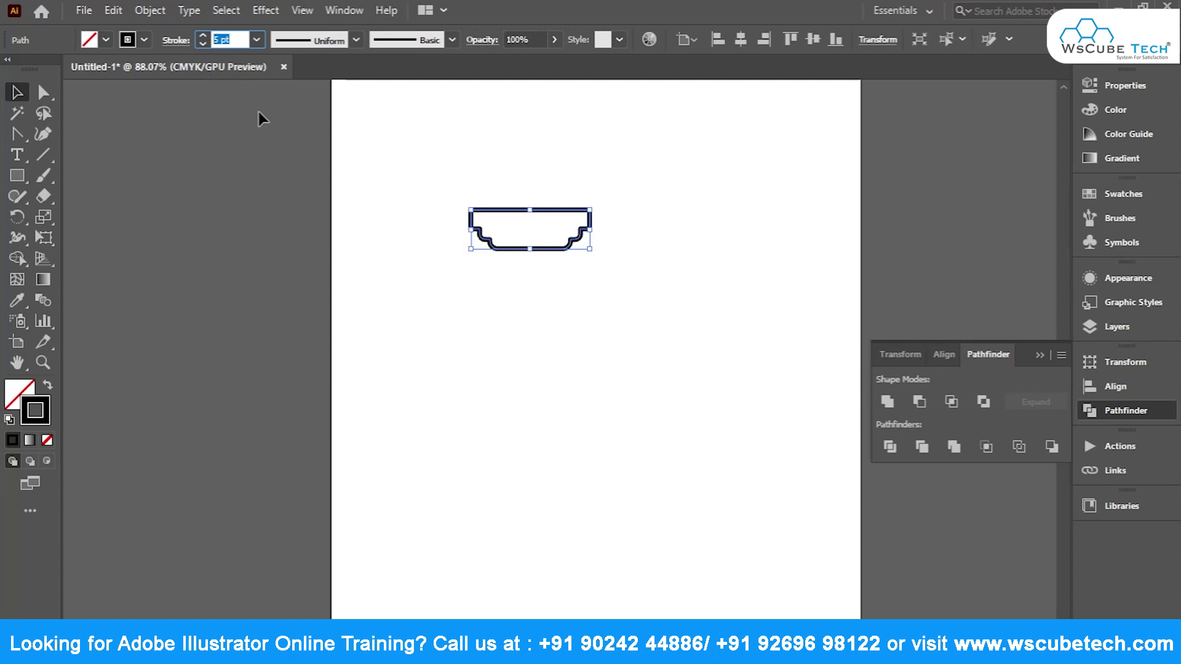
pyautogui.write('5 pt')
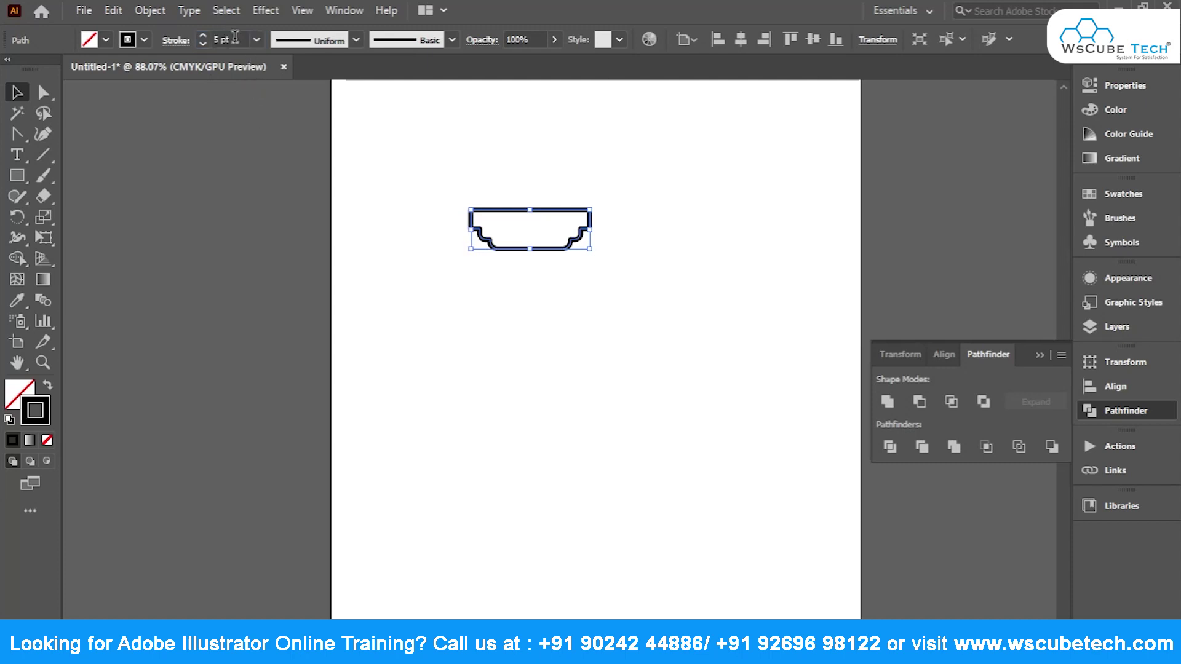
pyautogui.press('Return')
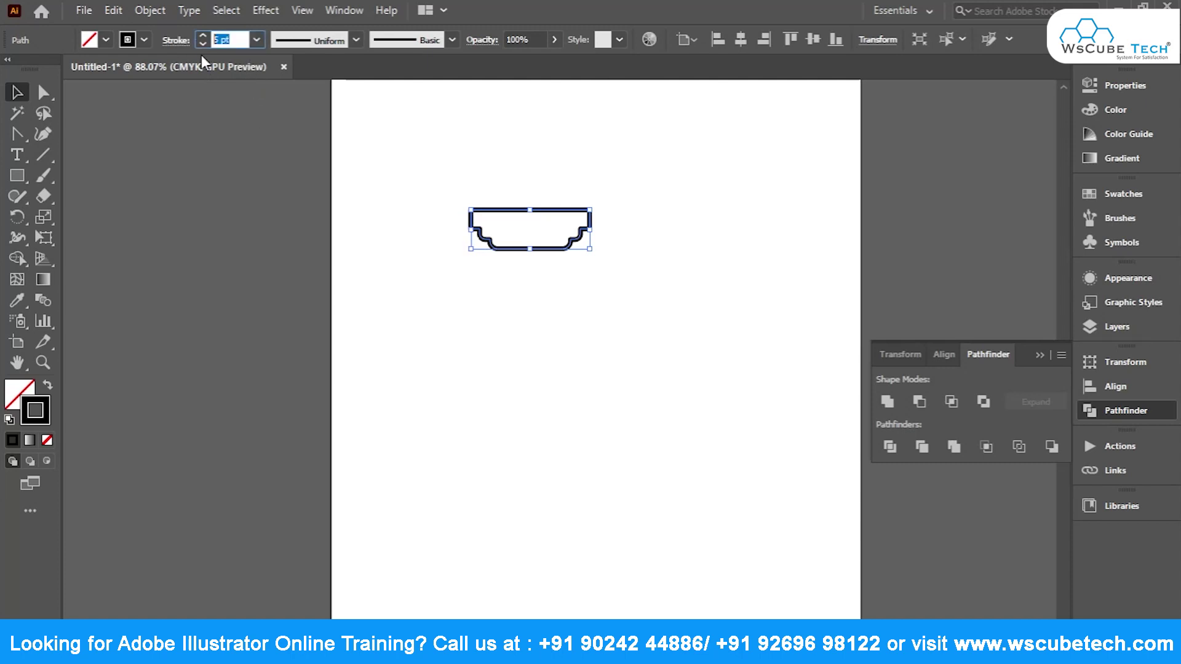
pyautogui.click(356, 282)
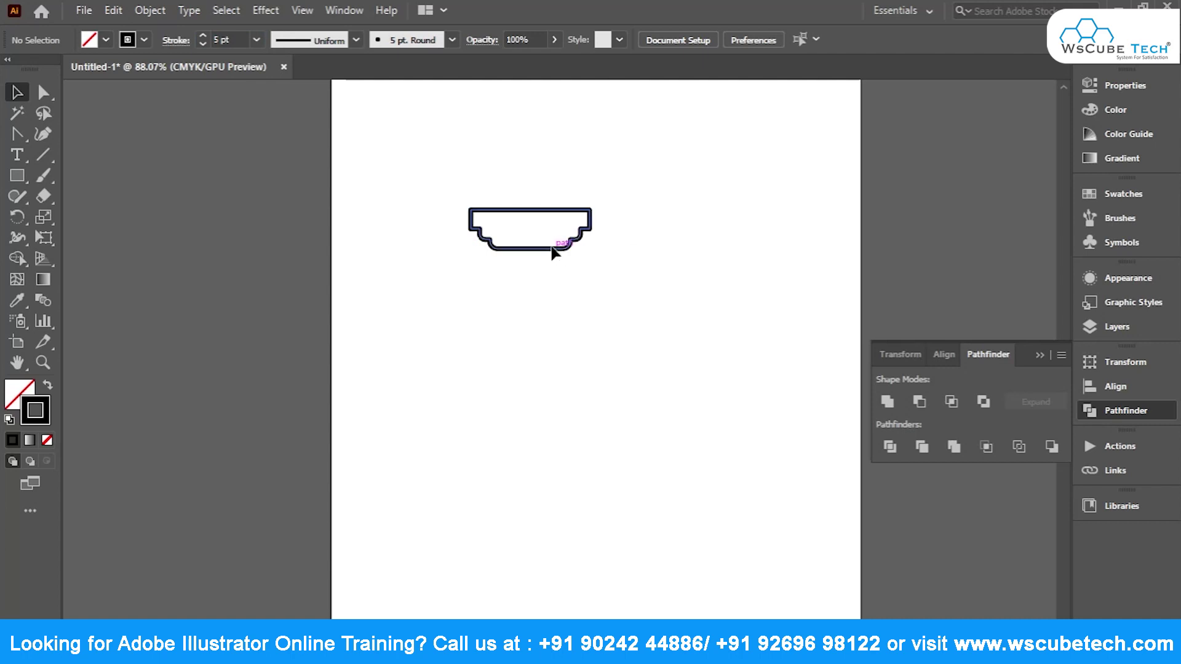
# Thin the stepped outline's stroke to 1 pt.
pyautogui.click(557, 249)
pyautogui.click(209, 44)
pyautogui.click(210, 43)
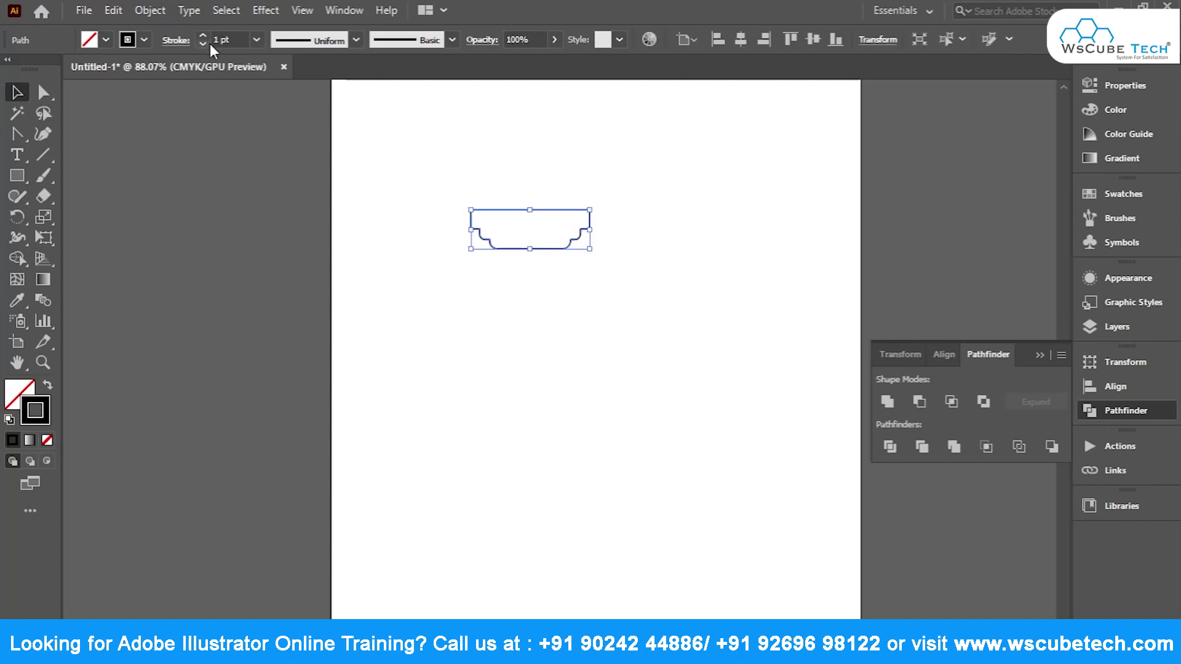
pyautogui.click(478, 389)
# Place a vertically flipped copy of the outline near the page bottom as a base.
pyautogui.click(527, 249)
pyautogui.moveTo(523, 249); pyautogui.dragTo(523, 591)
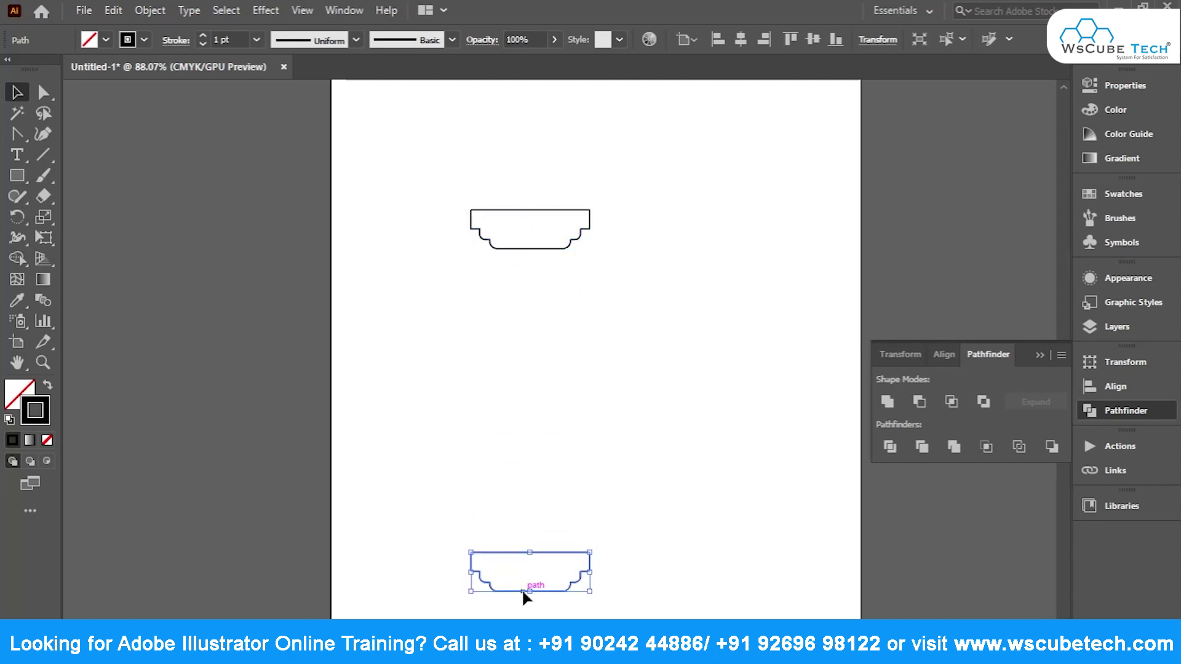
pyautogui.click(1134, 87)
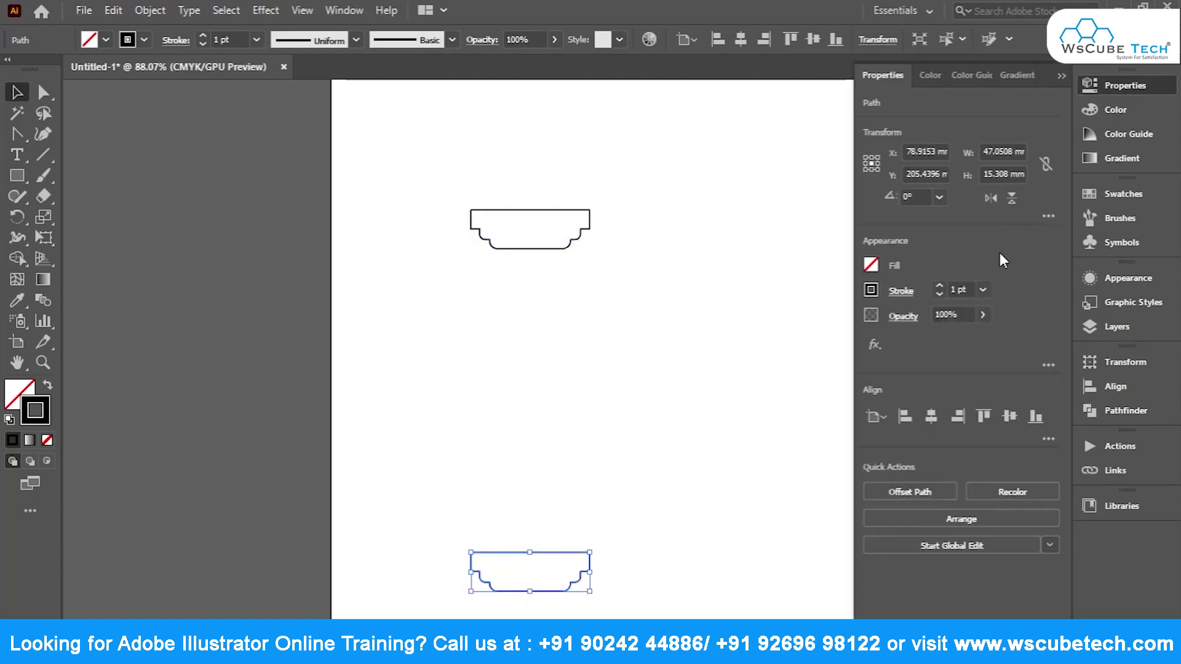
pyautogui.click(1011, 198)
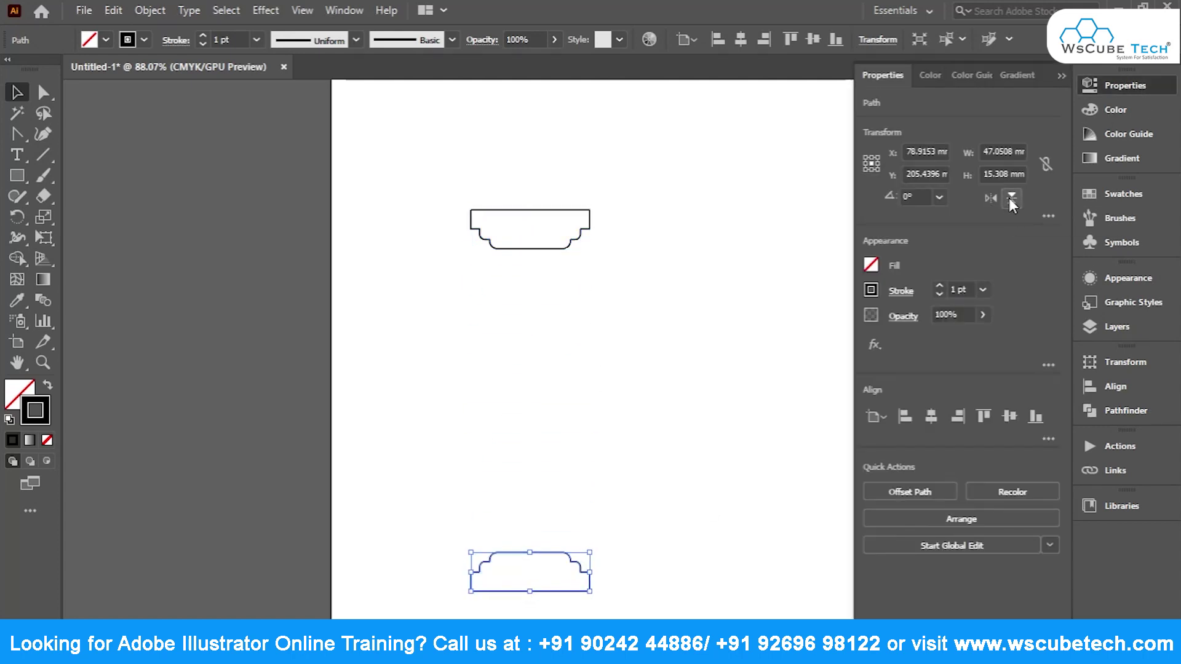
pyautogui.click(576, 403)
# Draw a tall shaft rectangle between the two shapes and select all three pieces.
pyautogui.click(18, 177)
pyautogui.moveTo(496, 241); pyautogui.dragTo(556, 562)
pyautogui.press('v')
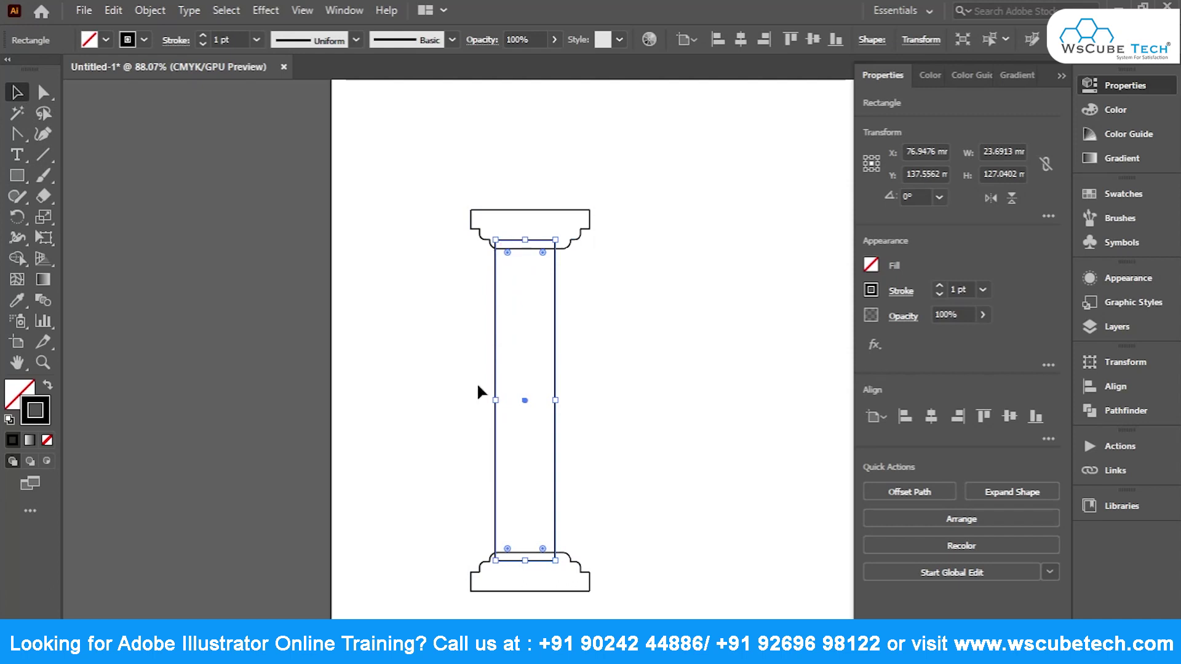
pyautogui.moveTo(675, 154); pyautogui.dragTo(376, 572)
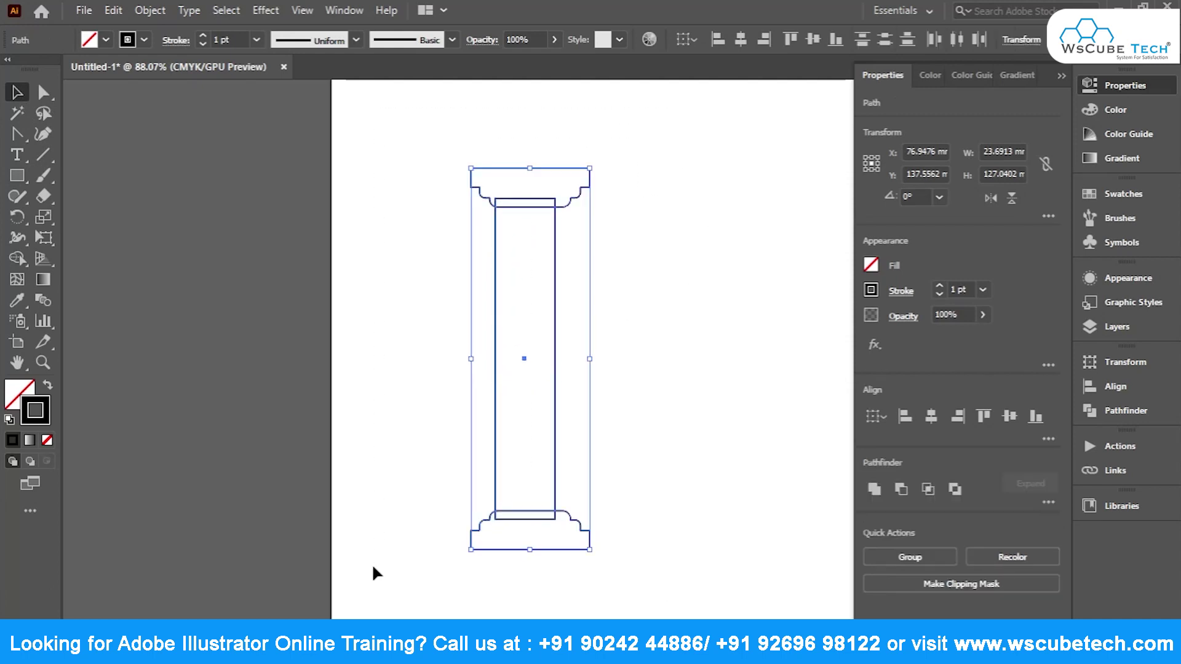
# Centre the shaft horizontally, unite capital, shaft and base, and nudge the column left.
pyautogui.click(936, 420)
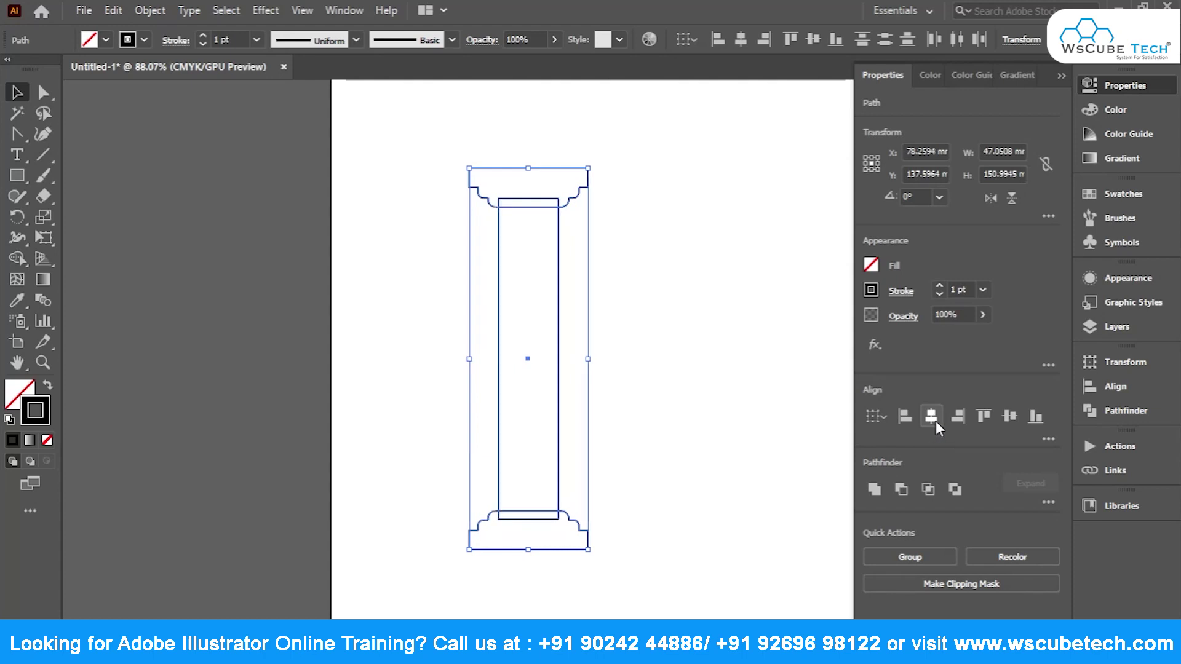
pyautogui.click(1105, 409)
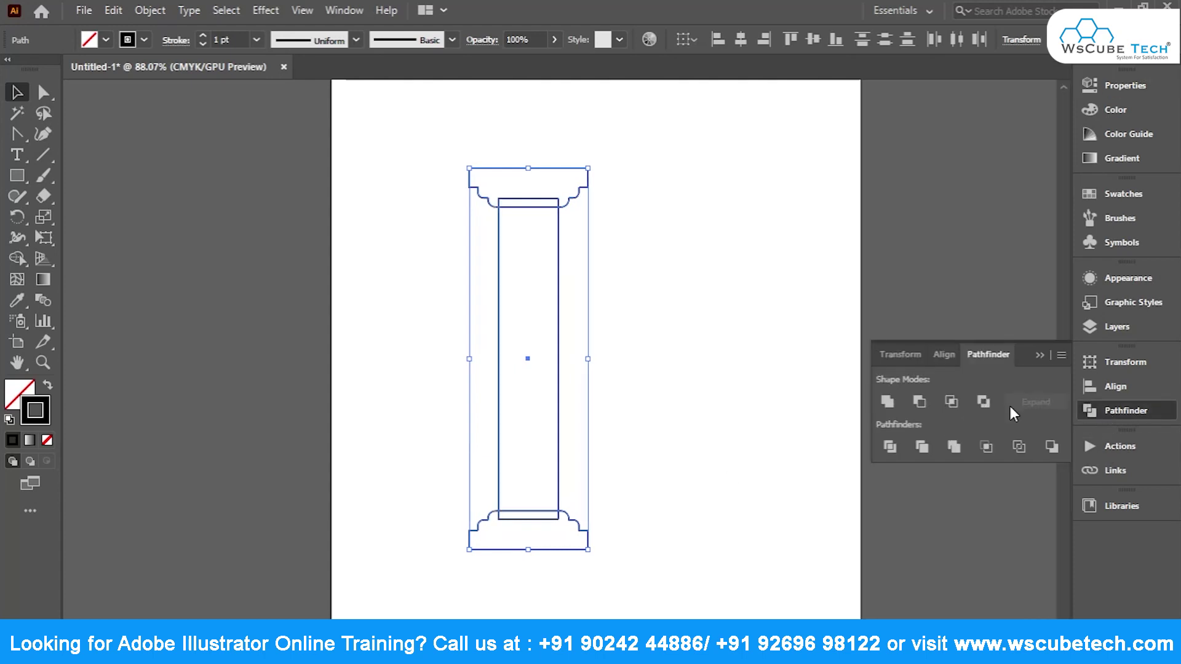
pyautogui.click(873, 400)
pyautogui.click(617, 364)
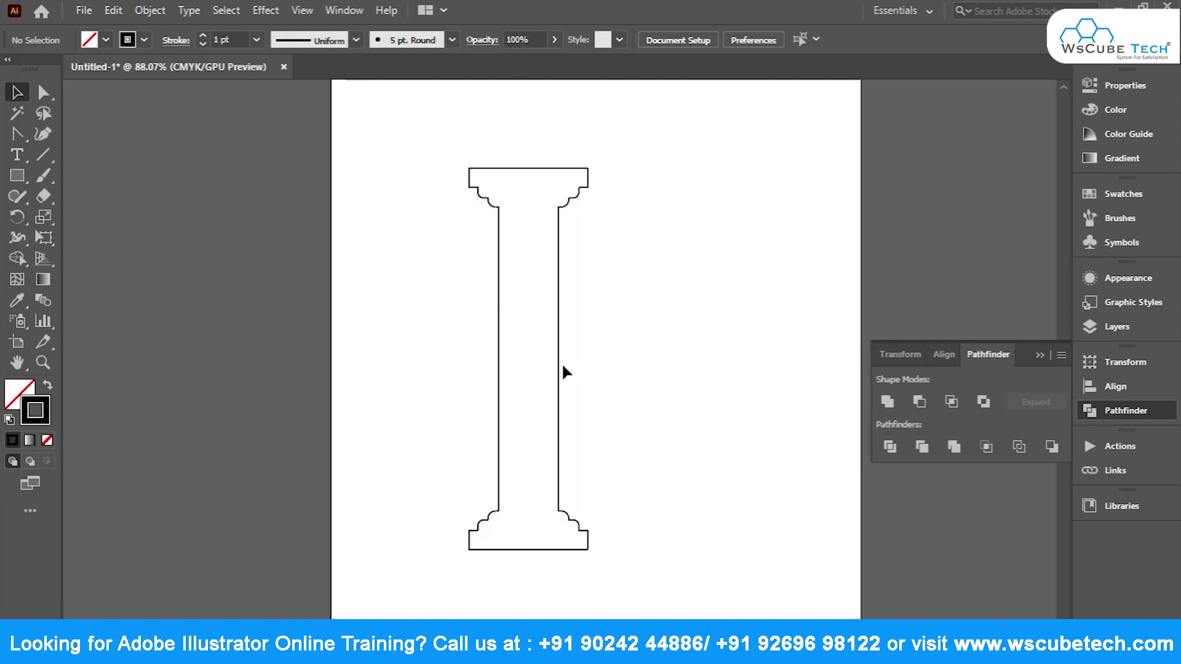
pyautogui.moveTo(507, 364); pyautogui.dragTo(477, 365)
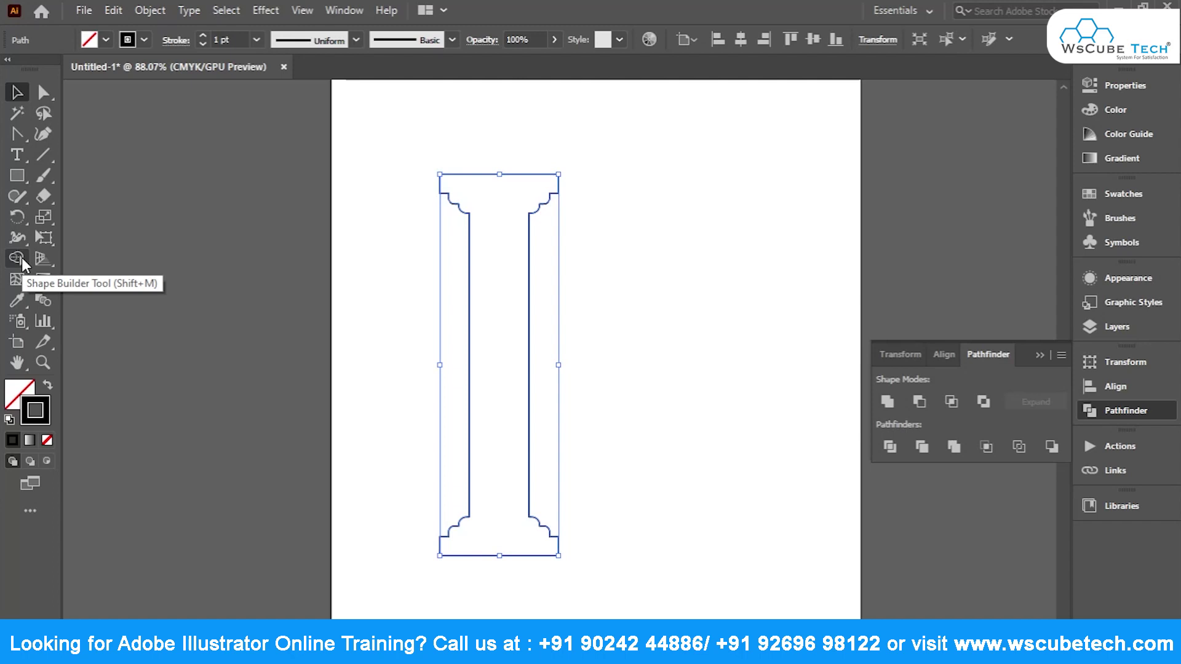
# Draw a large rectangle beside the column and split its overlapping region with Shape Builder.
pyautogui.click(17, 177)
pyautogui.moveTo(630, 174)
pyautogui.mouseDown()
pyautogui.moveTo(757, 331)
pyautogui.moveTo(737, 372)
pyautogui.mouseUp()
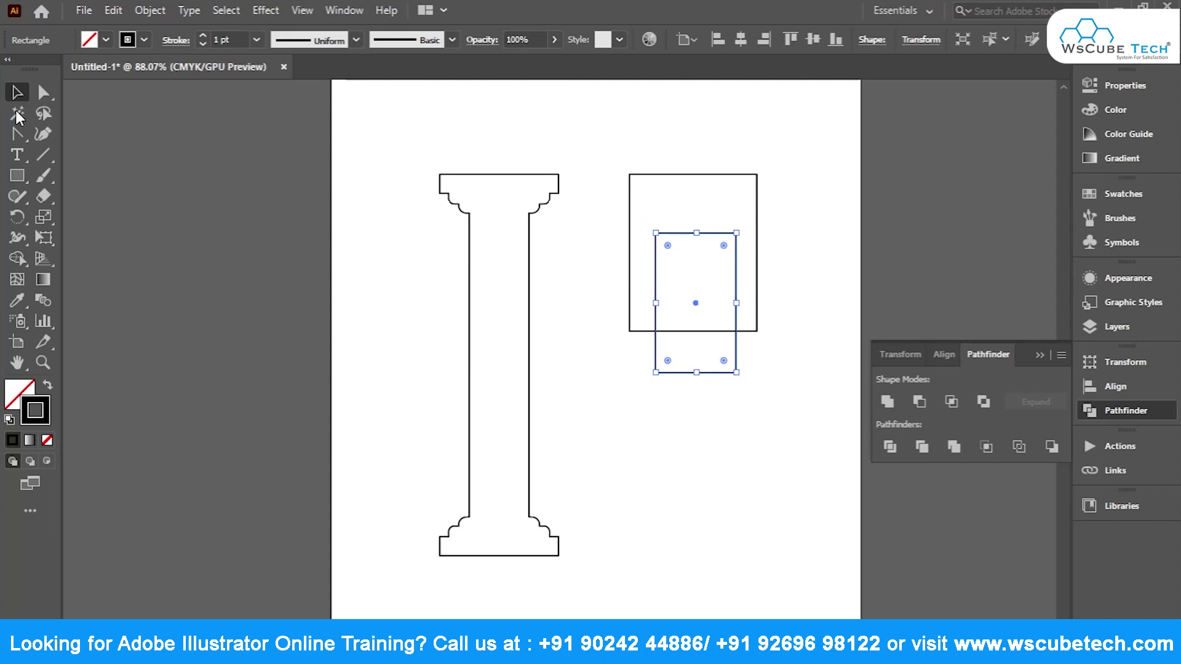
pyautogui.click(17, 258)
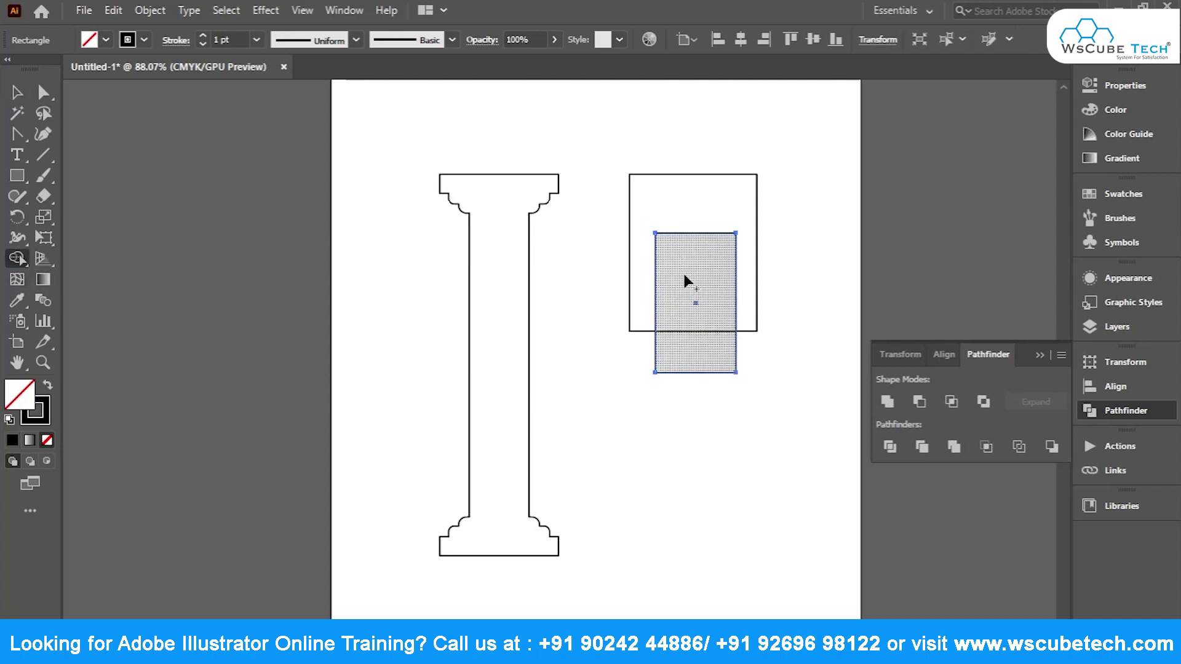
pyautogui.click(17, 92)
pyautogui.moveTo(775, 177); pyautogui.dragTo(622, 350)
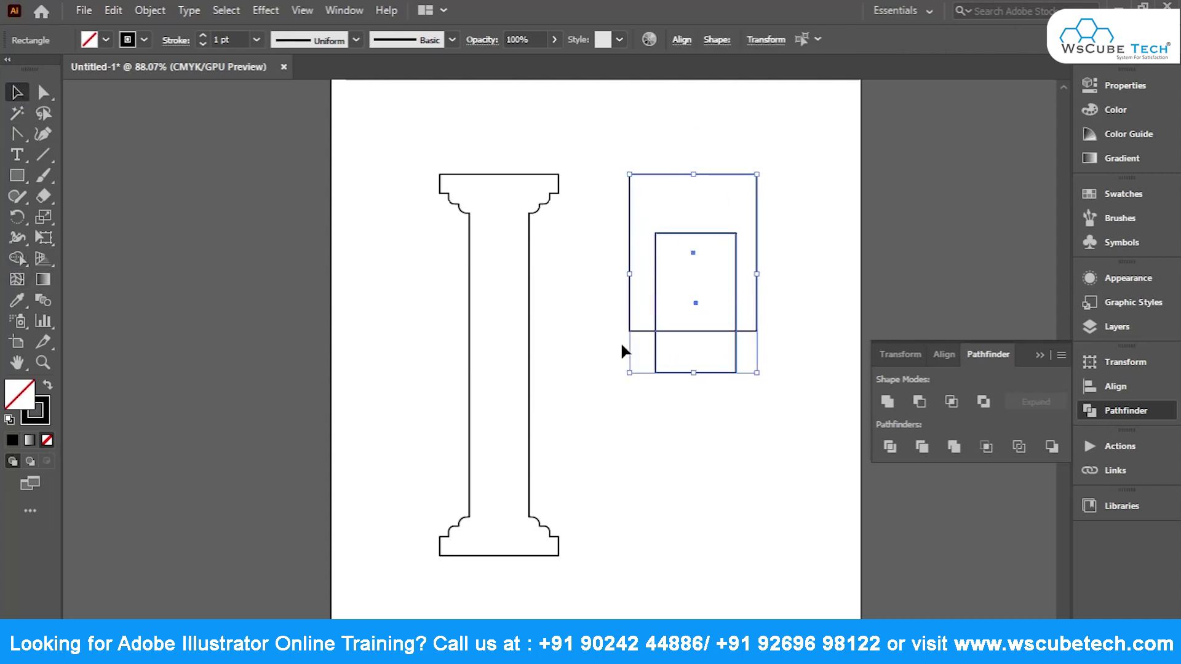
pyautogui.click(17, 258)
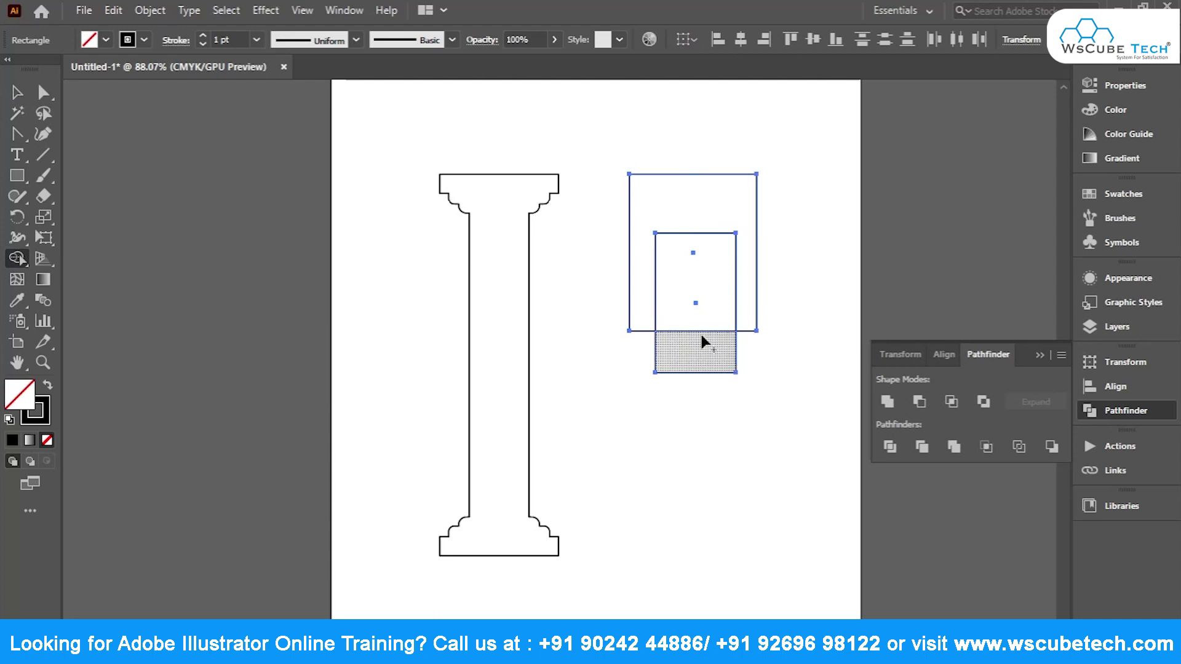
pyautogui.moveTo(701, 336); pyautogui.dragTo(685, 212)
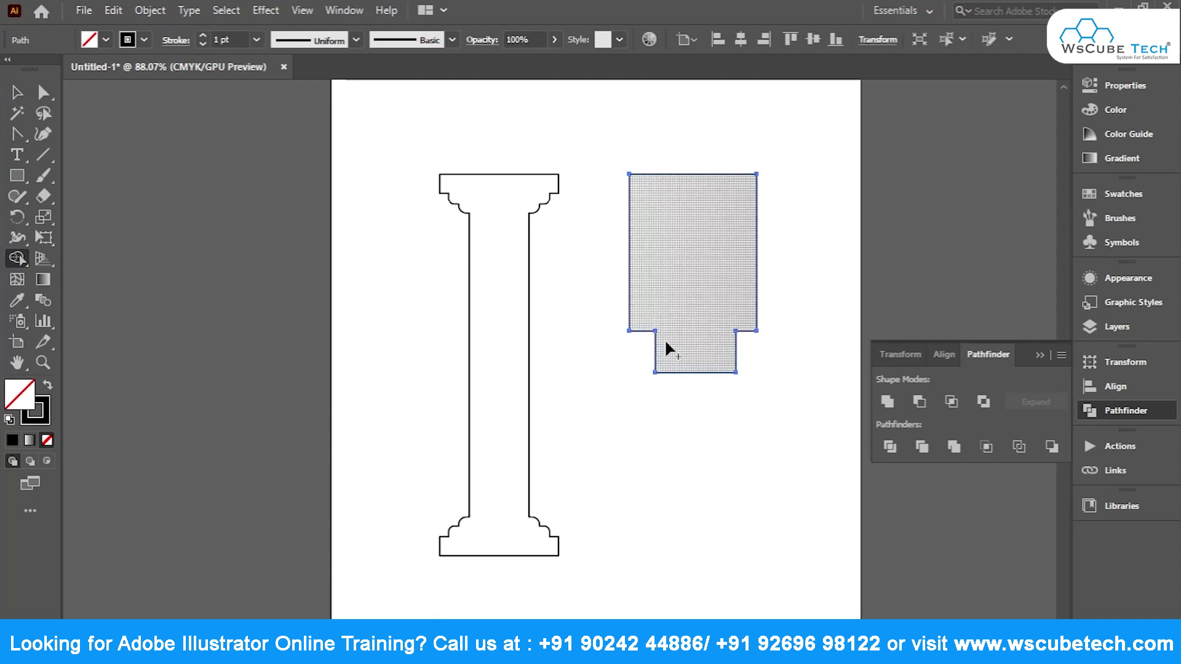
pyautogui.hotkey('ctrl', 'z')
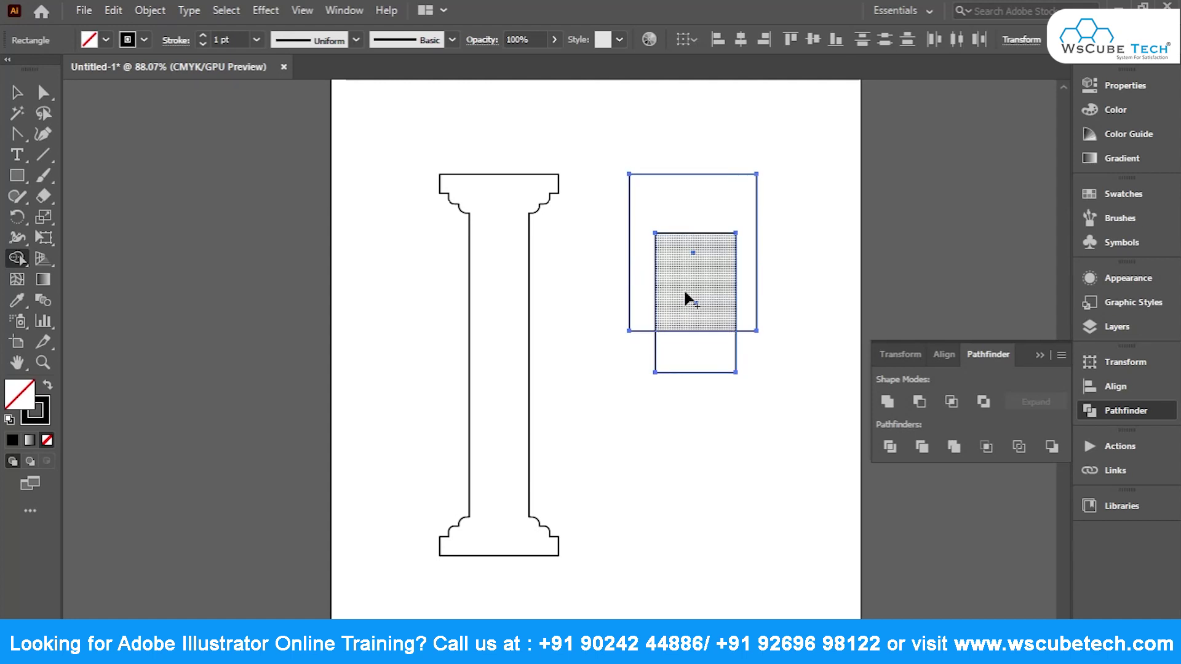
pyautogui.click(687, 294)
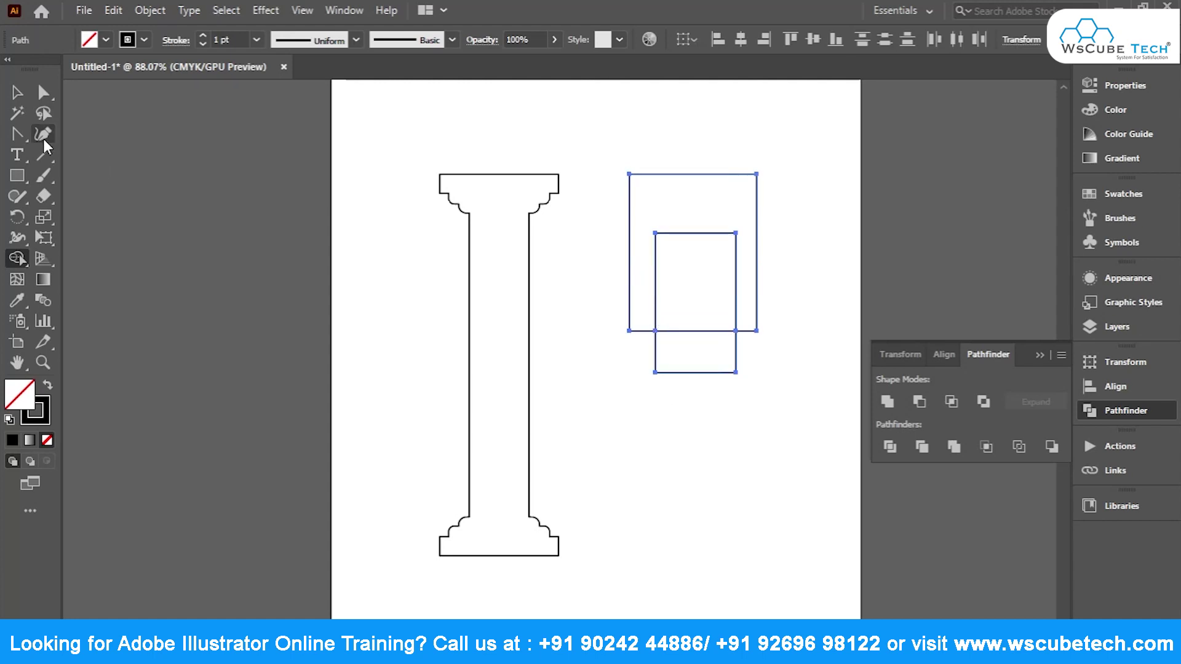
# Move the rectangles lower, then move the large rectangle piece up and aside.
pyautogui.click(17, 92)
pyautogui.moveTo(720, 233); pyautogui.dragTo(732, 404)
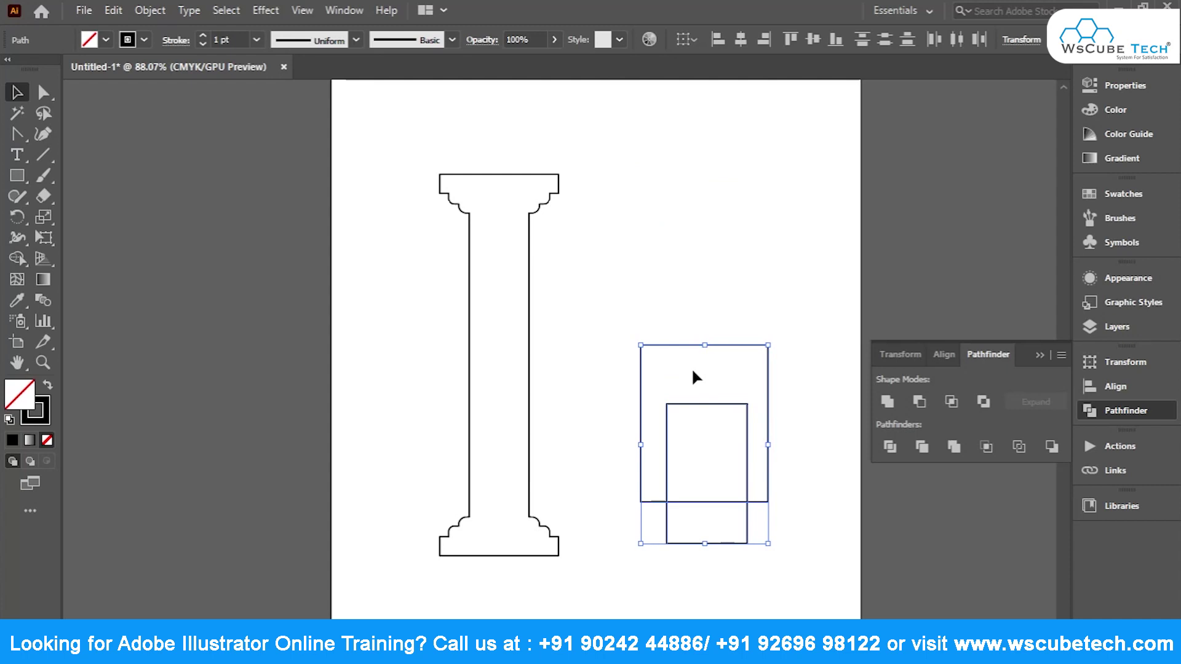
pyautogui.click(713, 463)
pyautogui.click(694, 454)
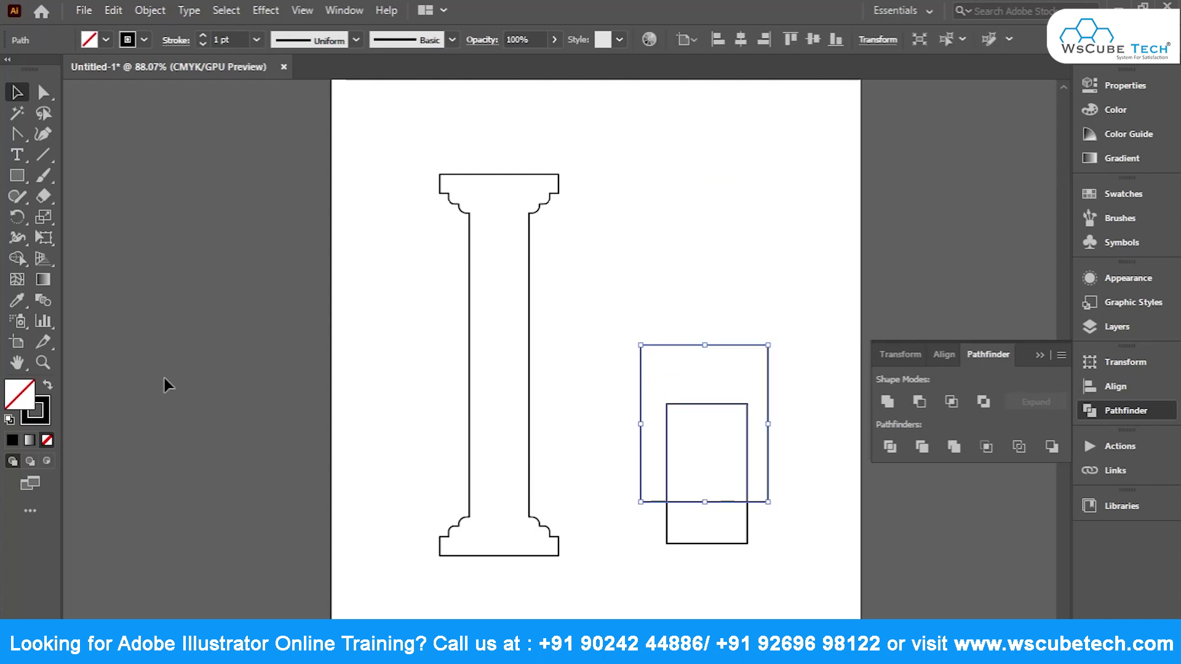
pyautogui.click(689, 418)
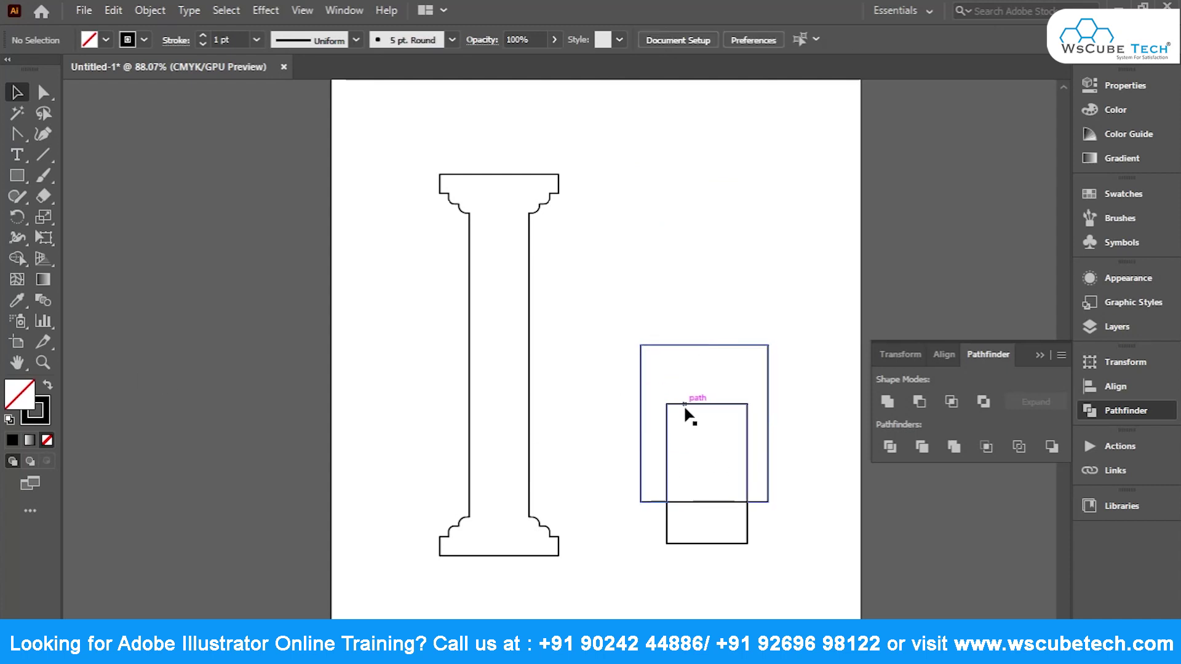
pyautogui.click(667, 503)
pyautogui.moveTo(667, 504); pyautogui.dragTo(681, 404)
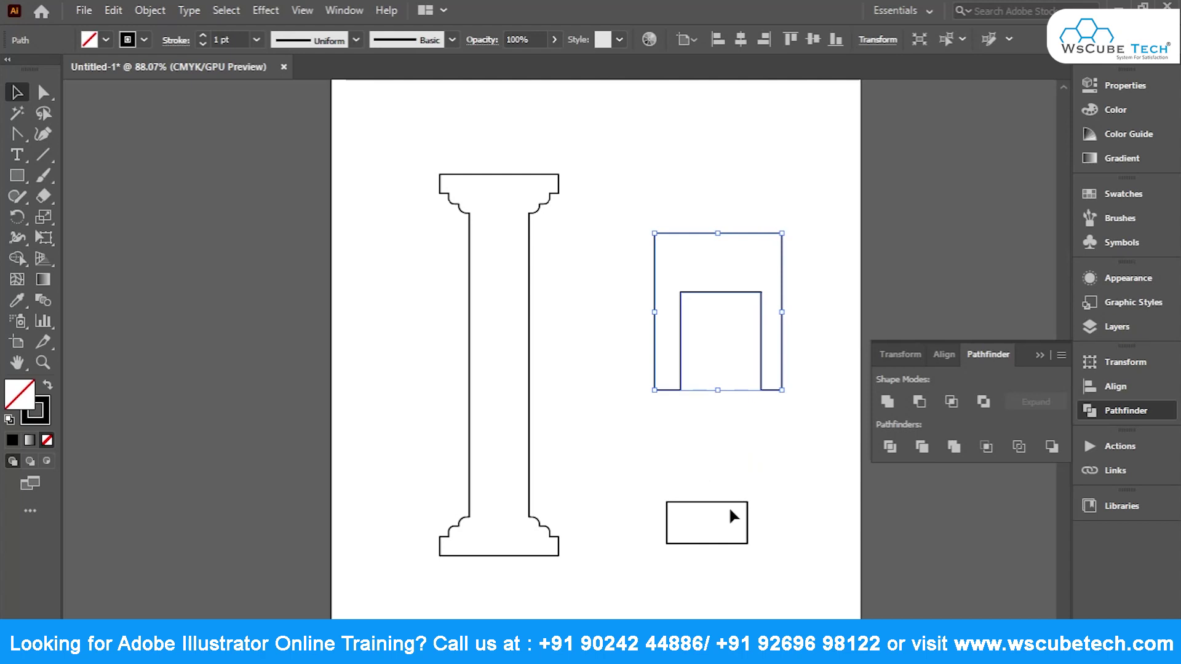
# Delete the small leftover rectangle and the U-shaped piece.
pyautogui.click(729, 507)
pyautogui.click(718, 502)
pyautogui.press('Delete')
pyautogui.click(672, 390)
pyautogui.press('Delete')
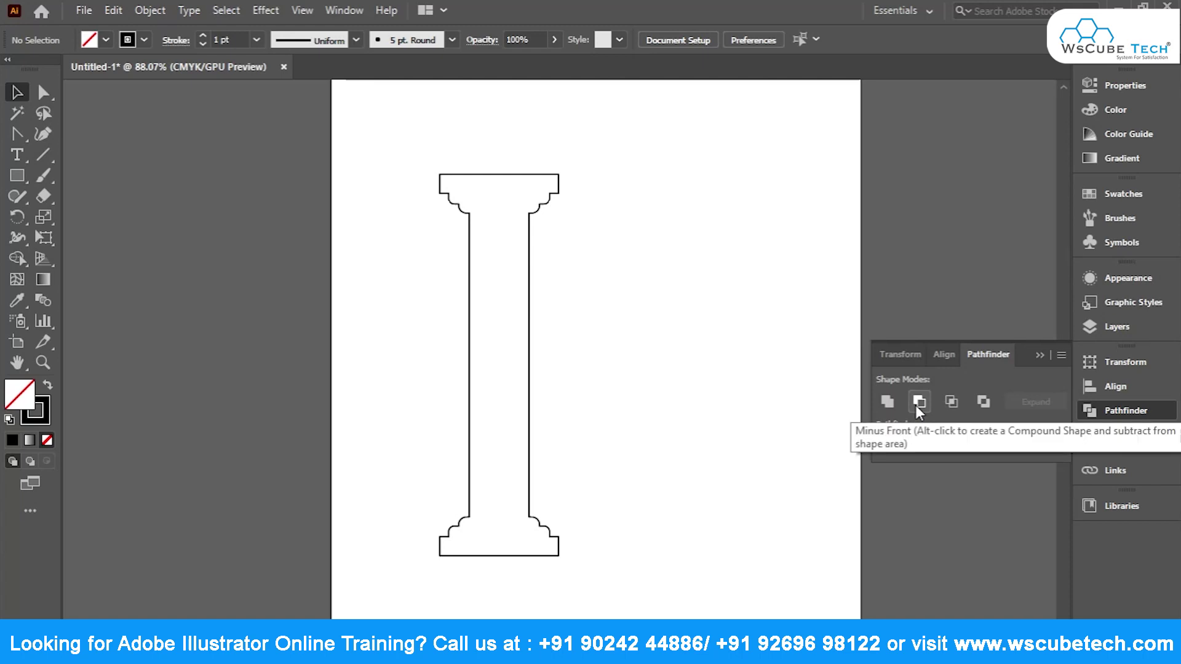
# Draw a rectangle right of the column and an ellipse overlapping its lower-left corner.
pyautogui.click(17, 175)
pyautogui.moveTo(621, 185)
pyautogui.mouseDown()
pyautogui.moveTo(747, 263)
pyautogui.moveTo(747, 287)
pyautogui.mouseUp()
pyautogui.click(18, 175)
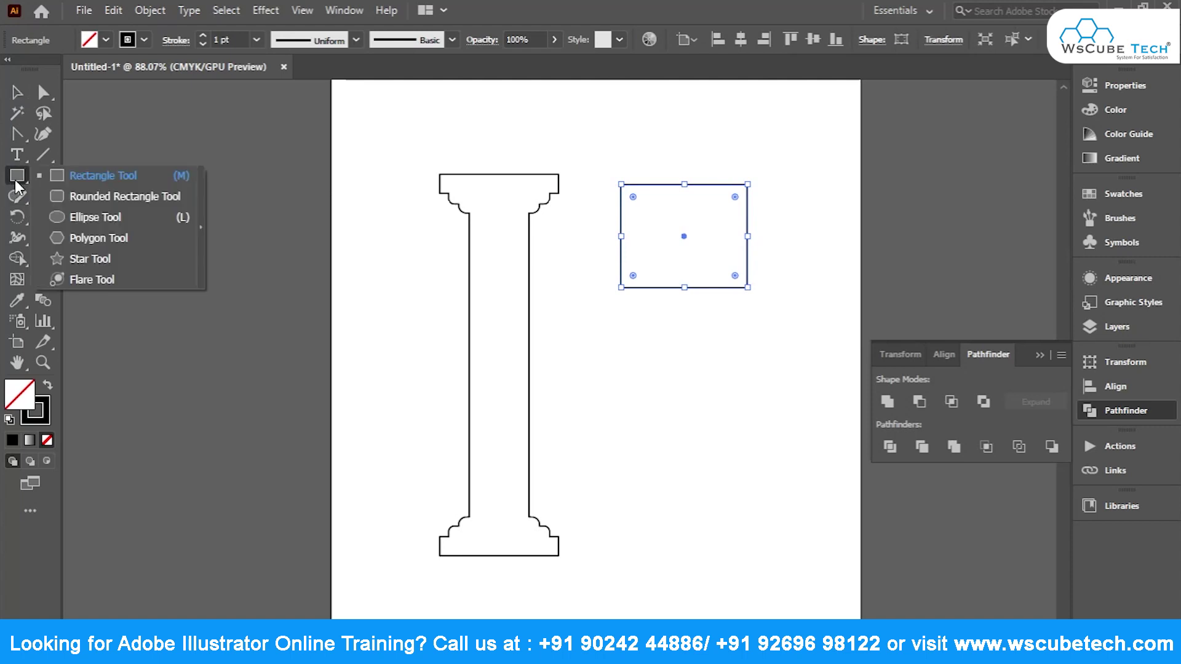
pyautogui.click(95, 217)
pyautogui.moveTo(605, 236); pyautogui.dragTo(702, 344)
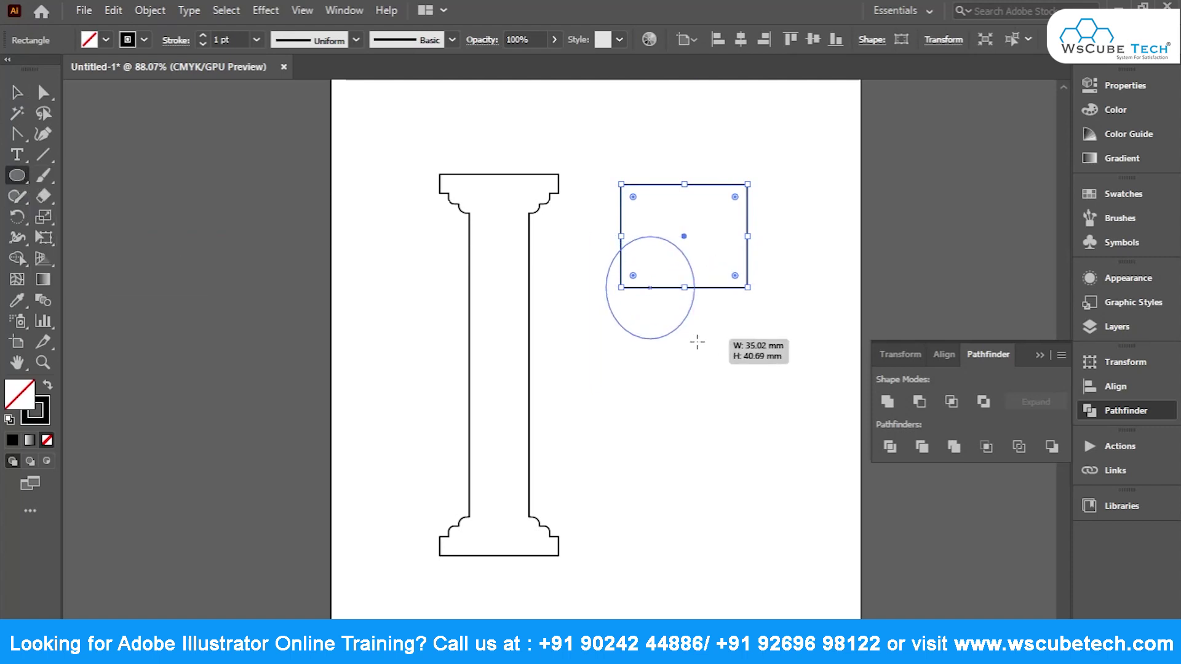
# Fill the ellipse red and the rectangle green.
pyautogui.click(1123, 194)
pyautogui.click(925, 240)
pyautogui.click(777, 199)
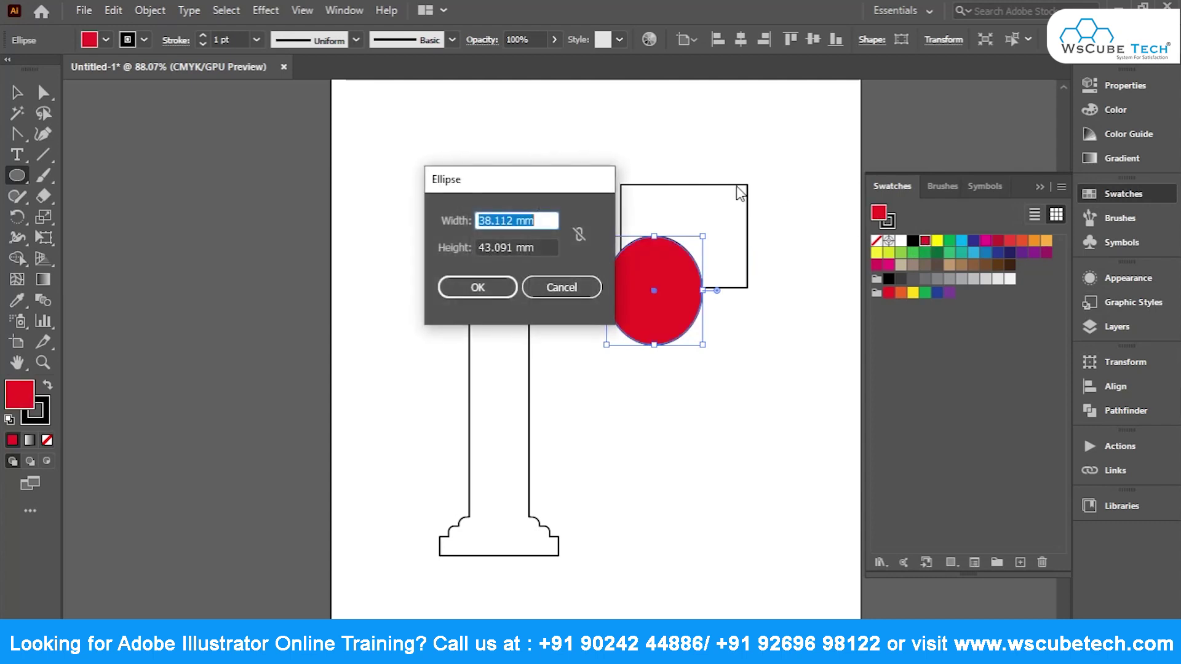
pyautogui.click(572, 298)
pyautogui.keyDown('ctrl'); pyautogui.click(662, 186); pyautogui.keyUp('ctrl')
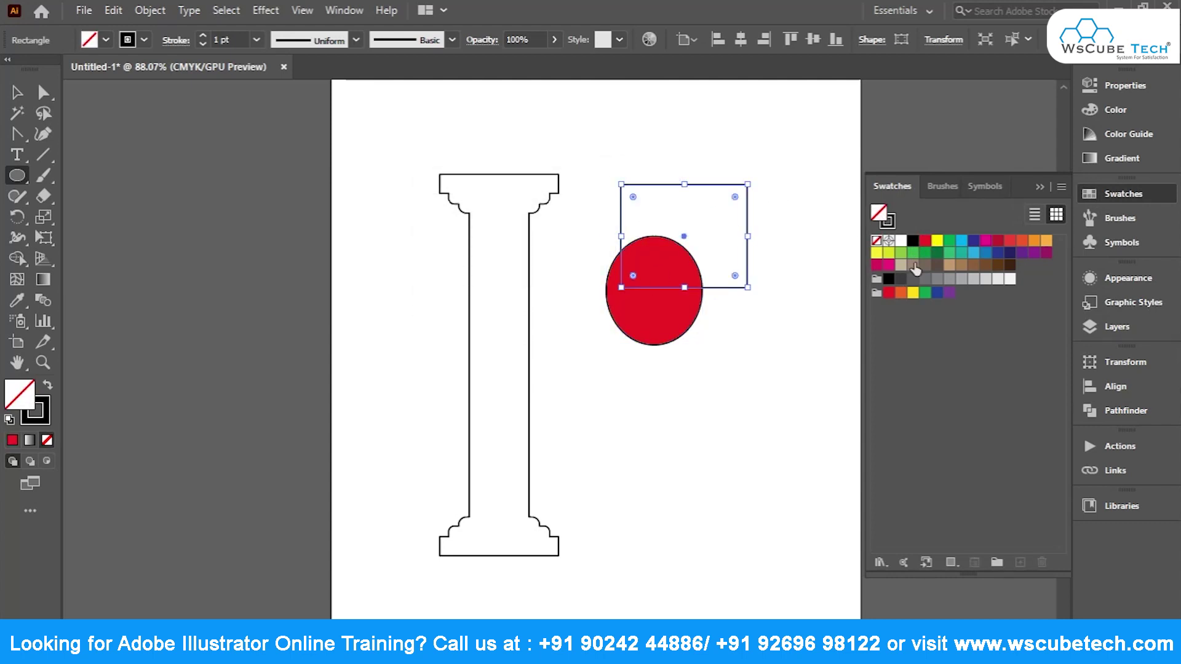
pyautogui.click(950, 240)
# Position the red circle over the square's corner and cut it out with Minus Front.
pyautogui.click(19, 93)
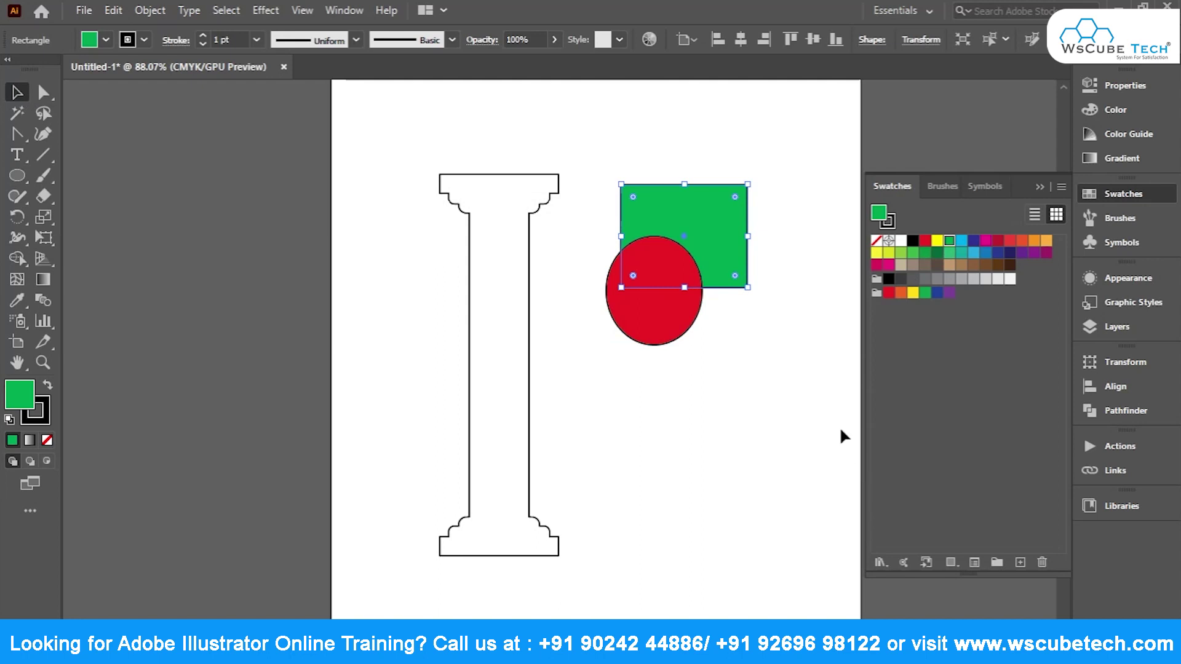
pyautogui.click(652, 295)
pyautogui.click(1126, 411)
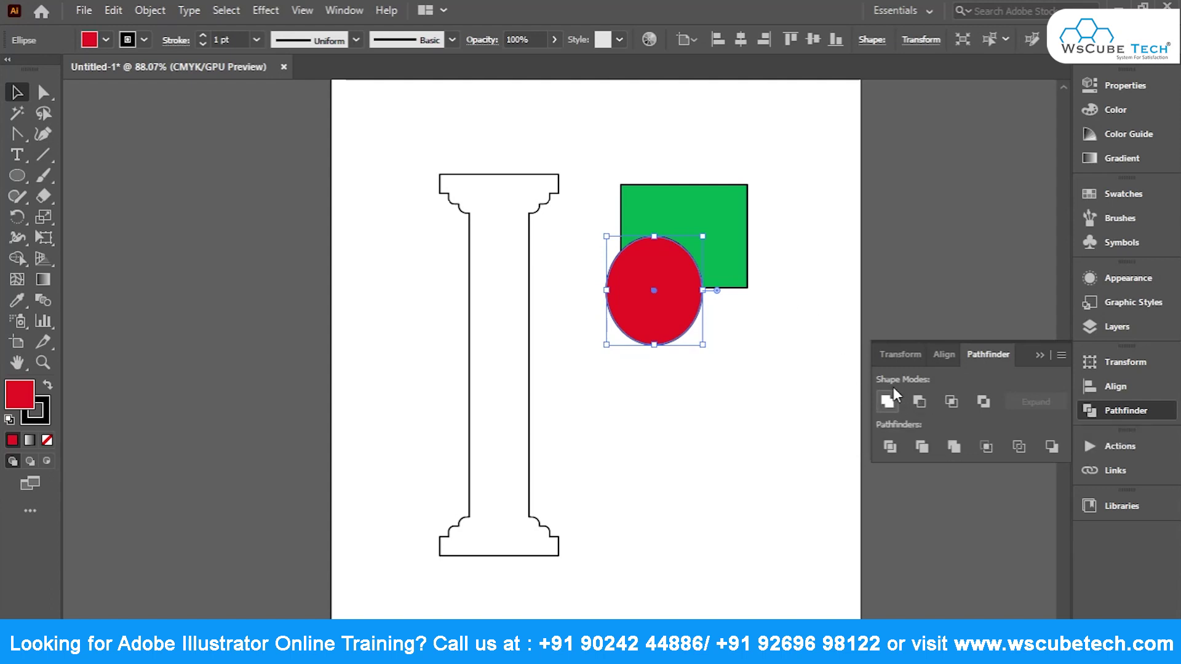
pyautogui.click(917, 404)
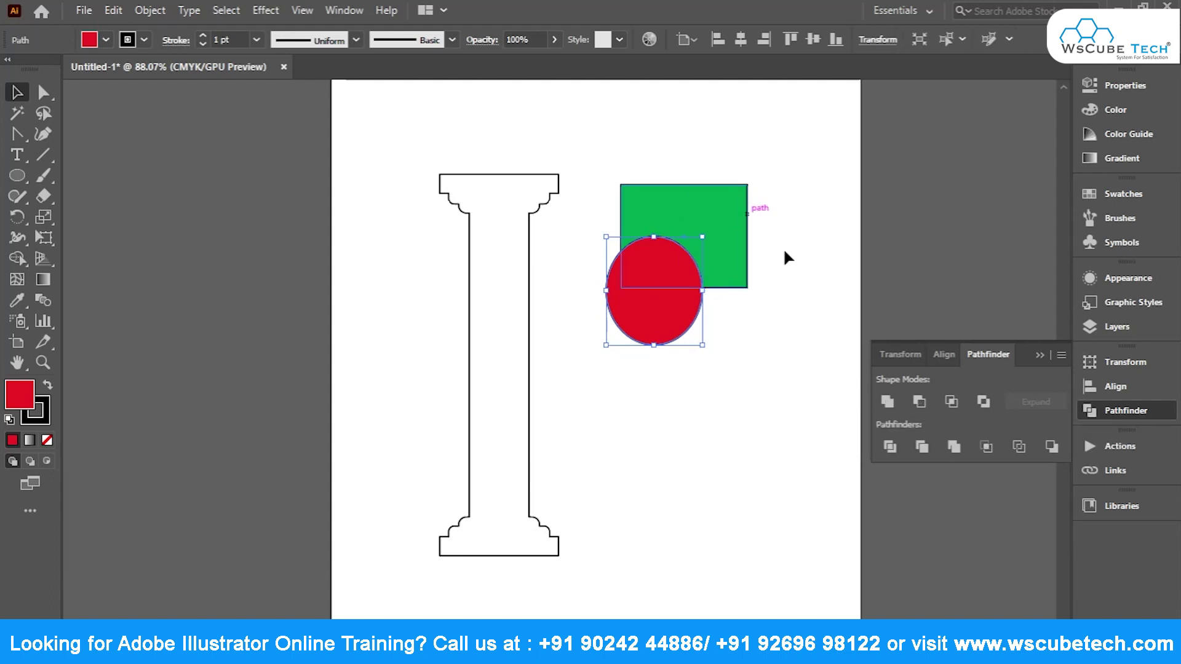
pyautogui.moveTo(630, 283); pyautogui.dragTo(630, 303)
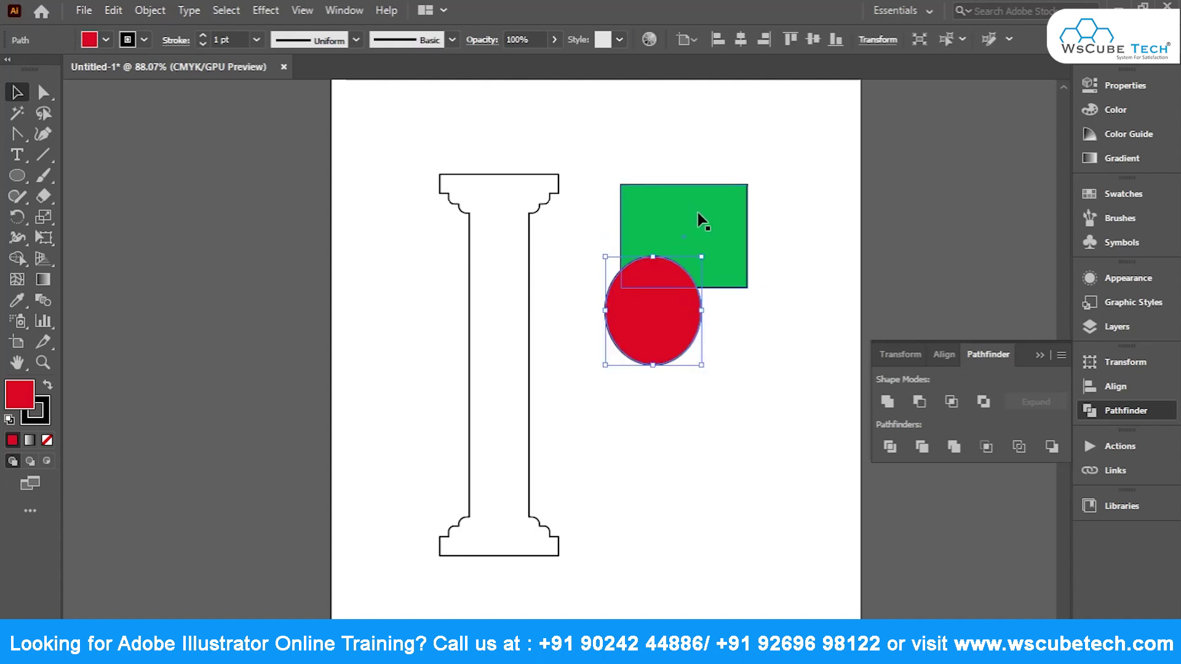
pyautogui.keyDown('shift'); pyautogui.click(718, 221); pyautogui.keyUp('shift')
pyautogui.hotkey('ctrl', 'shift', 'a')
pyautogui.moveTo(638, 329); pyautogui.dragTo(633, 306)
pyautogui.keyDown('shift'); pyautogui.click(725, 230); pyautogui.keyUp('shift')
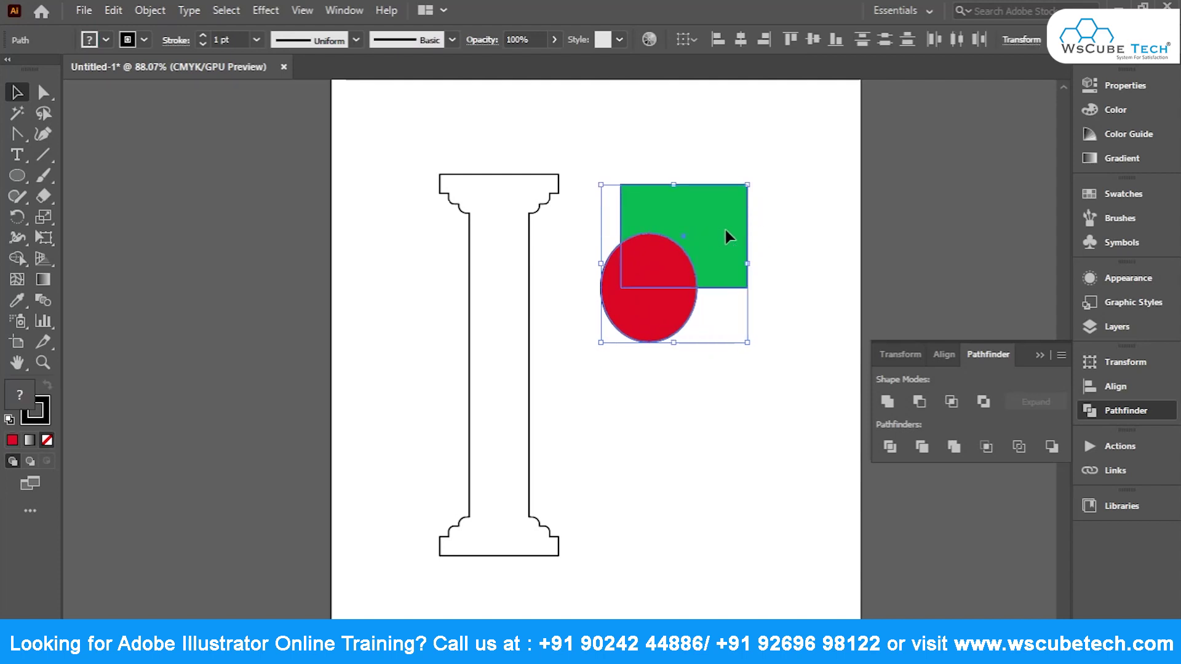
pyautogui.click(920, 402)
# Reposition the cut green shape beside the column.
pyautogui.click(644, 261)
pyautogui.moveTo(694, 275); pyautogui.dragTo(674, 352)
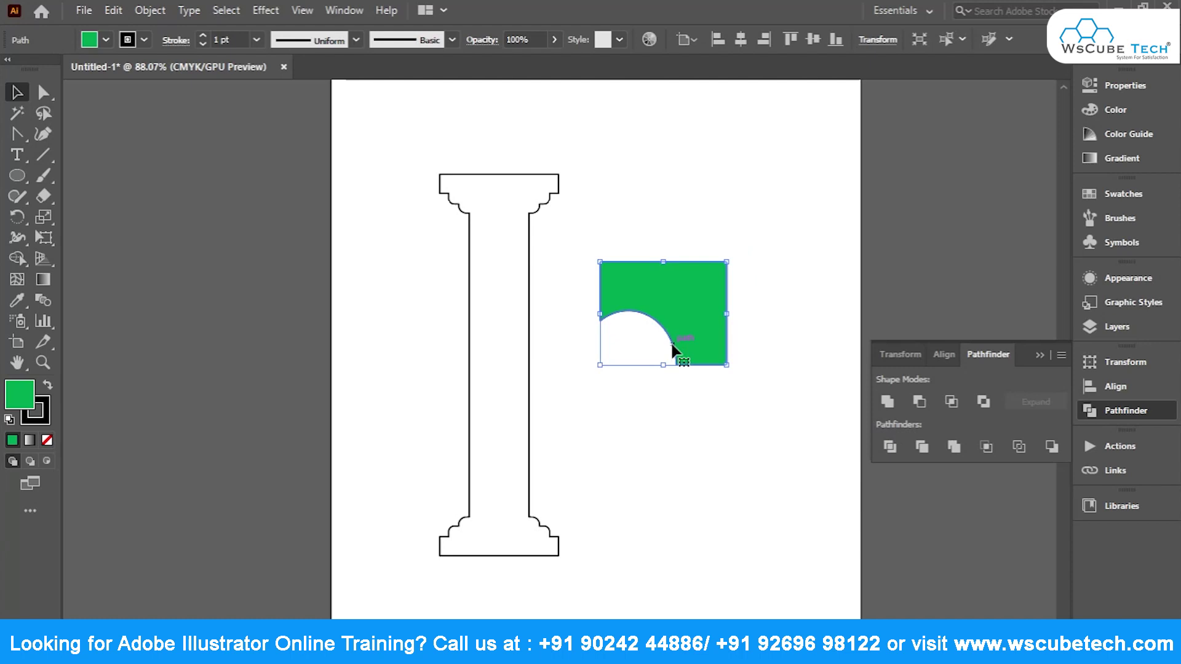
pyautogui.moveTo(677, 337); pyautogui.dragTo(707, 250)
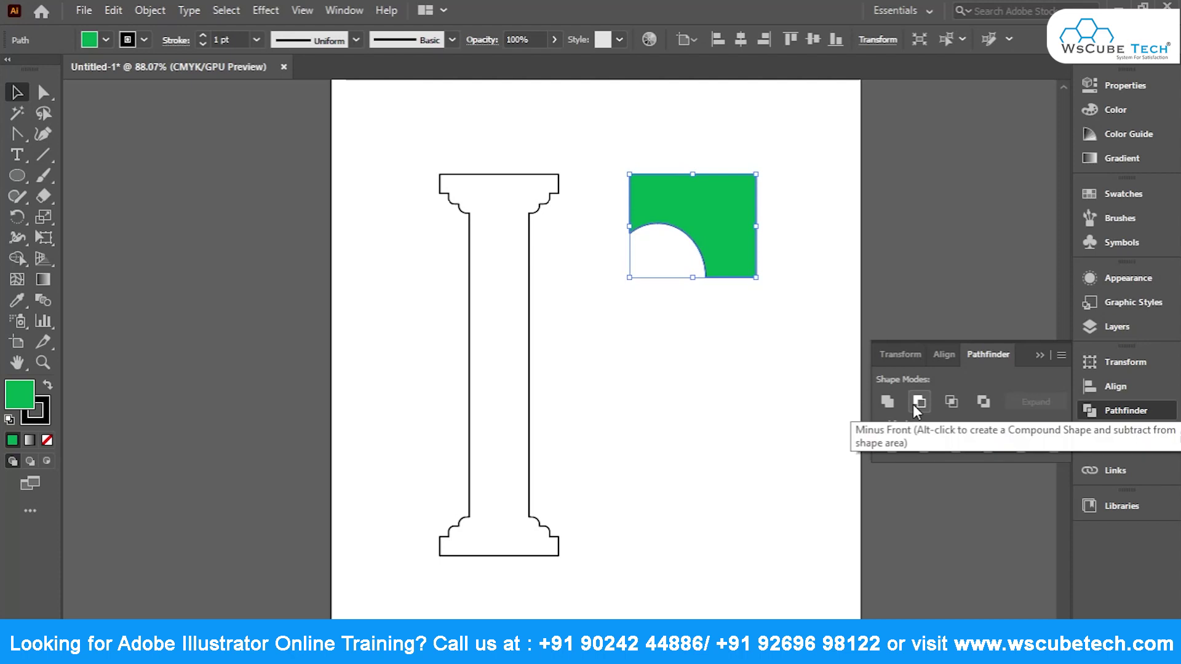
pyautogui.click(706, 365)
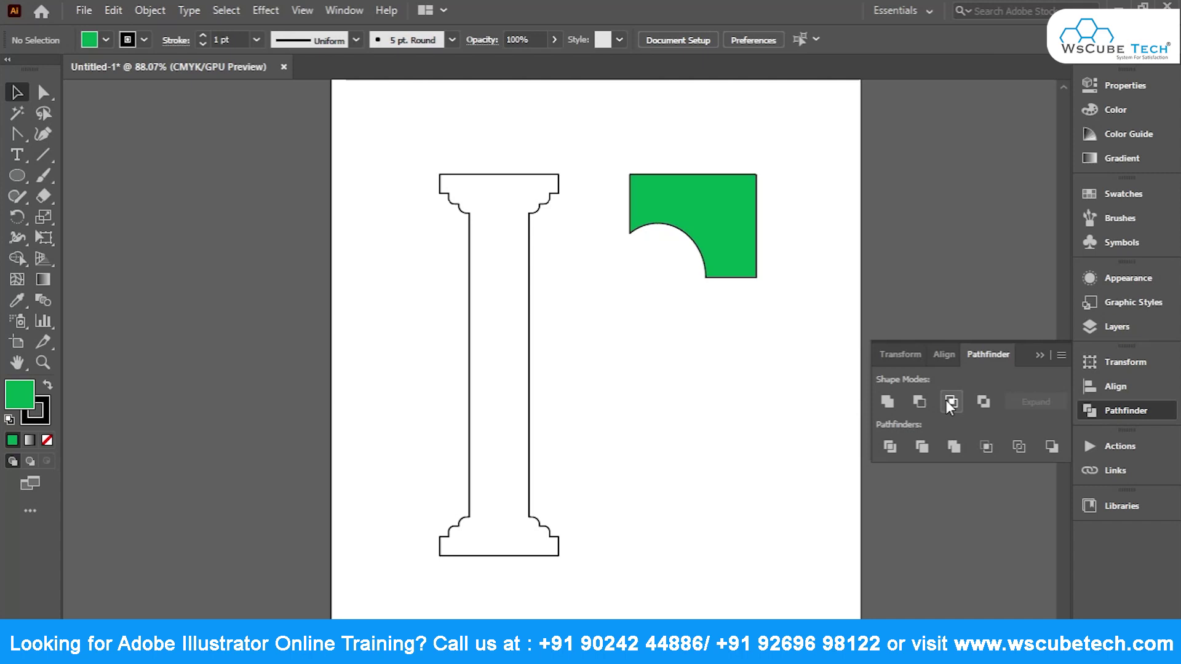
pyautogui.click(21, 175)
# Draw a circle below the green shape and set its fill to None.
pyautogui.moveTo(607, 342); pyautogui.dragTo(758, 492)
pyautogui.click(14, 94)
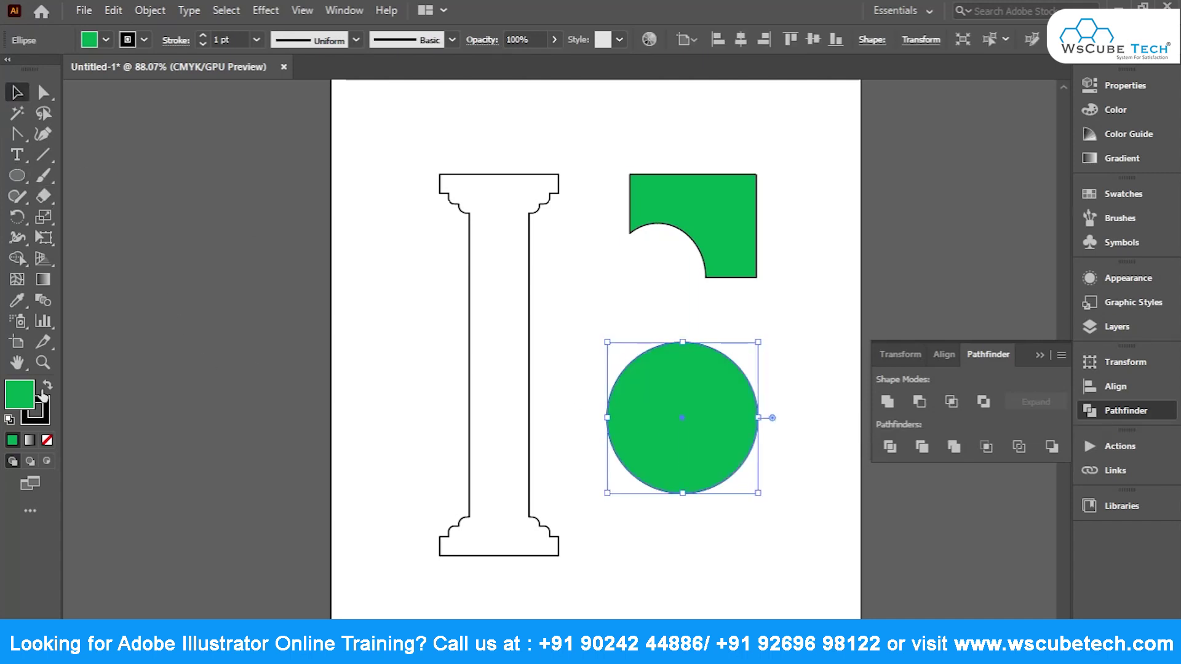
pyautogui.click(39, 405)
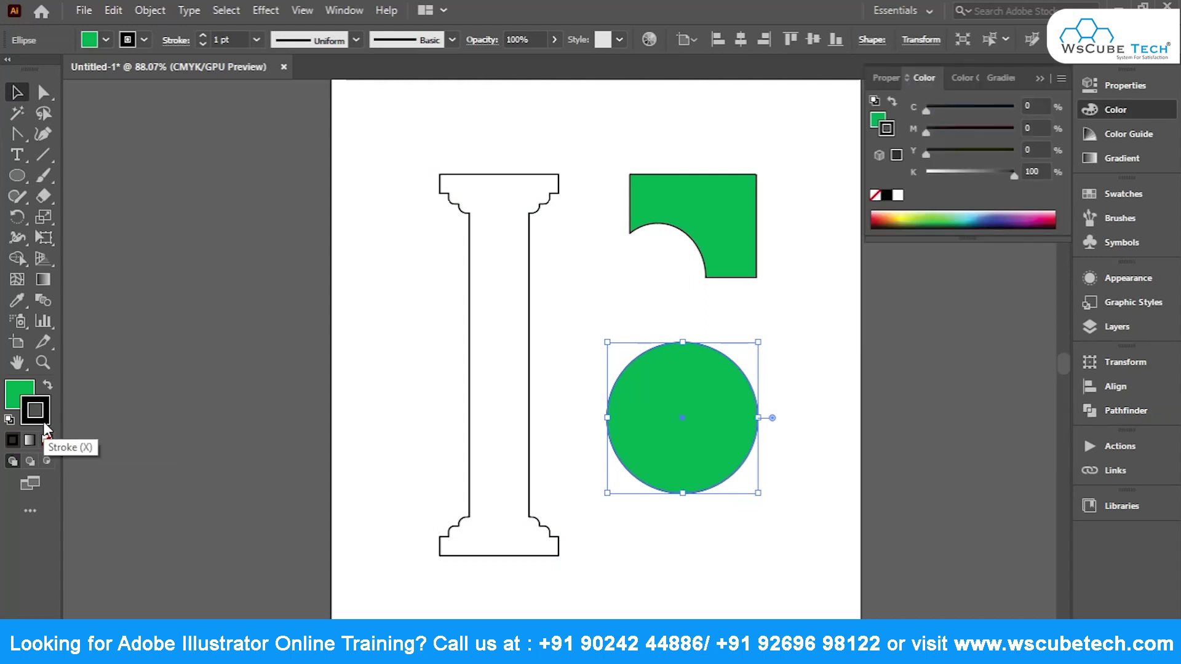
pyautogui.click(15, 392)
pyautogui.click(47, 440)
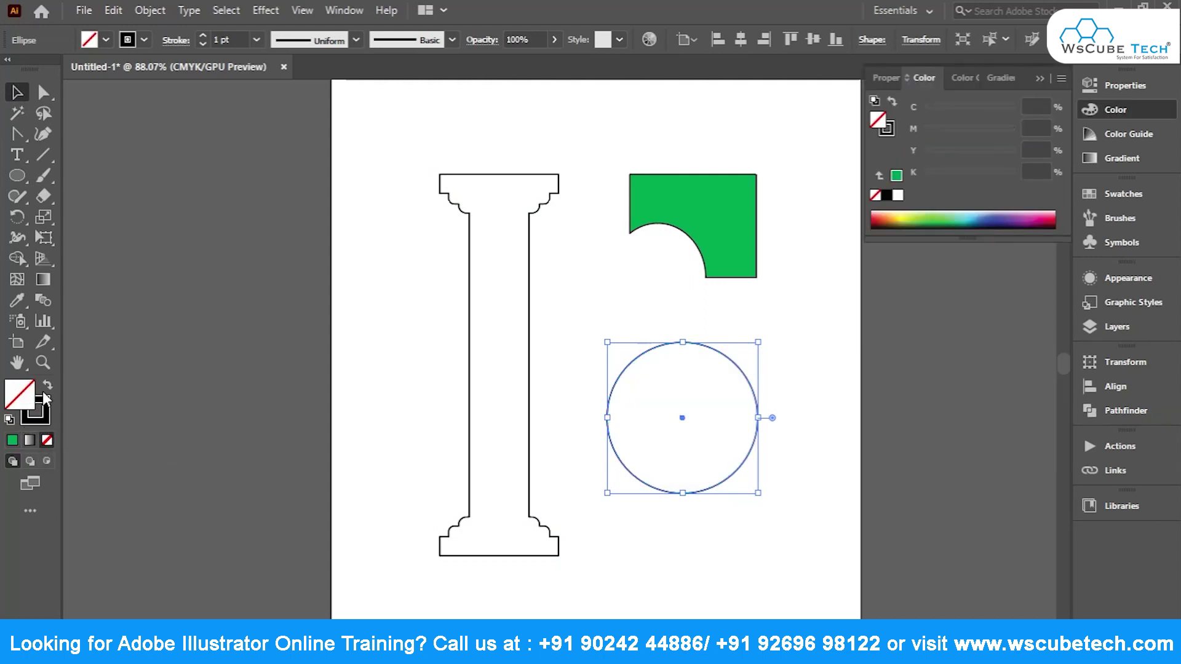
pyautogui.click(45, 413)
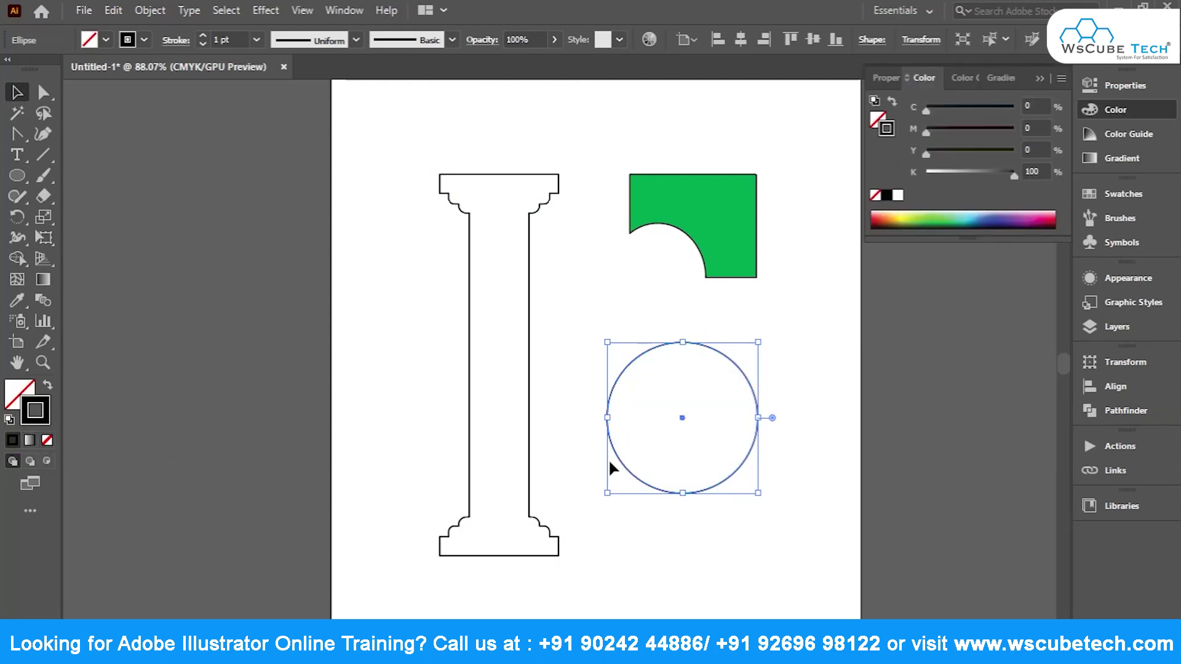
pyautogui.click(687, 462)
# Duplicate the circle overlapping to the right, Intersect both into a lens, and move it left.
pyautogui.moveTo(630, 477); pyautogui.dragTo(716, 477)
pyautogui.keyDown('shift'); pyautogui.click(618, 377); pyautogui.keyUp('shift')
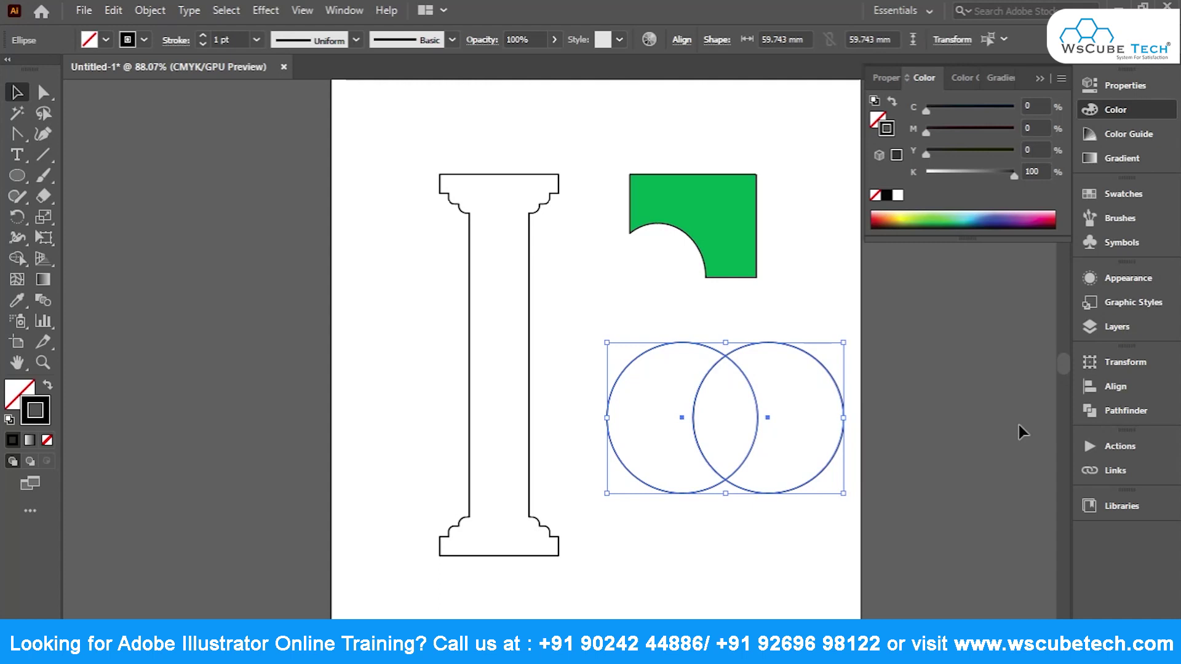
pyautogui.click(1125, 407)
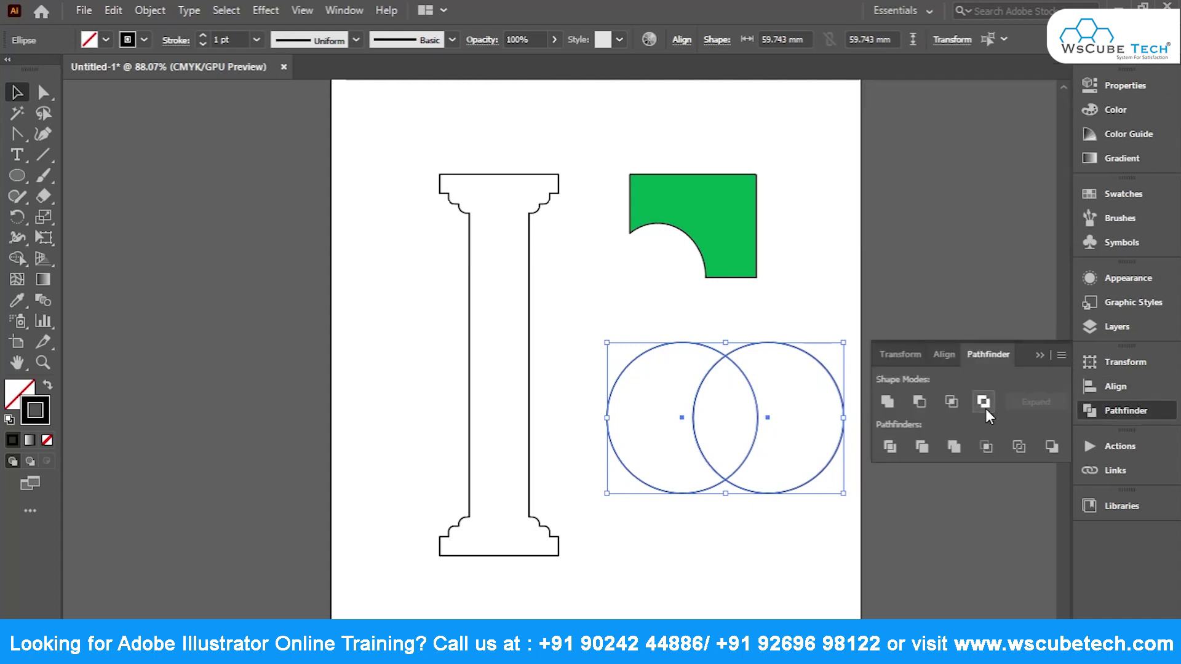
pyautogui.click(951, 403)
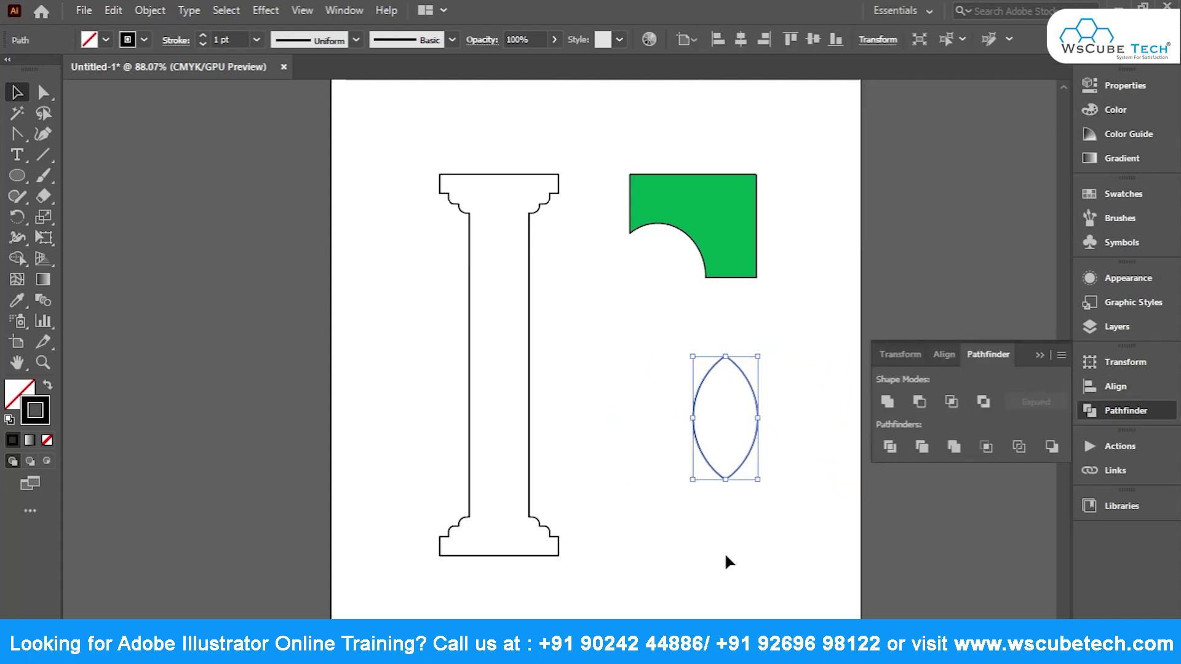
pyautogui.click(726, 555)
pyautogui.moveTo(694, 425)
pyautogui.mouseDown()
pyautogui.moveTo(629, 392)
pyautogui.moveTo(704, 356)
pyautogui.mouseUp()
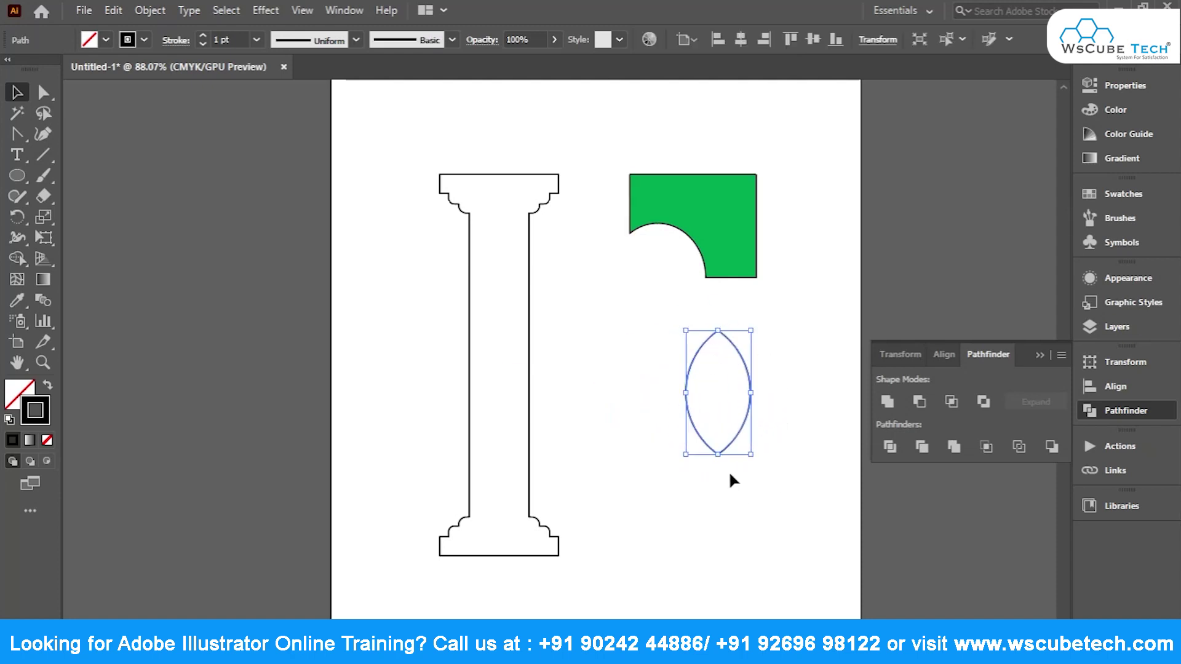
pyautogui.click(43, 92)
# Remove the lens's side anchor points and pull its curves into a drop shape.
pyautogui.moveTo(680, 404); pyautogui.dragTo(690, 324)
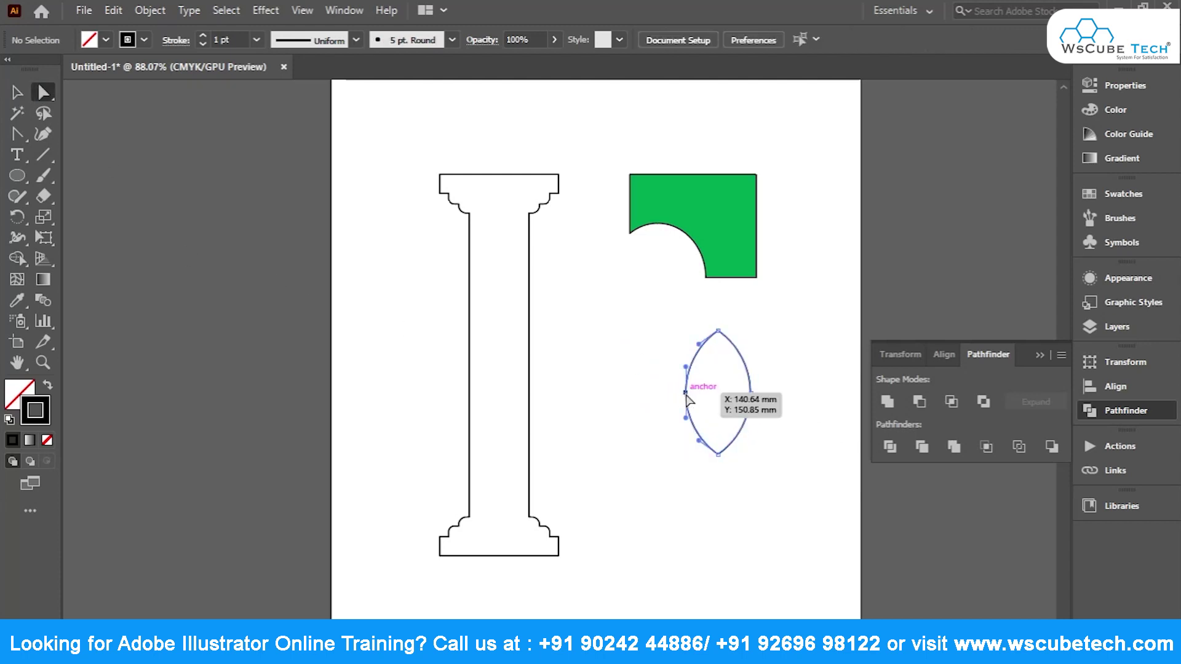
pyautogui.click(718, 331)
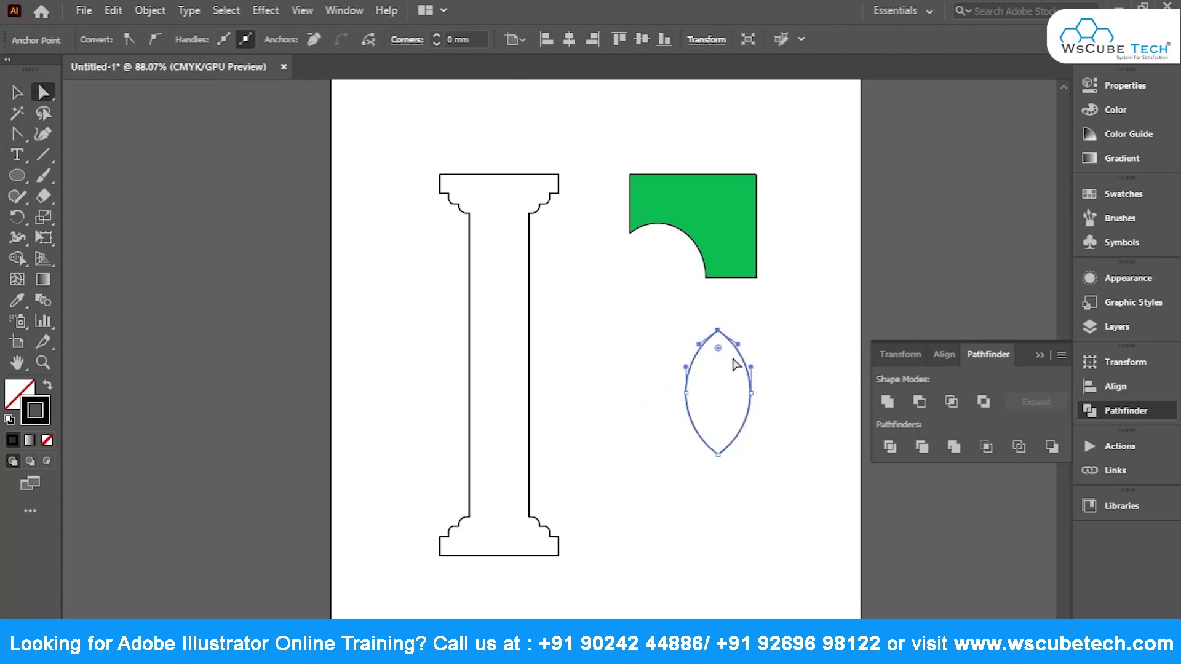
pyautogui.press('p')
pyautogui.click(751, 393)
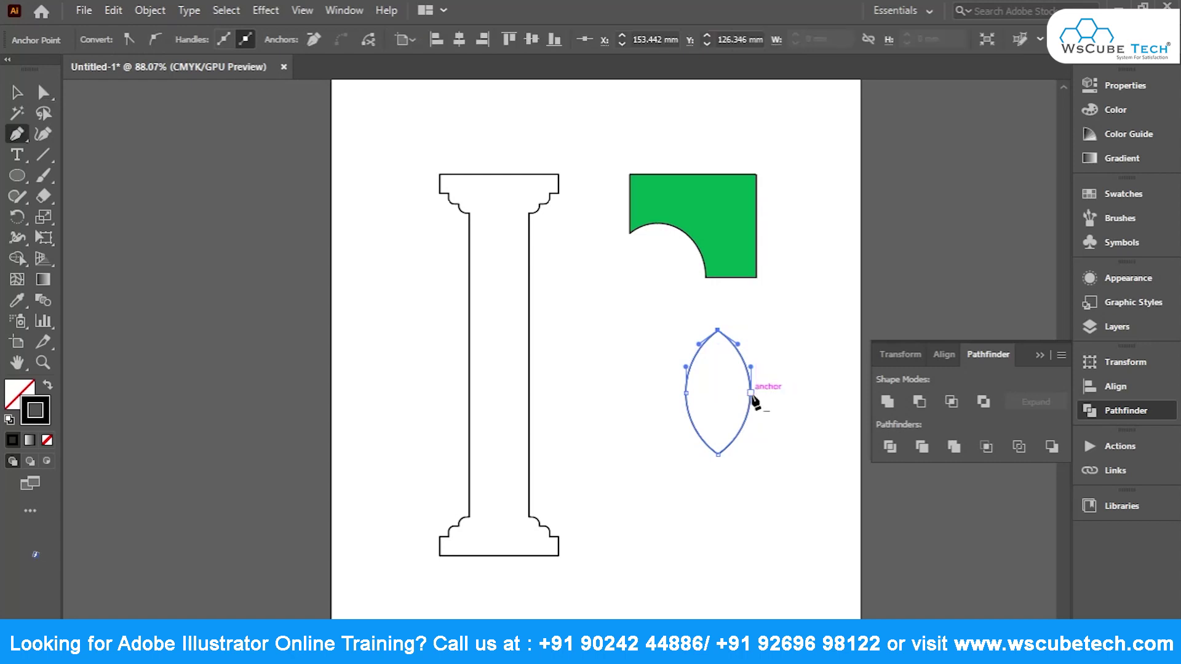
pyautogui.click(686, 393)
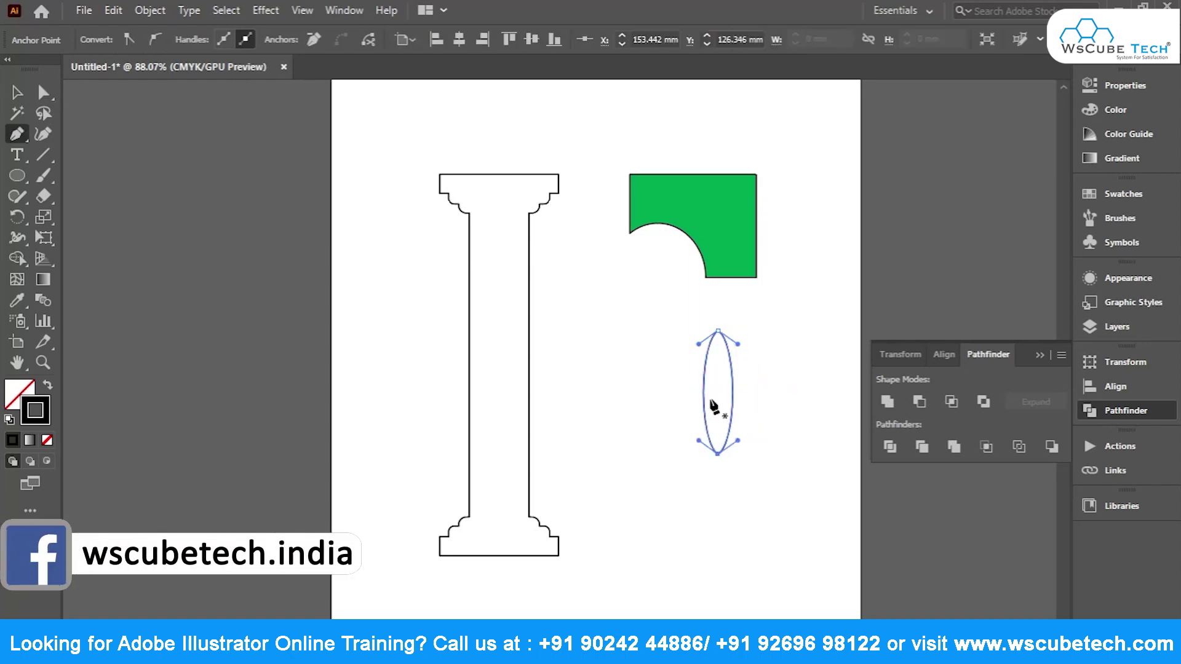
pyautogui.moveTo(739, 344); pyautogui.dragTo(778, 365)
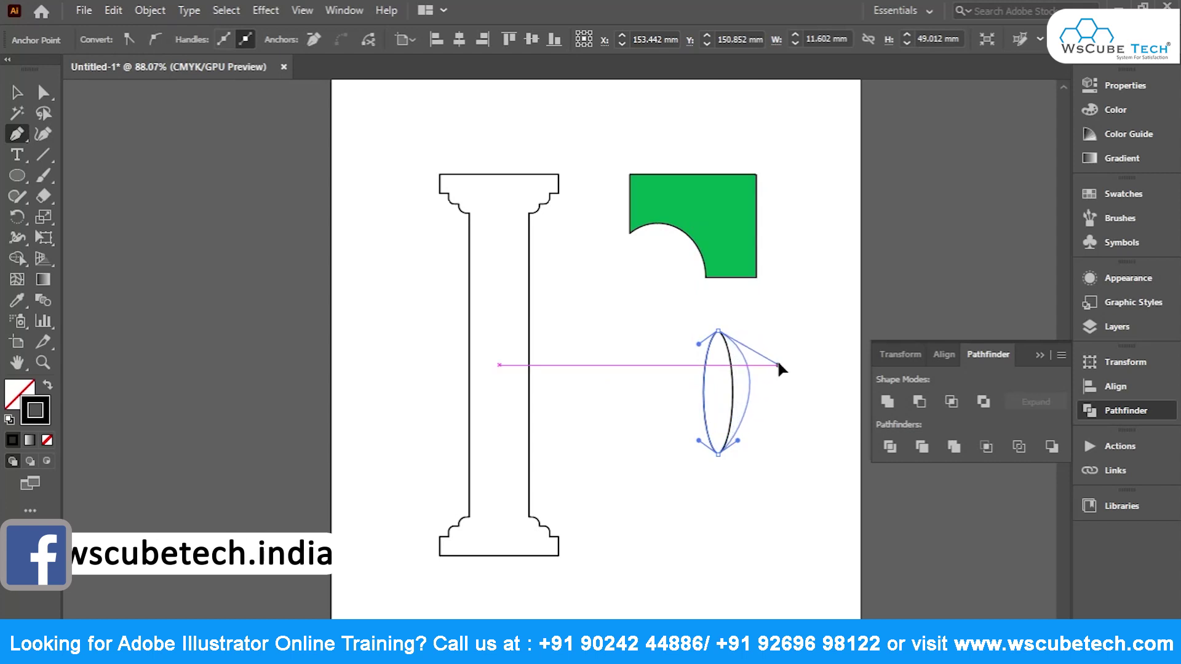
pyautogui.moveTo(699, 344); pyautogui.dragTo(731, 355)
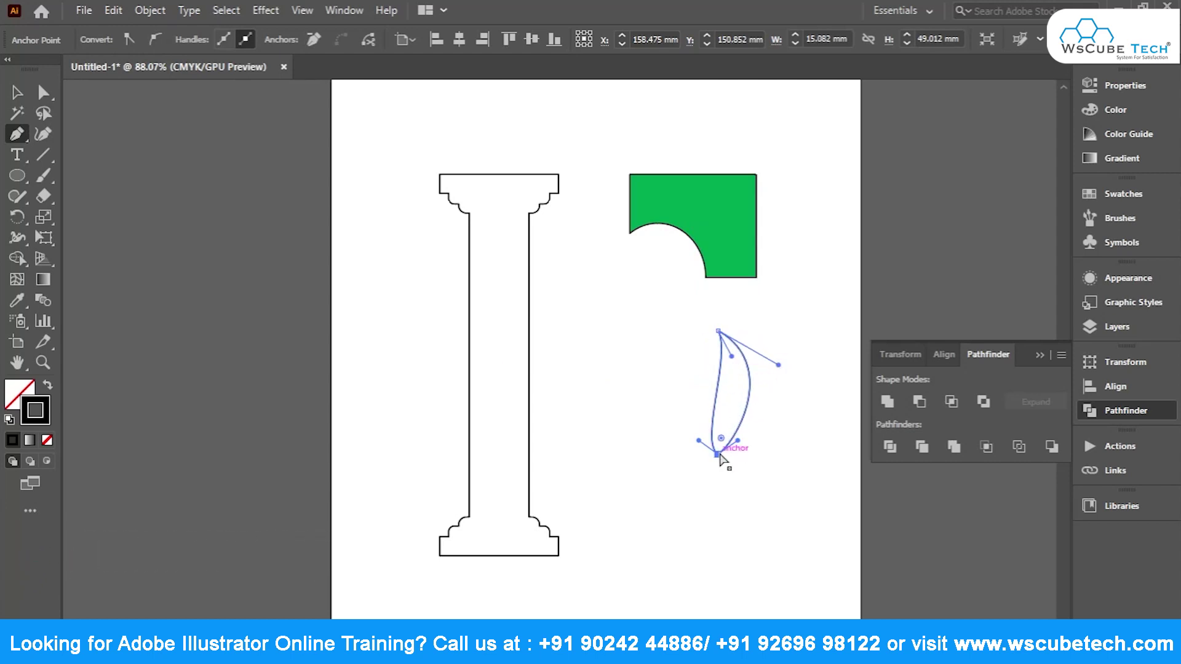
pyautogui.moveTo(737, 441)
pyautogui.mouseDown()
pyautogui.moveTo(772, 455)
pyautogui.moveTo(732, 466)
pyautogui.moveTo(694, 443)
pyautogui.mouseUp()
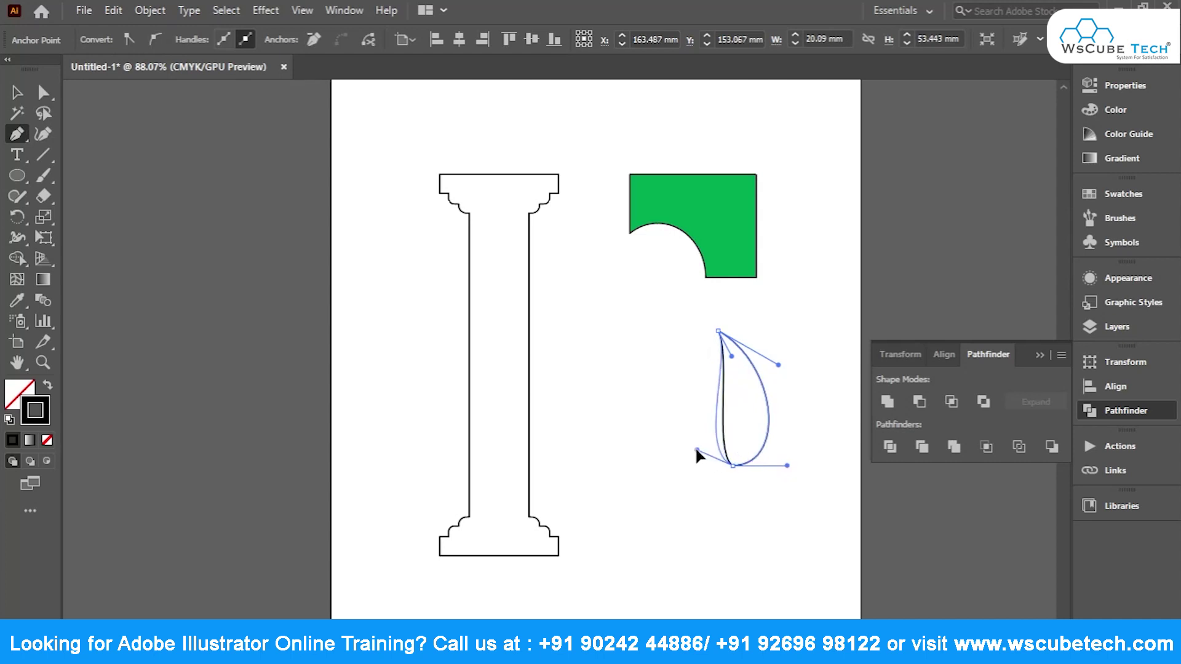
# Enlarge the drop taller and wider and round off its bottom corner.
pyautogui.click(17, 93)
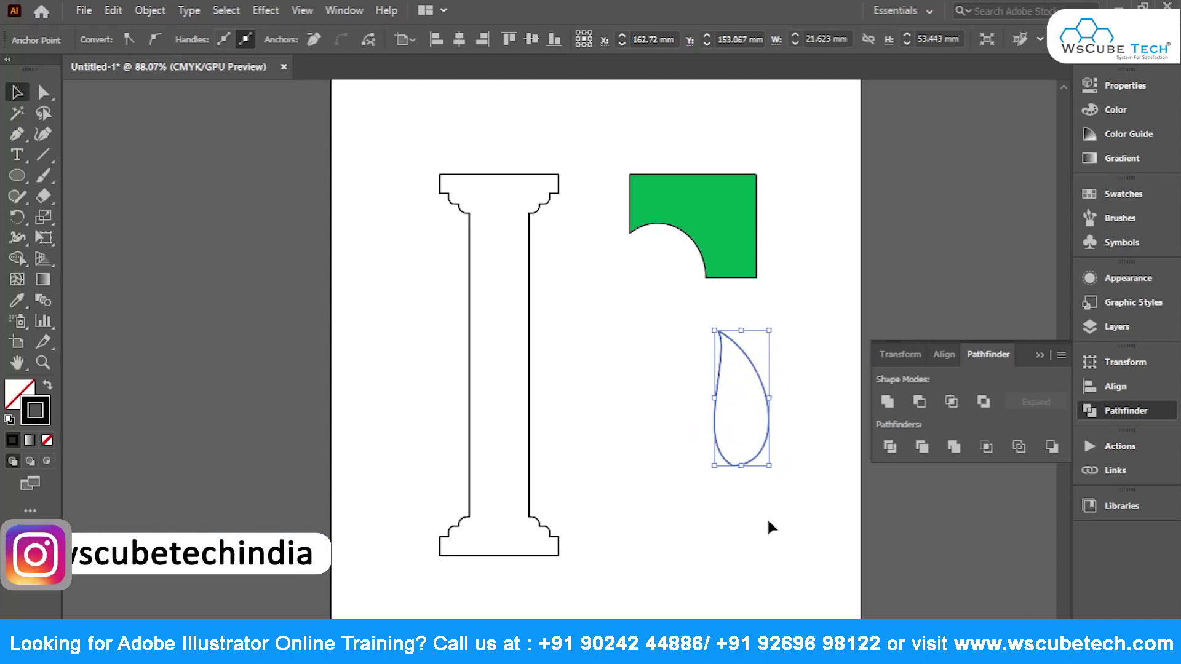
pyautogui.moveTo(742, 466); pyautogui.dragTo(749, 487)
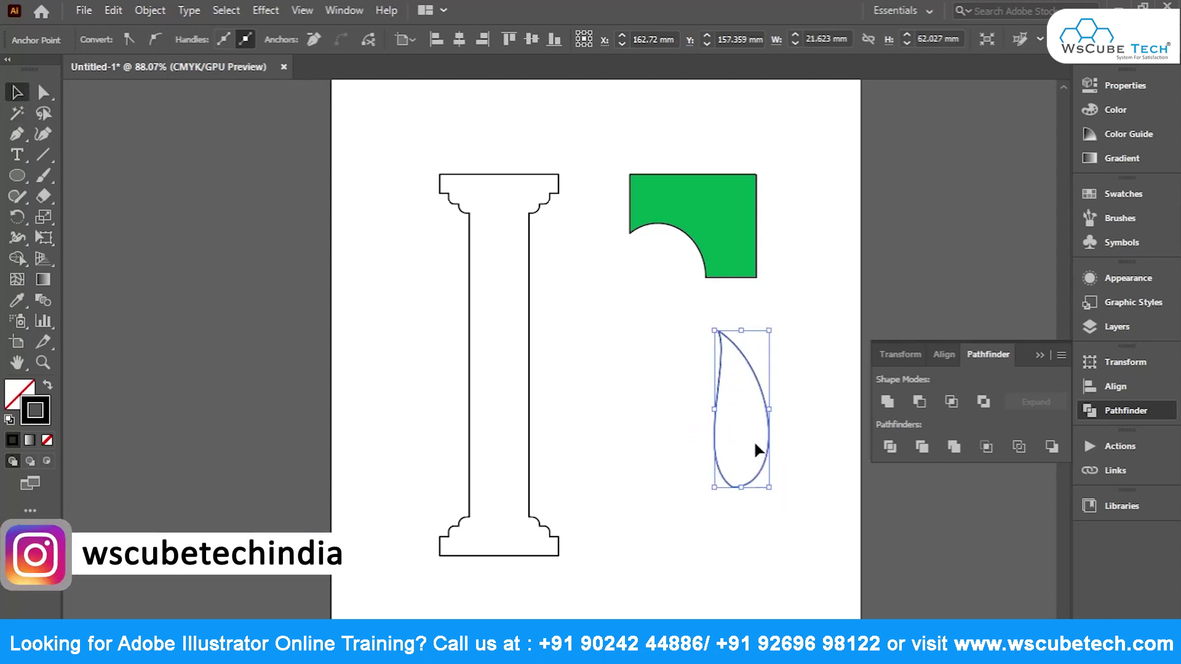
pyautogui.moveTo(769, 398); pyautogui.dragTo(784, 409)
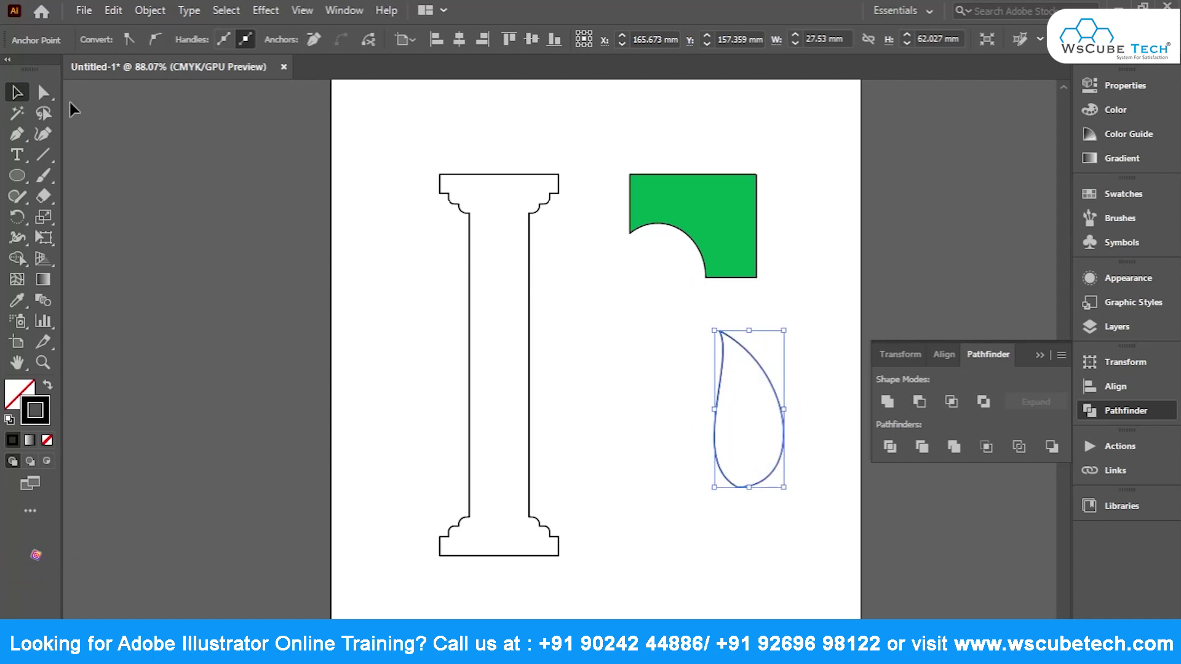
pyautogui.click(45, 92)
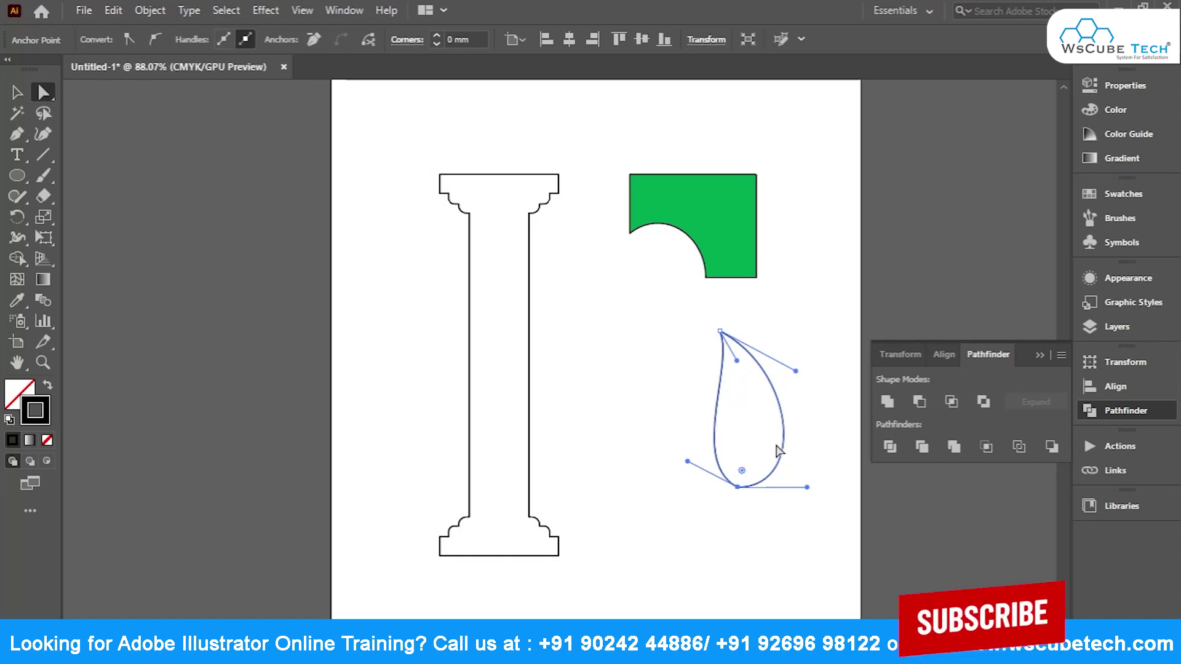
pyautogui.moveTo(742, 471); pyautogui.dragTo(745, 459)
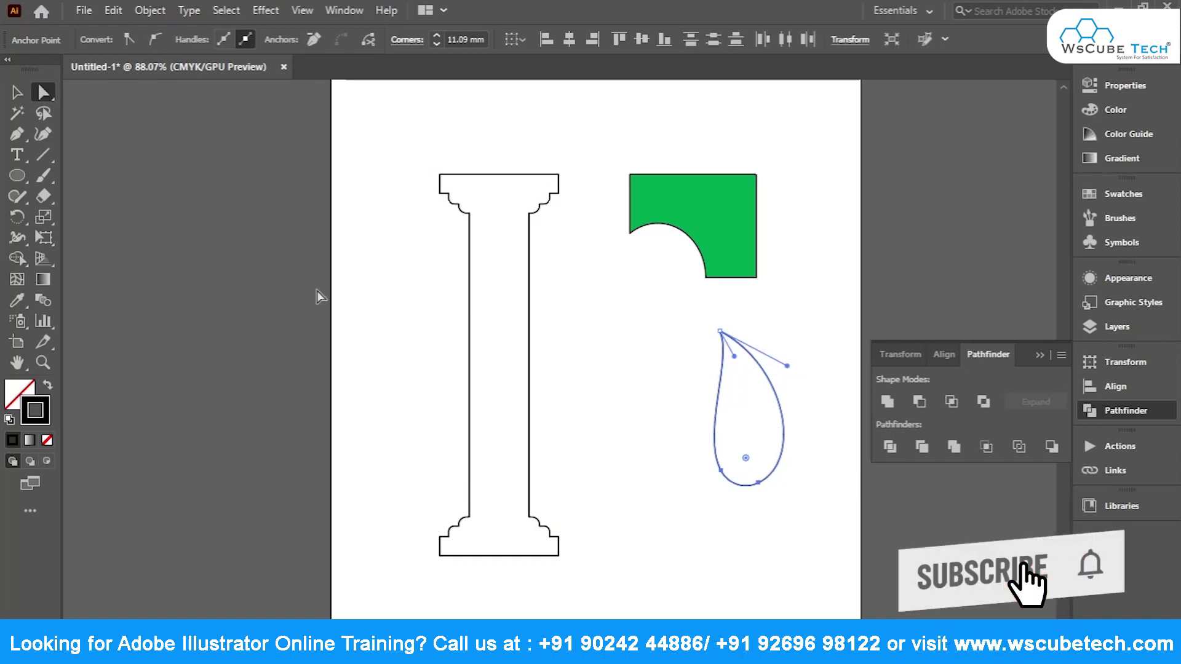
pyautogui.click(19, 91)
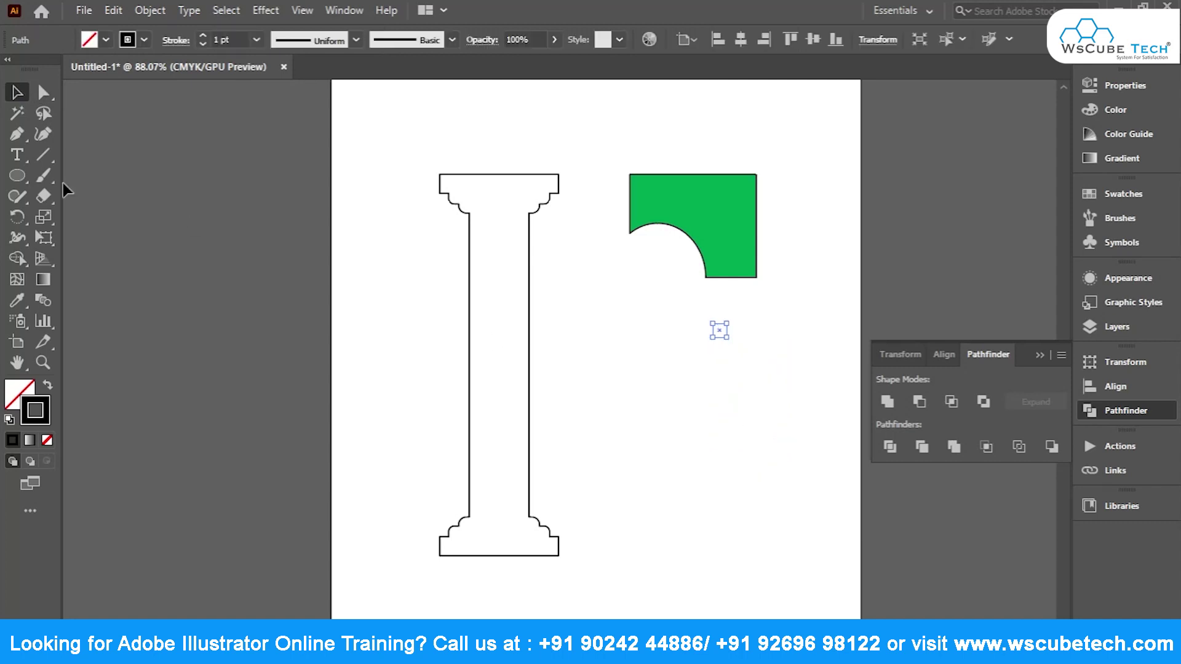
# Draw a large circle below the green shape, deleting a stray offset copy.
pyautogui.click(17, 176)
pyautogui.moveTo(591, 329); pyautogui.dragTo(779, 517)
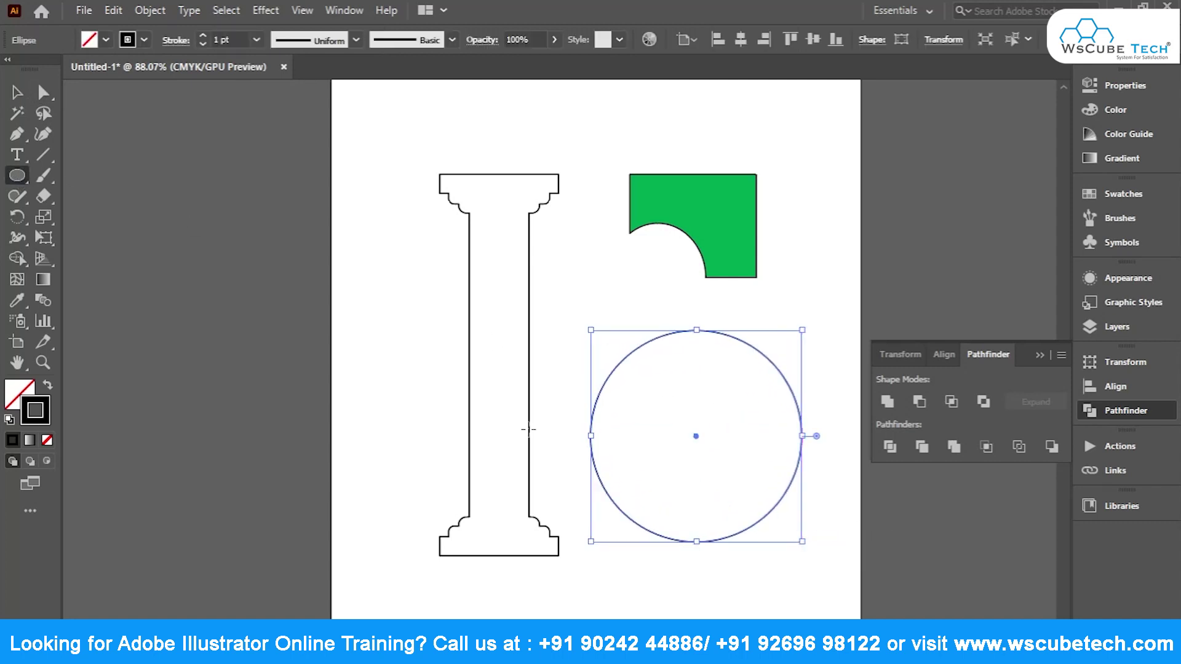
pyautogui.click(17, 93)
pyautogui.moveTo(610, 378); pyautogui.dragTo(608, 403)
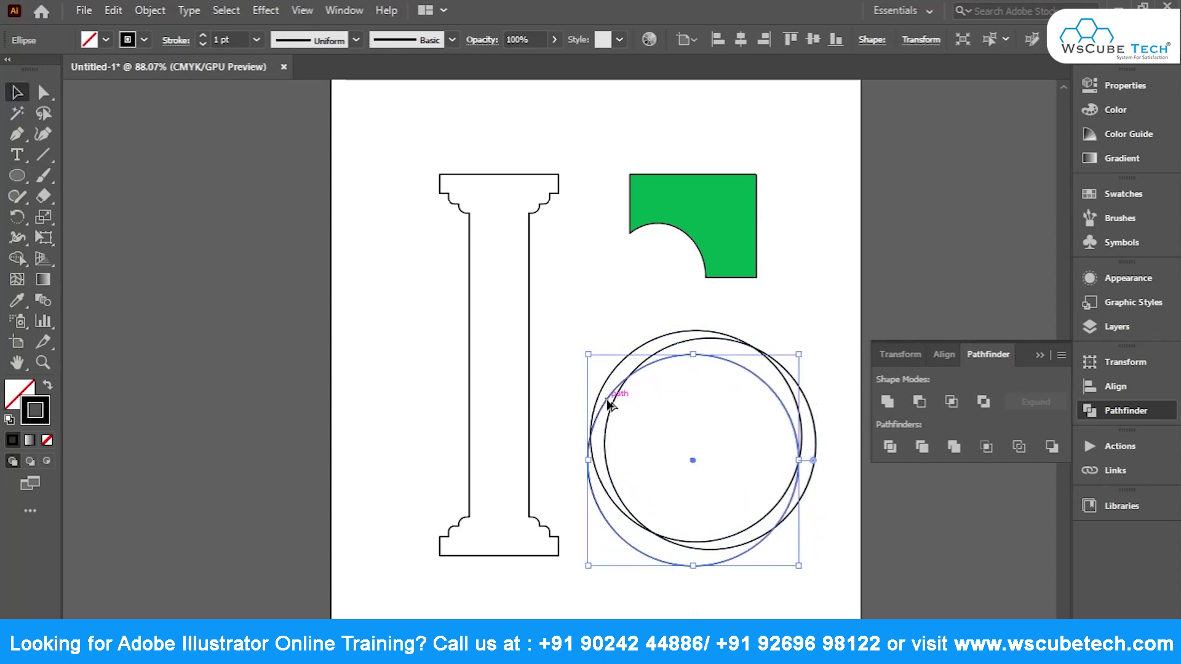
pyautogui.press('Delete')
pyautogui.click(680, 345)
pyautogui.press('Delete')
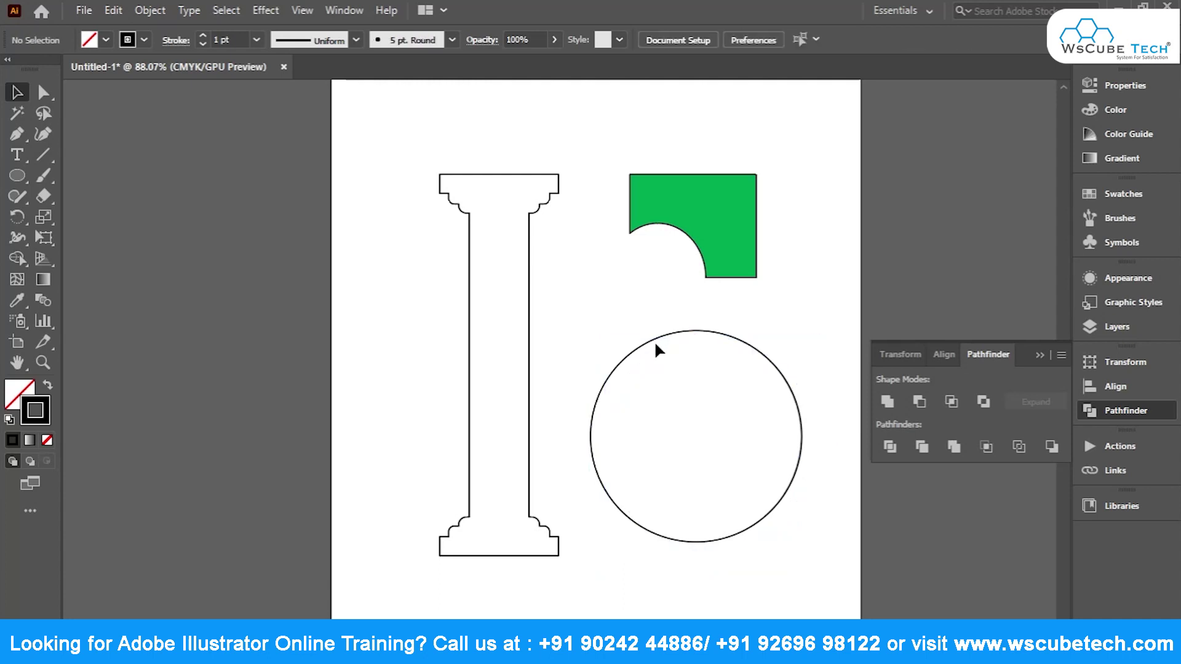
# Squash the circle into a flat ellipse and tilt it counter-clockwise.
pyautogui.click(647, 346)
pyautogui.moveTo(696, 330); pyautogui.dragTo(697, 422)
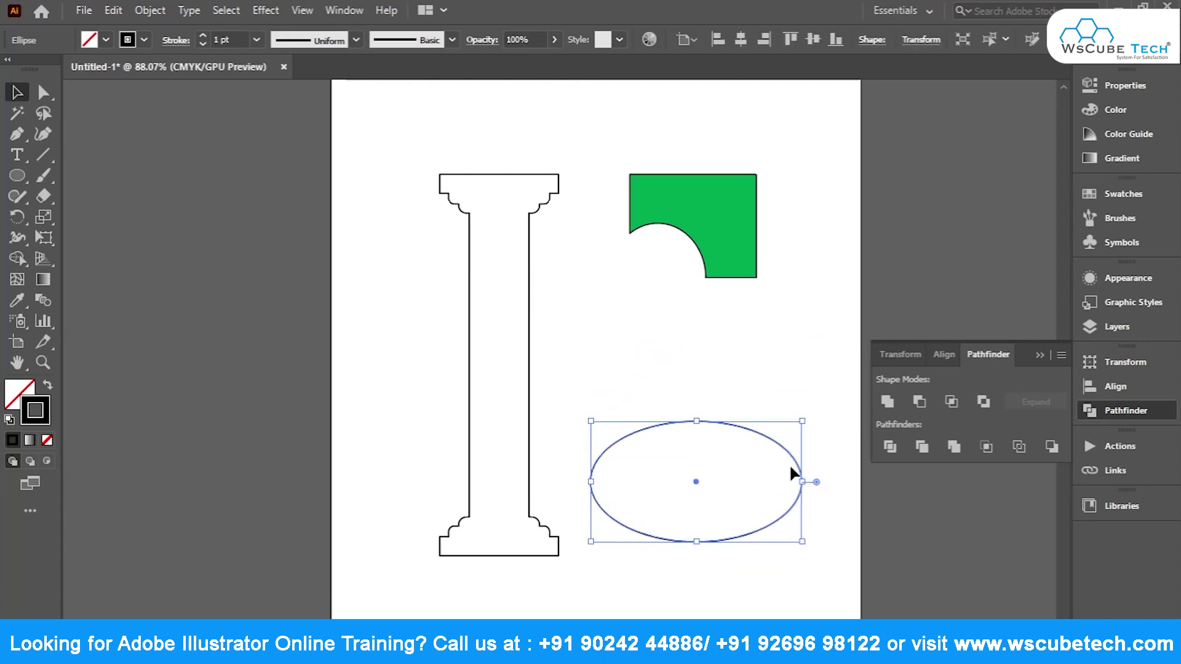
pyautogui.moveTo(809, 415); pyautogui.dragTo(775, 374)
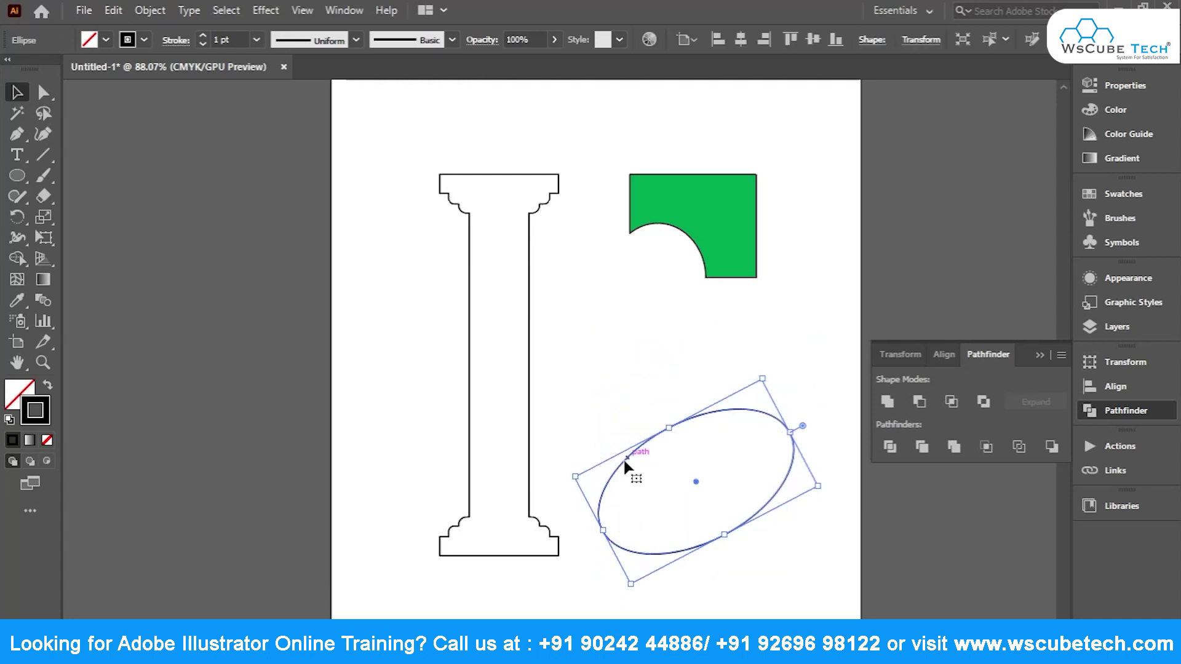
pyautogui.moveTo(568, 474); pyautogui.dragTo(572, 444)
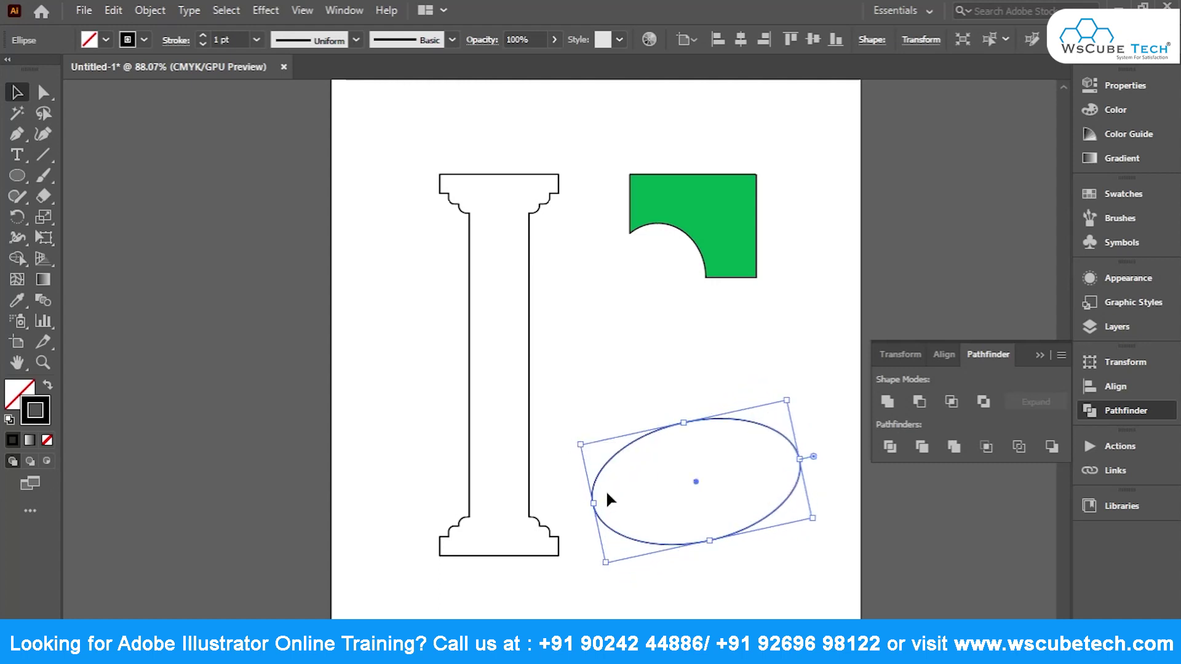
# Place a duplicate of the tilted ellipse slightly up and to the left.
pyautogui.moveTo(601, 483)
pyautogui.mouseDown()
pyautogui.moveTo(626, 478)
pyautogui.moveTo(618, 490)
pyautogui.mouseUp()
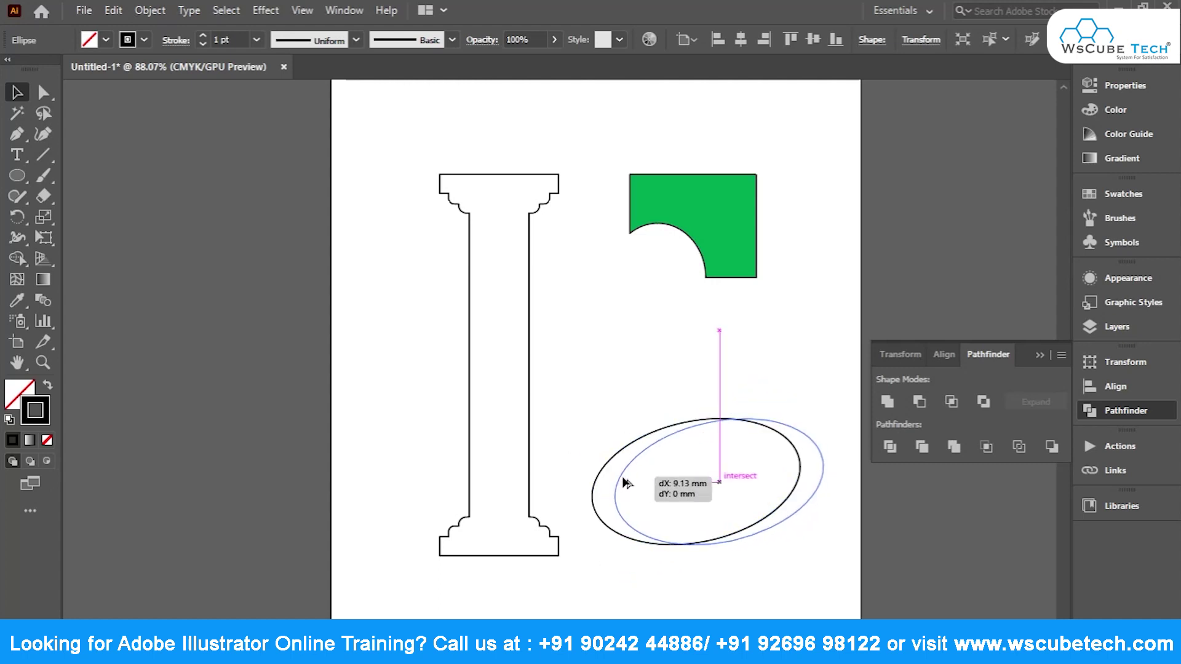
pyautogui.moveTo(616, 487); pyautogui.dragTo(612, 485)
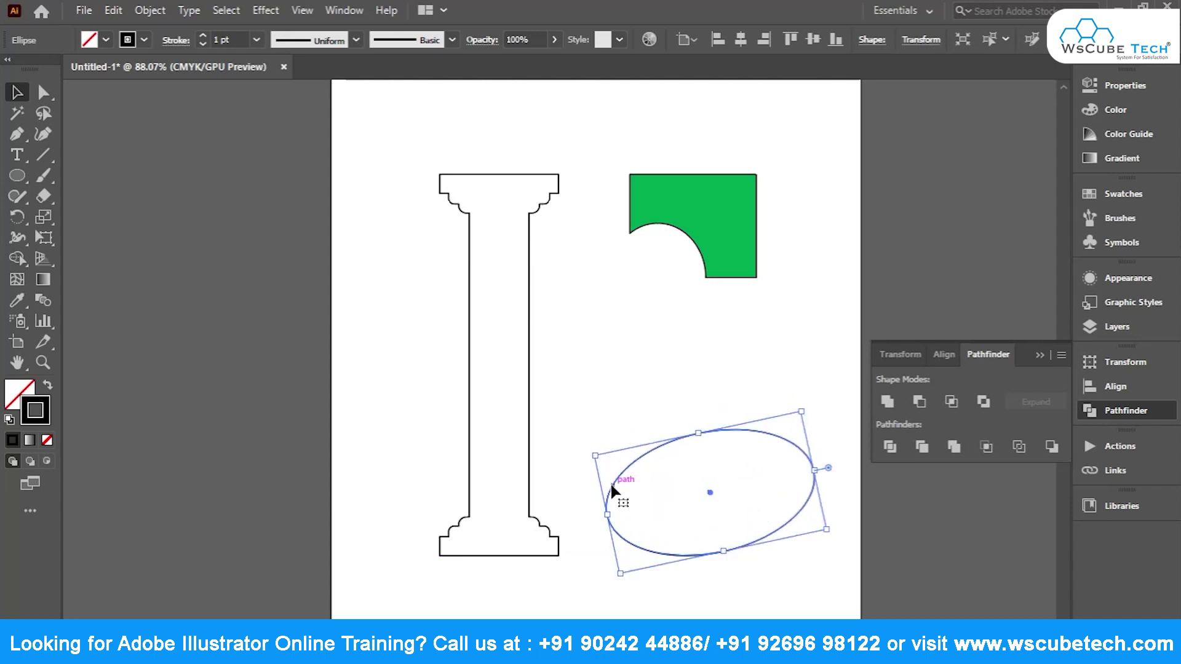
pyautogui.moveTo(619, 474); pyautogui.dragTo(609, 453)
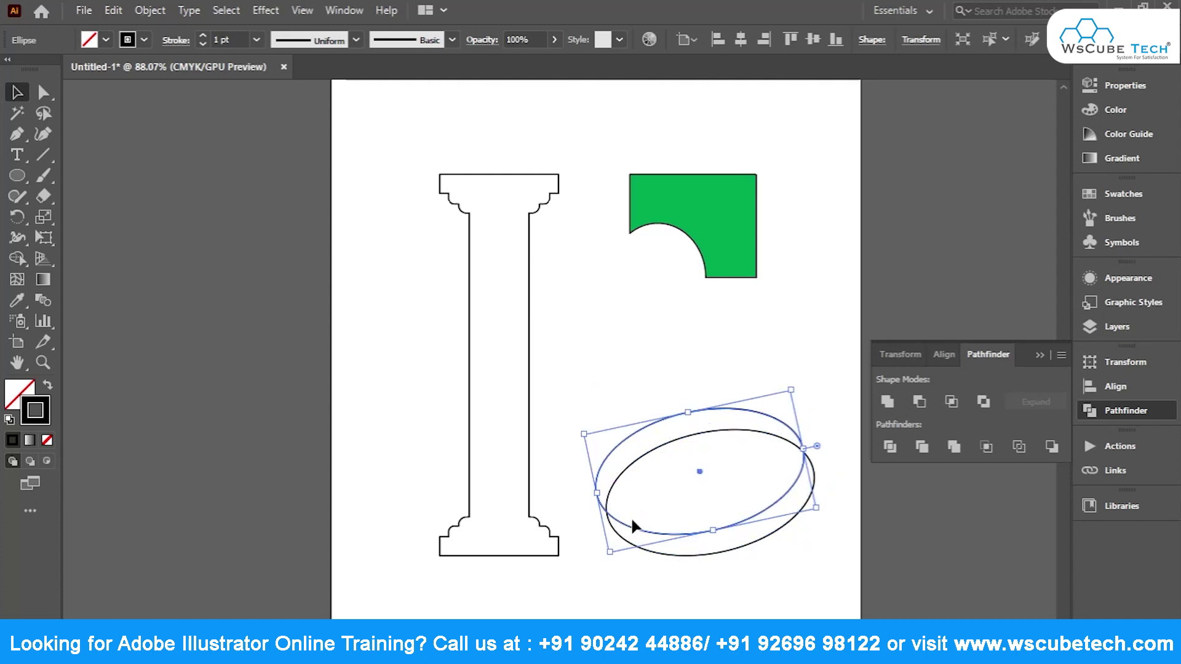
pyautogui.click(689, 544)
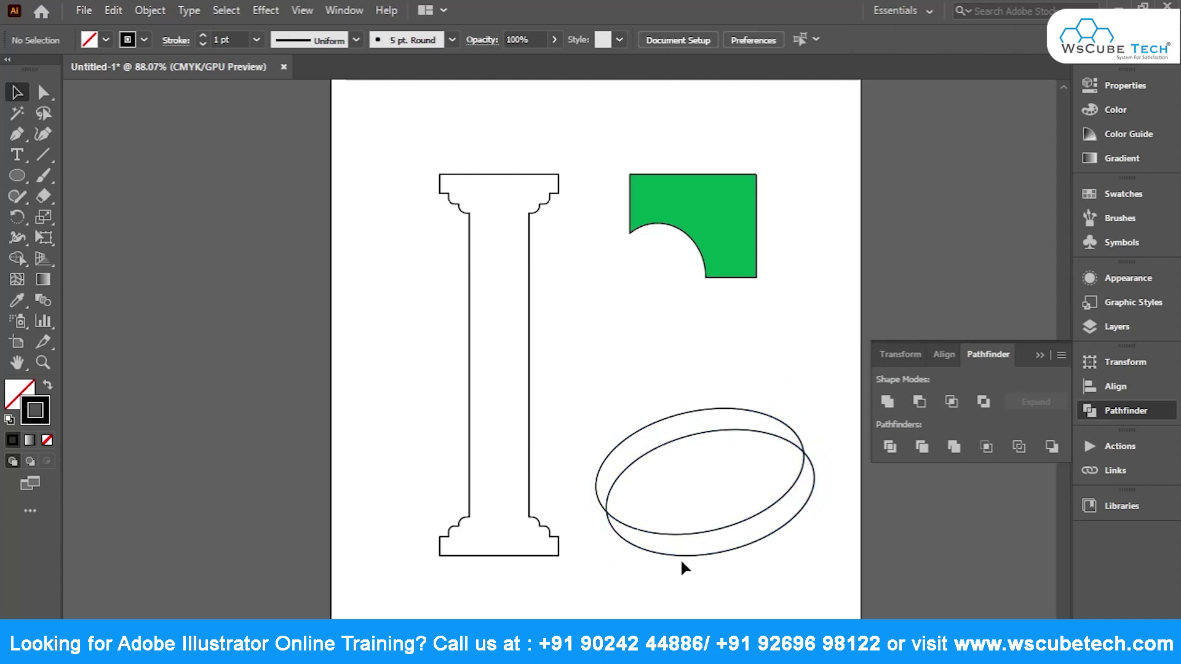
pyautogui.click(682, 557)
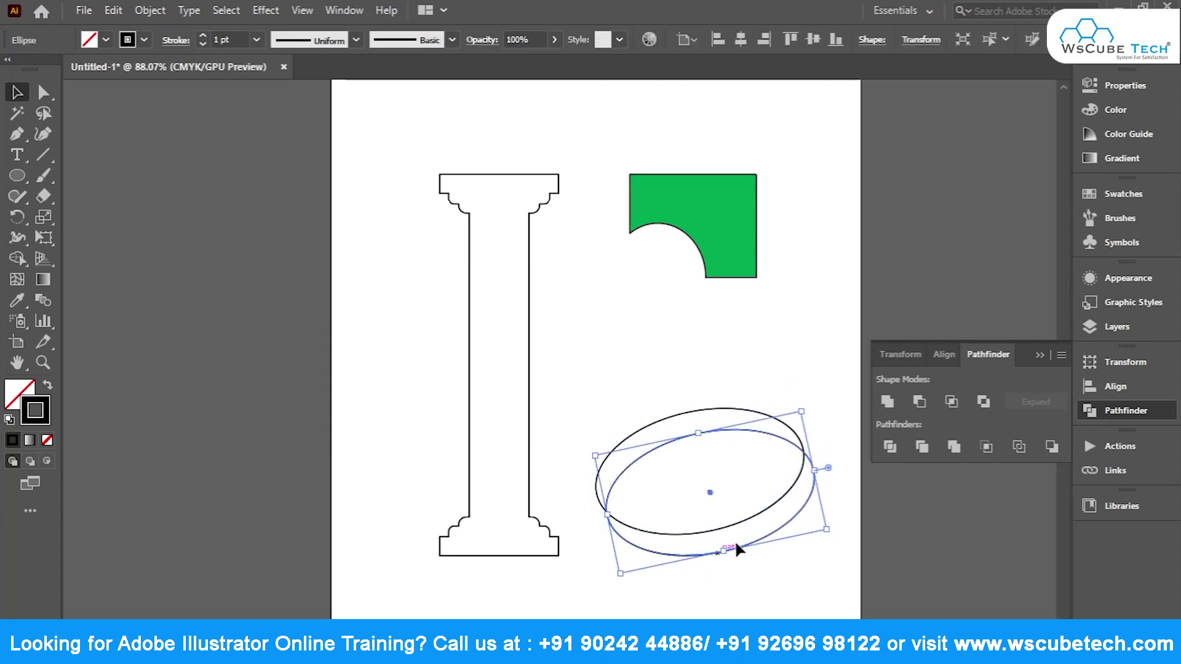
# Remove the lower ellipse's outline and fill it blue.
pyautogui.click(1121, 196)
pyautogui.click(1010, 241)
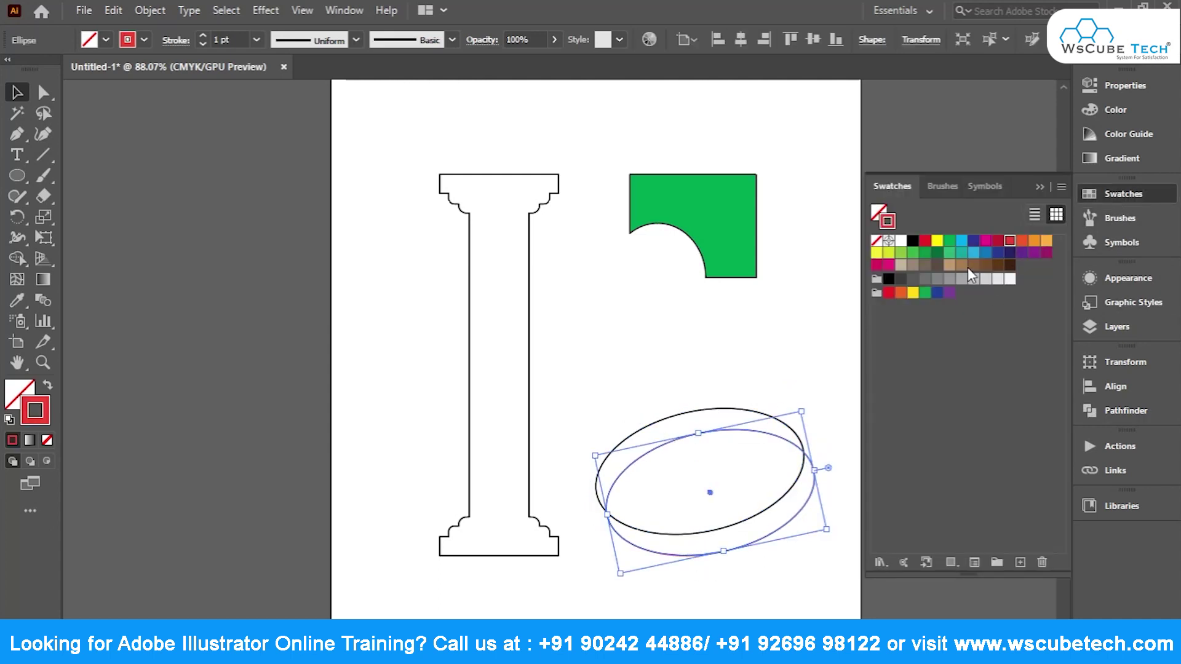
pyautogui.click(998, 241)
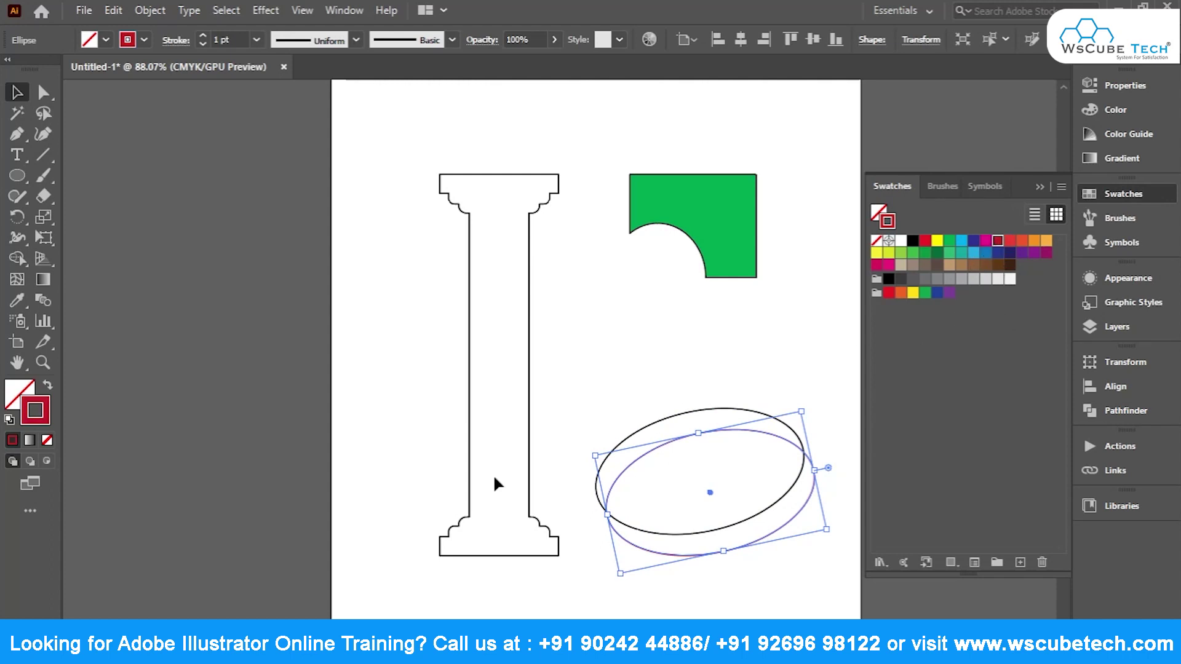
pyautogui.click(47, 440)
pyautogui.click(993, 217)
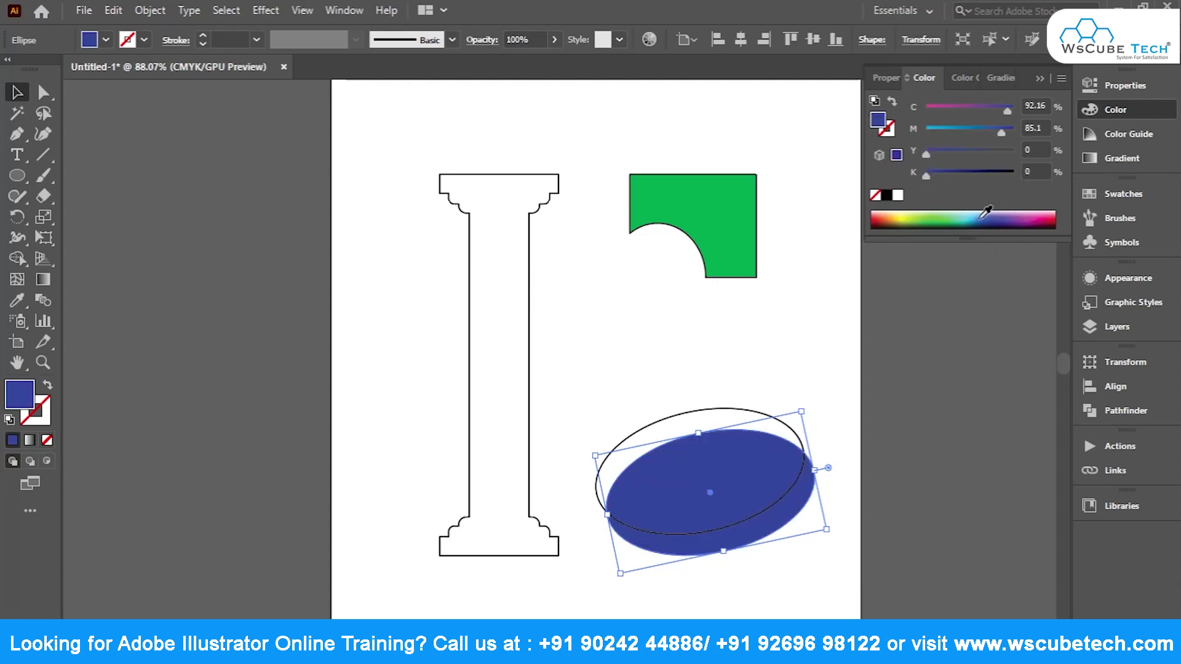
pyautogui.click(739, 397)
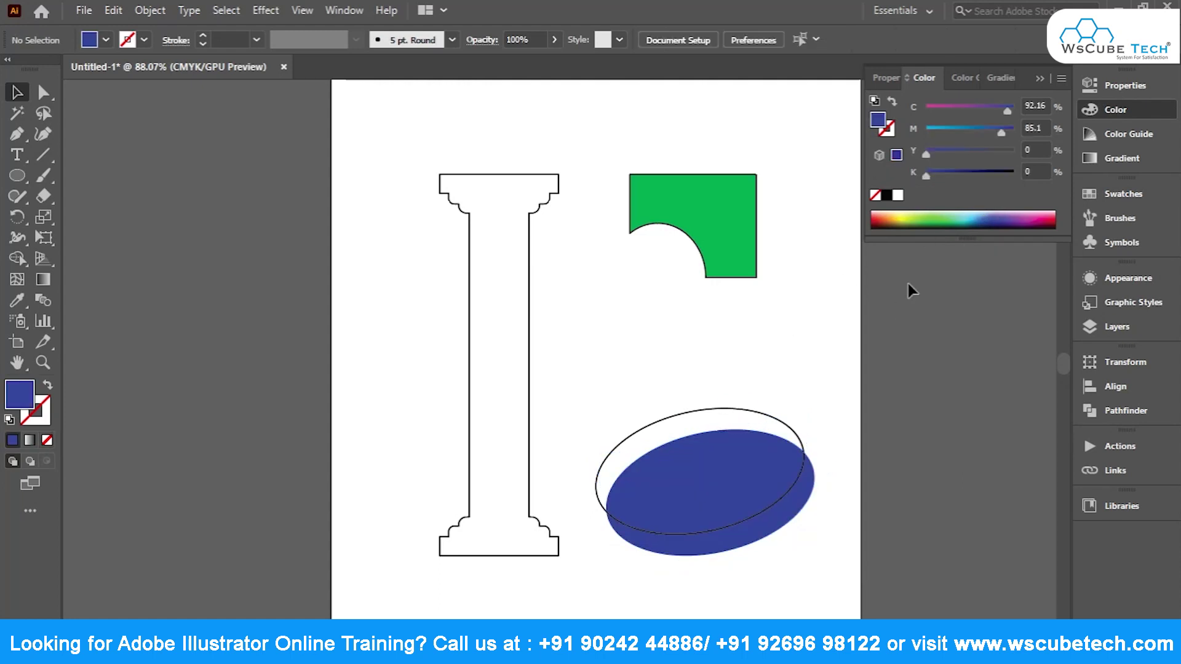
# Fill the upper ellipse near-black, bring the blue ellipse to front, and nudge it left.
pyautogui.click(708, 409)
pyautogui.click(878, 226)
pyautogui.click(794, 530)
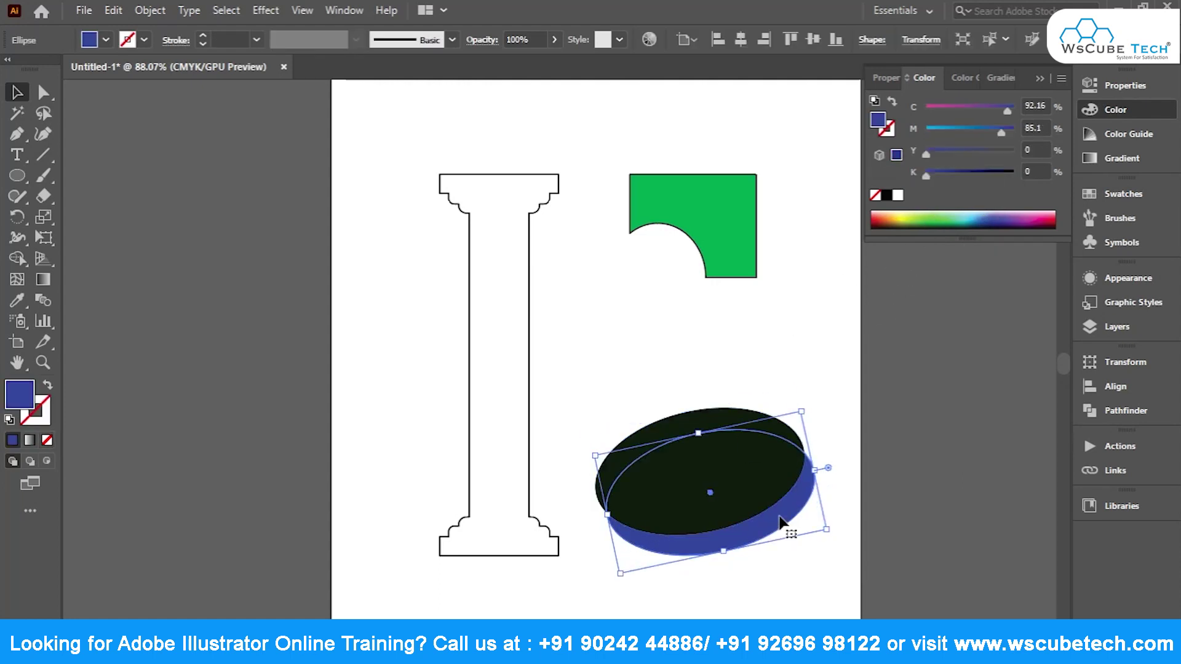
pyautogui.click(752, 486)
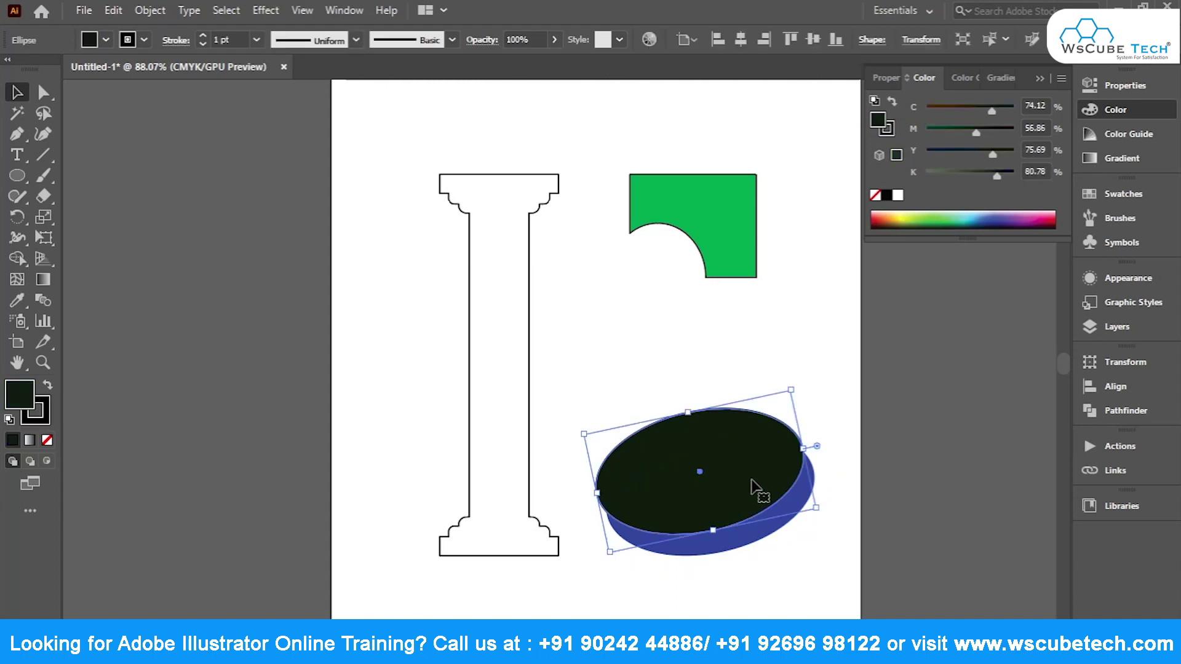
pyautogui.keyDown('shift'); pyautogui.click(695, 557); pyautogui.keyUp('shift')
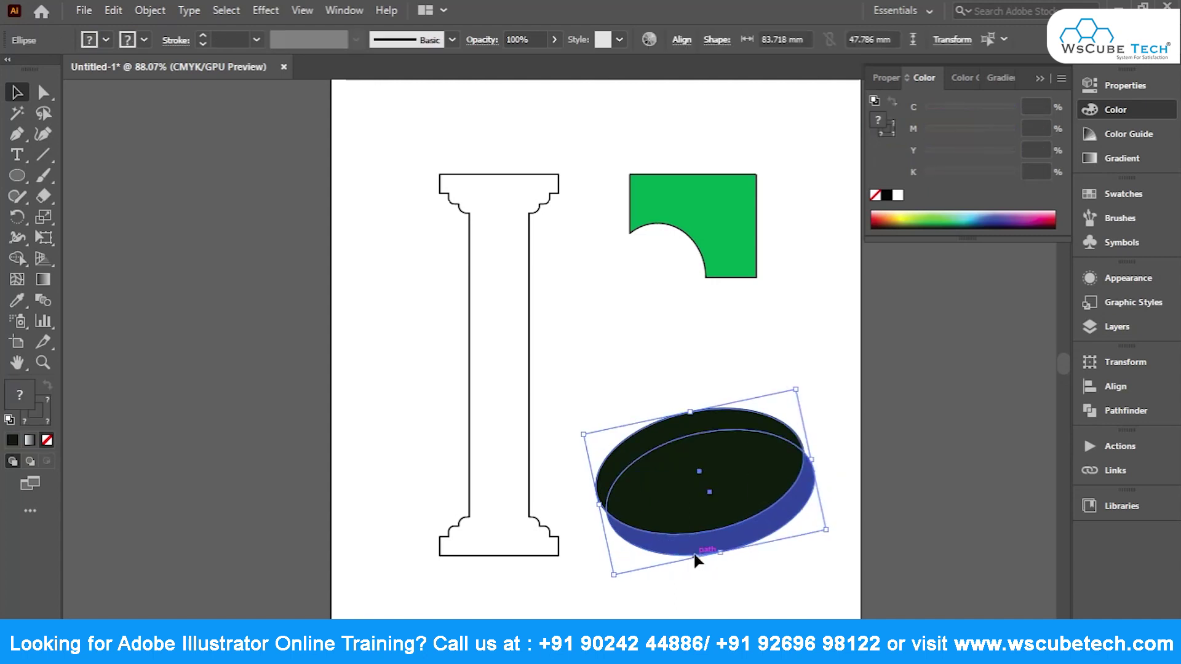
pyautogui.click(662, 340)
pyautogui.click(793, 522)
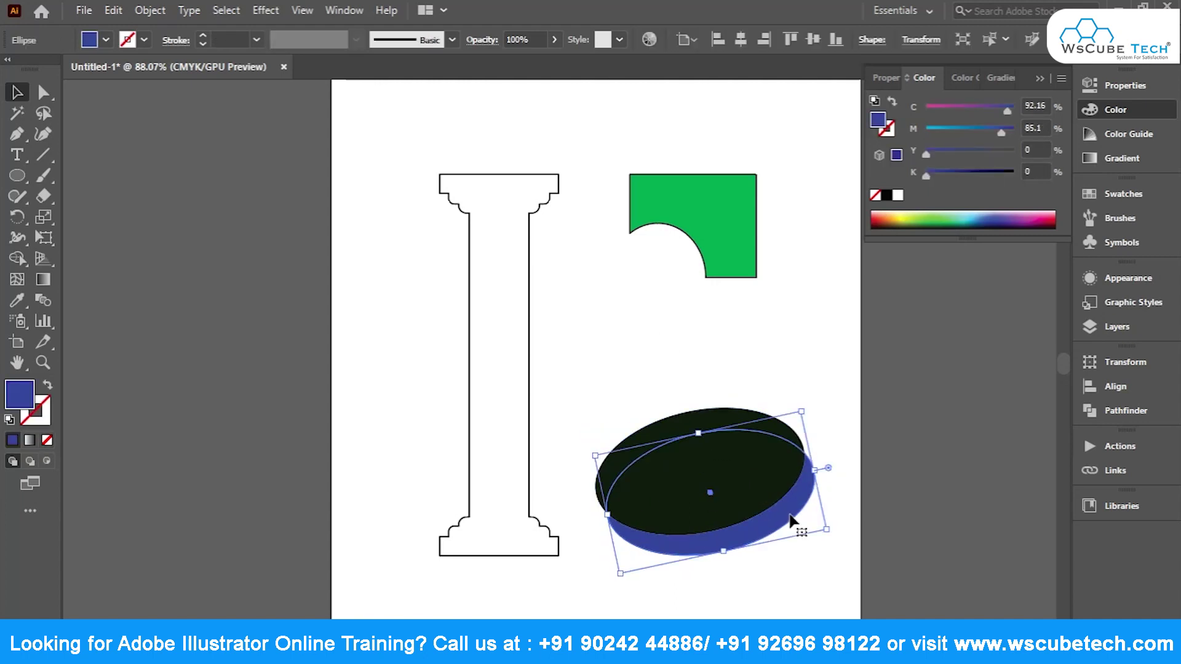
pyautogui.hotkey('ctrl', 'shift', ']')
pyautogui.moveTo(724, 469)
pyautogui.mouseDown()
pyautogui.moveTo(713, 469)
pyautogui.moveTo(749, 488)
pyautogui.mouseUp()
# Stretch the blue ellipse far right, reposition it lower-left and make it taller.
pyautogui.moveTo(813, 458); pyautogui.dragTo(974, 426)
pyautogui.moveTo(684, 476); pyautogui.dragTo(670, 469)
pyautogui.moveTo(691, 490); pyautogui.dragTo(732, 484)
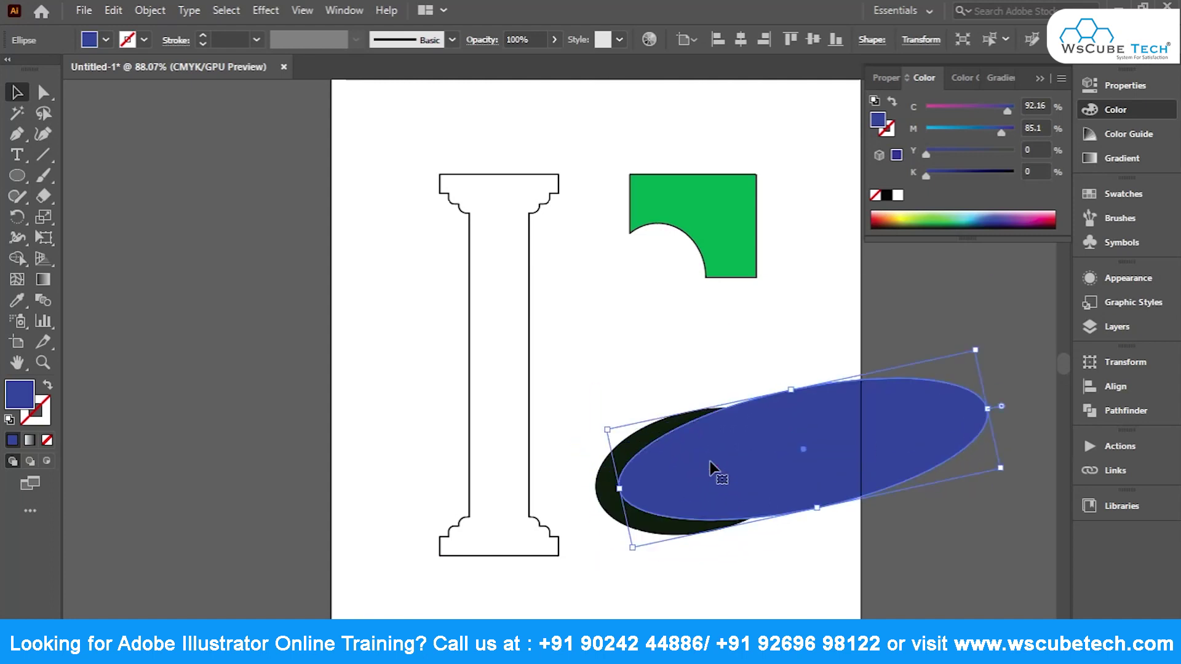
pyautogui.moveTo(731, 479); pyautogui.dragTo(707, 508)
pyautogui.moveTo(767, 423); pyautogui.dragTo(765, 407)
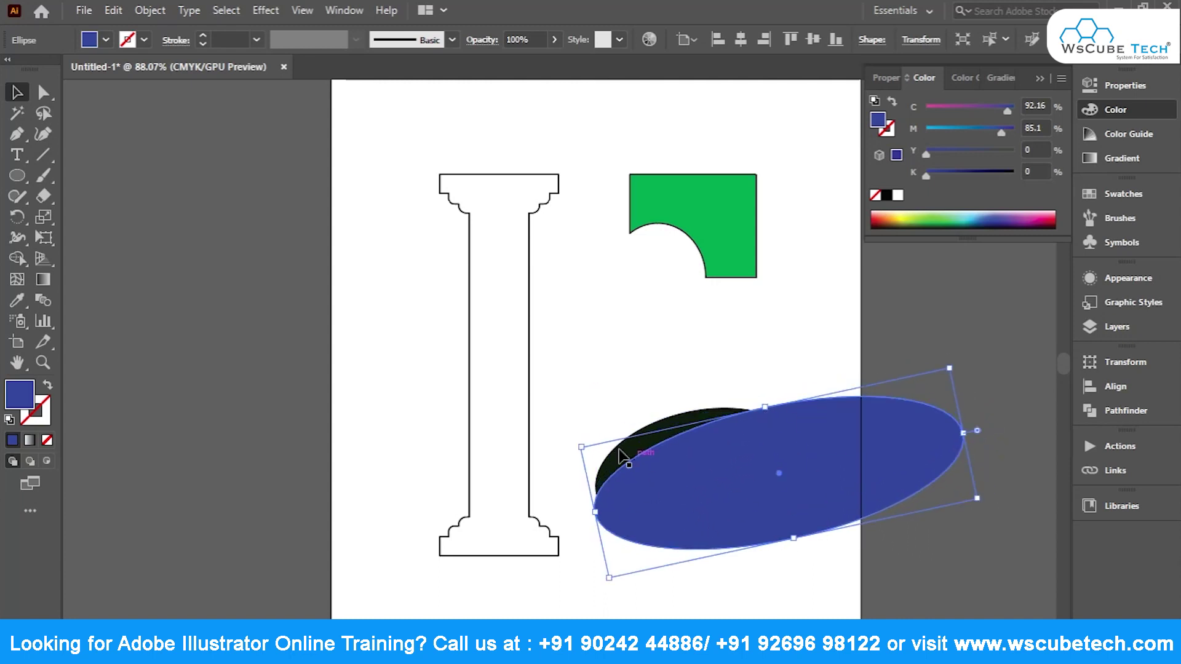
# Subtract the blue ellipse from the dark one with Minus Front and move the crescent up-left.
pyautogui.keyDown('shift'); pyautogui.click(627, 464); pyautogui.keyUp('shift')
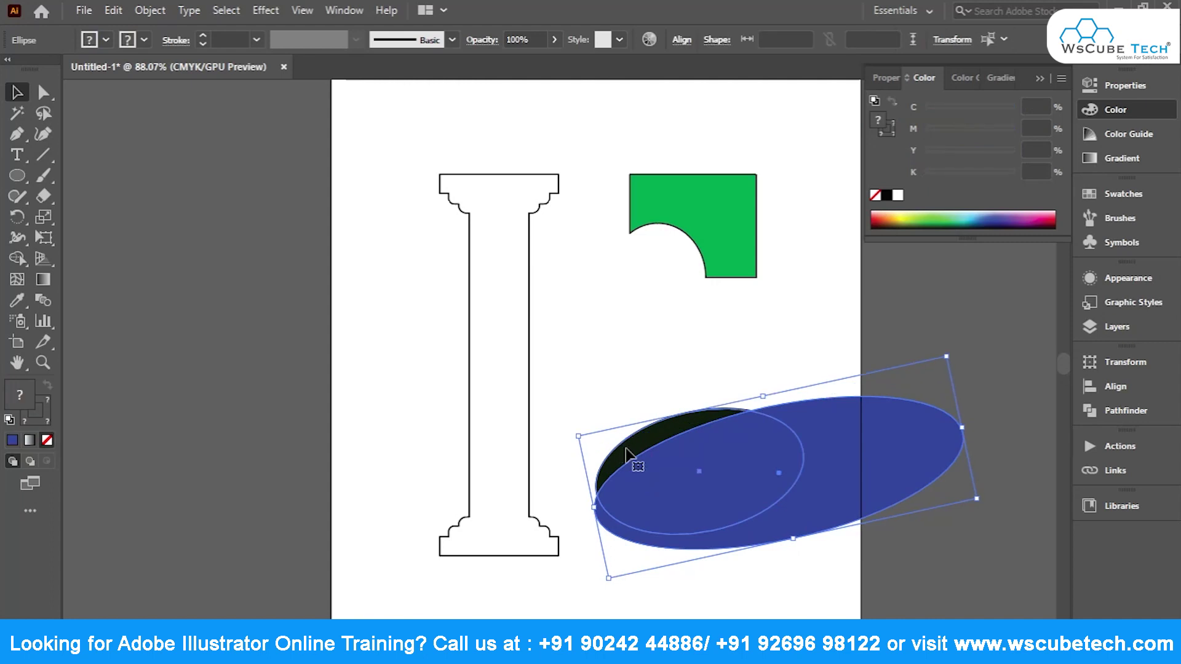
pyautogui.click(1104, 411)
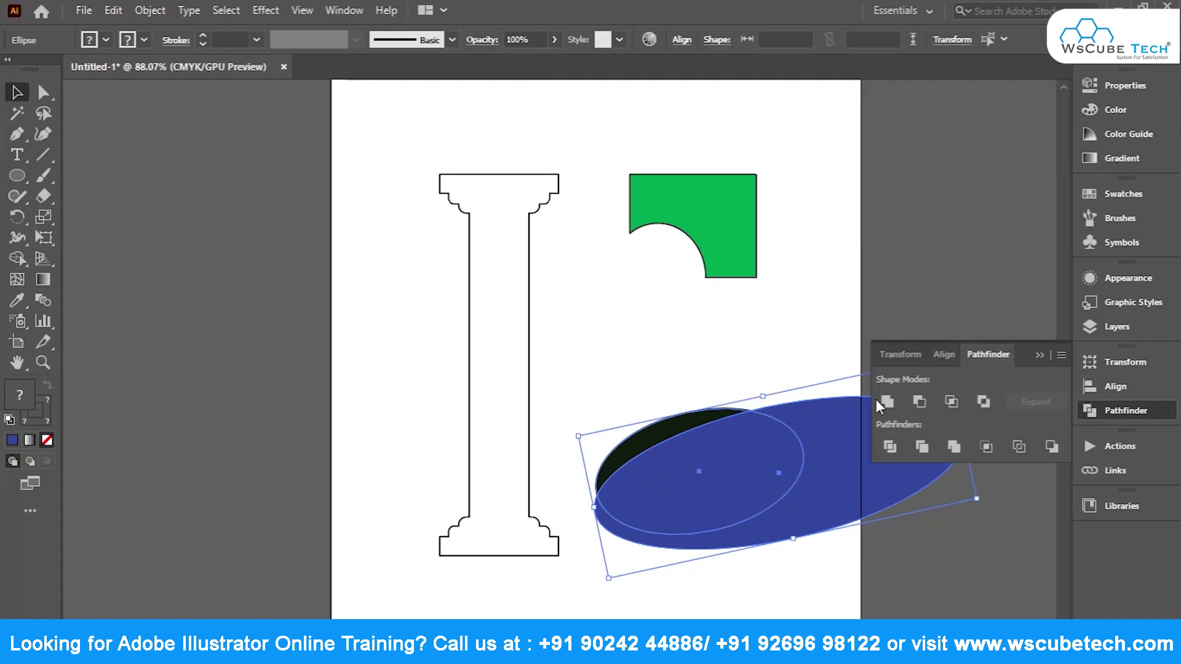
pyautogui.click(921, 401)
pyautogui.click(748, 352)
pyautogui.moveTo(679, 433); pyautogui.dragTo(655, 345)
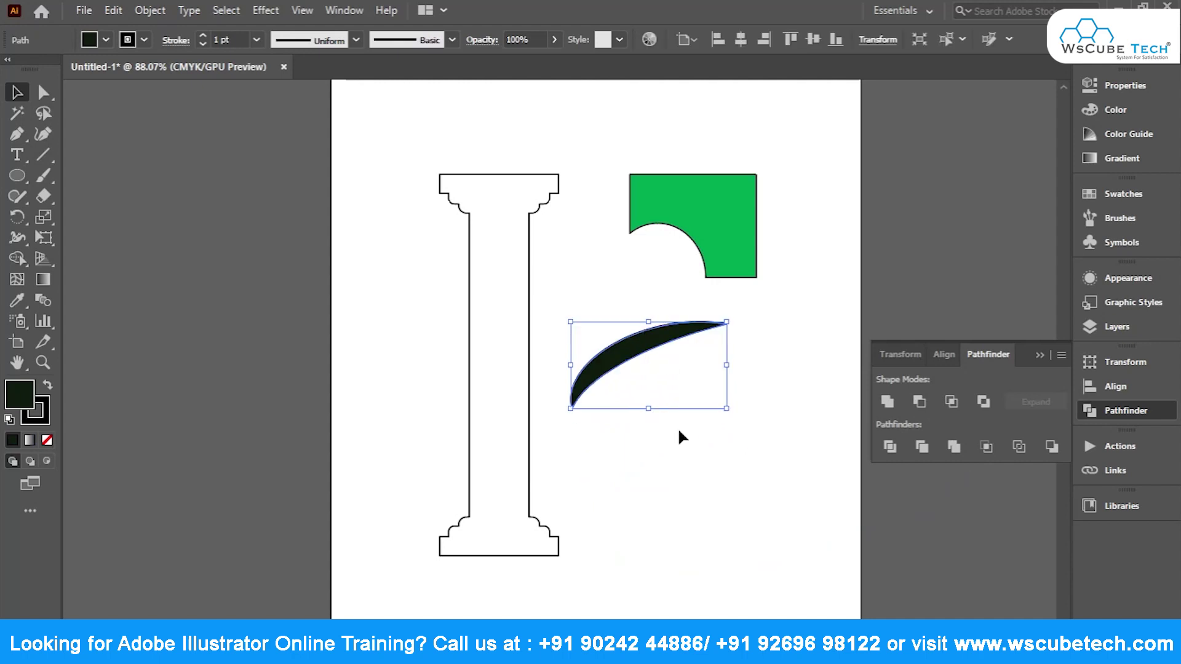
# Delete the crescent's middle anchor and bend its path into a thin black arc.
pyautogui.click(43, 92)
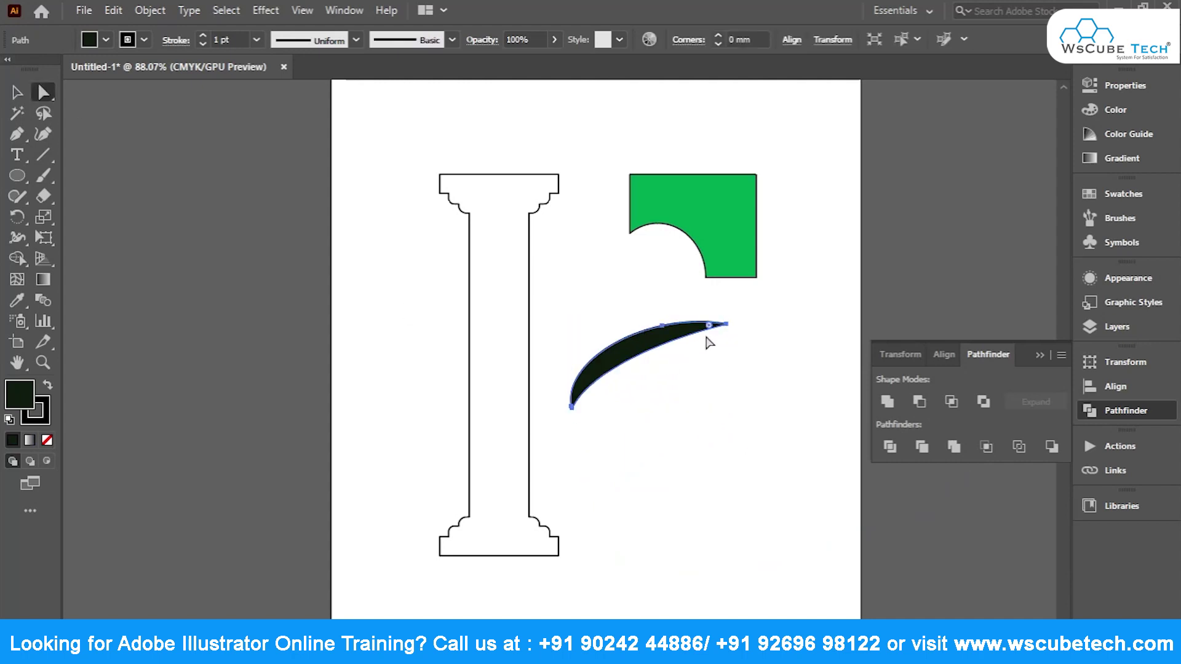
pyautogui.hotkey('shift', 'Up')
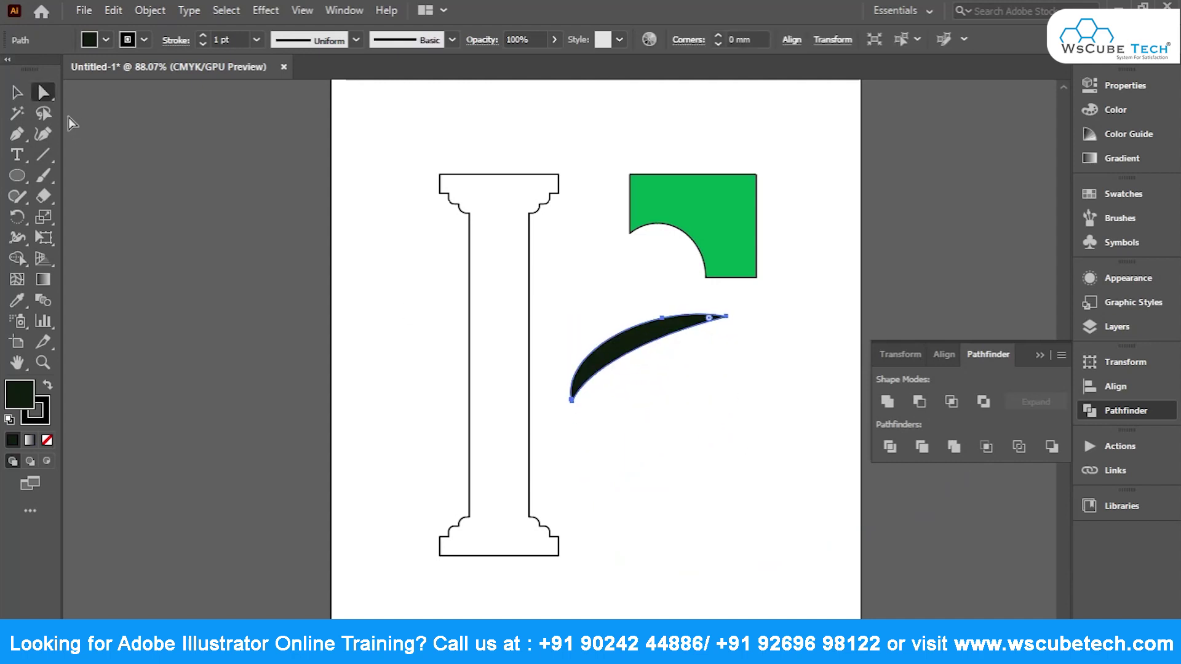
pyautogui.click(572, 399)
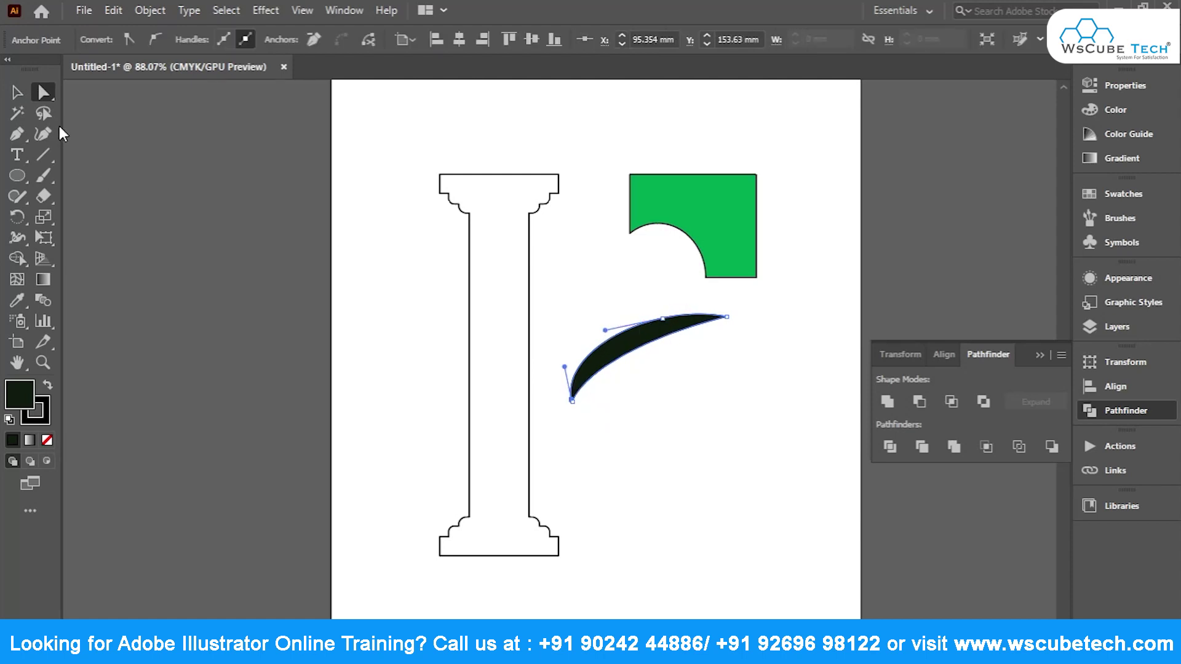
pyautogui.press('p')
pyautogui.press('-')
pyautogui.click(663, 319)
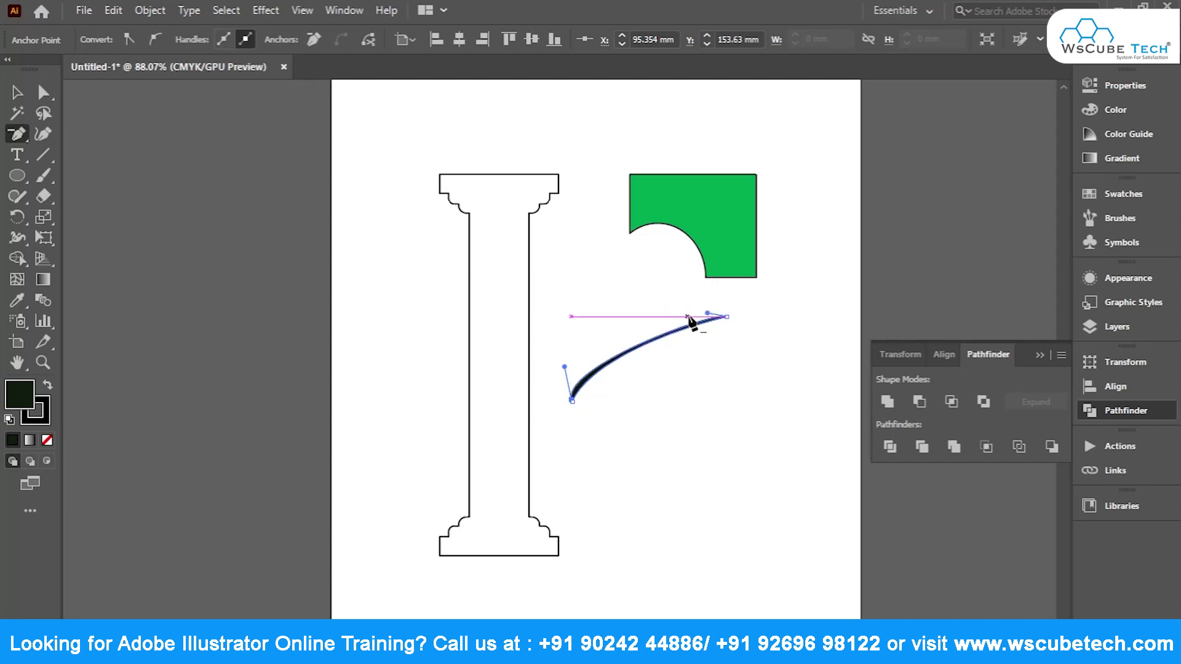
pyautogui.moveTo(708, 314); pyautogui.dragTo(616, 248)
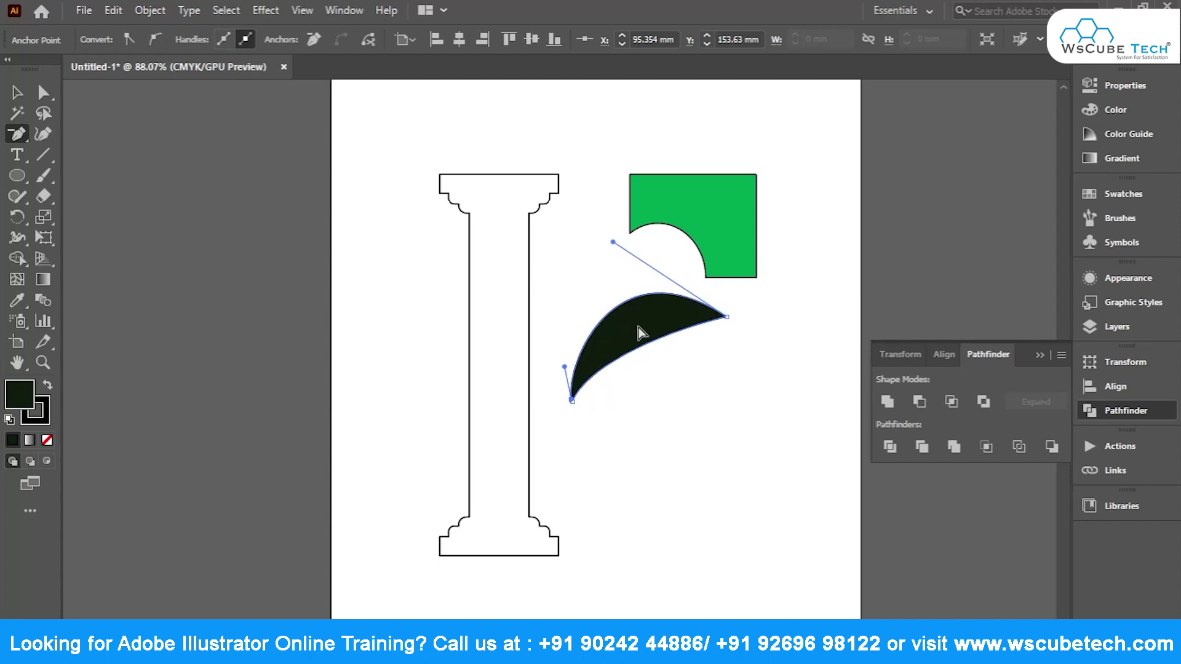
pyautogui.moveTo(727, 318); pyautogui.dragTo(735, 331)
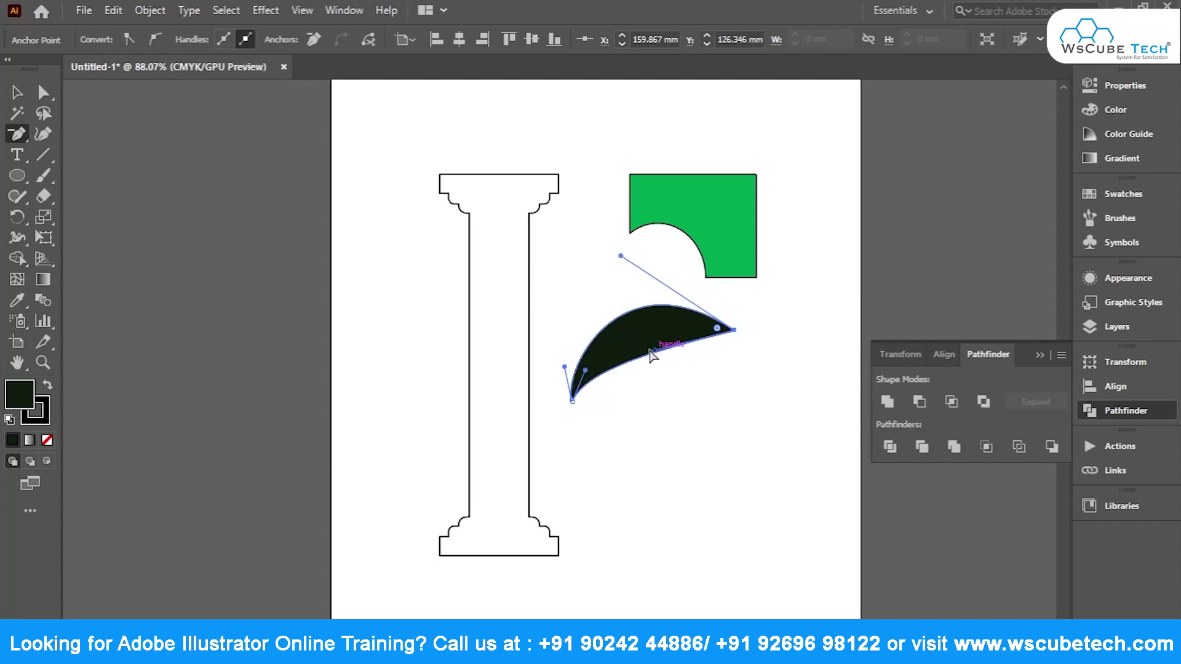
pyautogui.moveTo(654, 352)
pyautogui.mouseDown()
pyautogui.moveTo(657, 326)
pyautogui.moveTo(623, 286)
pyautogui.mouseUp()
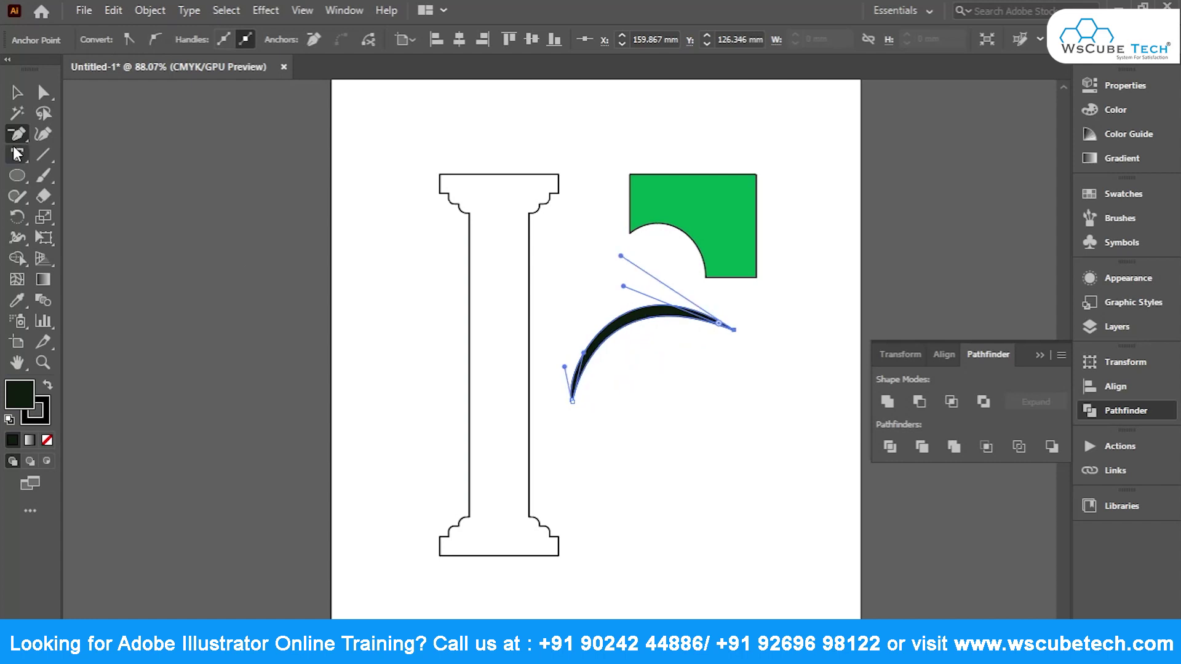
# Draw an ellipse over the green shape's top-right corner and fill it magenta.
pyautogui.press('v')
pyautogui.click(705, 462)
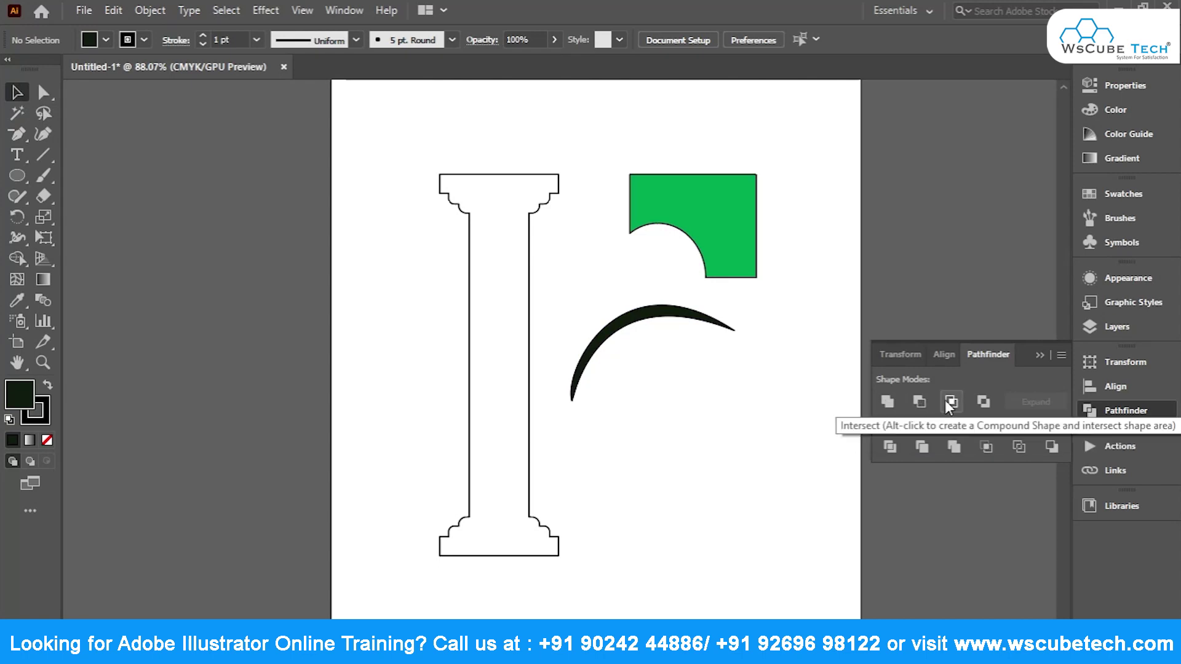
pyautogui.click(720, 227)
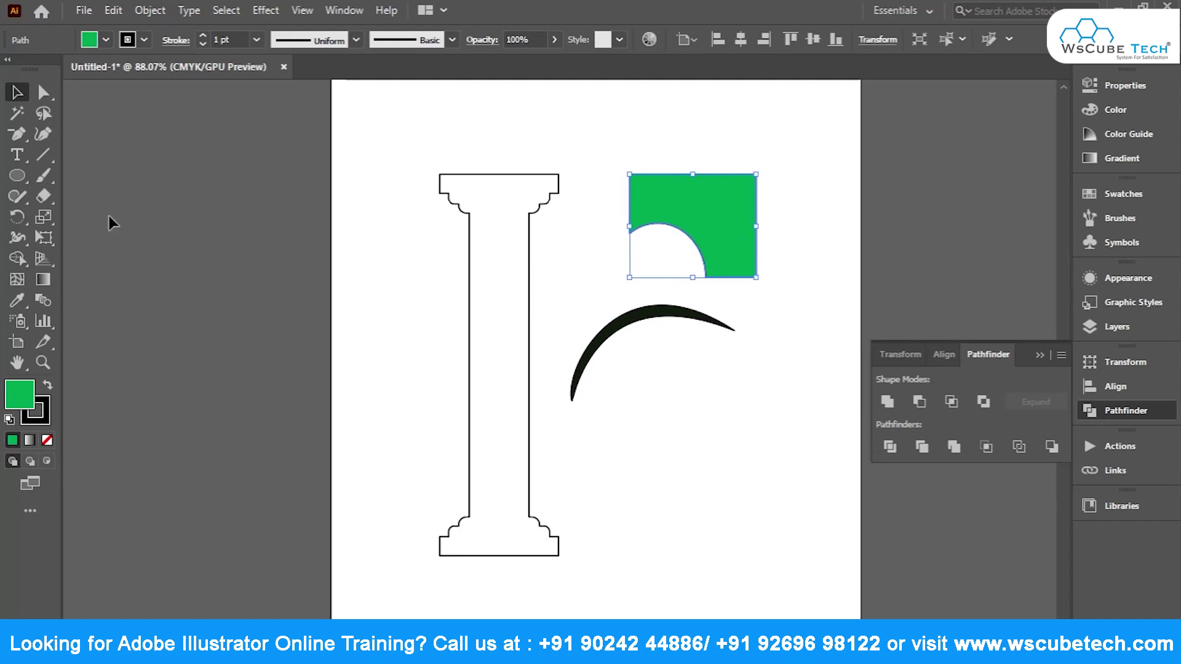
pyautogui.click(21, 176)
pyautogui.moveTo(805, 129); pyautogui.dragTo(686, 210)
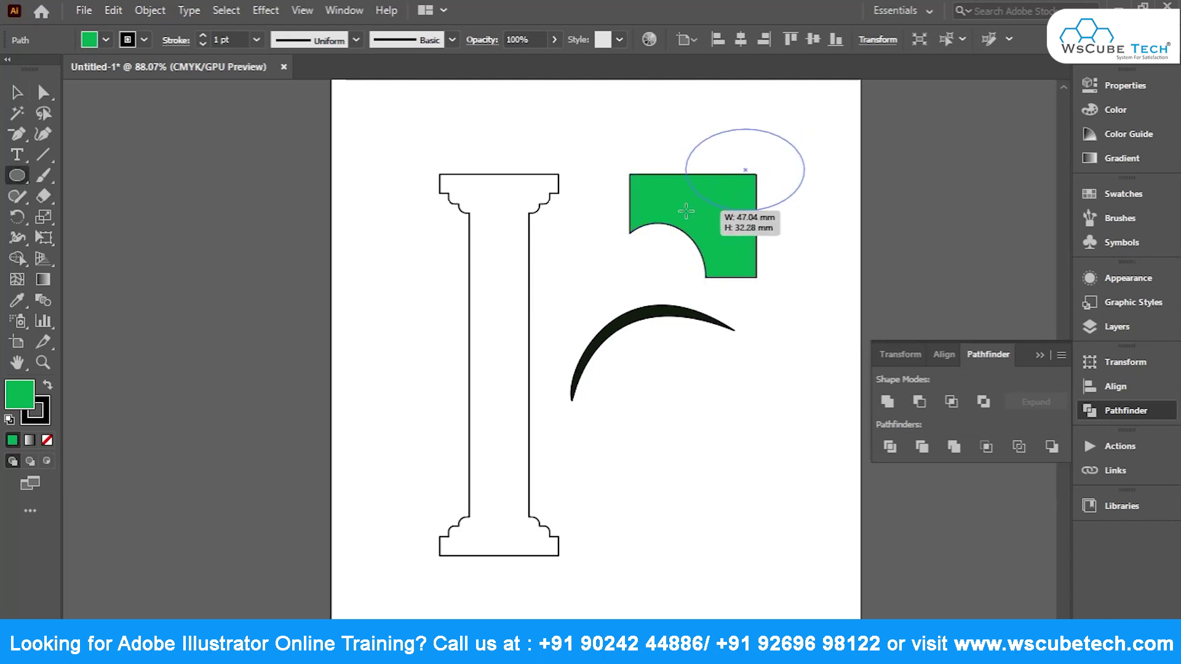
pyautogui.click(1101, 193)
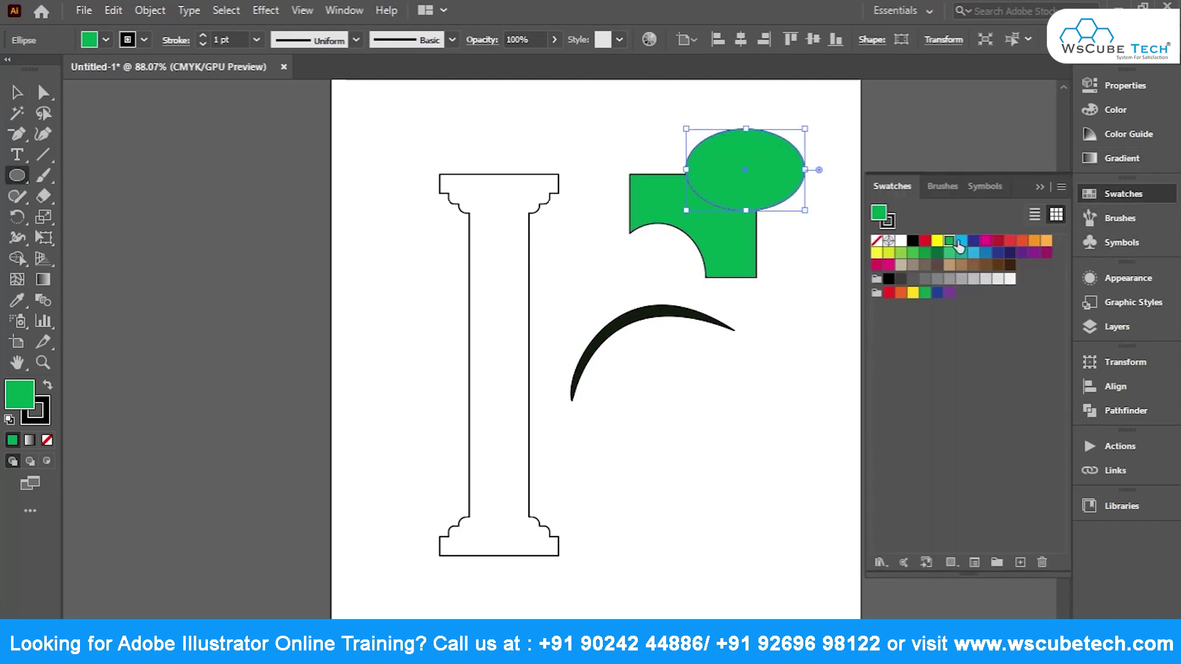
pyautogui.click(984, 241)
# Apply Pathfinder Exclude to the green shape and magenta ellipse to remove their overlap.
pyautogui.press('v')
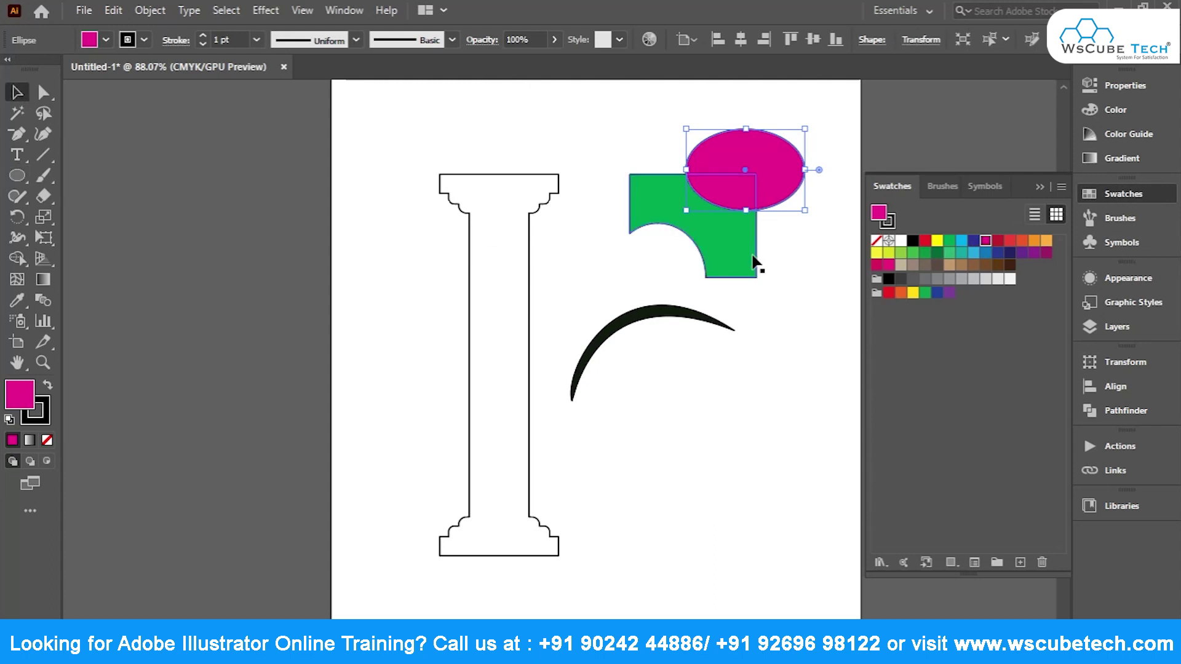
pyautogui.keyDown('shift'); pyautogui.click(744, 246); pyautogui.keyUp('shift')
pyautogui.hotkey('shift', 'm')
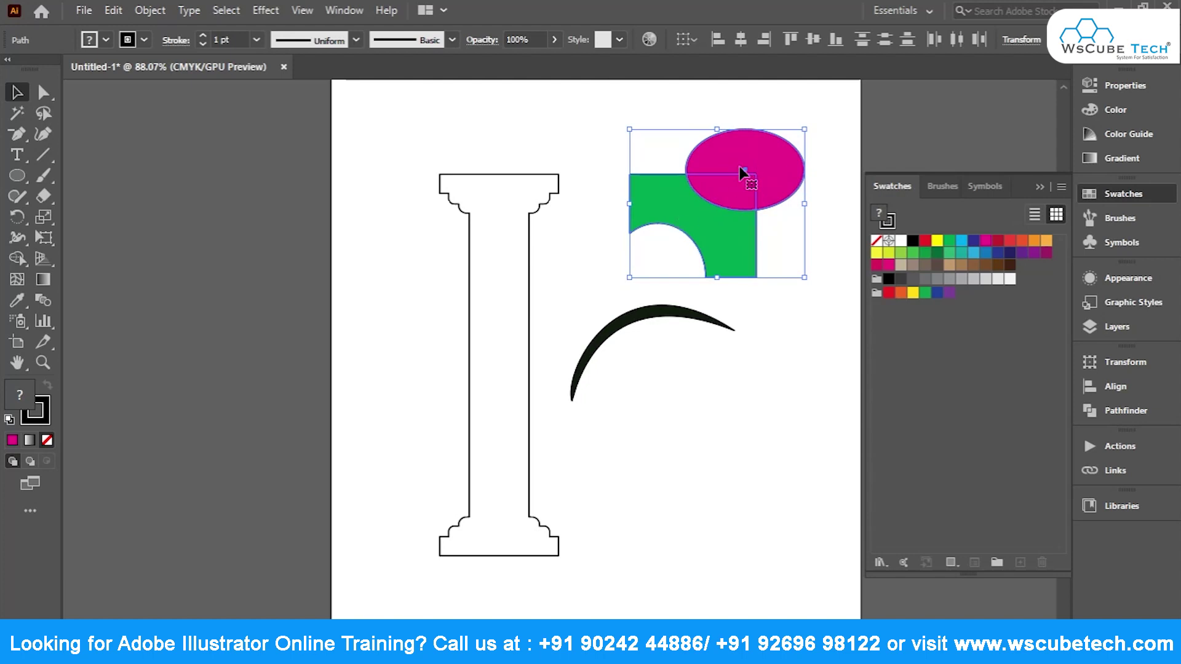
pyautogui.click(1124, 410)
pyautogui.click(979, 399)
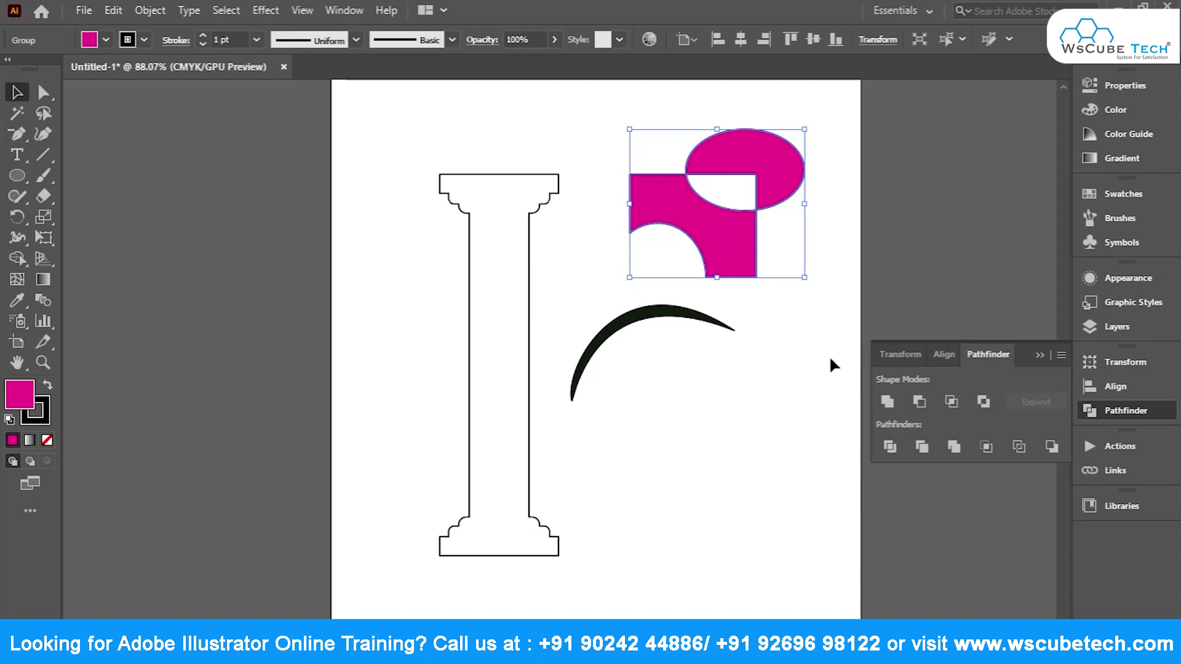
pyautogui.click(758, 334)
# Move the magenta group up, then in isolation mode spread its pieces apart.
pyautogui.moveTo(741, 271); pyautogui.dragTo(722, 210)
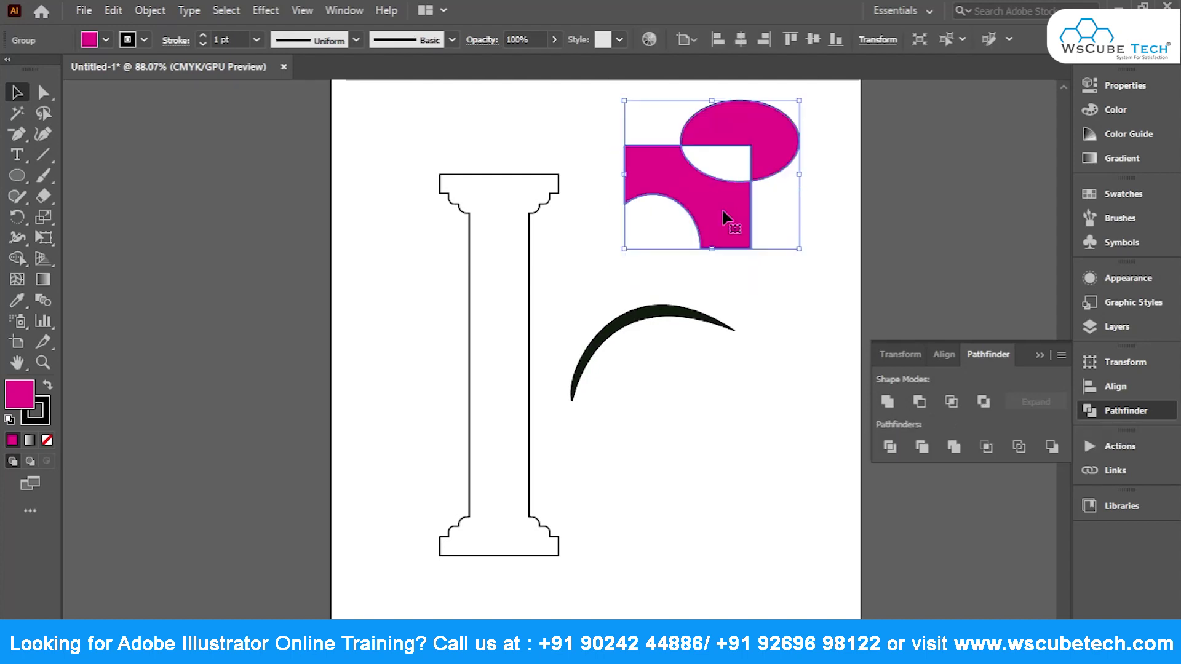
pyautogui.doubleClick(722, 210)
pyautogui.moveTo(725, 207)
pyautogui.mouseDown()
pyautogui.moveTo(793, 253)
pyautogui.moveTo(782, 270)
pyautogui.mouseUp()
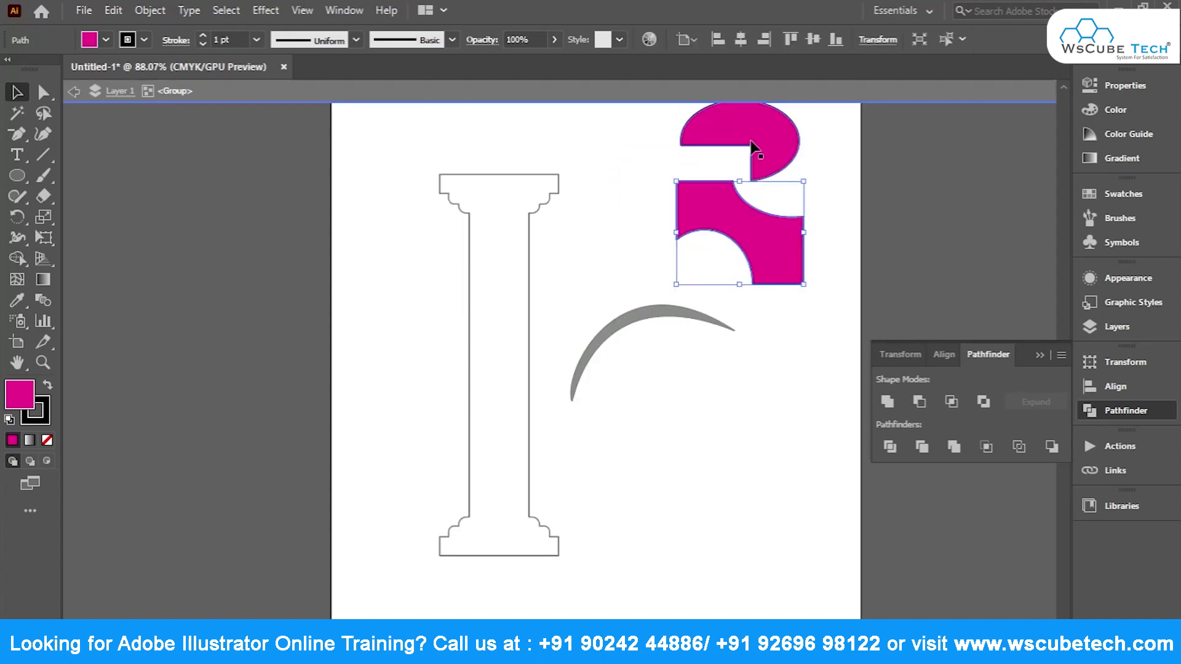
pyautogui.moveTo(773, 148); pyautogui.dragTo(833, 165)
pyautogui.doubleClick(655, 430)
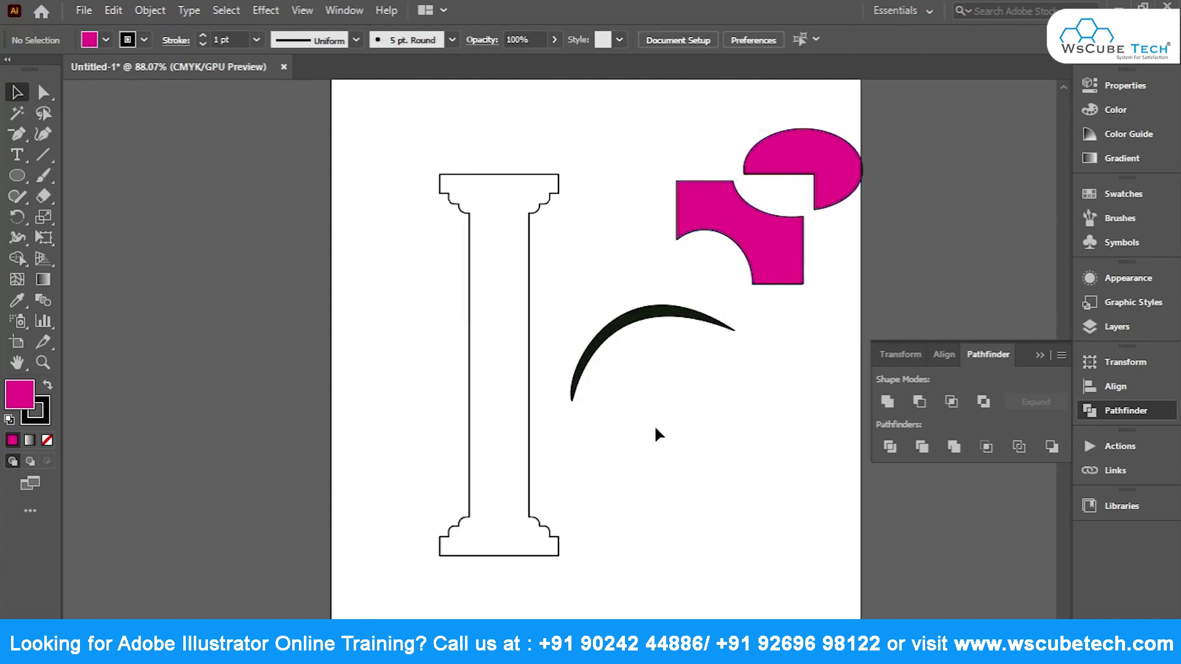
# Move the black arc above the magenta pieces.
pyautogui.click(820, 189)
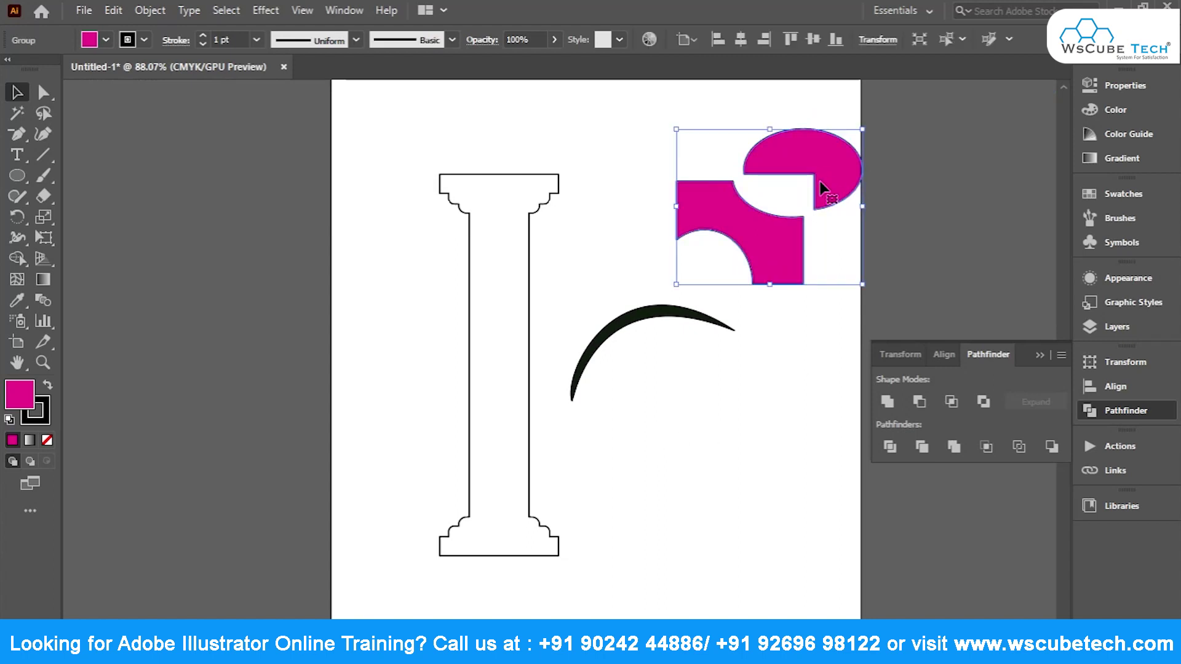
pyautogui.moveTo(621, 351); pyautogui.dragTo(645, 130)
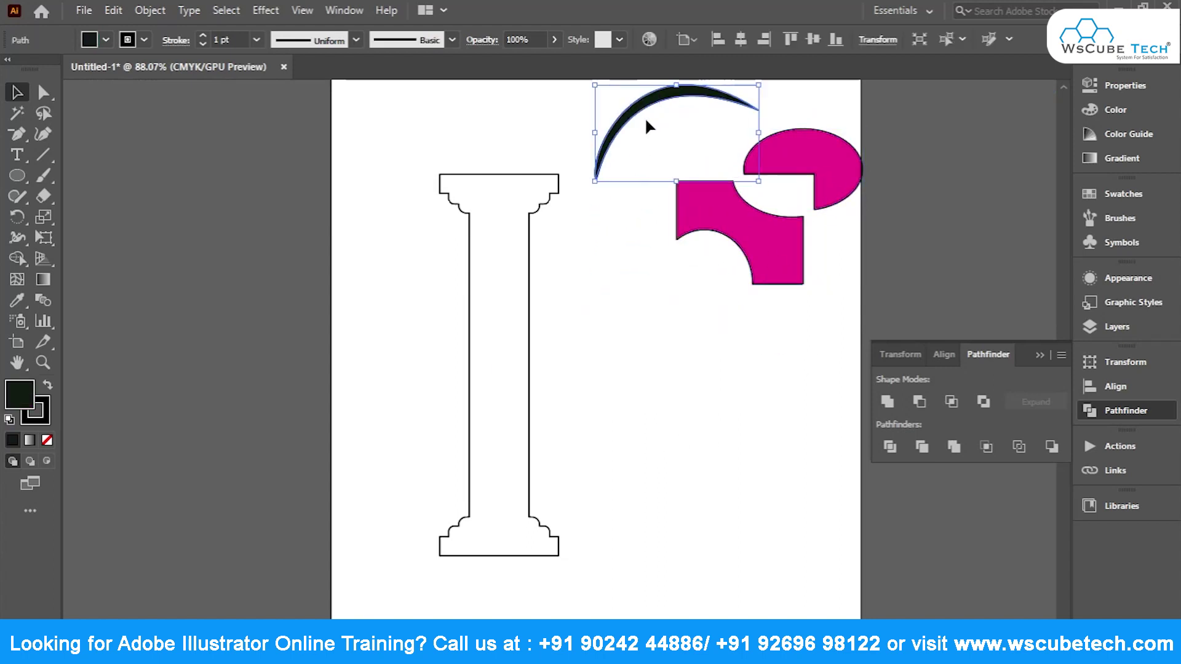
pyautogui.click(685, 295)
pyautogui.click(17, 176)
# Draw a black circle at the lower right of the page and discard an extra larger circle.
pyautogui.moveTo(643, 396); pyautogui.dragTo(828, 582)
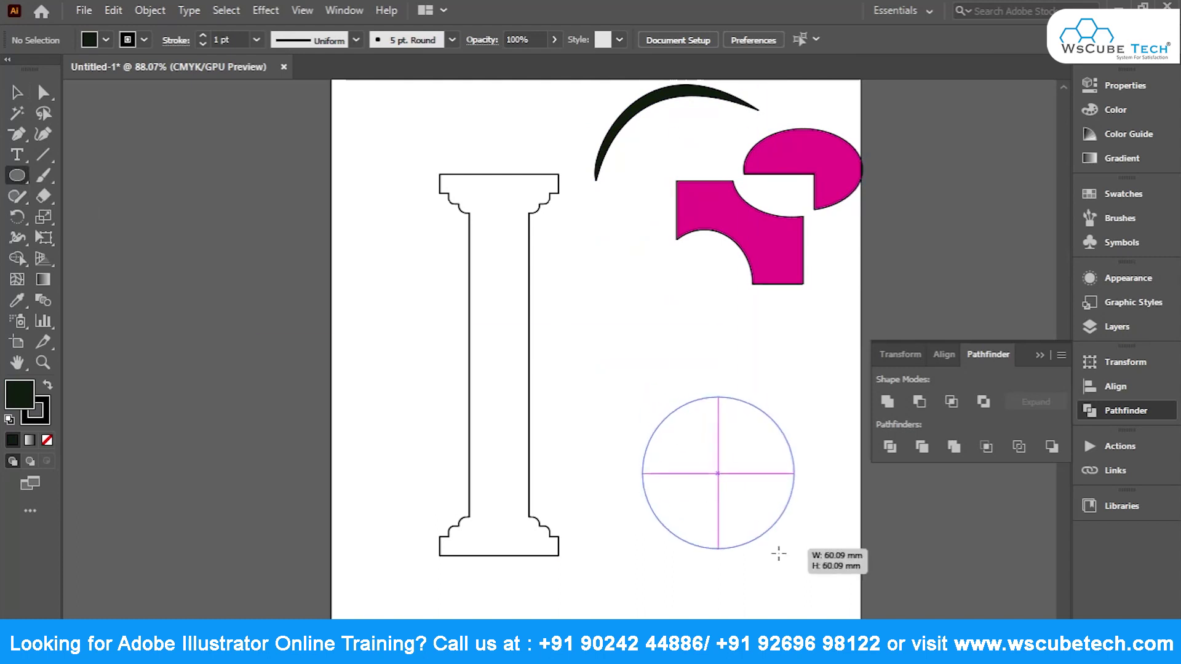
pyautogui.press('v')
pyautogui.moveTo(728, 502); pyautogui.dragTo(696, 469)
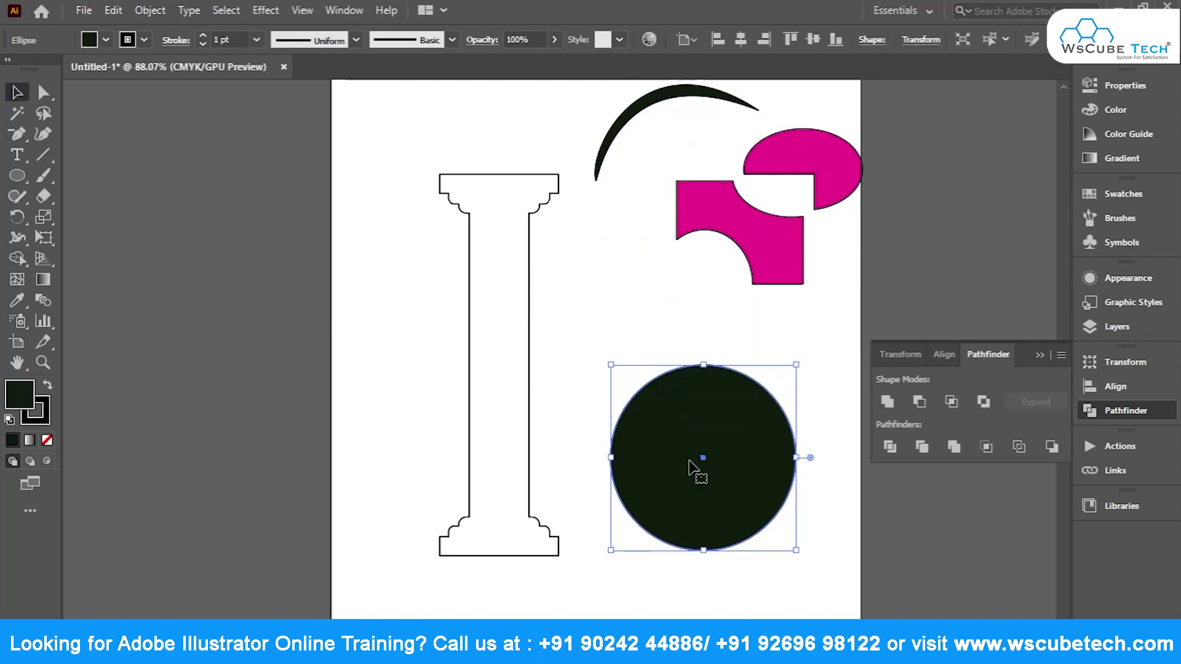
pyautogui.click(24, 179)
pyautogui.moveTo(566, 316); pyautogui.dragTo(809, 565)
pyautogui.press('Delete')
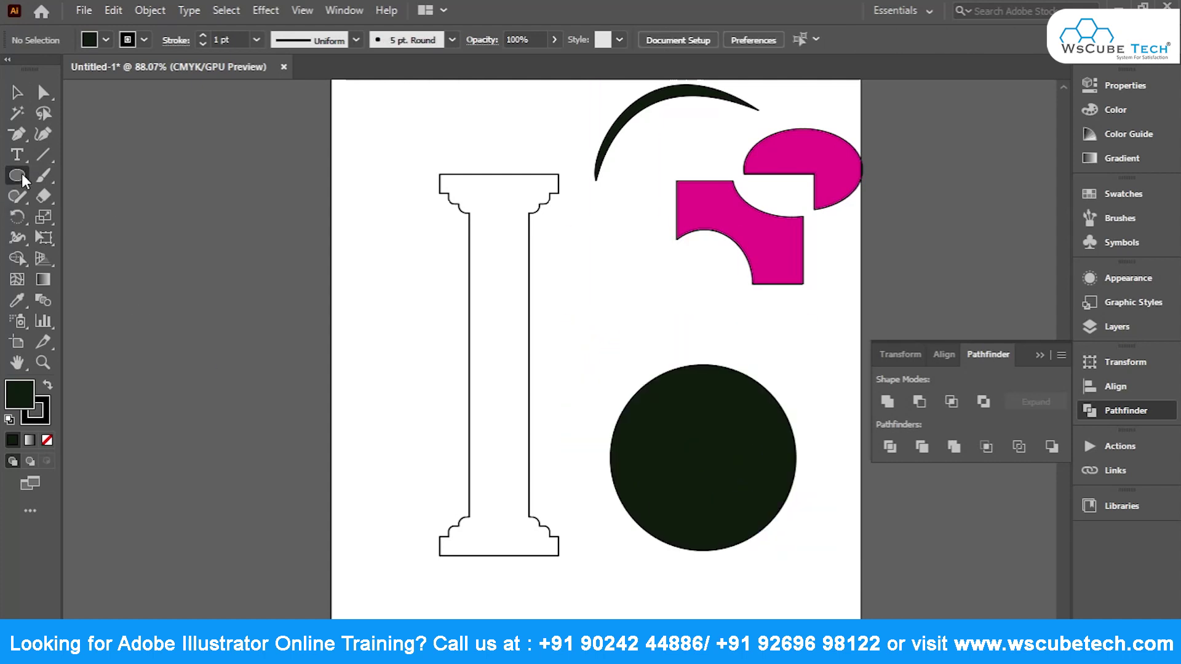
# Draw a rectangle over the circle, fill it orange-red and send it to the back.
pyautogui.click(17, 175)
pyautogui.click(84, 169)
pyautogui.moveTo(550, 312)
pyautogui.mouseDown()
pyautogui.moveTo(609, 380)
pyautogui.moveTo(820, 560)
pyautogui.mouseUp()
pyautogui.click(1120, 194)
pyautogui.click(1023, 249)
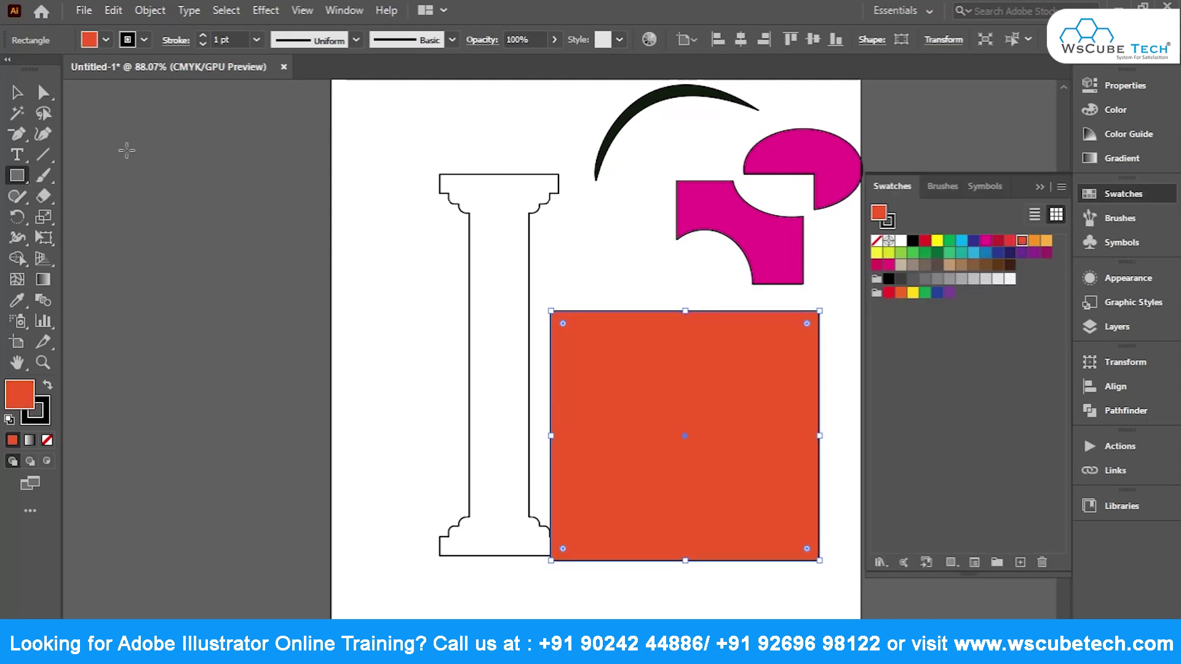
pyautogui.click(17, 92)
pyautogui.hotkey('ctrl', 'shift', '[')
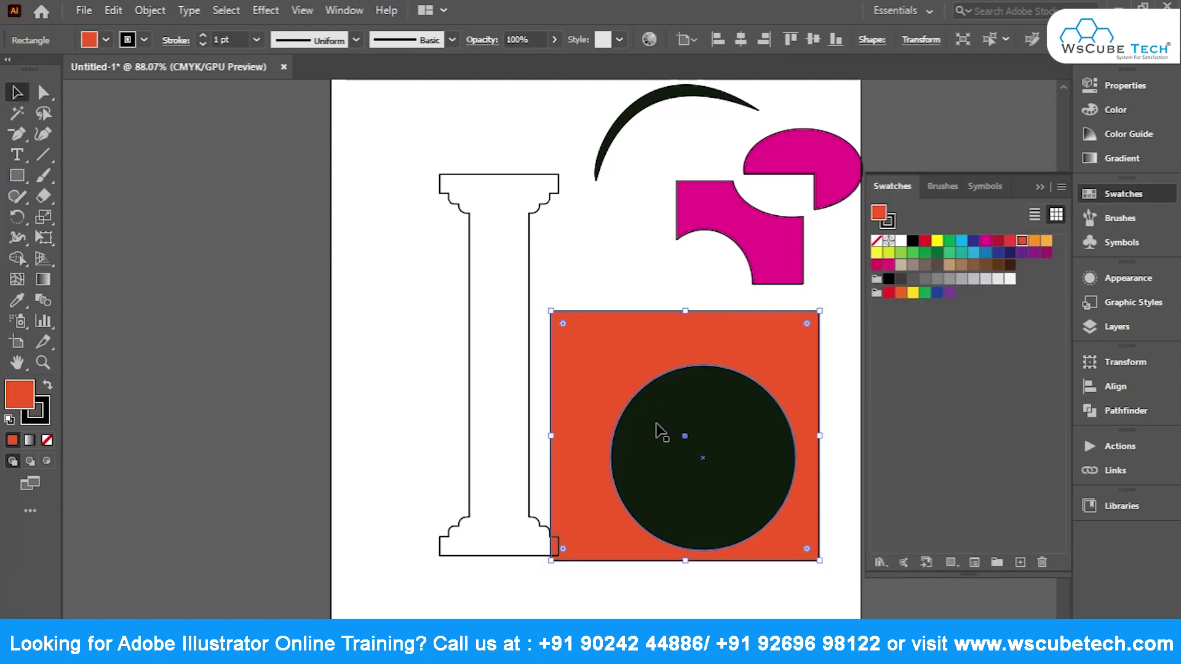
# Centre the circle and rectangle on each other horizontally and vertically.
pyautogui.keyDown('shift'); pyautogui.click(661, 429); pyautogui.keyUp('shift')
pyautogui.click(611, 286)
pyautogui.click(645, 398)
pyautogui.keyDown('shift'); pyautogui.click(629, 348); pyautogui.keyUp('shift')
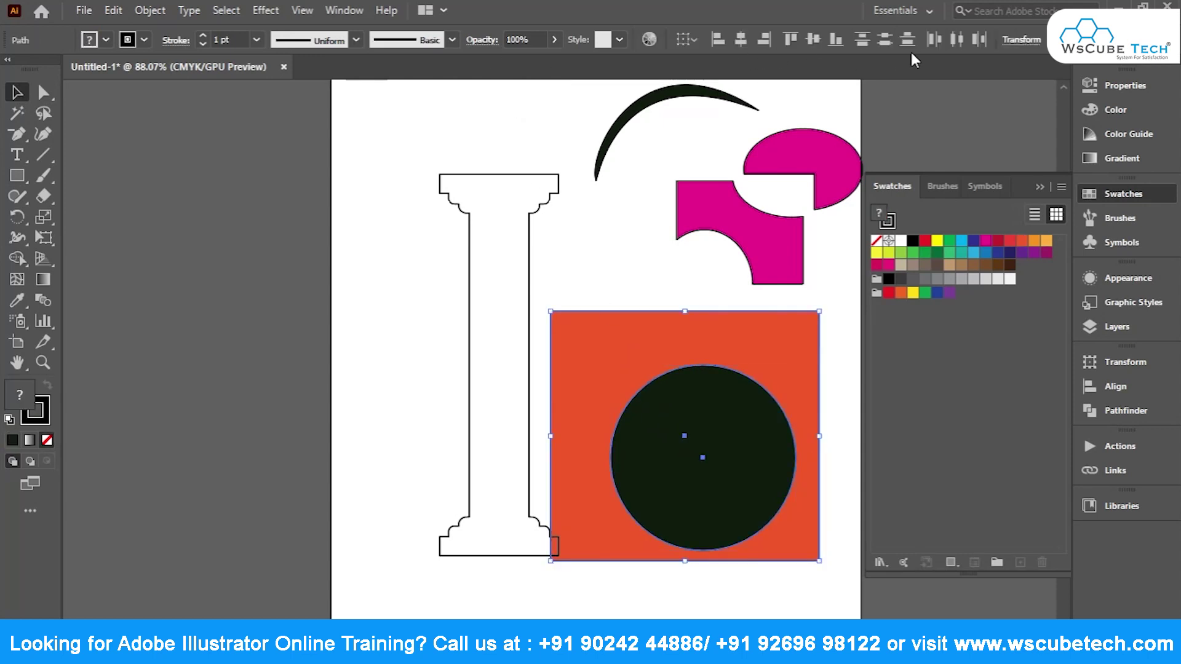
pyautogui.click(742, 39)
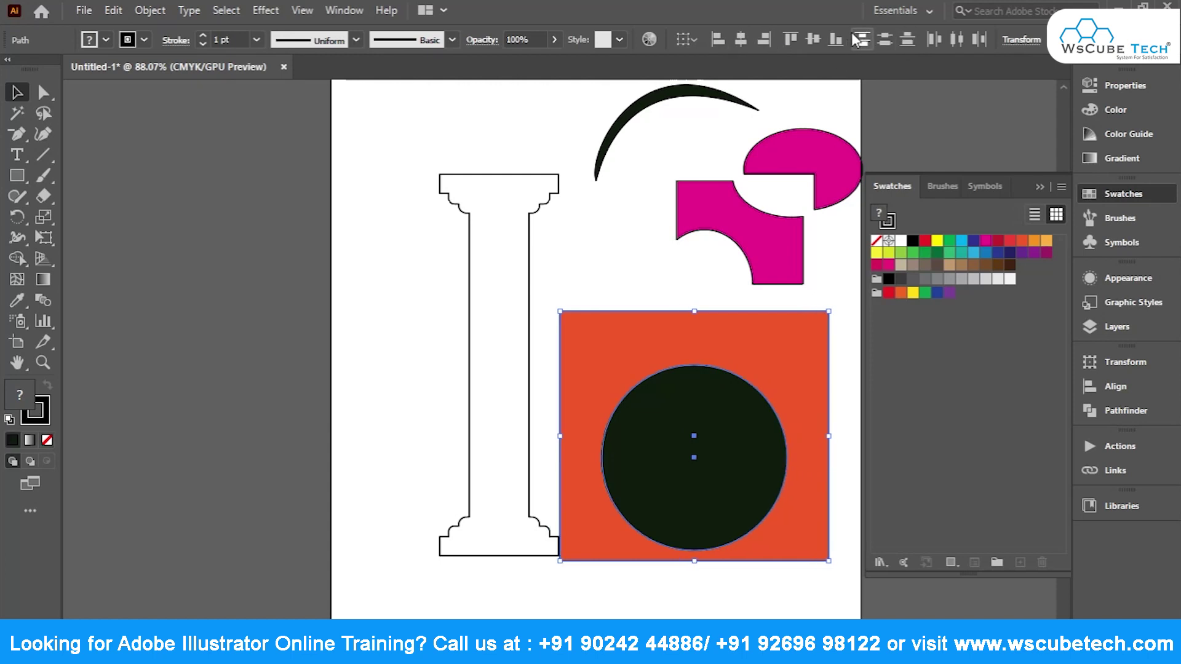
pyautogui.click(813, 39)
# Check the Align panel settings, keeping alignment relative to the selection.
pyautogui.click(1095, 387)
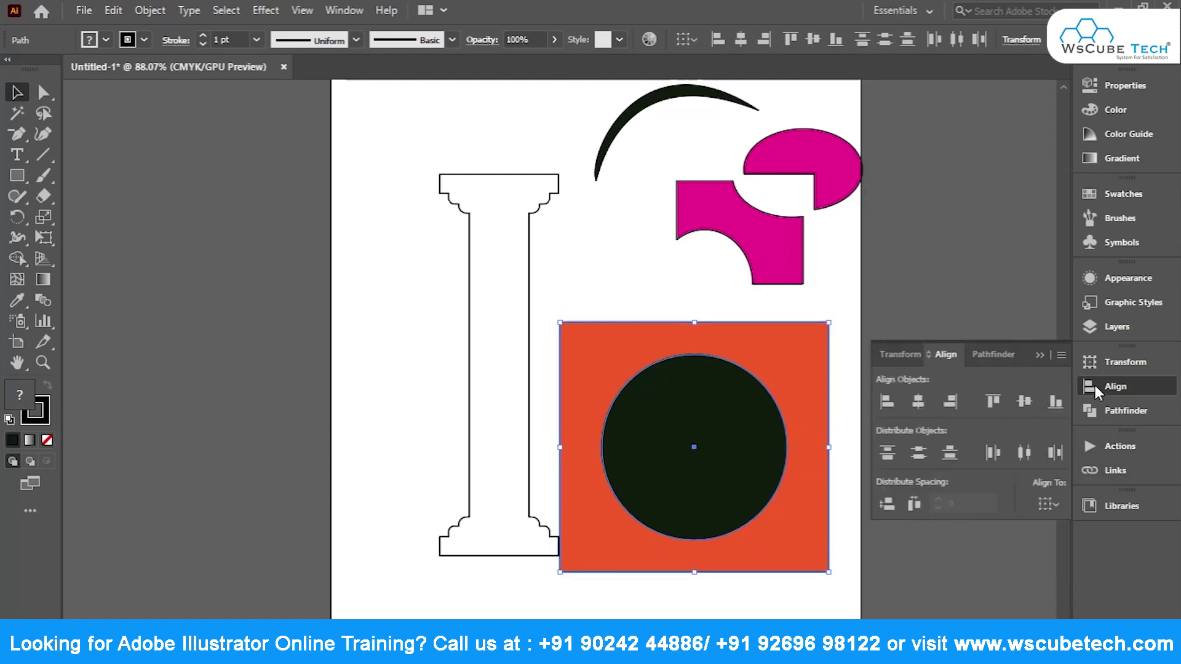
pyautogui.click(896, 356)
pyautogui.click(947, 353)
pyautogui.click(1051, 503)
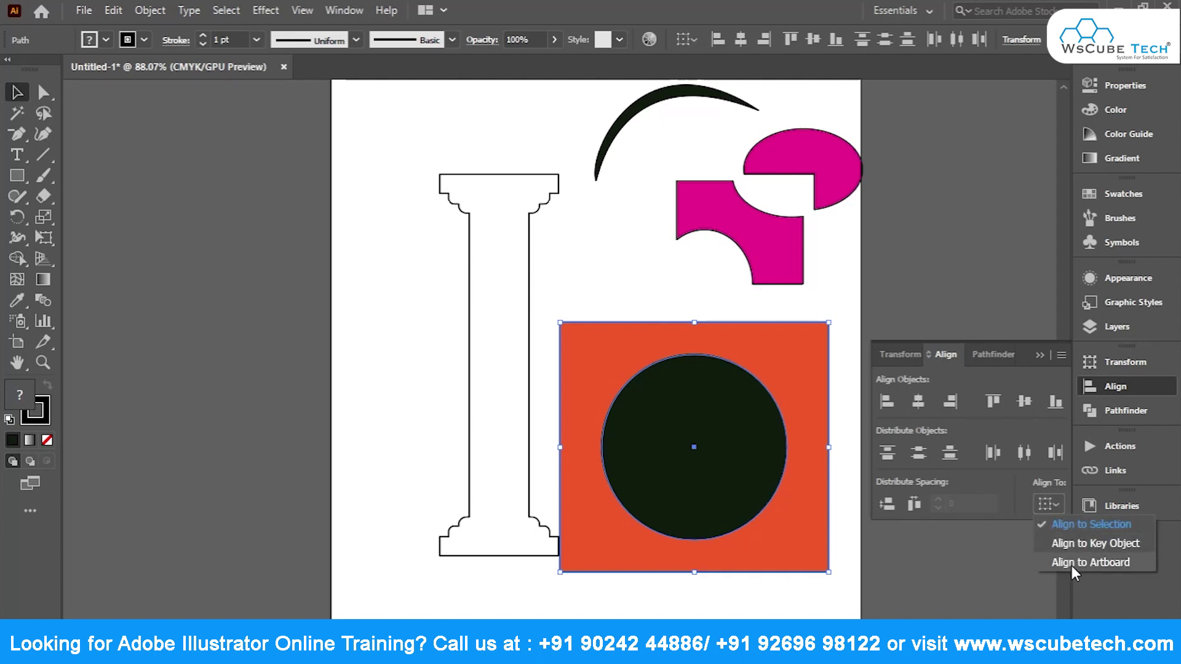
pyautogui.click(1060, 500)
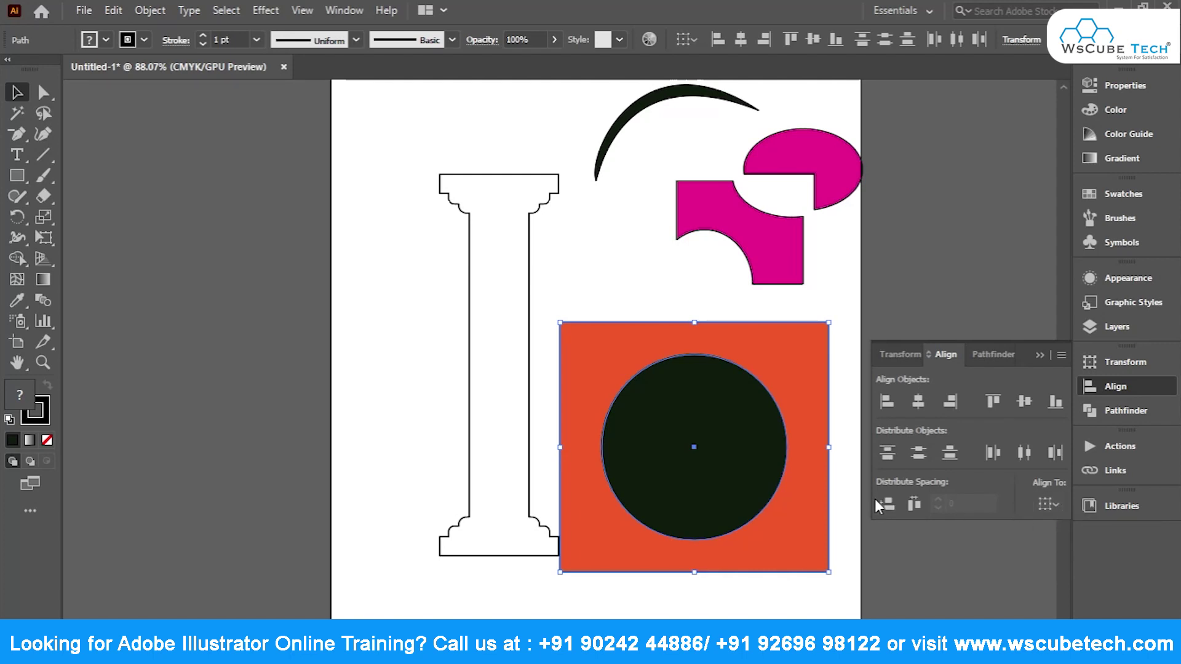
pyautogui.click(1099, 385)
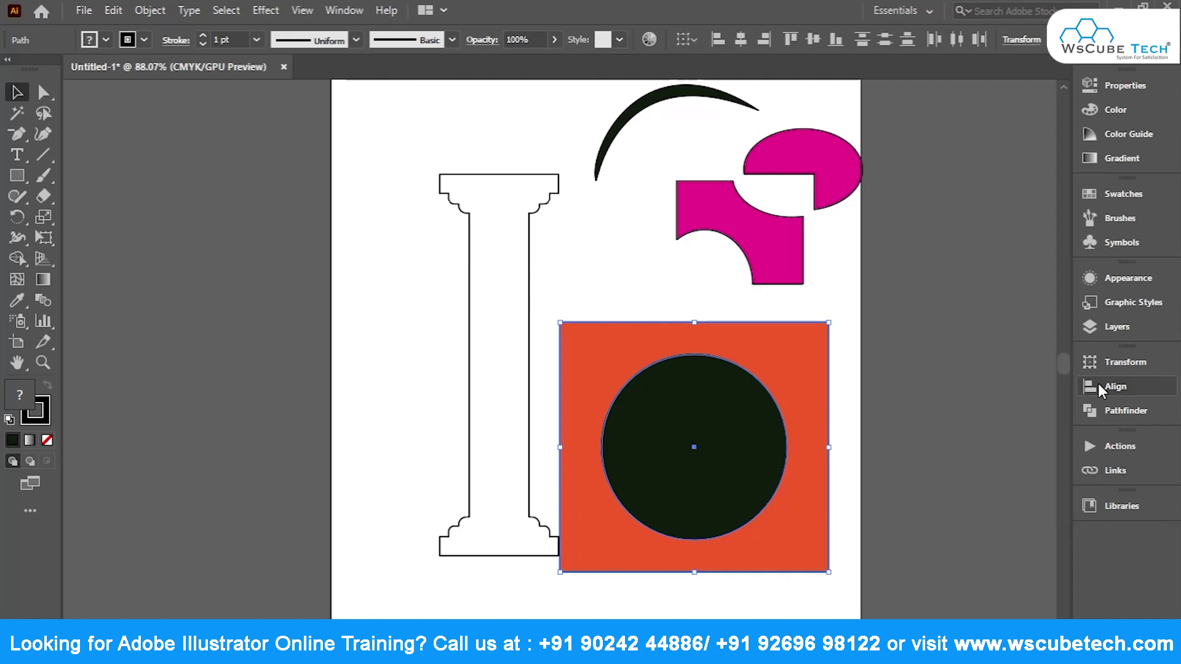
pyautogui.click(616, 277)
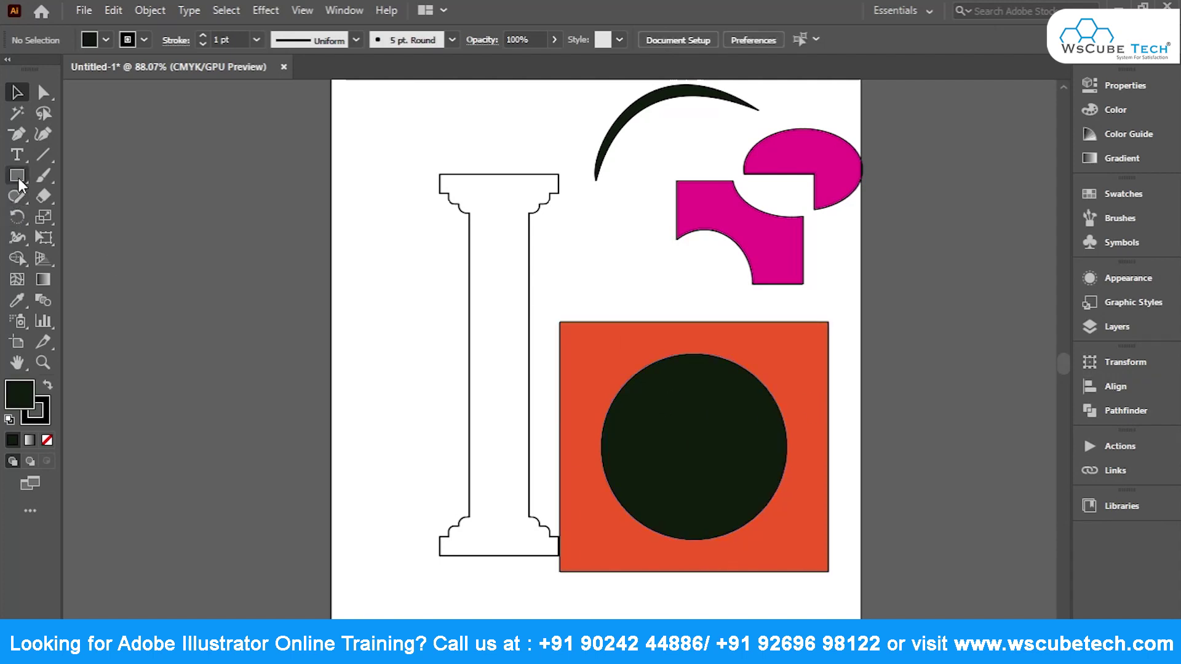
pyautogui.click(18, 179)
# Try drawing a star with the Star Tool by dragging from the circle's centre.
pyautogui.click(90, 259)
pyautogui.moveTo(690, 447)
pyautogui.mouseDown()
pyautogui.moveTo(744, 544)
pyautogui.moveTo(759, 518)
pyautogui.moveTo(698, 417)
pyautogui.mouseUp()
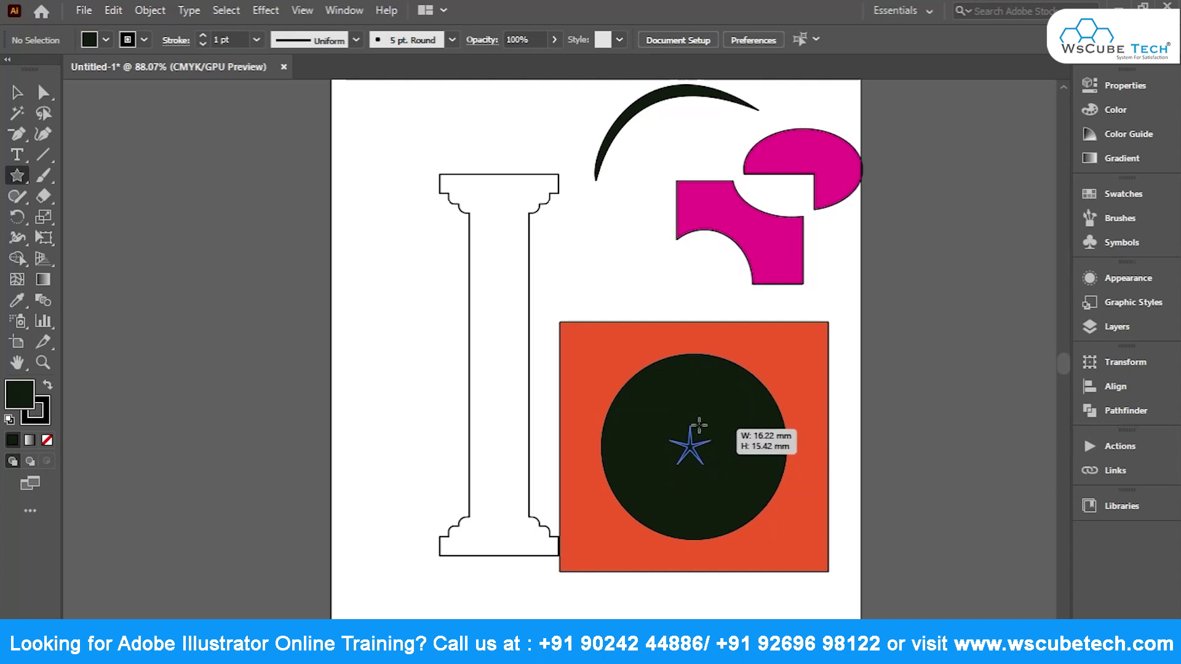
pyautogui.moveTo(698, 418)
pyautogui.mouseDown()
pyautogui.moveTo(808, 609)
pyautogui.moveTo(672, 530)
pyautogui.moveTo(661, 456)
pyautogui.moveTo(726, 485)
pyautogui.mouseUp()
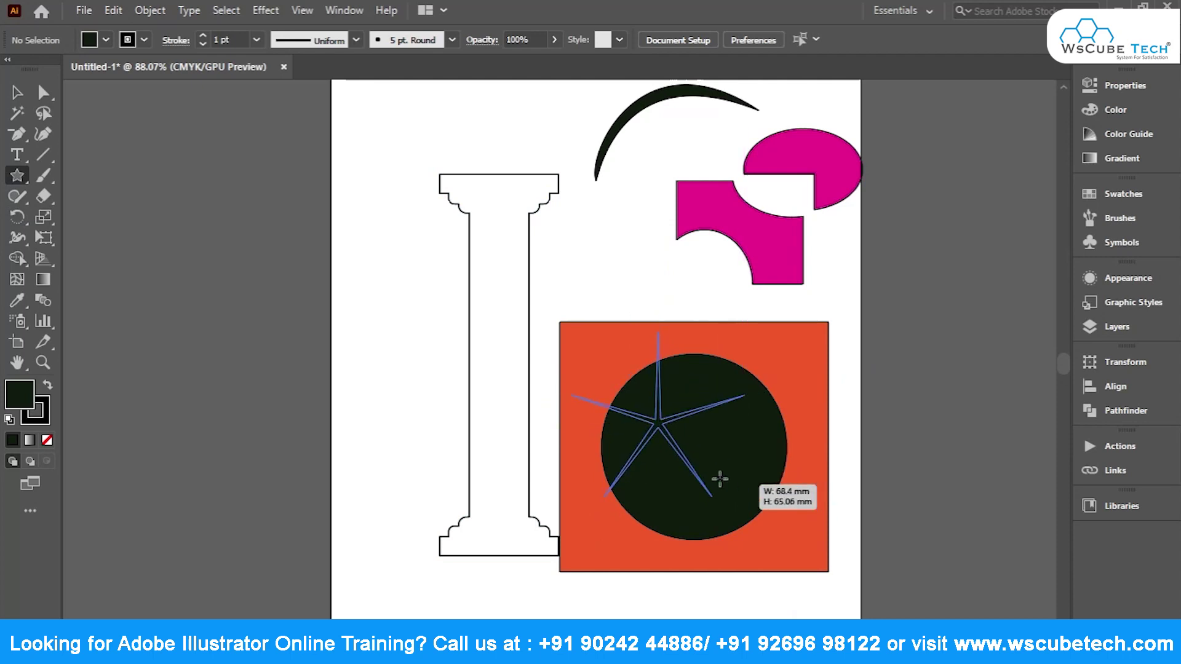
pyautogui.moveTo(727, 485); pyautogui.dragTo(658, 423)
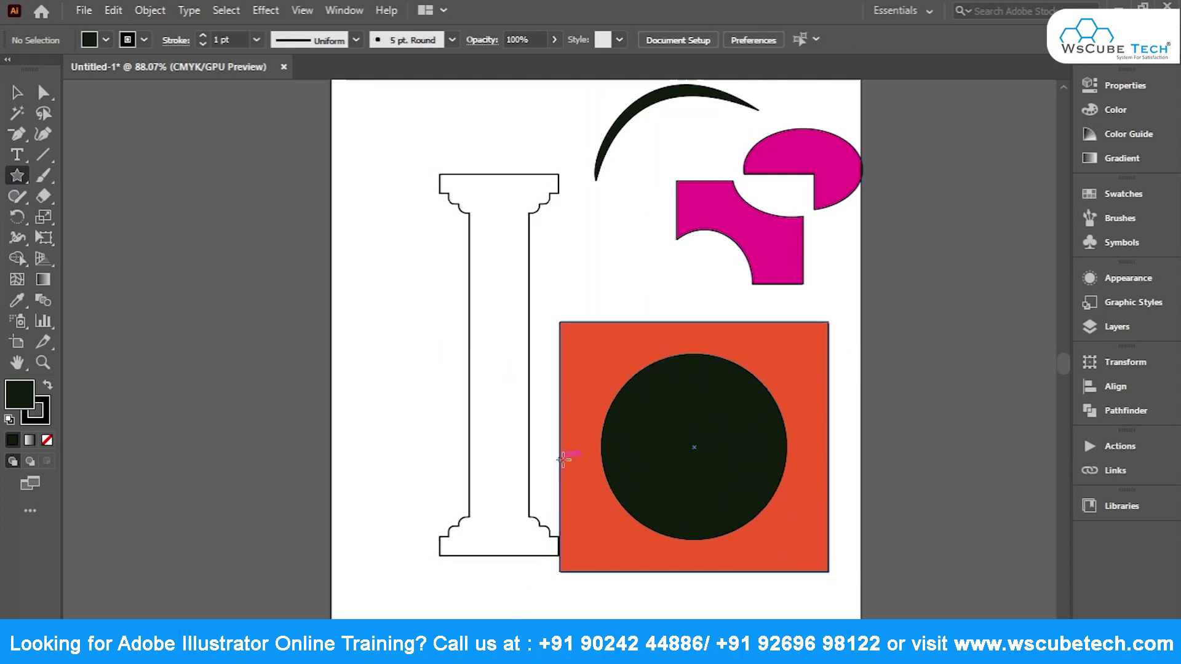
pyautogui.rightClick(17, 175)
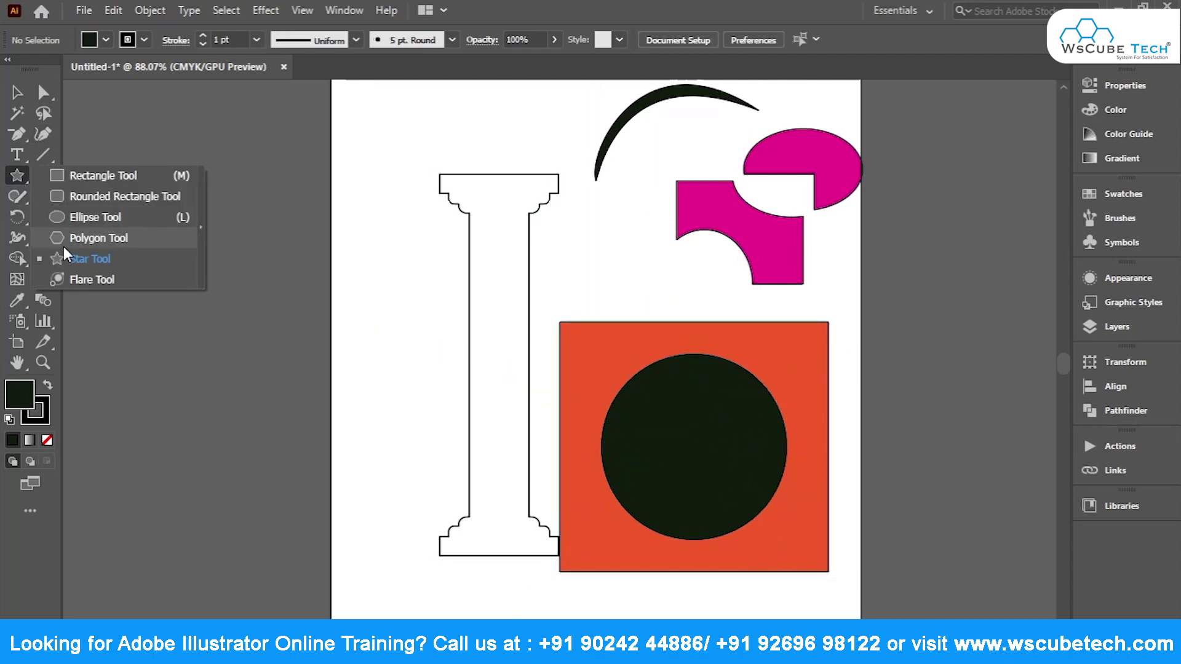
pyautogui.click(81, 263)
pyautogui.moveTo(700, 430); pyautogui.dragTo(91, 266)
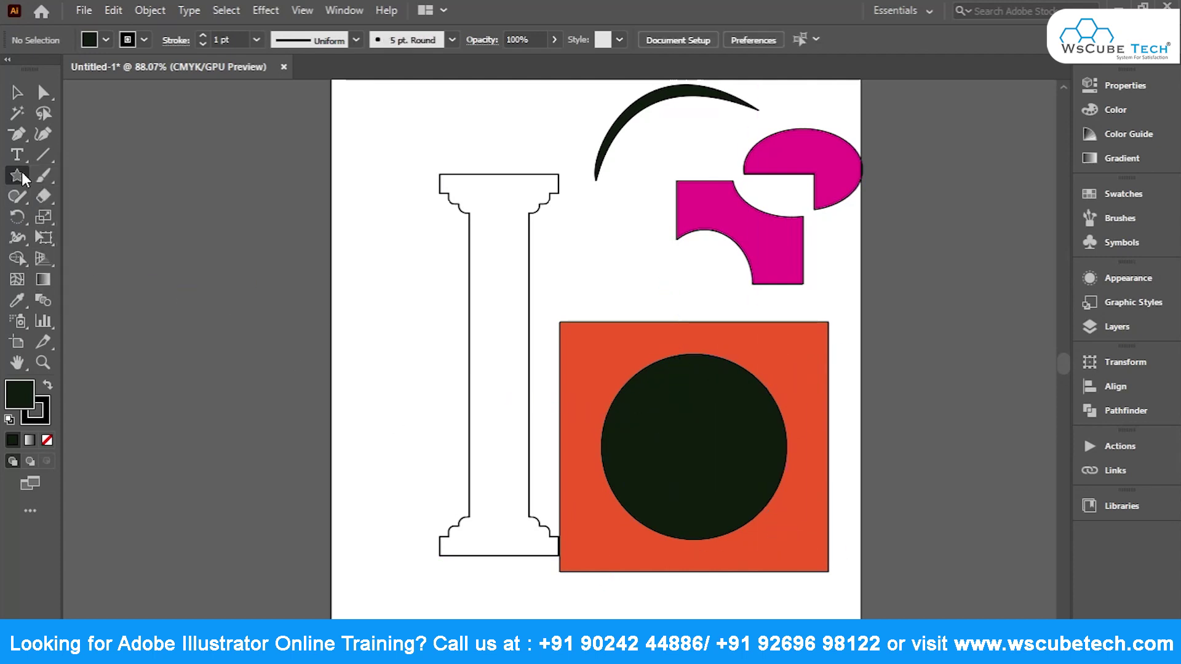
# Create an 8-point star with Radius 1 of 50 mm and Radius 2 of 25 mm.
pyautogui.click(444, 280)
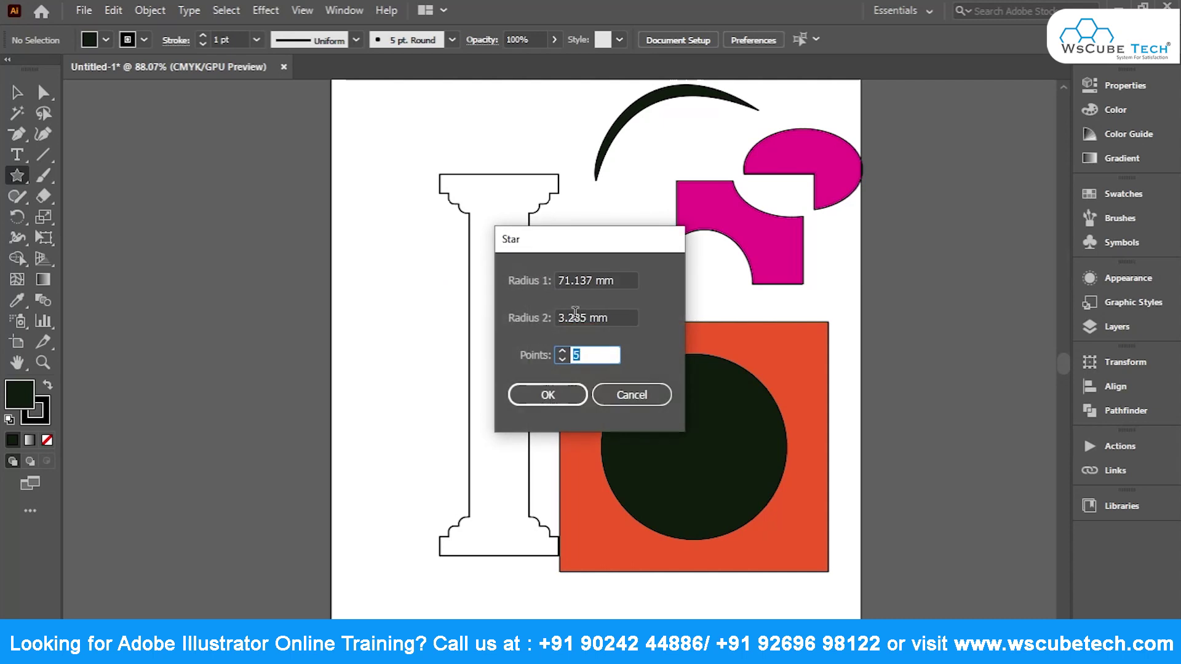
pyautogui.click(562, 351)
pyautogui.write('8')
pyautogui.click(609, 282)
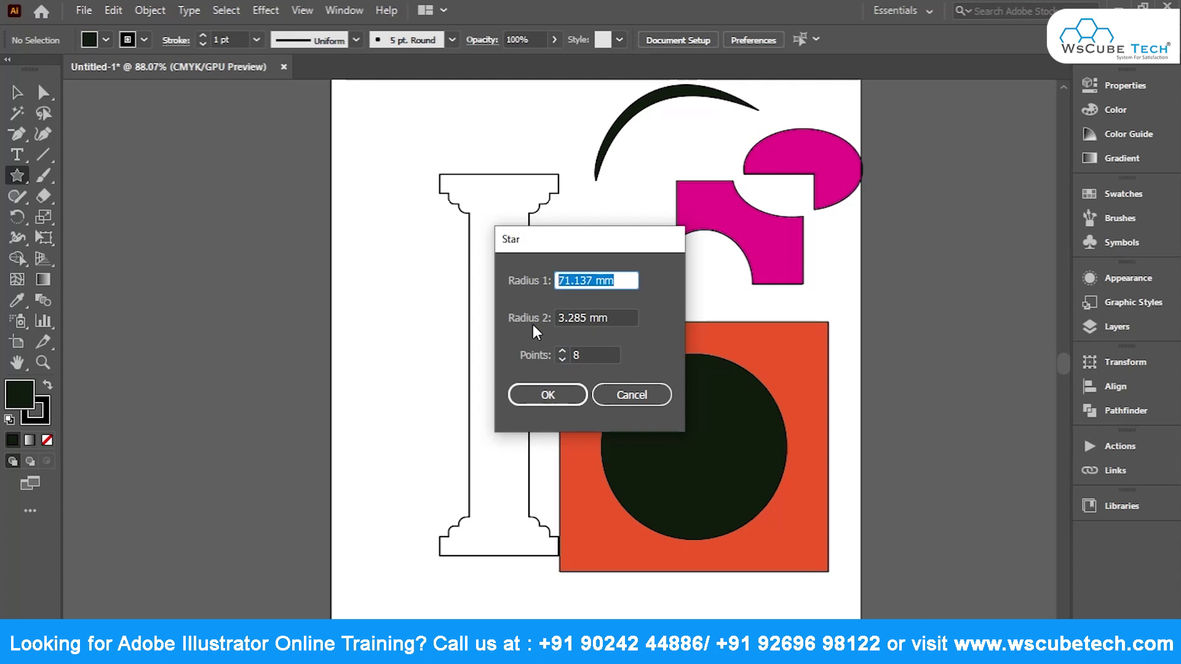
pyautogui.write('50')
pyautogui.click(618, 317)
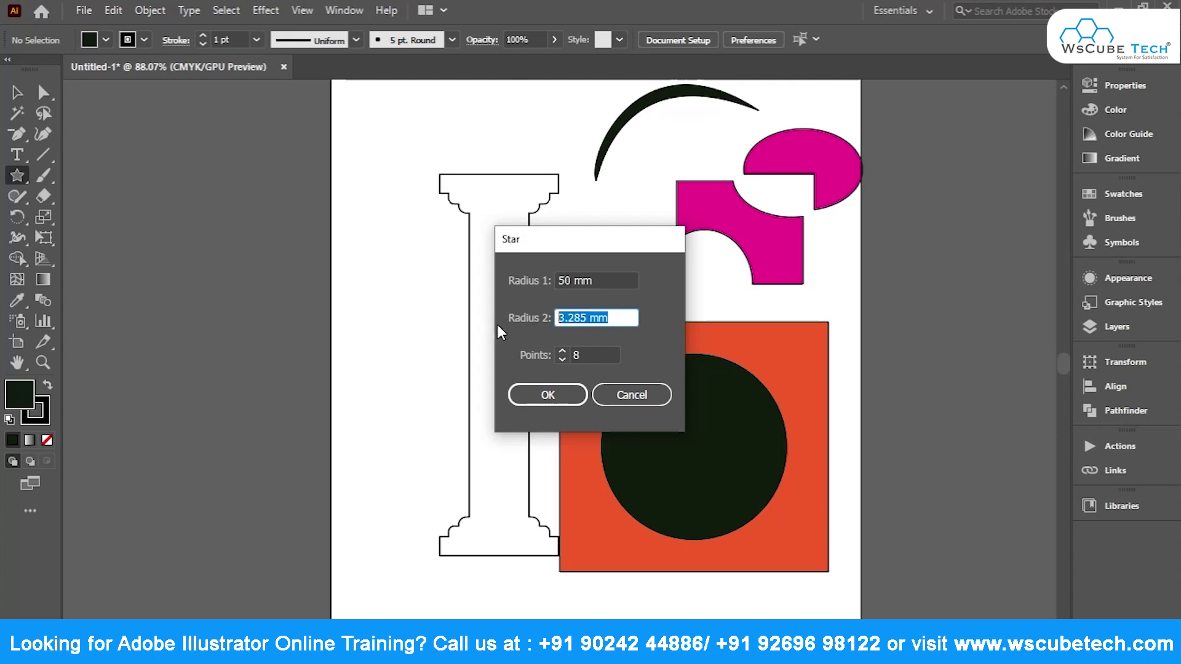
pyautogui.write('25')
pyautogui.click(545, 396)
pyautogui.click(17, 93)
pyautogui.click(1117, 194)
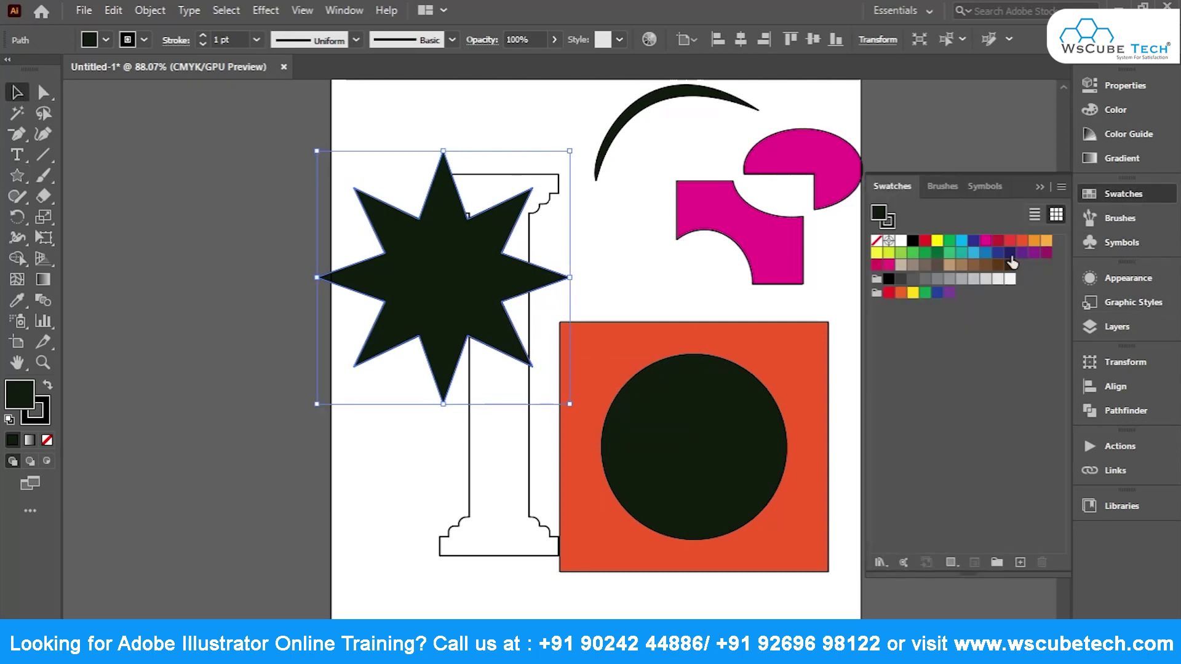
# Fill the star light orange, move it onto the red square and enlarge it.
pyautogui.click(1022, 240)
pyautogui.click(1046, 241)
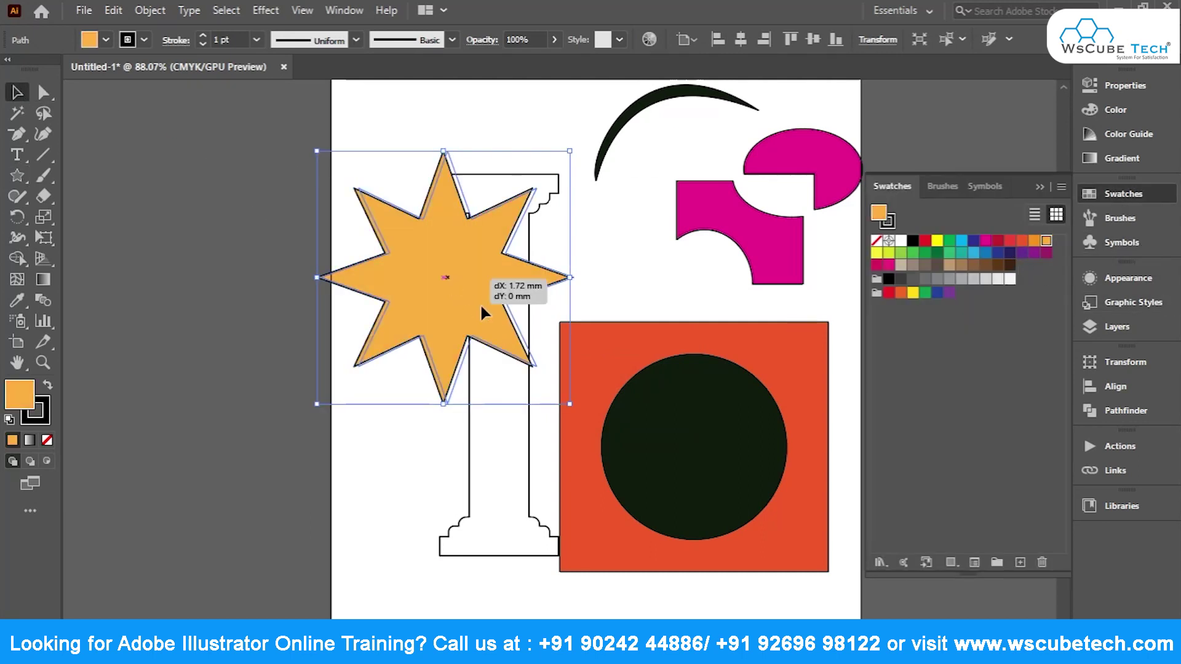
pyautogui.moveTo(451, 285); pyautogui.dragTo(699, 464)
pyautogui.moveTo(574, 578); pyautogui.dragTo(534, 613)
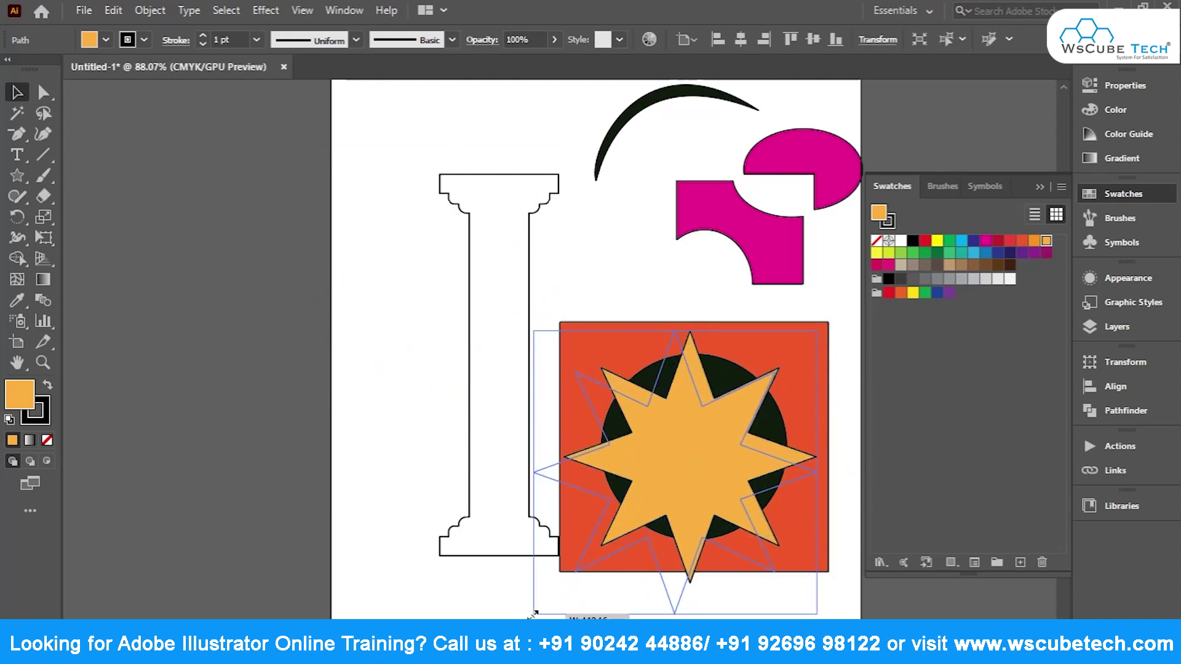
pyautogui.moveTo(534, 613); pyautogui.dragTo(528, 619)
pyautogui.moveTo(689, 530)
pyautogui.mouseDown()
pyautogui.moveTo(725, 486)
pyautogui.moveTo(713, 456)
pyautogui.mouseUp()
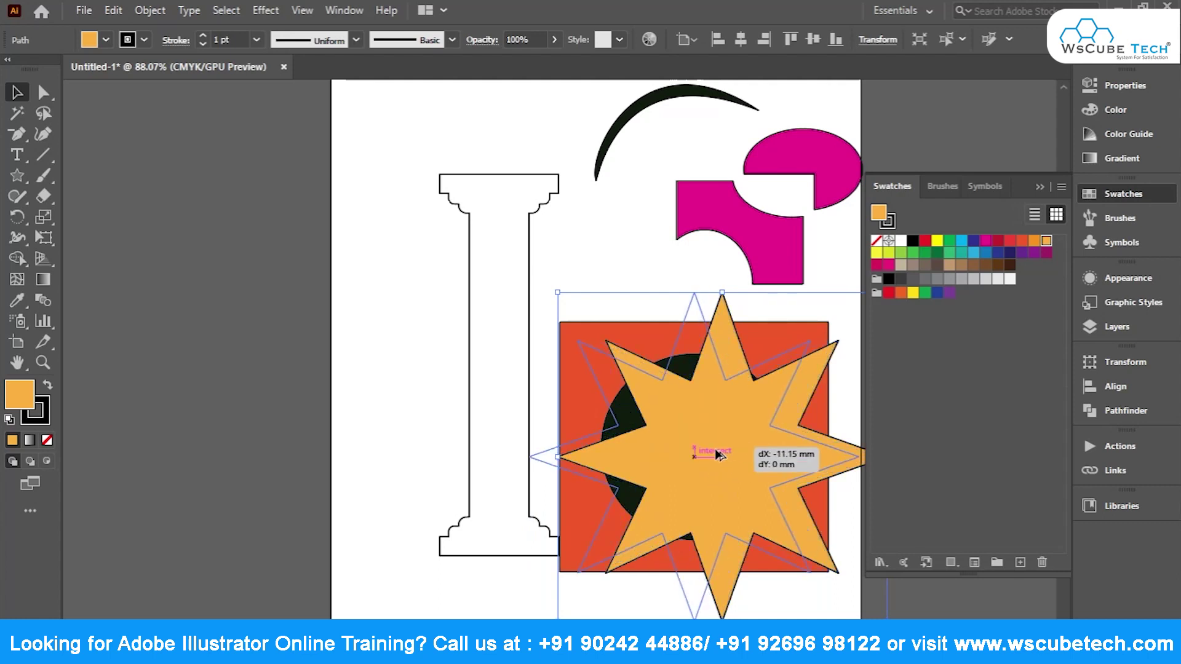
pyautogui.press('Delete')
# Shrink the star to fit inside the square, centre it, and select all three shapes.
pyautogui.click(735, 448)
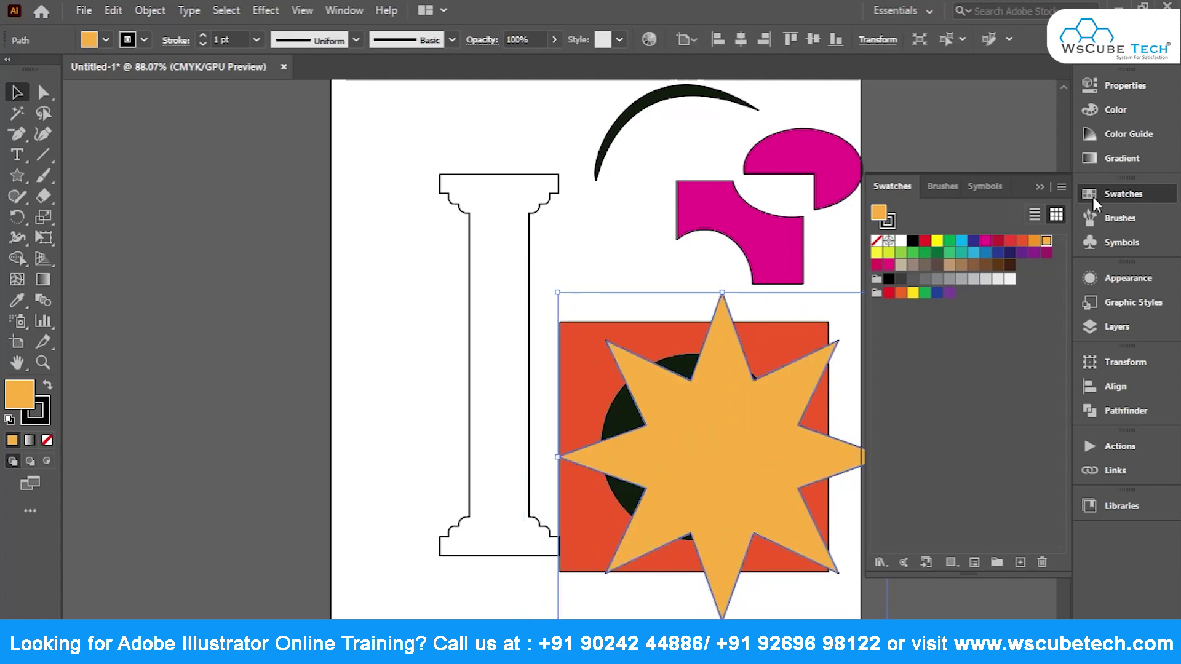
pyautogui.click(1040, 188)
pyautogui.moveTo(888, 294); pyautogui.dragTo(854, 312)
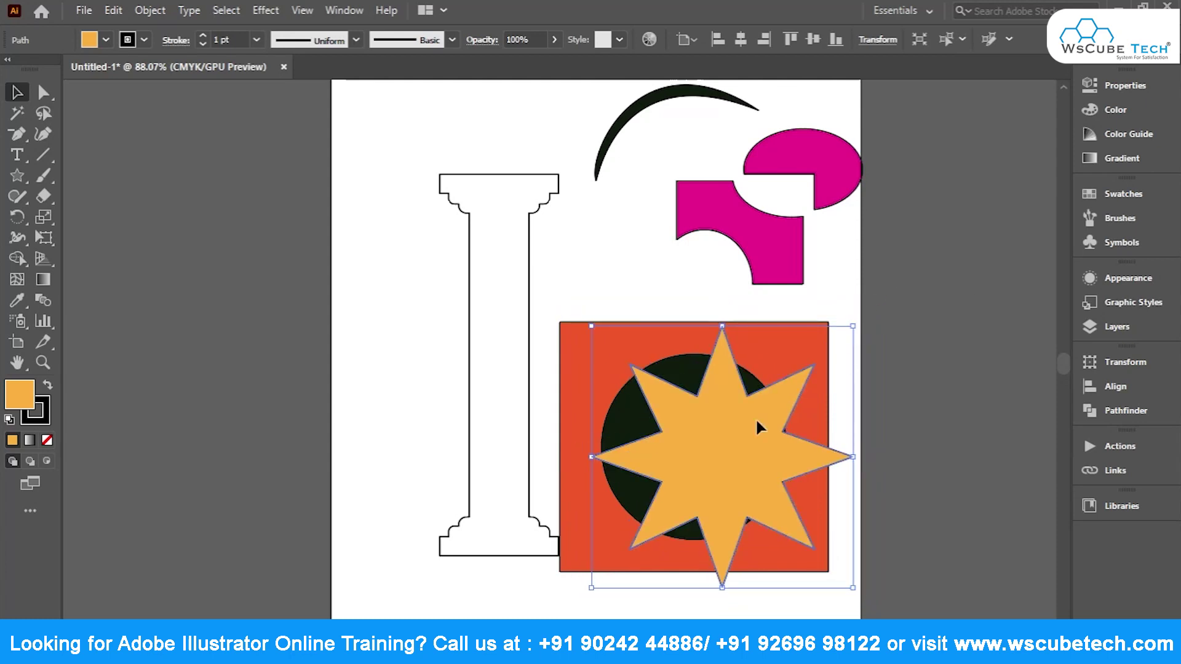
pyautogui.moveTo(755, 418); pyautogui.dragTo(726, 409)
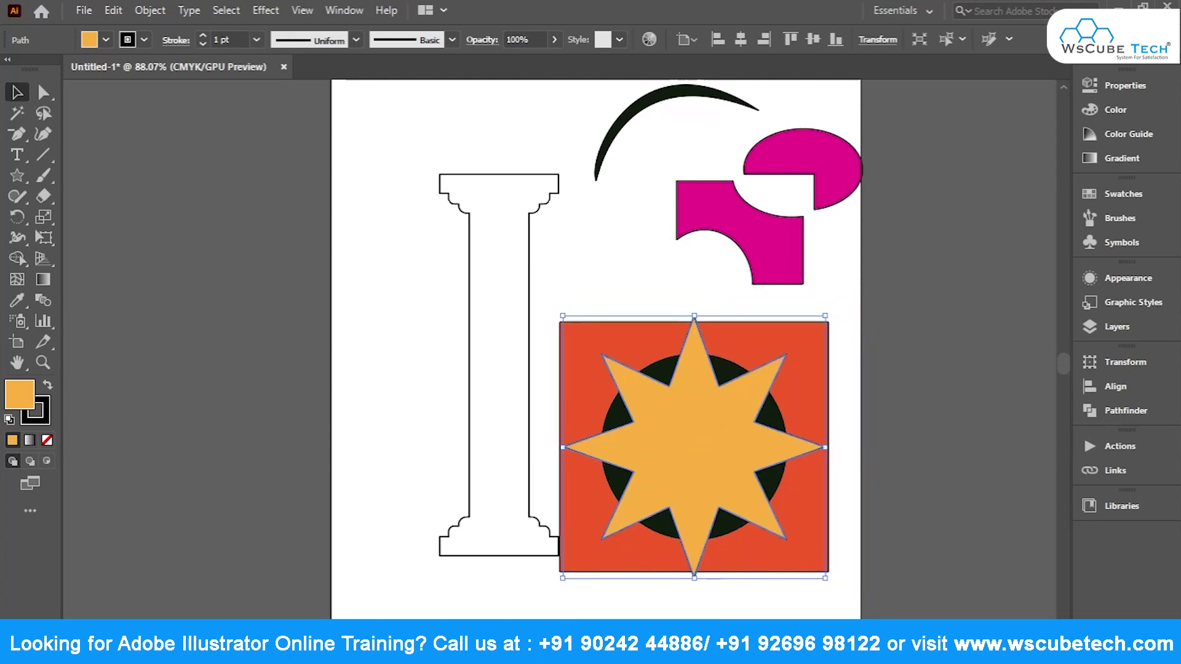
pyautogui.click(694, 386)
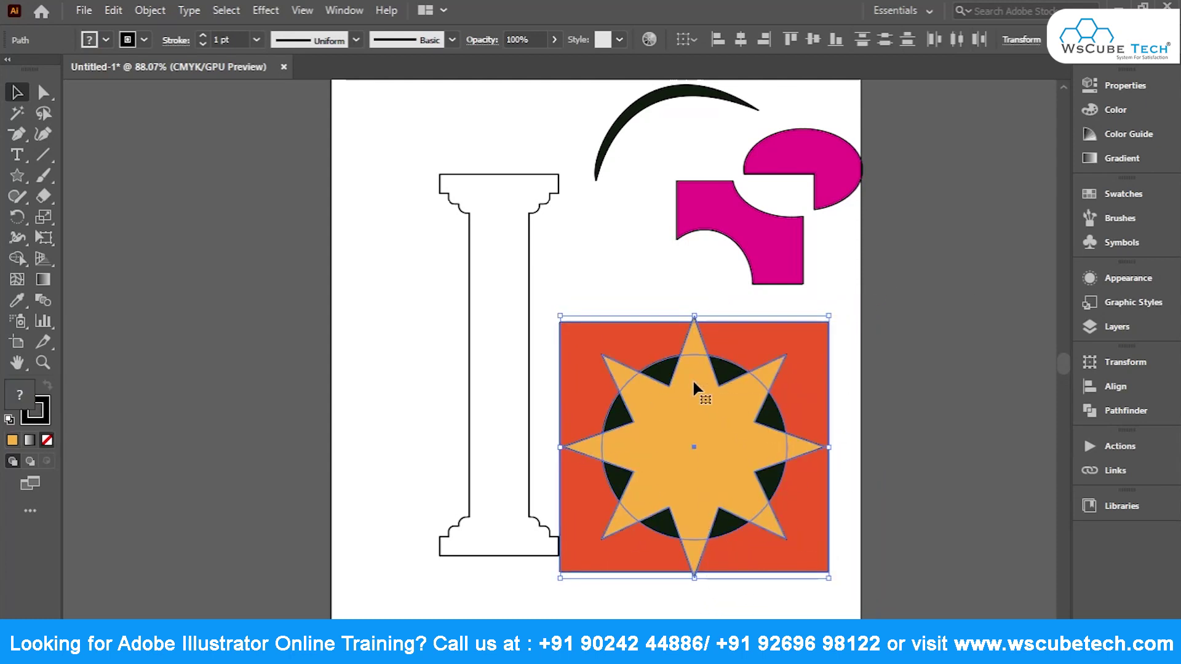
# Set alignment relative to the artboard, shift the pillar left, and move the star tile up-left.
pyautogui.click(1098, 389)
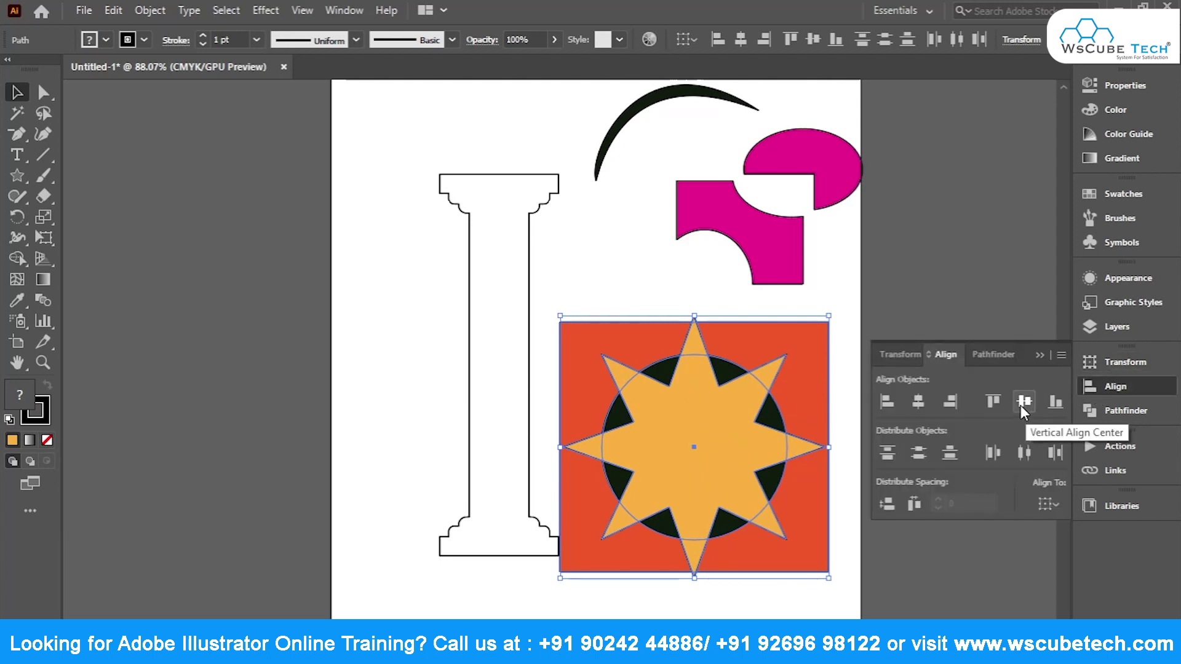
pyautogui.click(1049, 503)
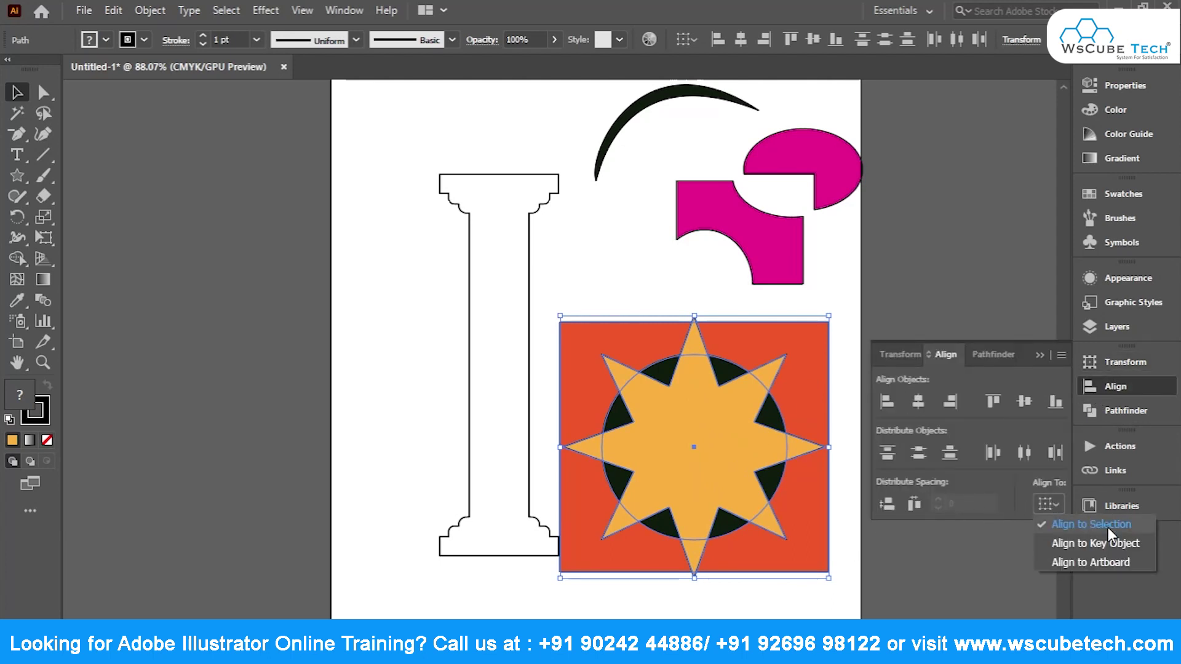
pyautogui.click(449, 433)
pyautogui.moveTo(528, 403); pyautogui.dragTo(360, 380)
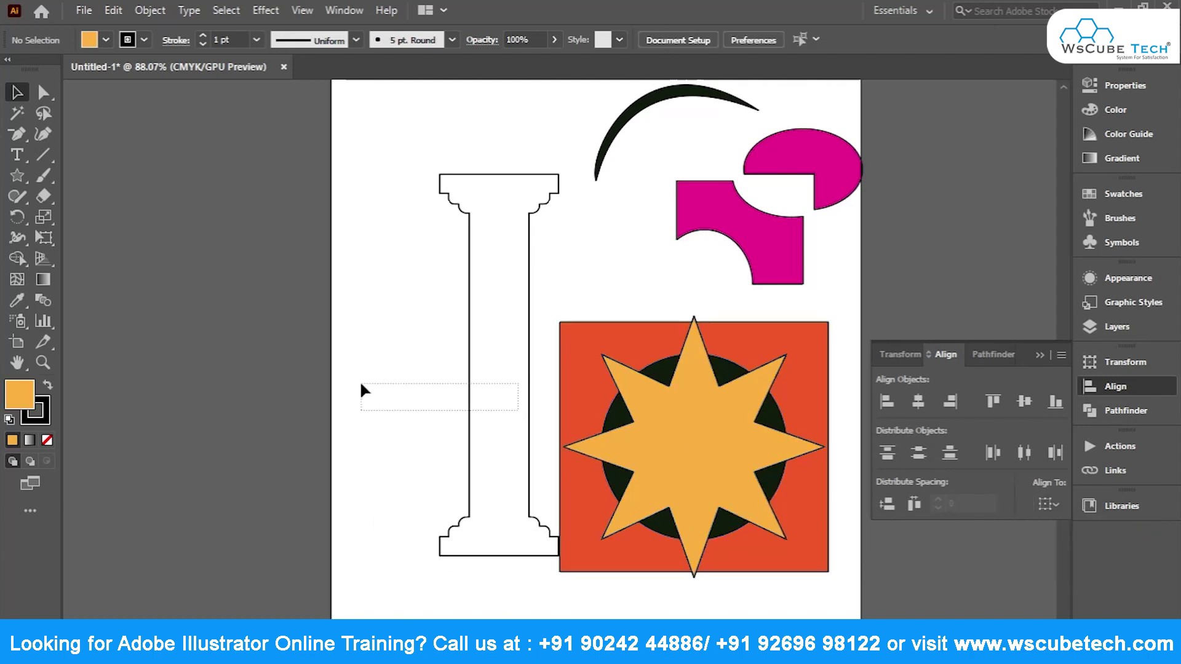
pyautogui.moveTo(473, 400); pyautogui.dragTo(359, 395)
pyautogui.moveTo(506, 305); pyautogui.dragTo(825, 569)
pyautogui.moveTo(762, 478); pyautogui.dragTo(710, 450)
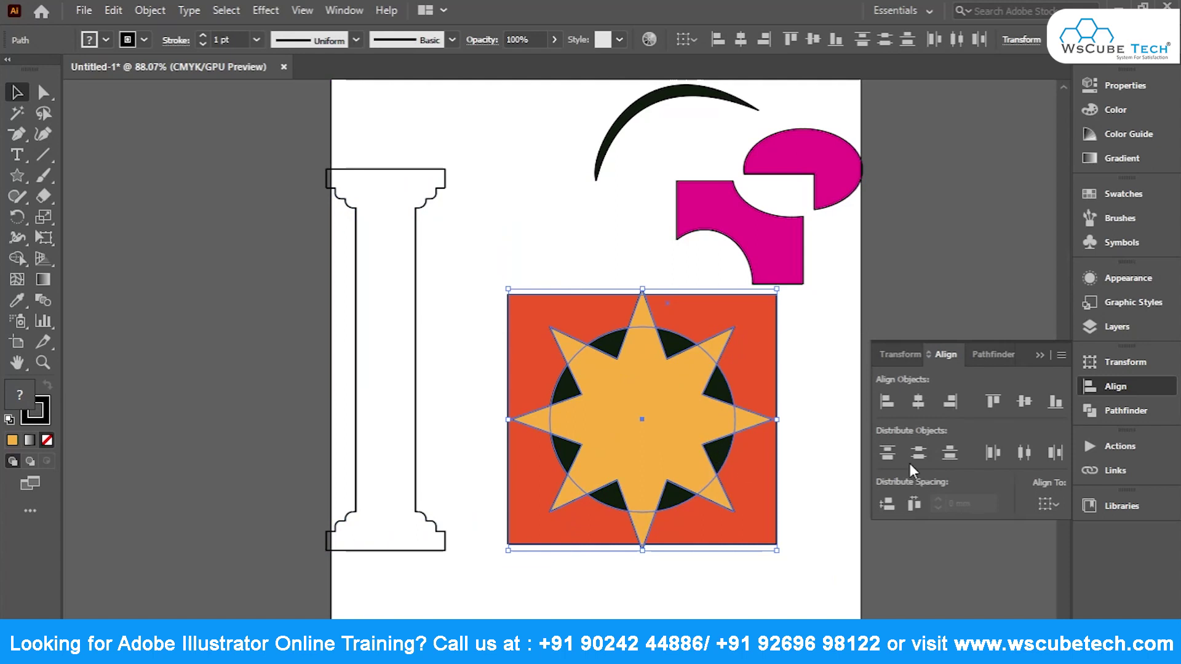
pyautogui.click(1117, 412)
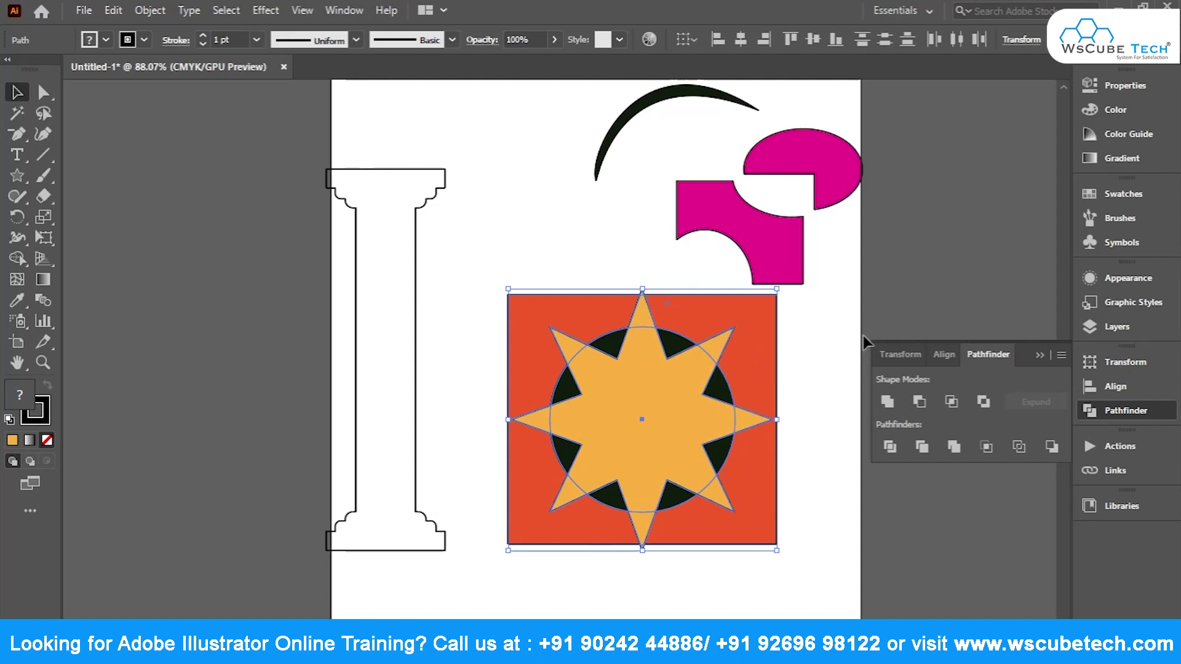
# Divide the star, circle and square with Pathfinder Divide, move the result left, and ungroup it.
pyautogui.click(889, 448)
pyautogui.click(747, 565)
pyautogui.click(744, 509)
pyautogui.moveTo(744, 508)
pyautogui.mouseDown()
pyautogui.moveTo(566, 456)
pyautogui.moveTo(634, 419)
pyautogui.moveTo(709, 450)
pyautogui.moveTo(662, 423)
pyautogui.moveTo(715, 438)
pyautogui.mouseUp()
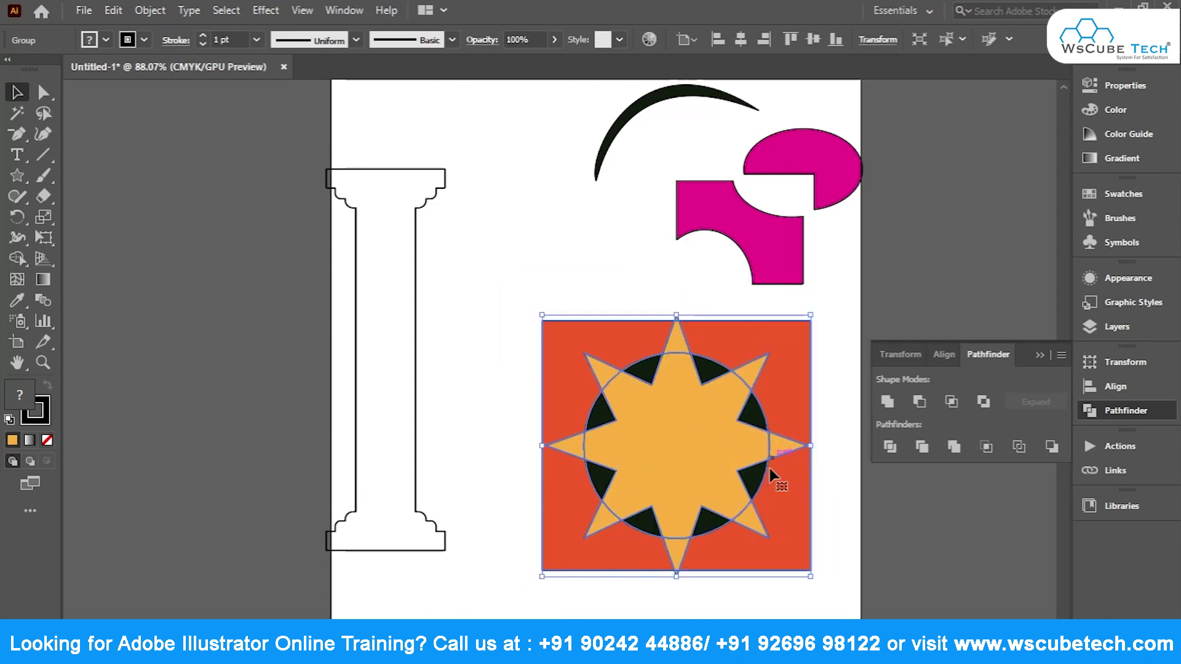
pyautogui.moveTo(769, 468); pyautogui.dragTo(715, 465)
pyautogui.rightClick(649, 397)
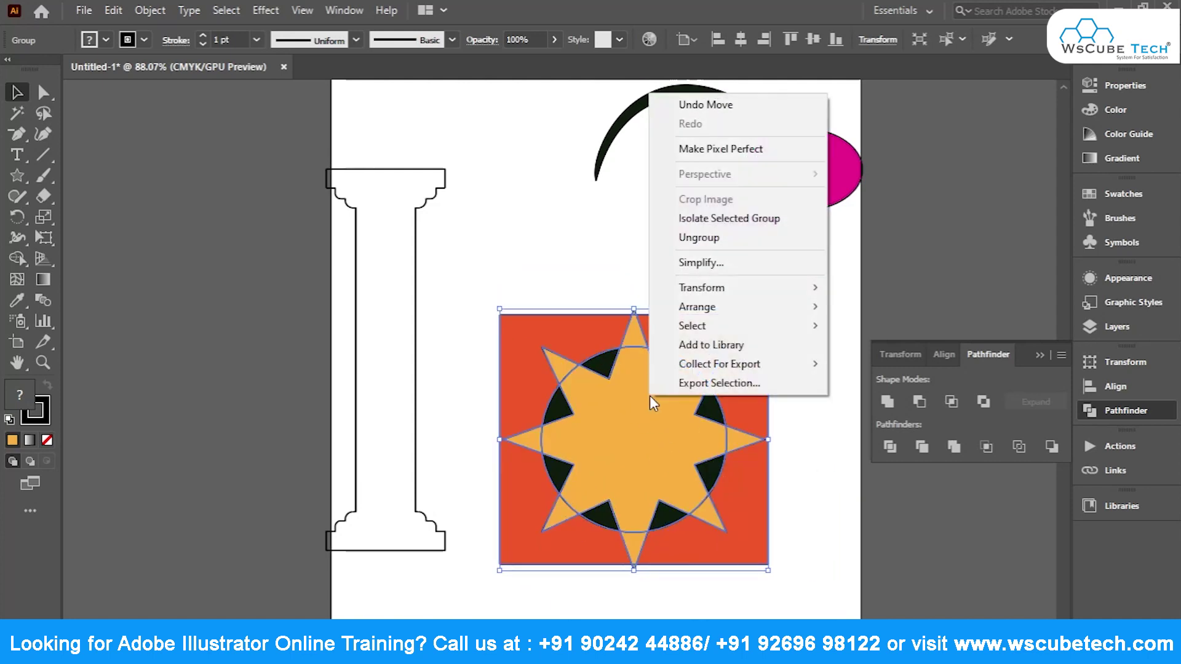
pyautogui.click(704, 238)
# Pull a square piece and a circle wedge out, undoing each to check the cuts.
pyautogui.click(583, 263)
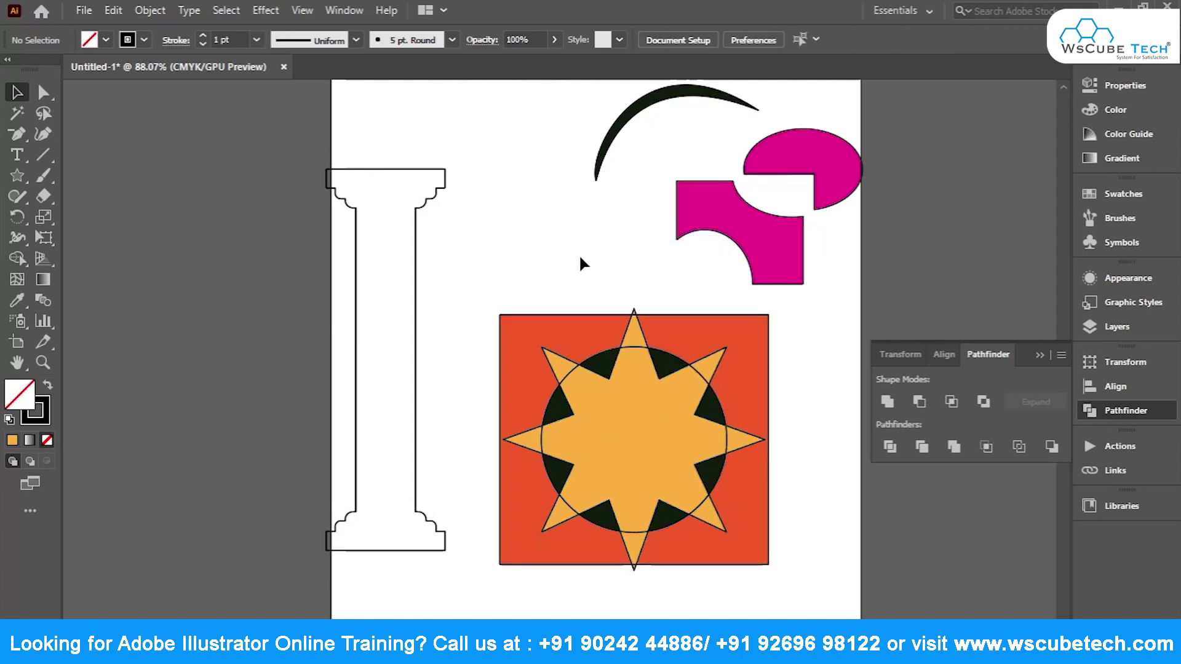
pyautogui.click(748, 502)
pyautogui.moveTo(748, 502); pyautogui.dragTo(815, 545)
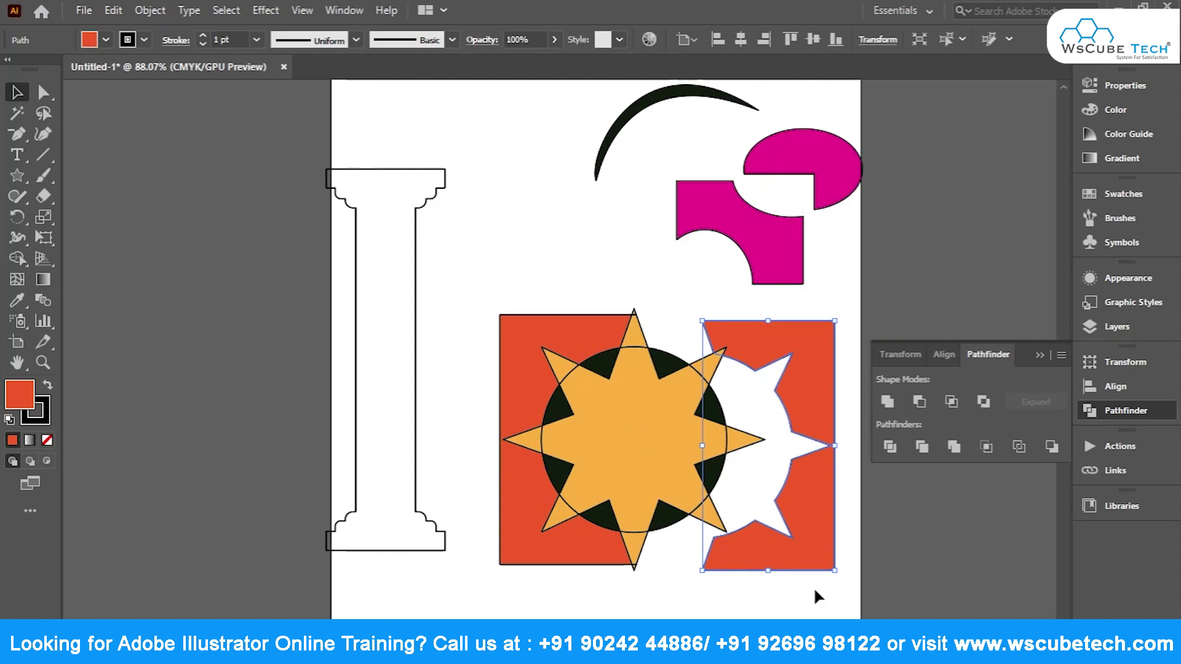
pyautogui.moveTo(742, 369); pyautogui.dragTo(474, 359)
pyautogui.hotkey('ctrl', 'z')
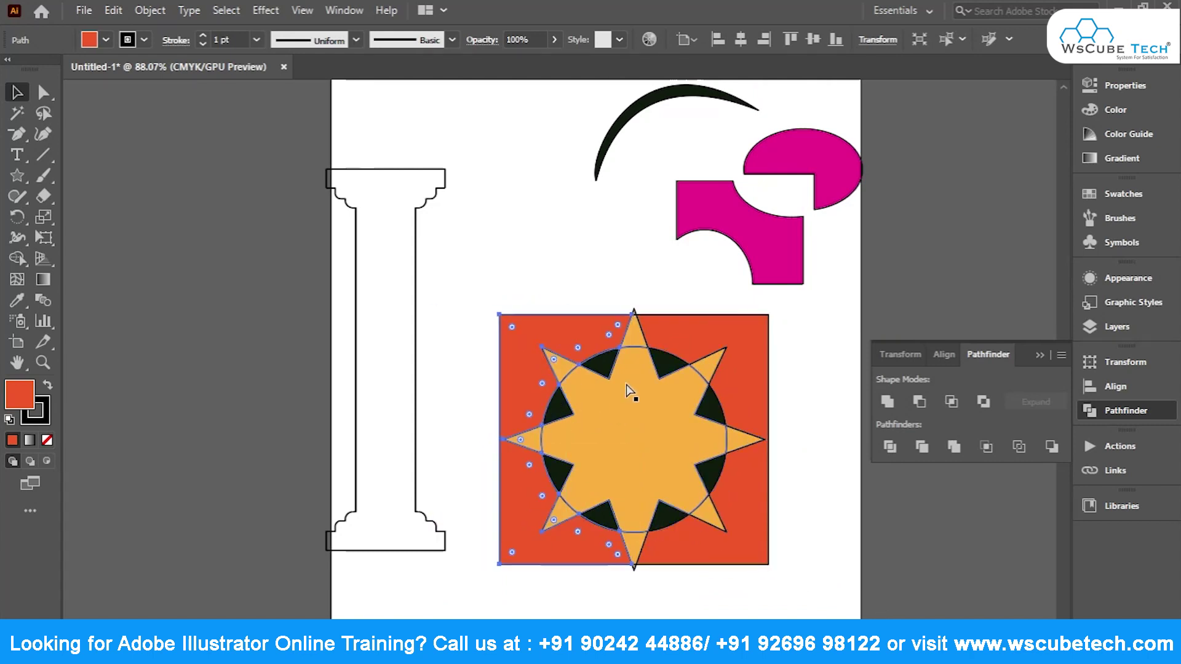
pyautogui.click(609, 364)
pyautogui.moveTo(609, 364); pyautogui.dragTo(576, 280)
pyautogui.hotkey('ctrl', 'z')
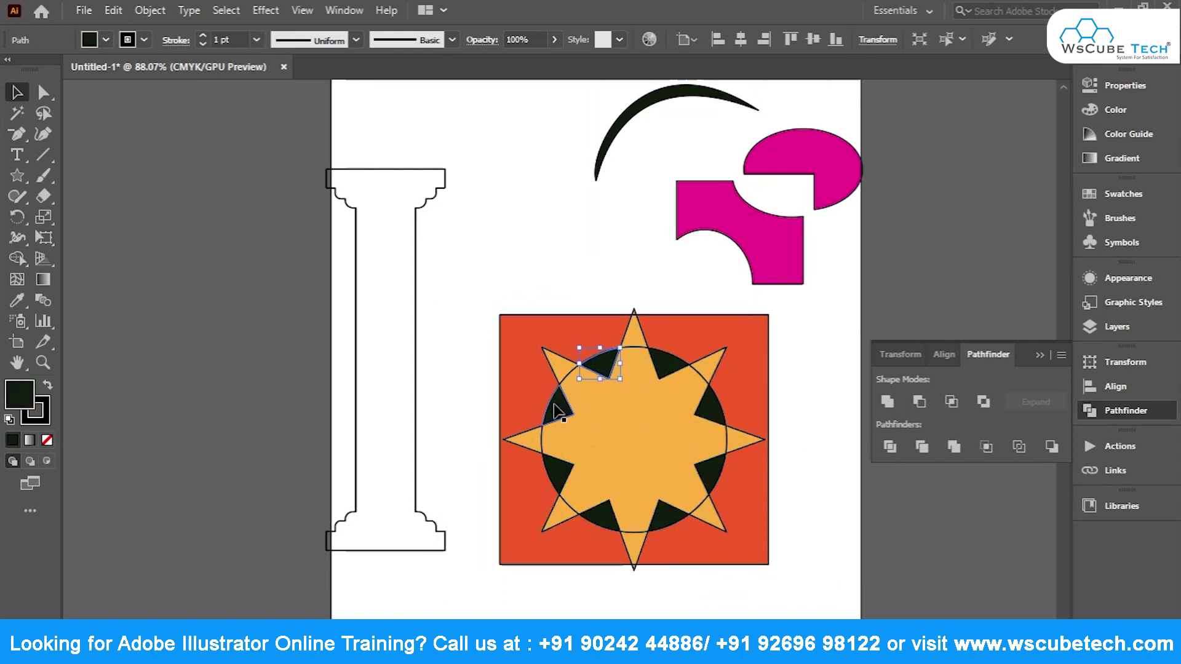
# Pull the star piece and its bottom tip away, undo both, then select all tile pieces.
pyautogui.click(635, 401)
pyautogui.moveTo(635, 406); pyautogui.dragTo(876, 500)
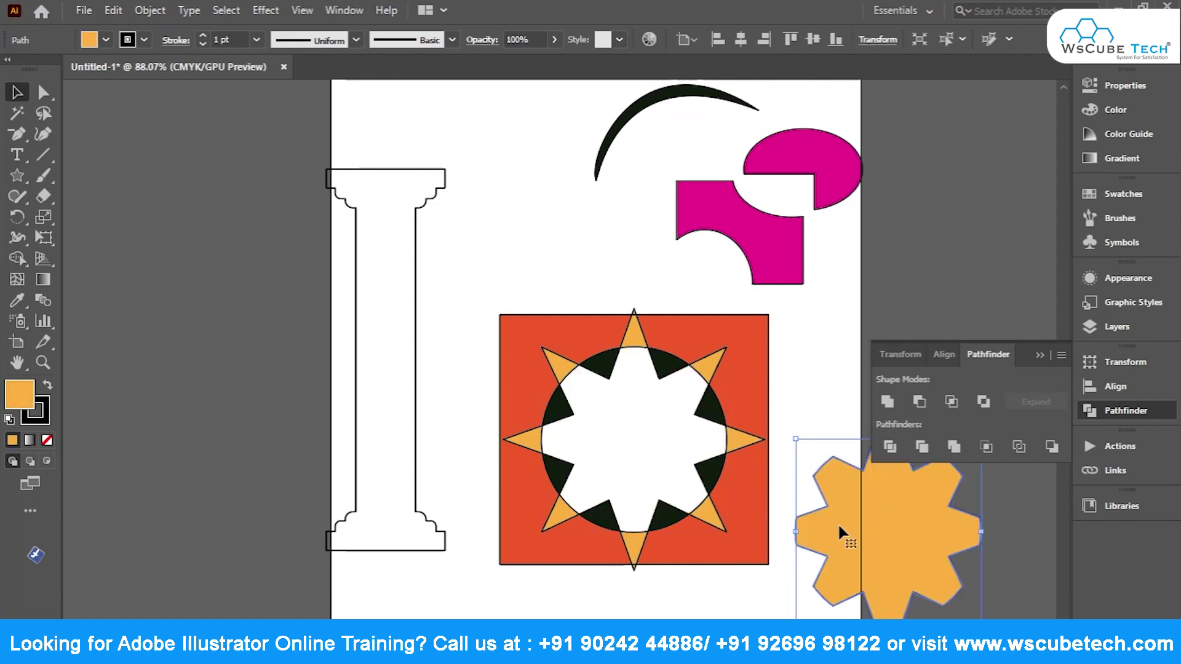
pyautogui.hotkey('ctrl', 'z')
pyautogui.moveTo(634, 554); pyautogui.dragTo(641, 585)
pyautogui.hotkey('ctrl', 'z')
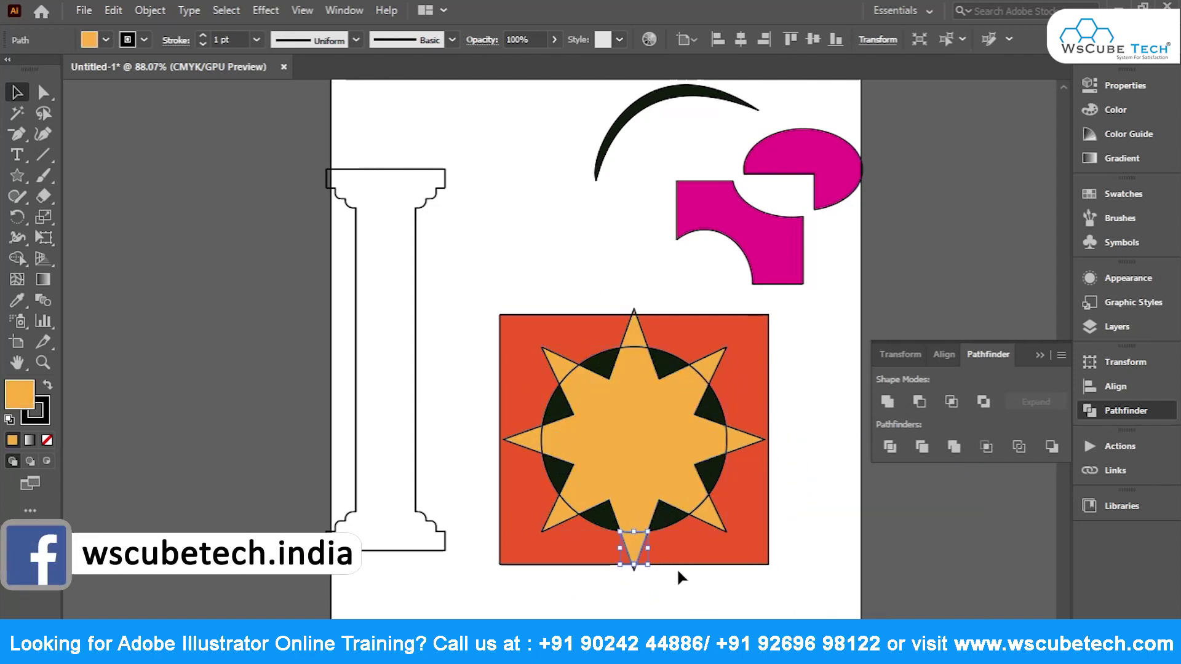
pyautogui.click(569, 556)
pyautogui.click(607, 598)
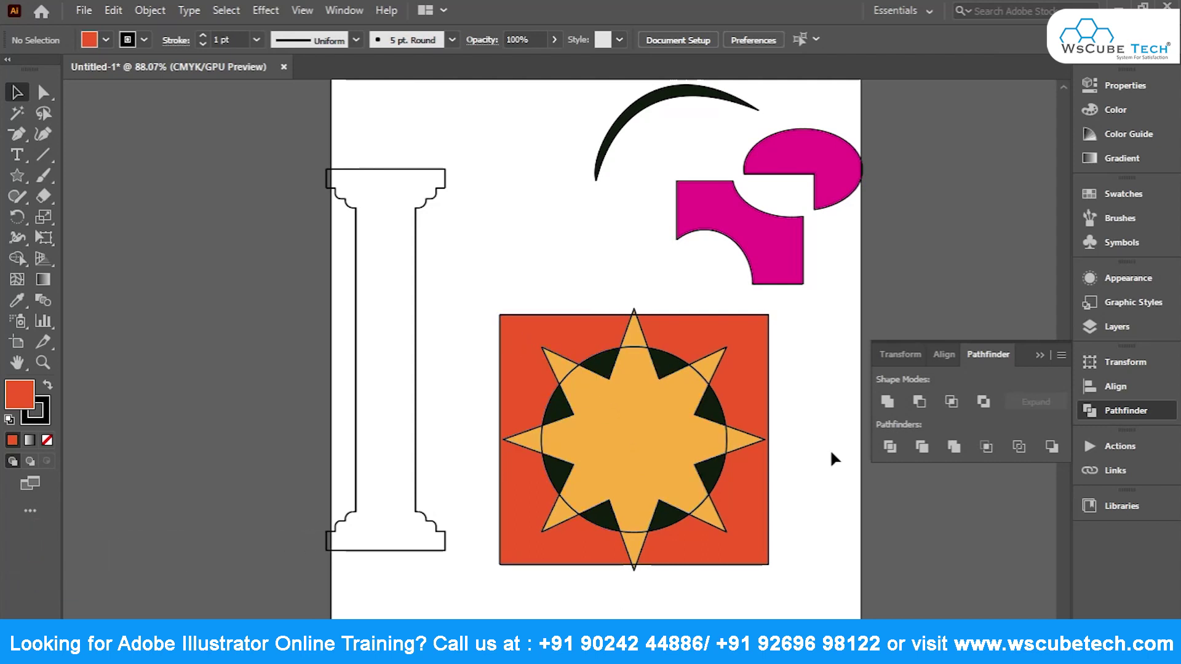
pyautogui.moveTo(478, 308)
pyautogui.mouseDown()
pyautogui.moveTo(708, 566)
pyautogui.moveTo(726, 520)
pyautogui.moveTo(316, 345)
pyautogui.mouseUp()
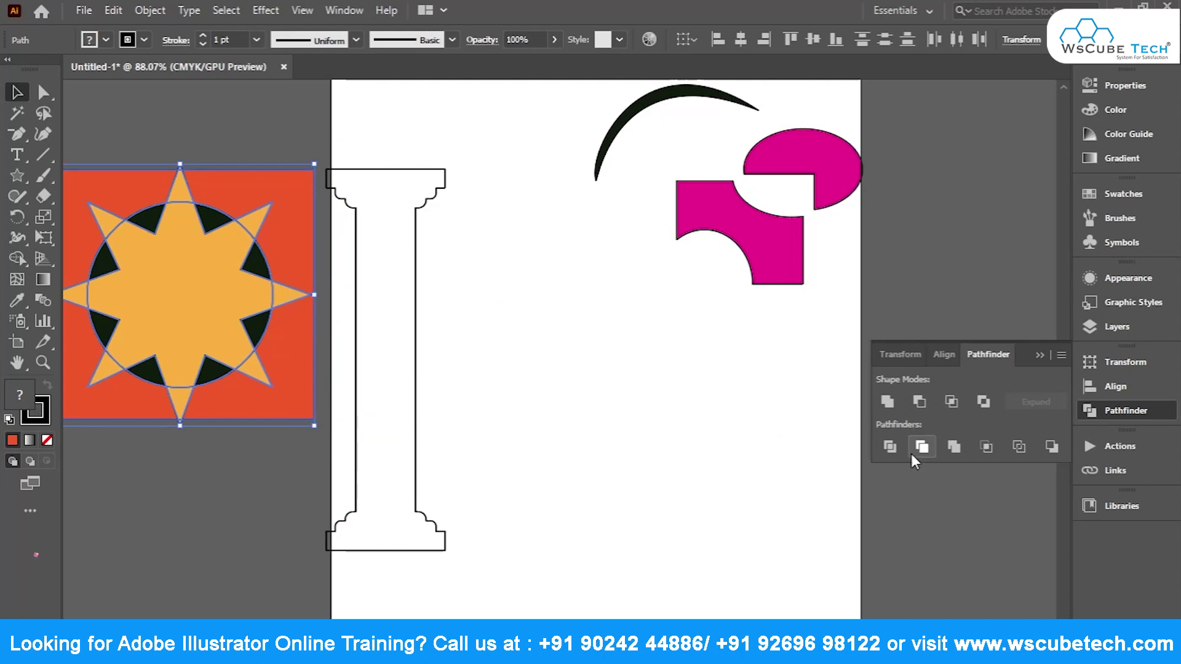
# Draw a red-orange rectangle on the artboard.
pyautogui.click(608, 370)
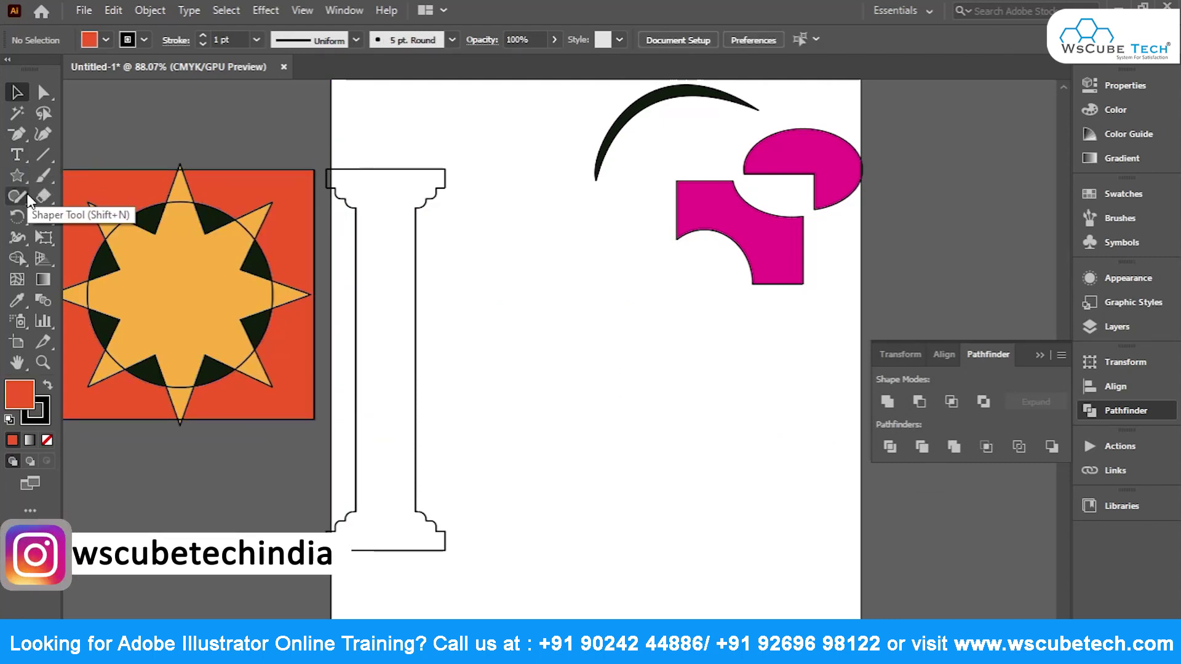
pyautogui.click(19, 174)
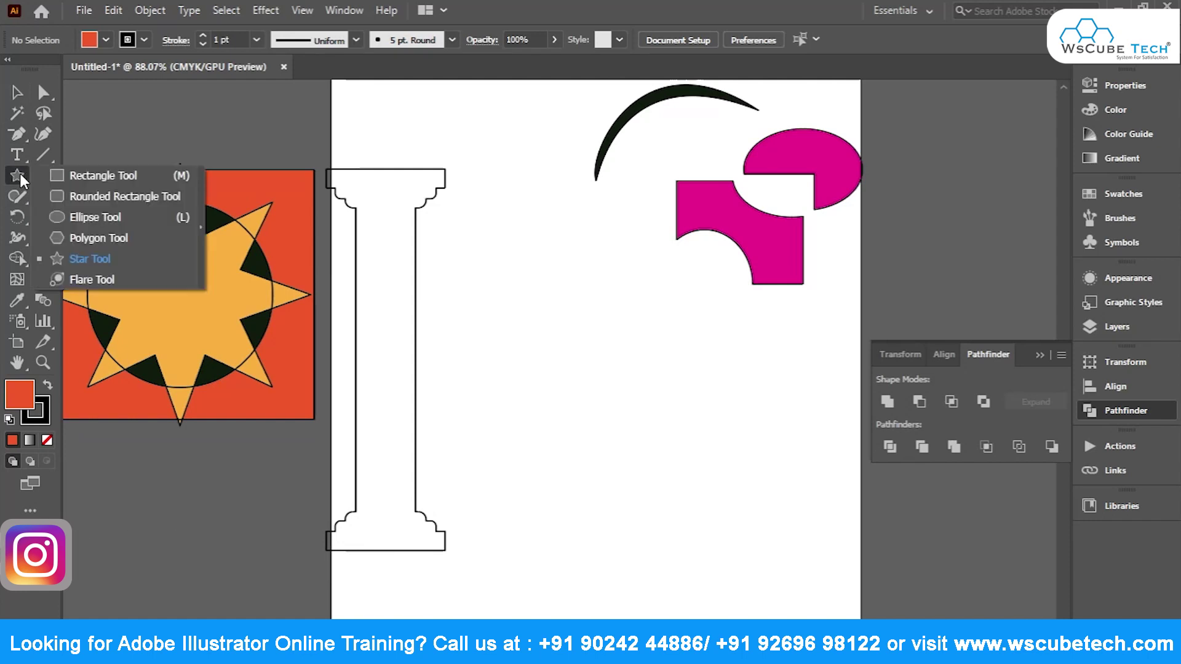
pyautogui.click(79, 184)
pyautogui.moveTo(529, 387); pyautogui.dragTo(702, 491)
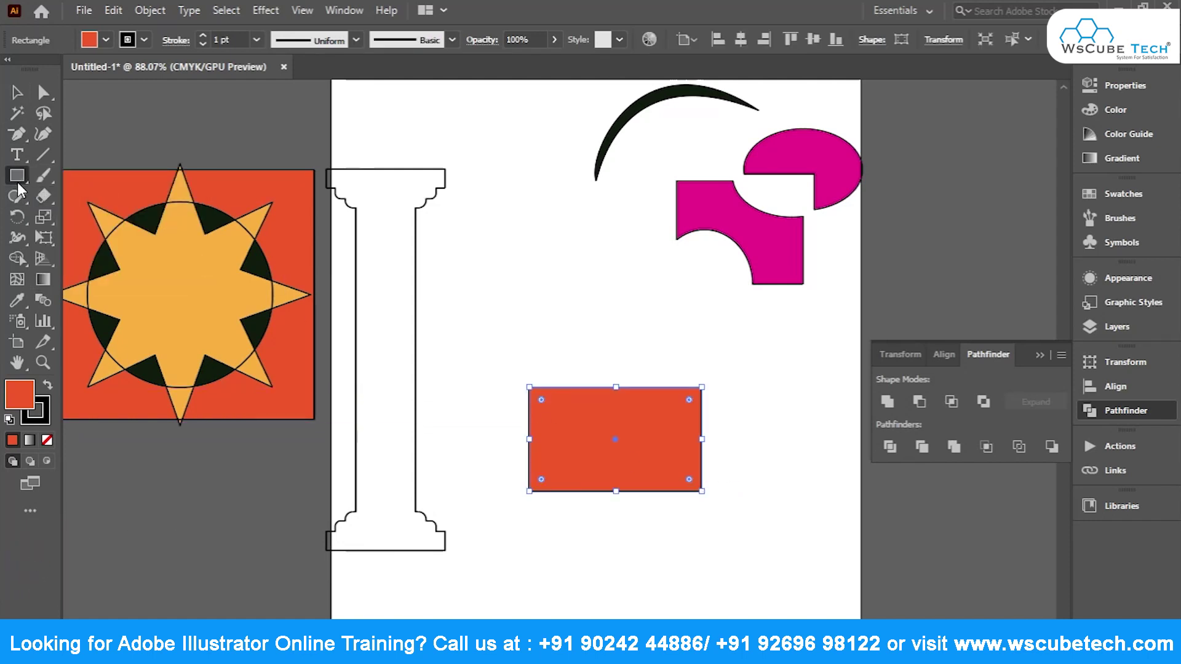
# Draw a magenta hexagon overlapping the rectangle's lower edge and select both shapes.
pyautogui.moveTo(18, 187); pyautogui.dragTo(93, 236)
pyautogui.press('e')
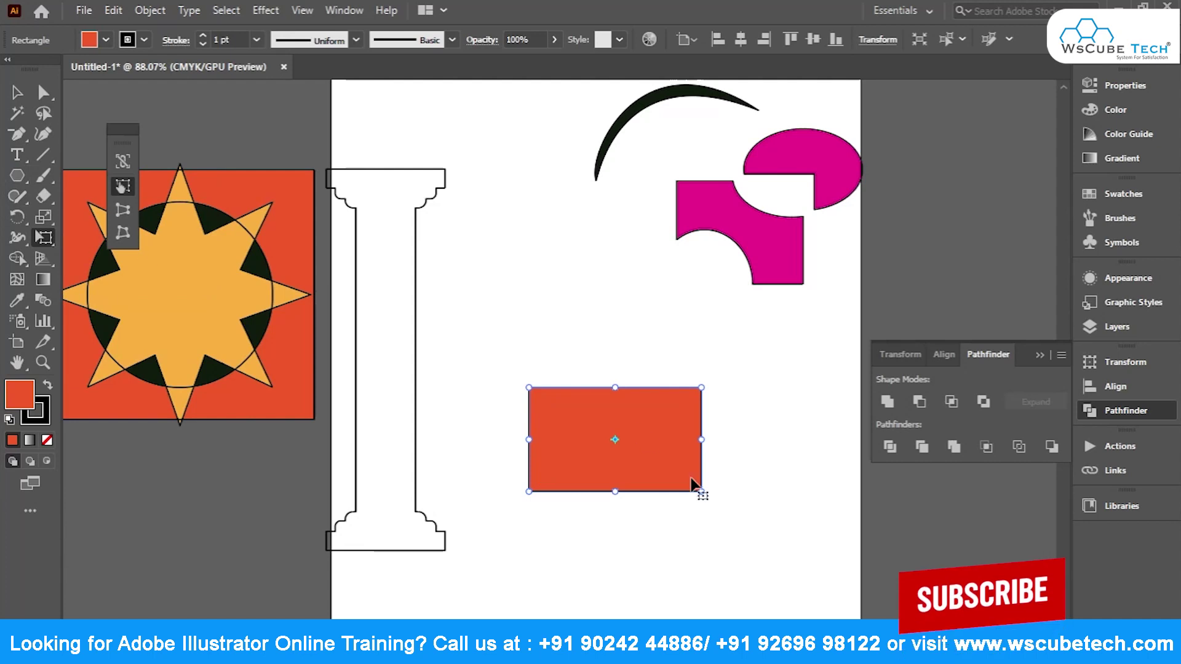
pyautogui.click(18, 175)
pyautogui.moveTo(581, 454); pyautogui.dragTo(624, 503)
pyautogui.press('v')
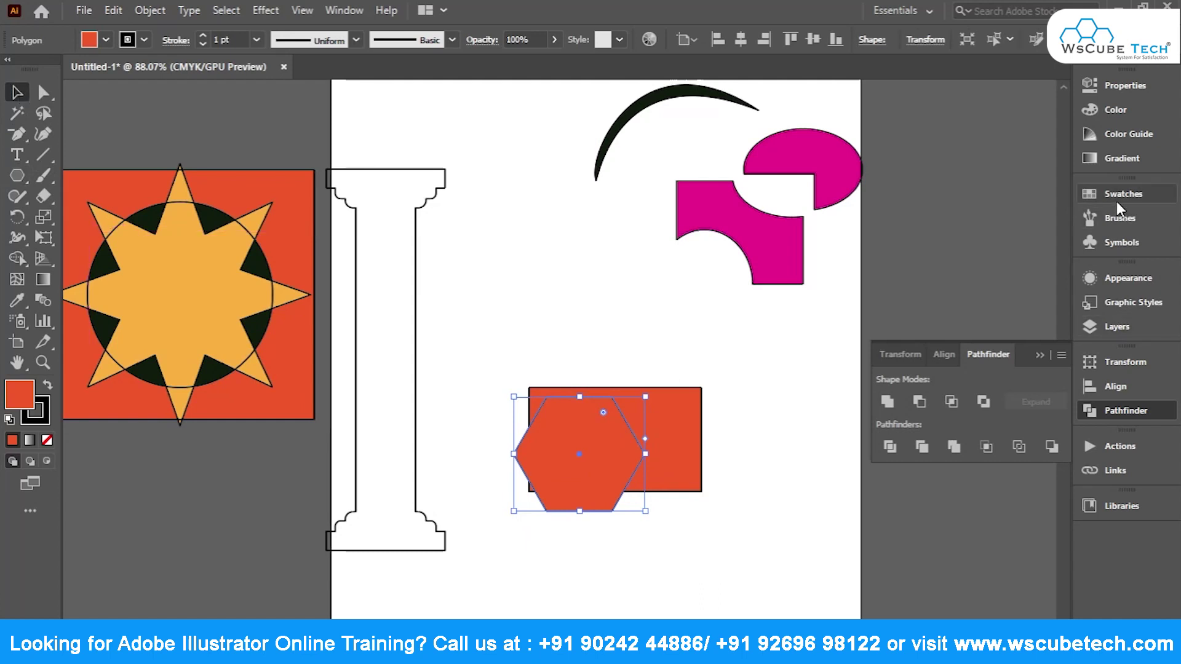
pyautogui.click(1117, 203)
pyautogui.click(985, 240)
pyautogui.moveTo(554, 474); pyautogui.dragTo(591, 488)
pyautogui.keyDown('shift'); pyautogui.click(598, 397); pyautogui.keyUp('shift')
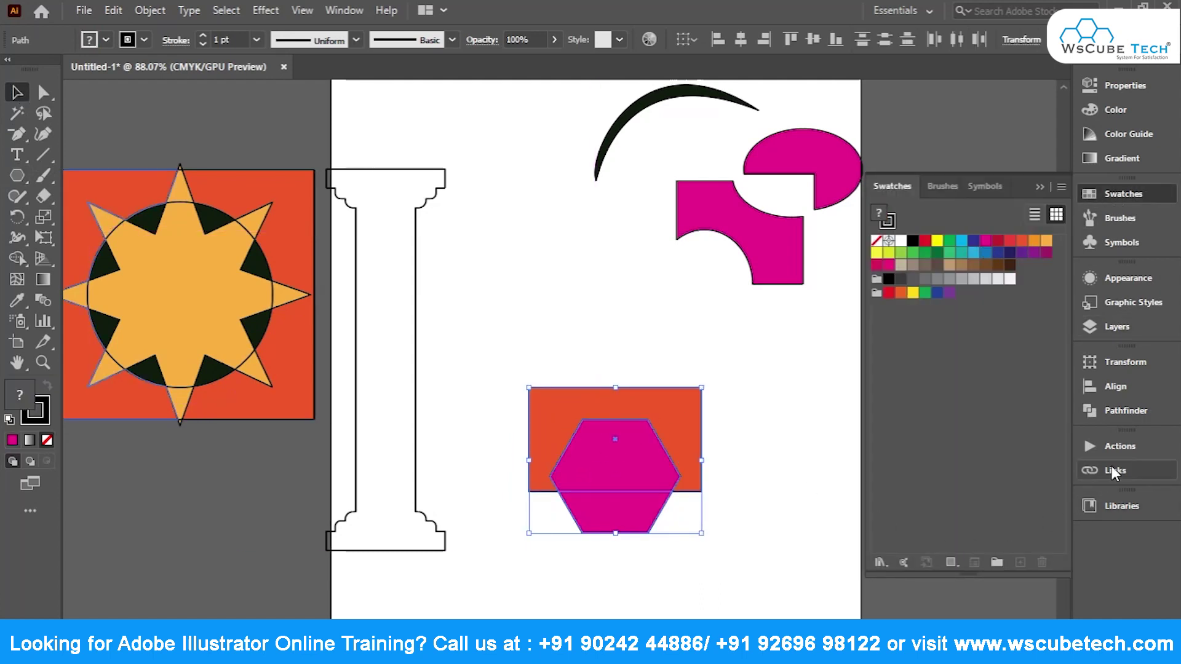
pyautogui.click(1123, 411)
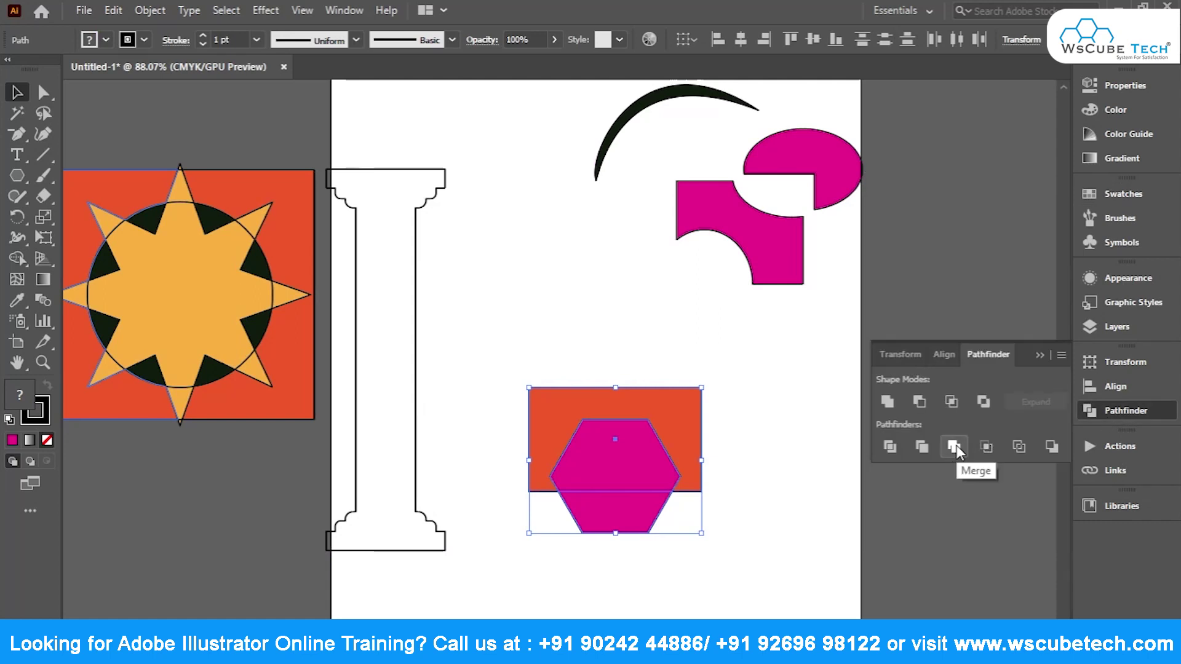
# Apply Pathfinder Trim to the hexagon and rectangle, then select the trimmed parts individually.
pyautogui.click(923, 444)
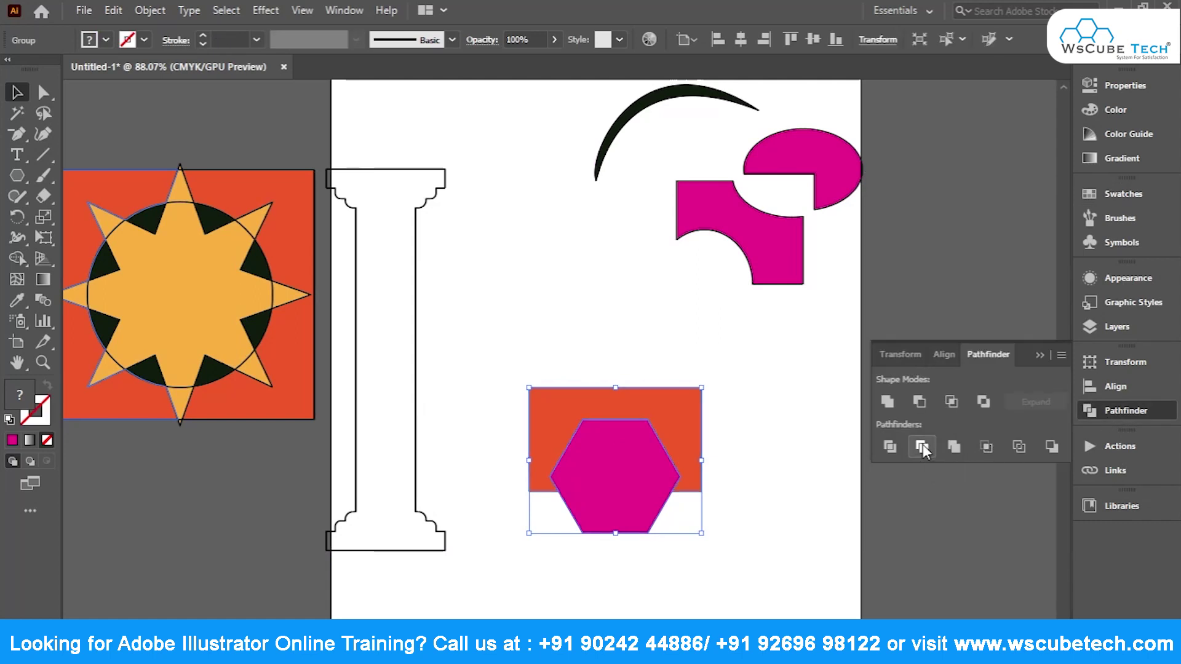
pyautogui.click(742, 559)
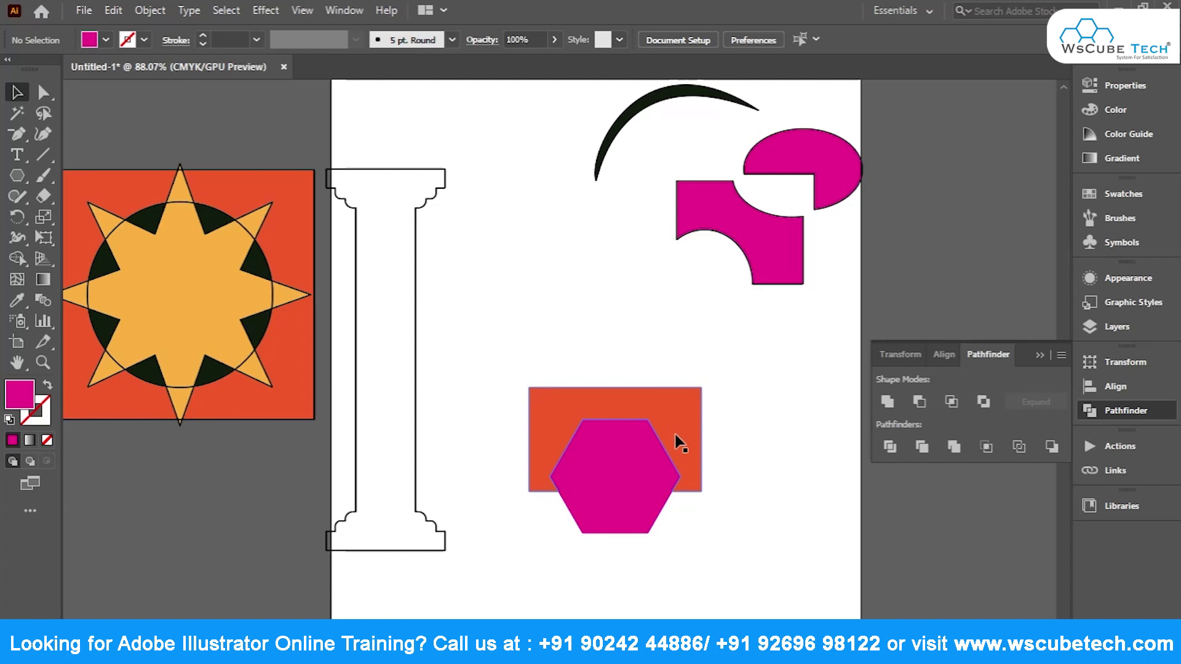
pyautogui.moveTo(661, 447)
pyautogui.mouseDown()
pyautogui.moveTo(669, 373)
pyautogui.moveTo(652, 428)
pyautogui.moveTo(664, 418)
pyautogui.mouseUp()
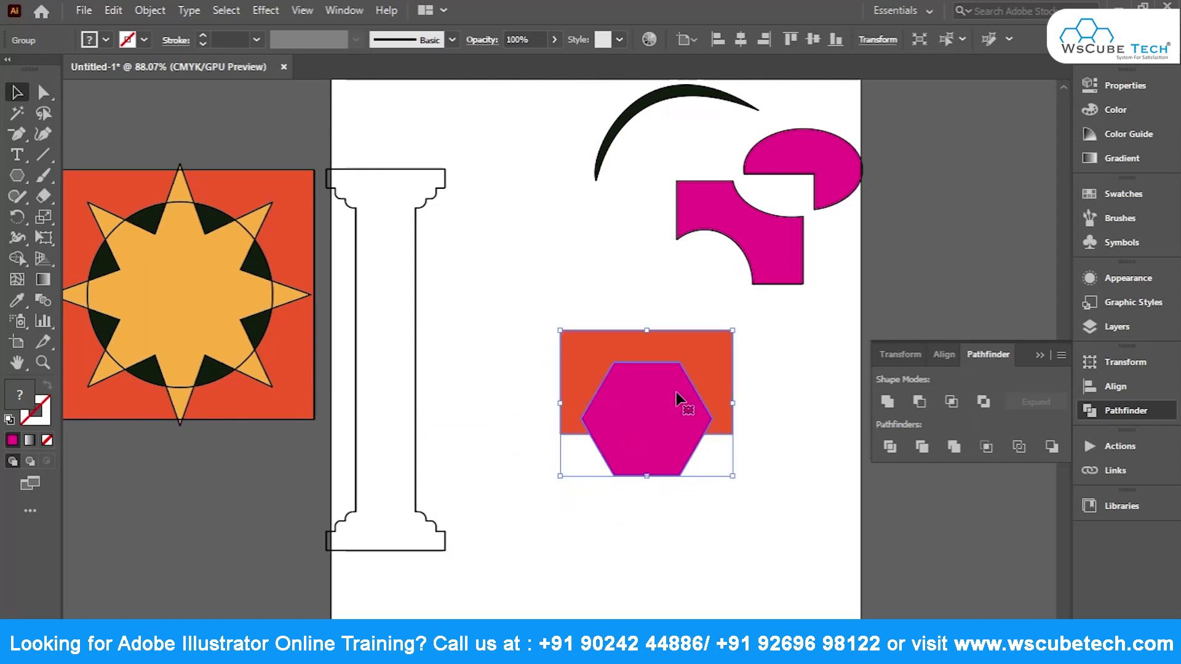
pyautogui.hotkey('ctrl', 'shift', 'b')
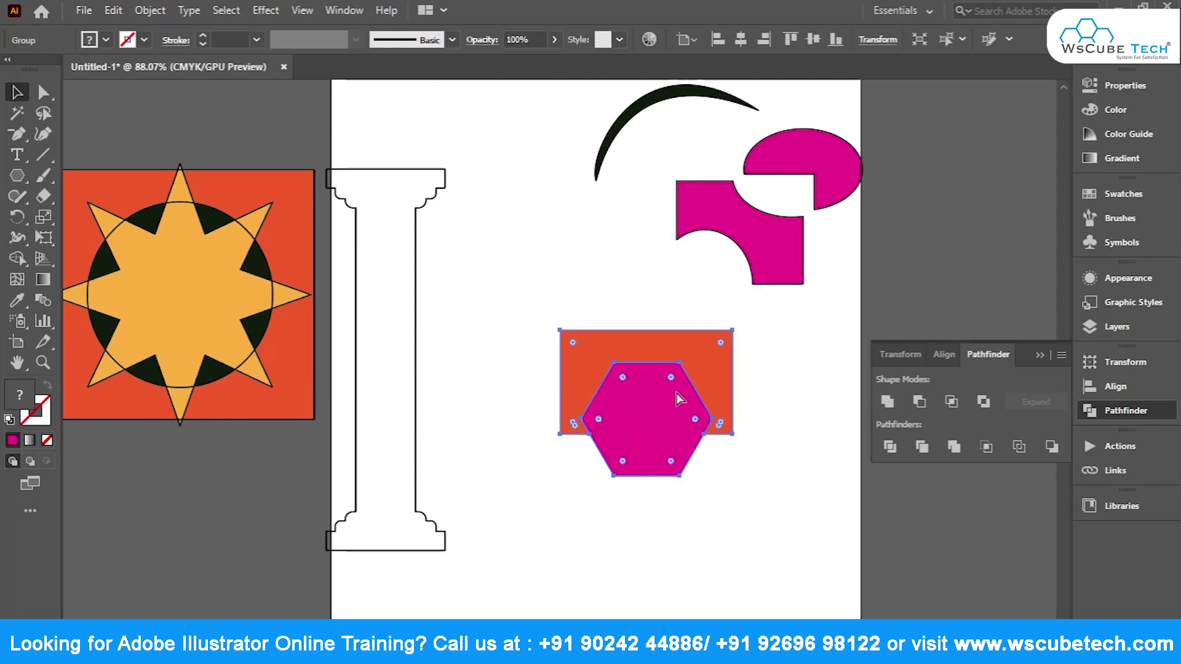
pyautogui.hotkey('ctrl', 'shift', 'b')
pyautogui.click(766, 390)
pyautogui.click(656, 437)
pyautogui.click(710, 360)
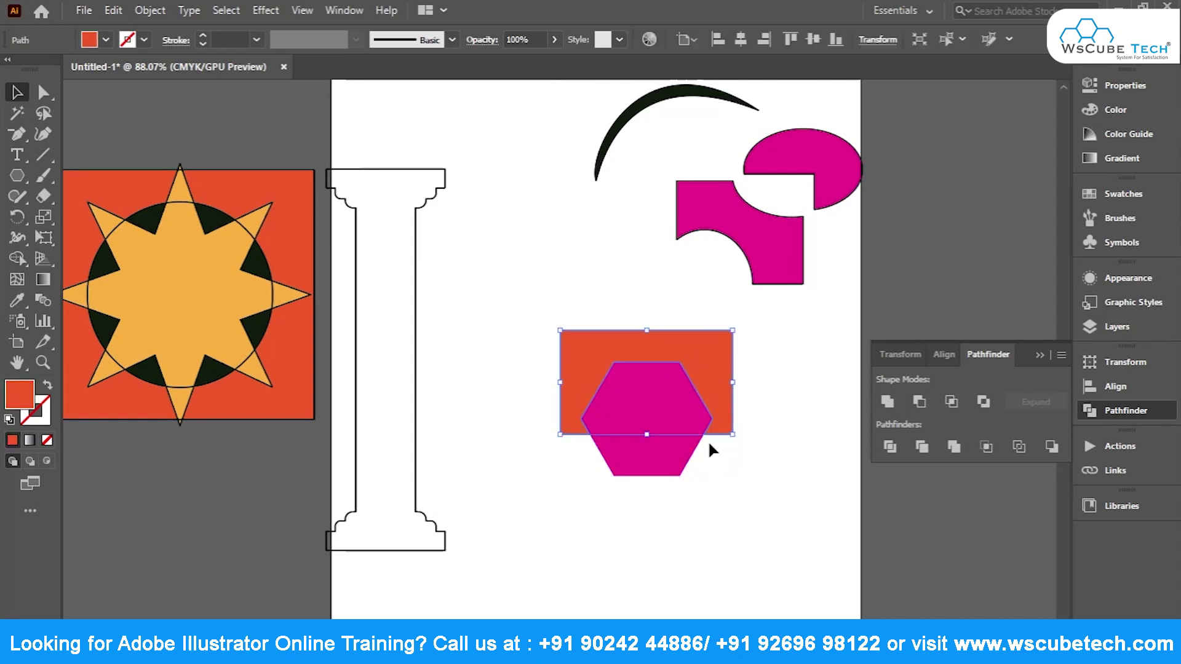
# Pull the magenta hexagon out to reveal the notch, then set it back slightly smaller.
pyautogui.click(923, 453)
pyautogui.moveTo(622, 457); pyautogui.dragTo(658, 531)
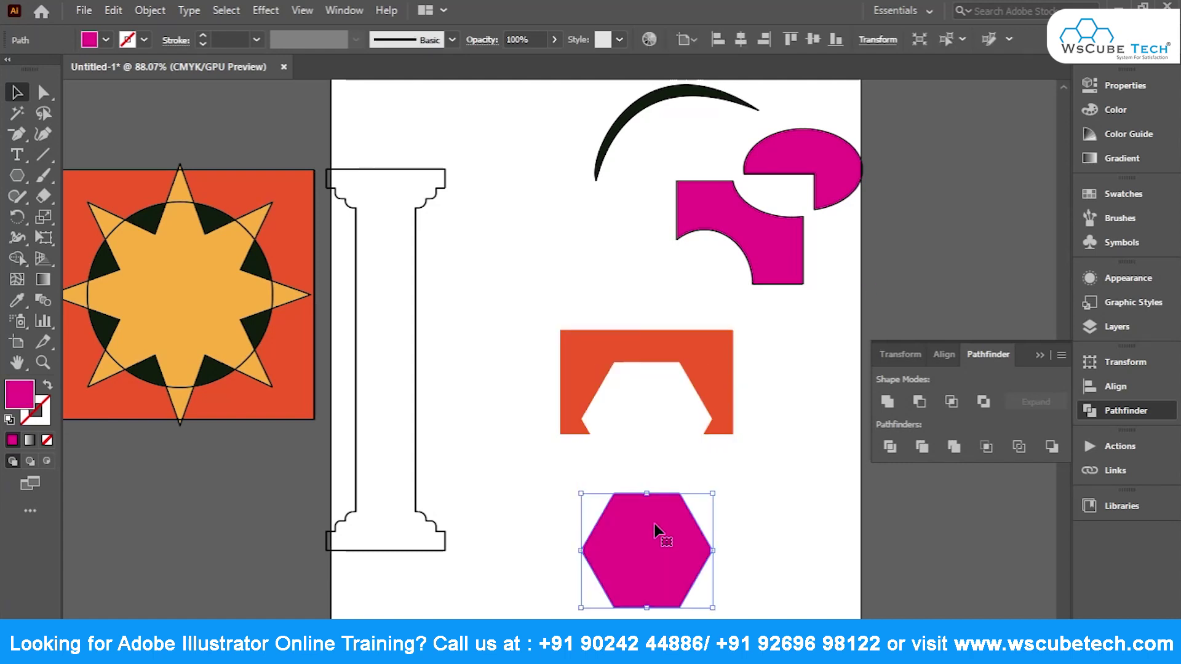
pyautogui.click(654, 354)
pyautogui.click(669, 566)
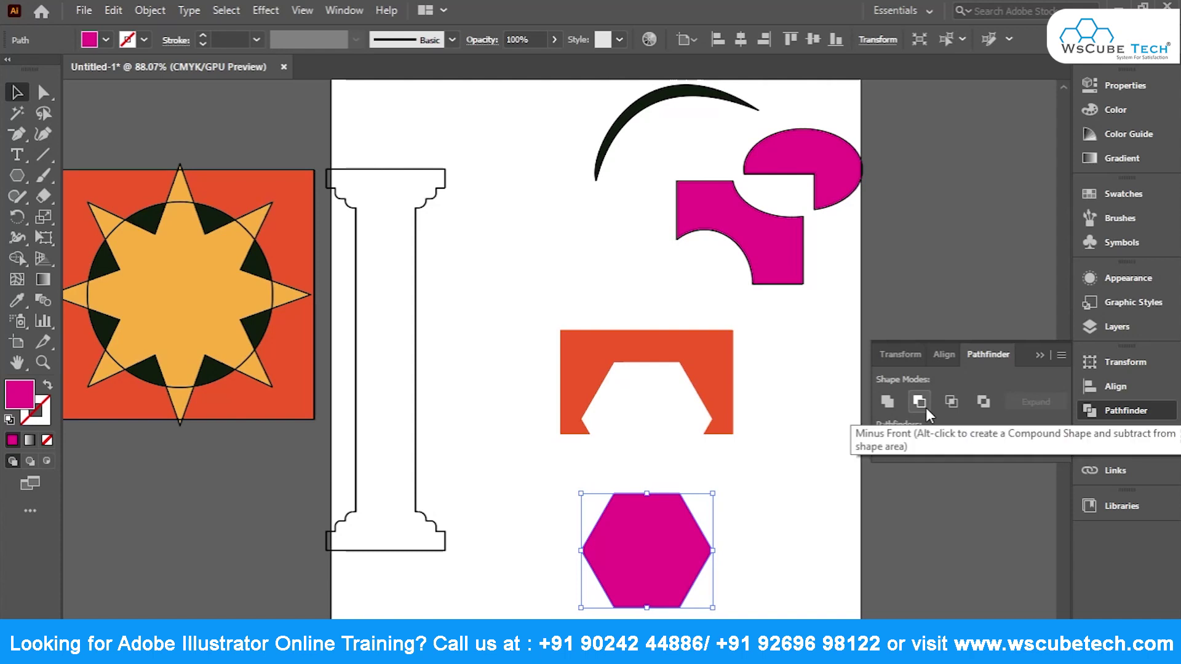
pyautogui.moveTo(637, 537); pyautogui.dragTo(641, 406)
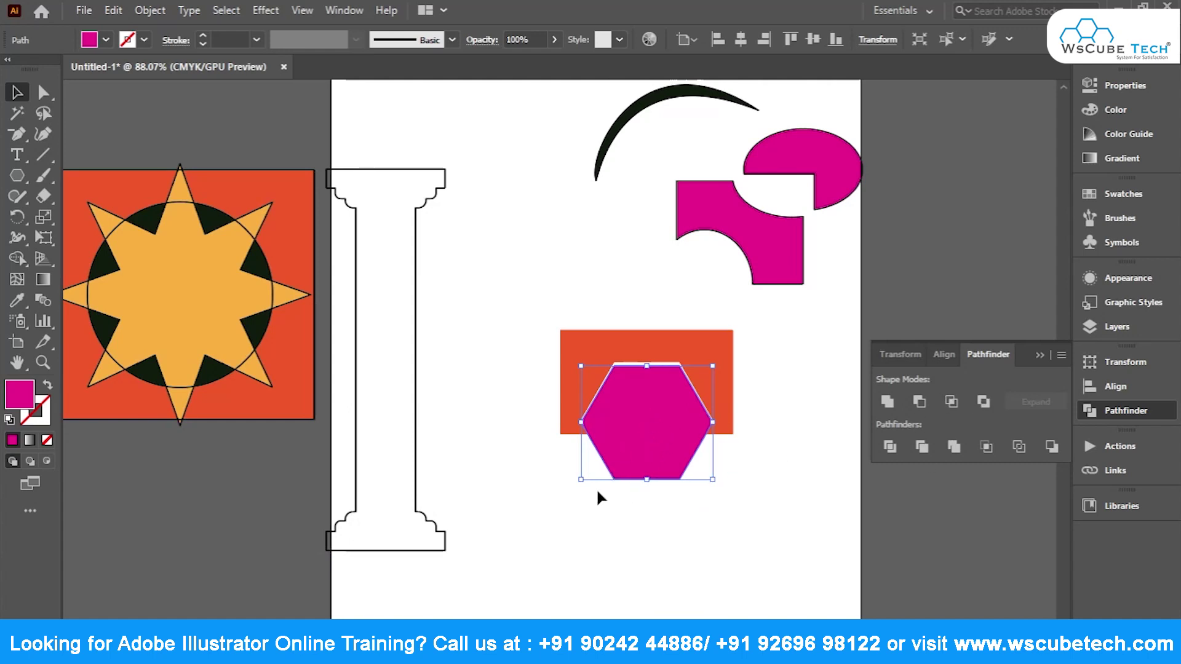
pyautogui.moveTo(582, 480); pyautogui.dragTo(592, 482)
pyautogui.click(625, 518)
pyautogui.moveTo(638, 428); pyautogui.dragTo(637, 422)
# Fill the hexagon with the yellow-to-red gradient preset.
pyautogui.click(1114, 156)
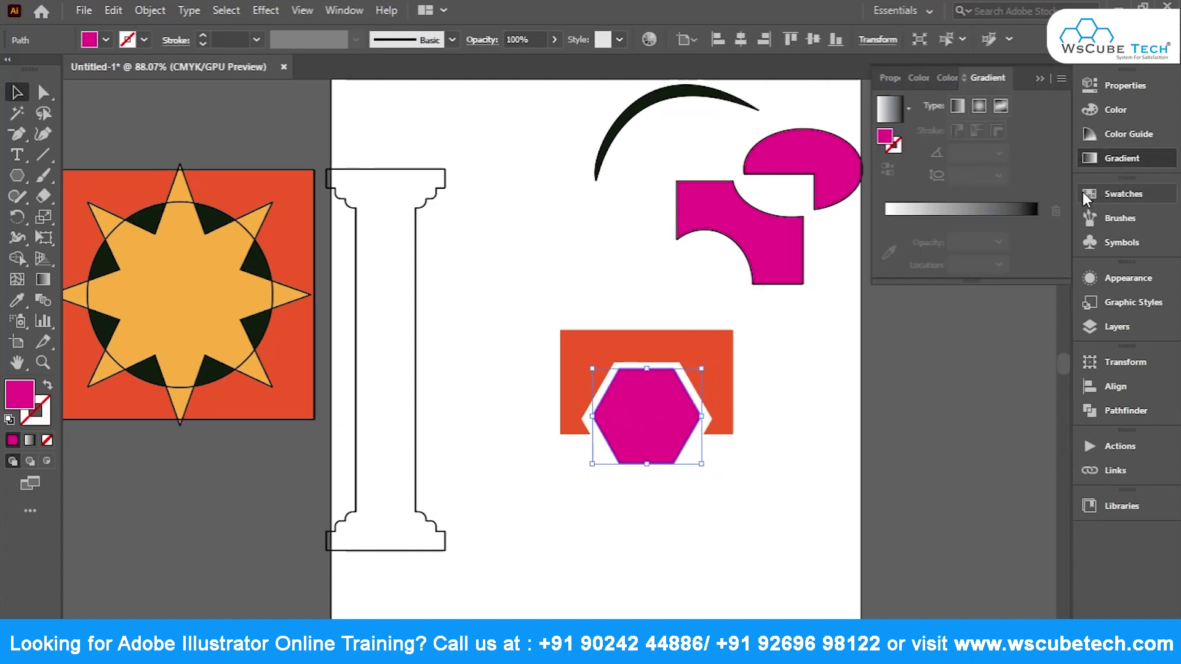
pyautogui.click(1017, 212)
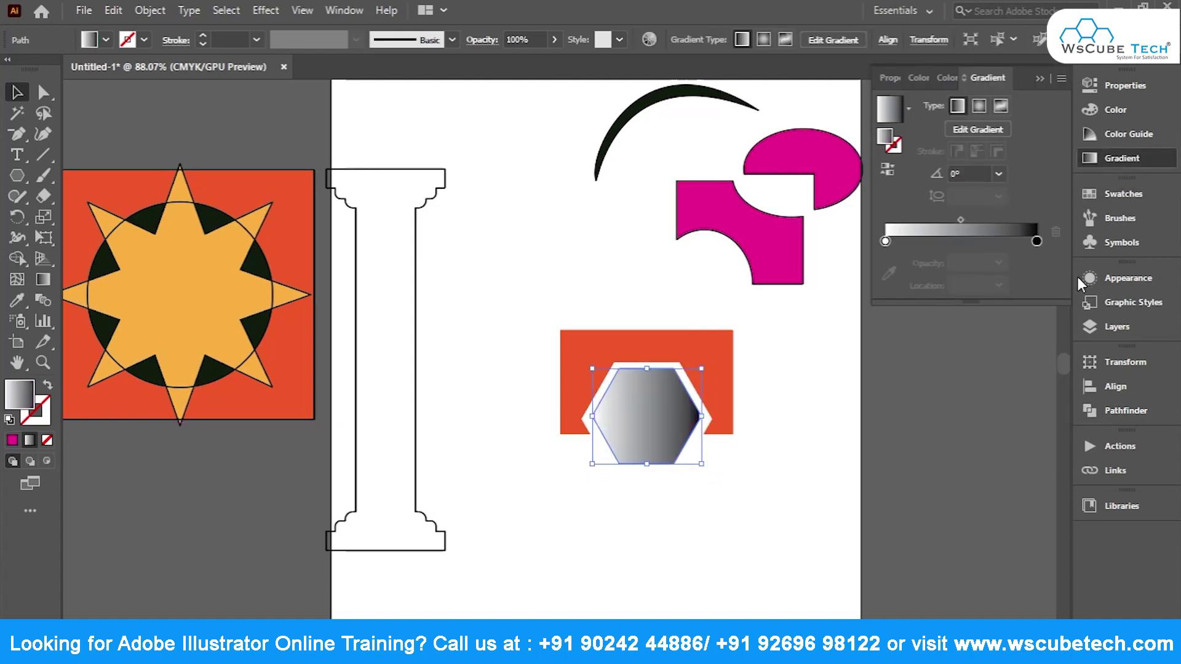
pyautogui.click(909, 109)
pyautogui.click(794, 237)
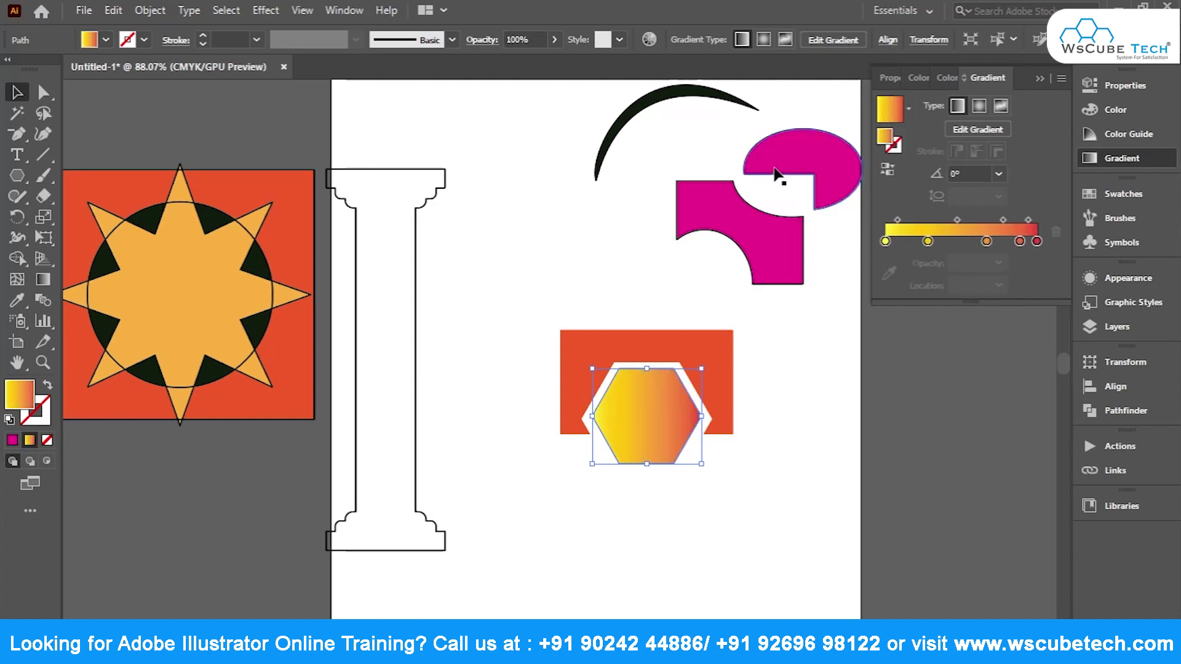
pyautogui.click(719, 497)
# Marquee-select the orange rectangle and gradient hexagon together.
pyautogui.click(597, 342)
pyautogui.click(672, 556)
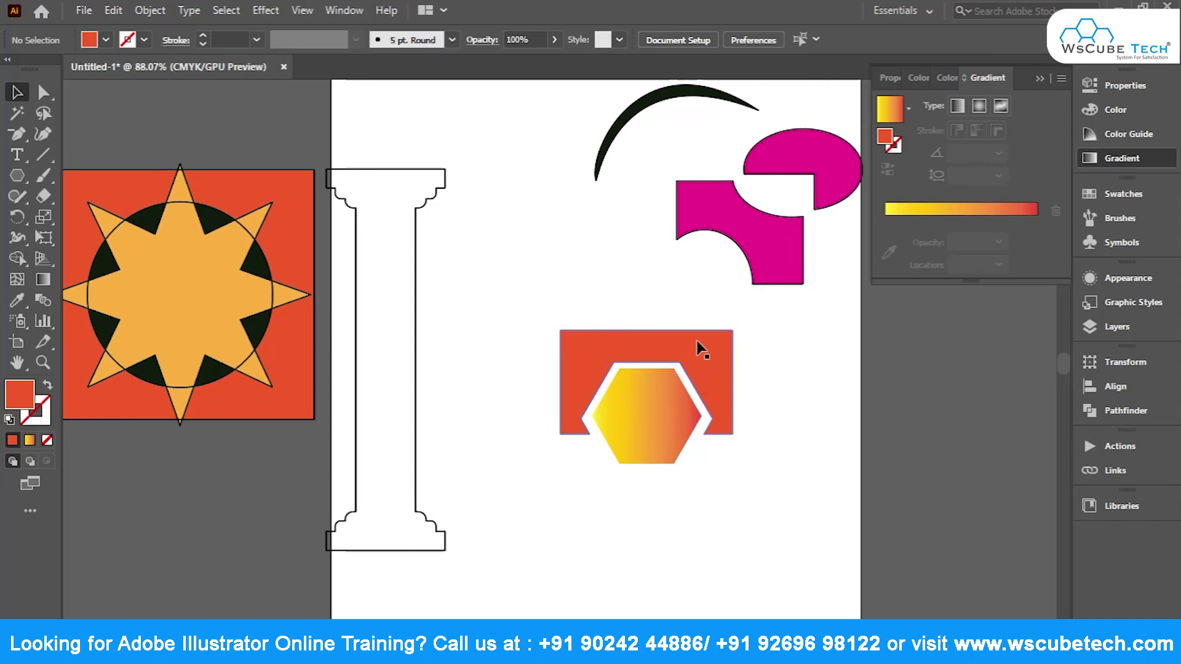
pyautogui.moveTo(736, 324); pyautogui.dragTo(519, 466)
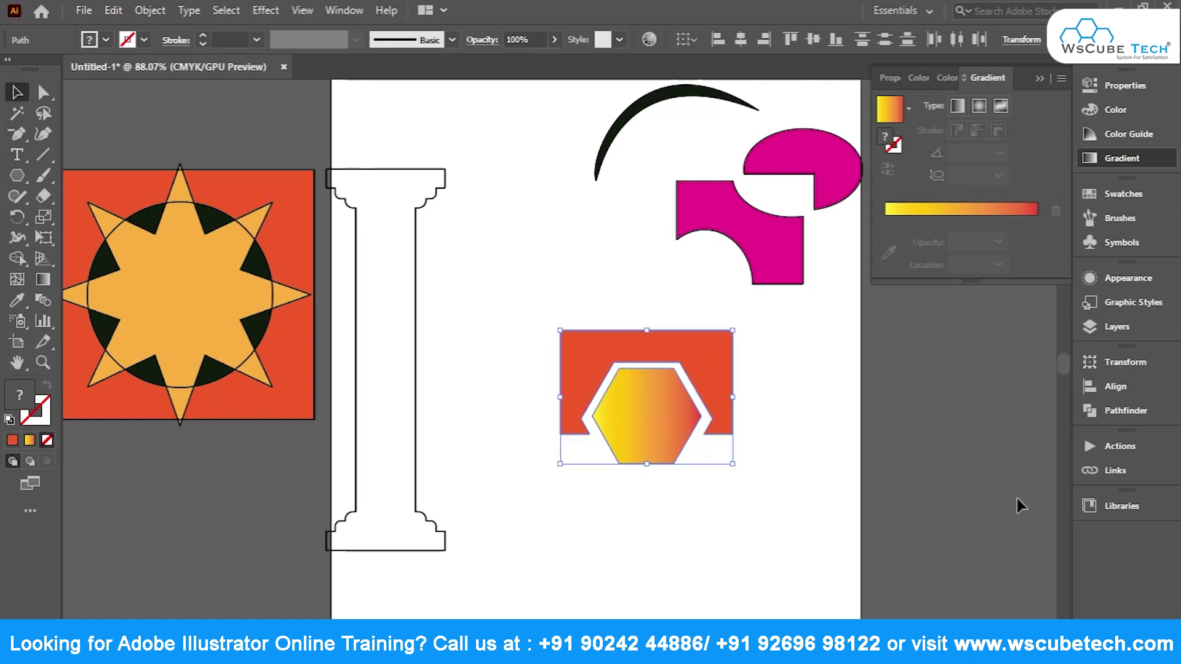
pyautogui.click(1107, 410)
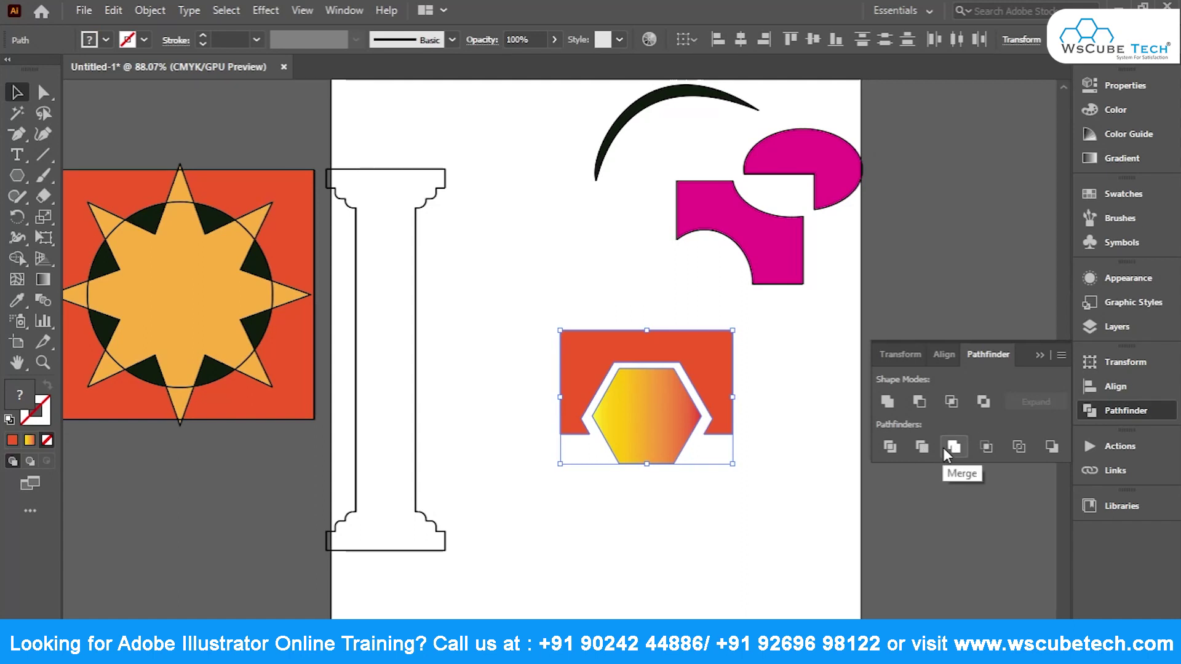
# Merge the rectangle and hexagon, then place the black arc in front on the rectangle.
pyautogui.click(625, 384)
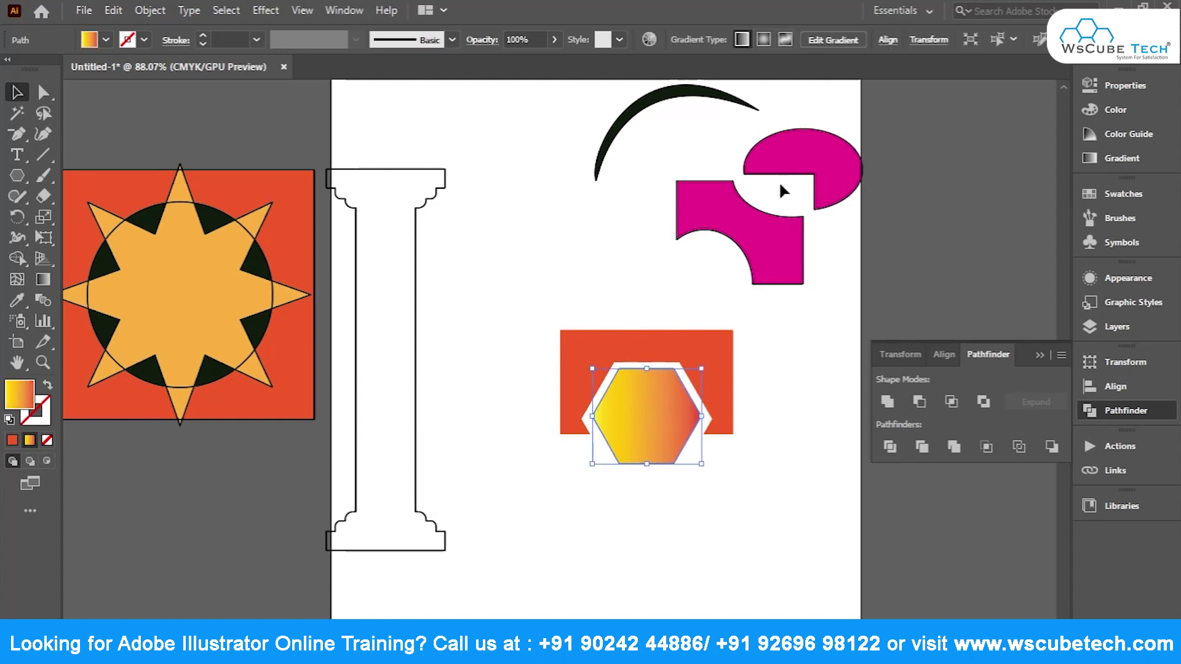
pyautogui.moveTo(806, 157)
pyautogui.mouseDown()
pyautogui.moveTo(563, 264)
pyautogui.moveTo(802, 139)
pyautogui.mouseUp()
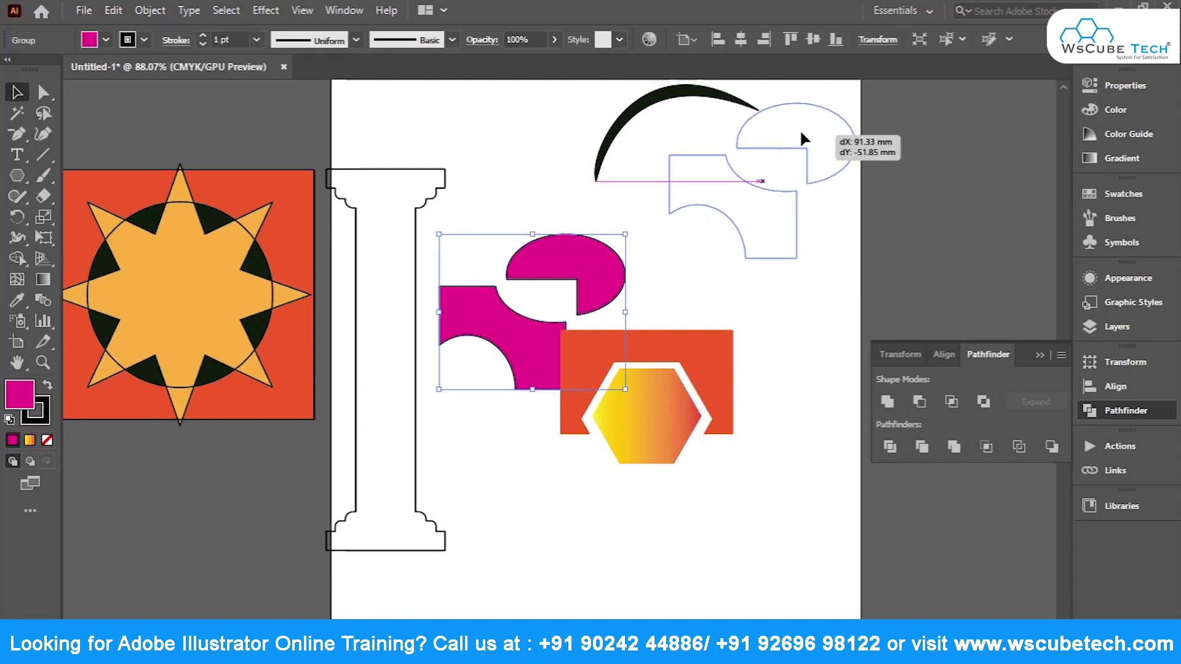
pyautogui.moveTo(647, 93); pyautogui.dragTo(600, 329)
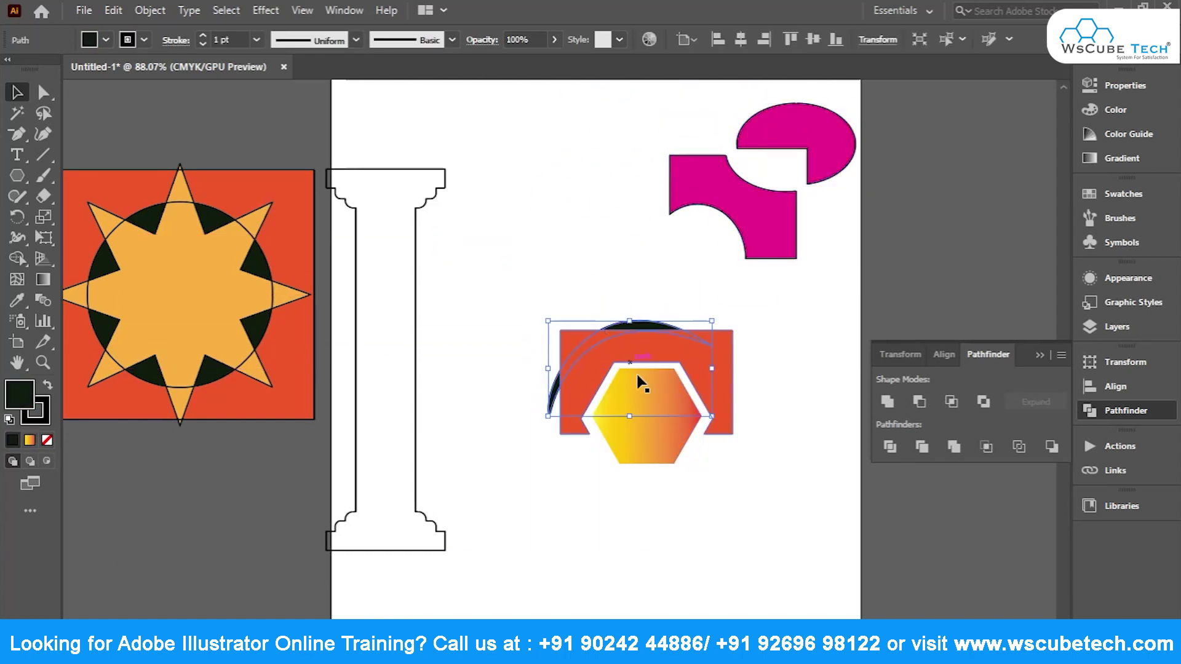
pyautogui.hotkey('ctrl', 'shift', ']')
# Select the black arc with the orange artwork and apply Pathfinder Merge.
pyautogui.click(632, 321)
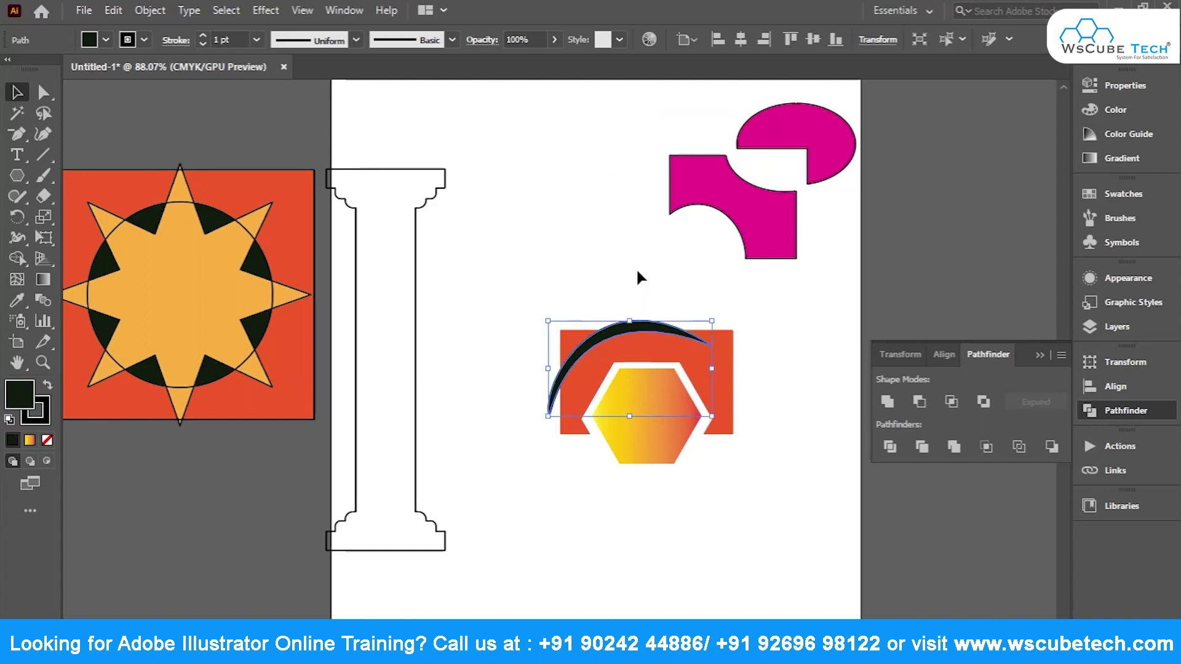
pyautogui.keyDown('shift'); pyautogui.click(731, 358); pyautogui.keyUp('shift')
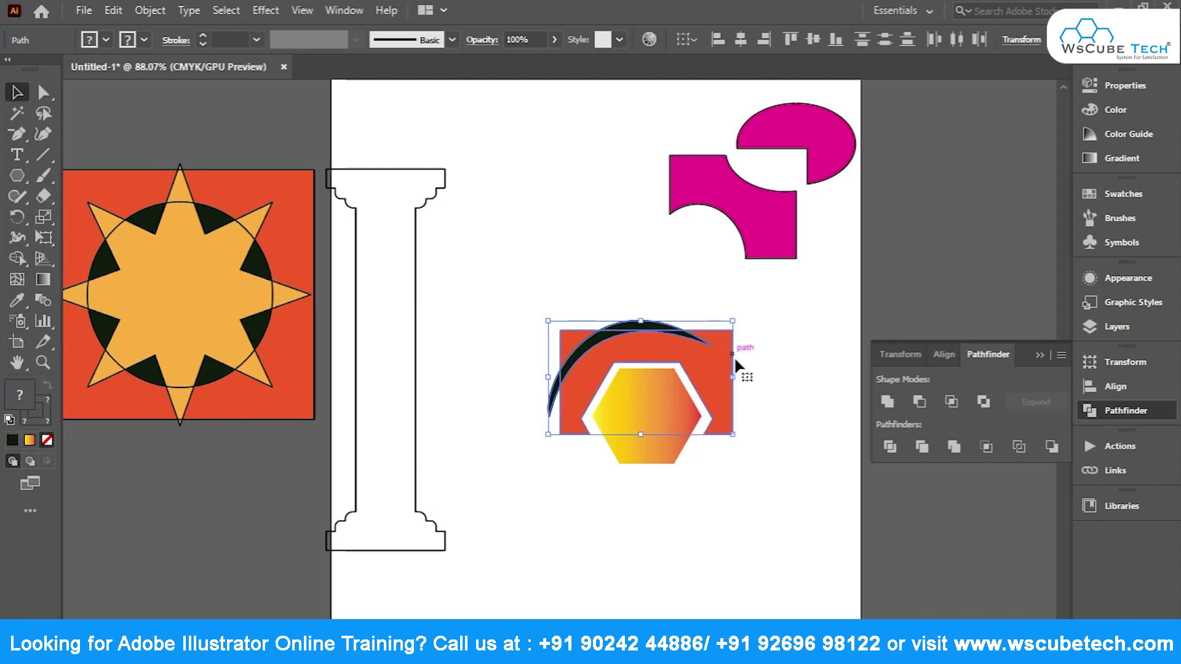
pyautogui.click(954, 452)
pyautogui.click(557, 488)
# Ungroup the merged art, pull the arc and hexagon aside to check the crescent cut, then undo.
pyautogui.moveTo(586, 334)
pyautogui.mouseDown()
pyautogui.moveTo(615, 394)
pyautogui.moveTo(608, 358)
pyautogui.mouseUp()
pyautogui.hotkey('ctrl', 'shift', 'g')
pyautogui.click(615, 335)
pyautogui.click(644, 354)
pyautogui.moveTo(644, 353); pyautogui.dragTo(613, 274)
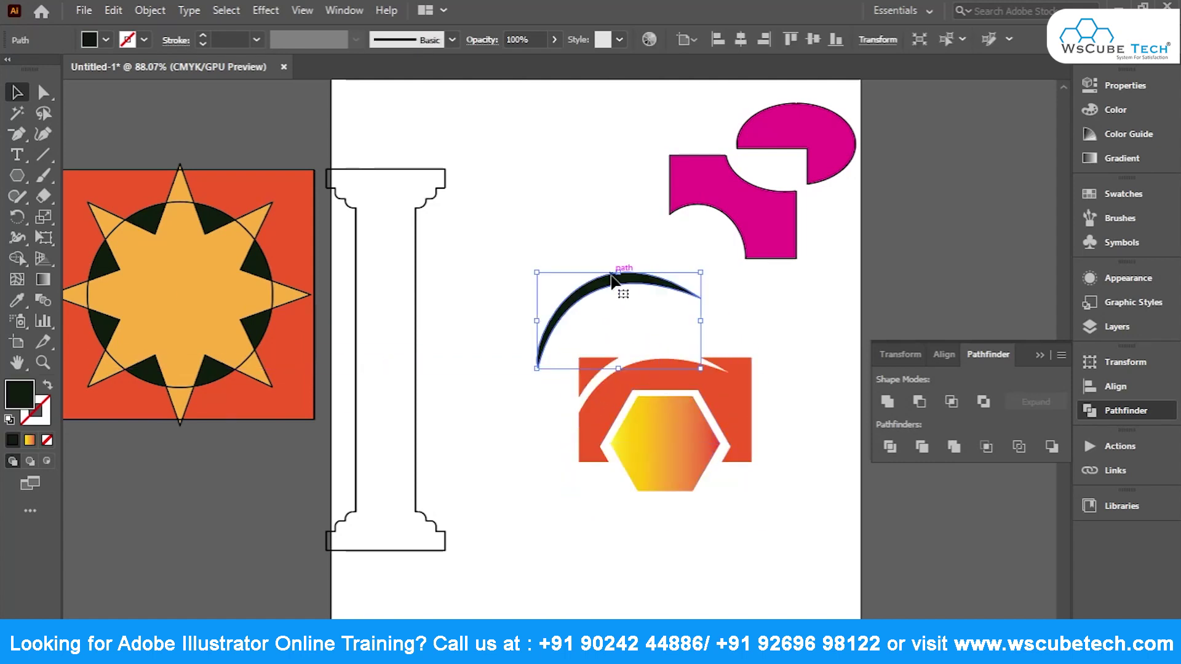
pyautogui.moveTo(660, 402); pyautogui.dragTo(670, 469)
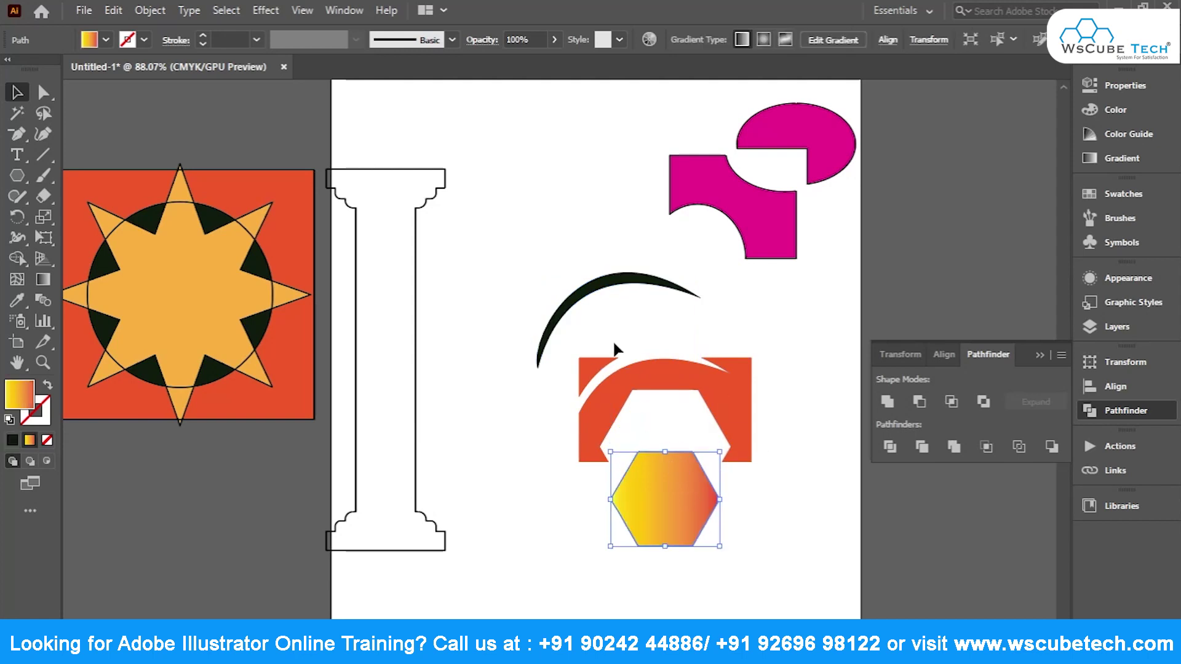
pyautogui.hotkey('ctrl', 'z')
pyautogui.hotkey('ctrl', 'z')
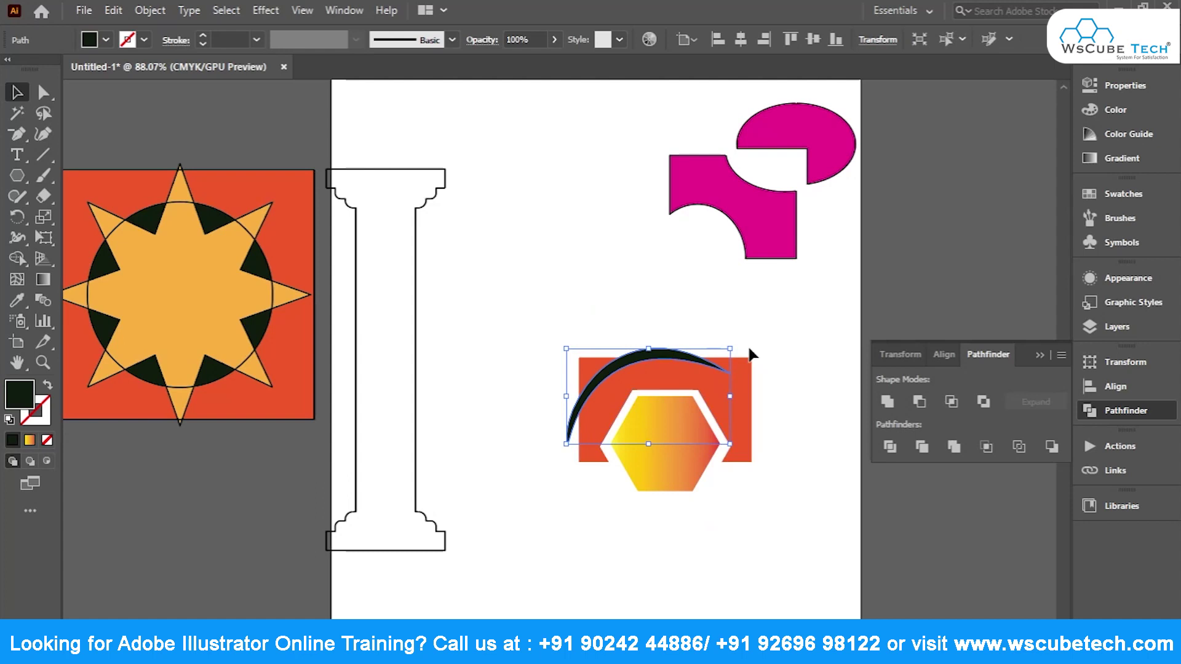
pyautogui.click(751, 355)
pyautogui.click(653, 358)
pyautogui.click(788, 486)
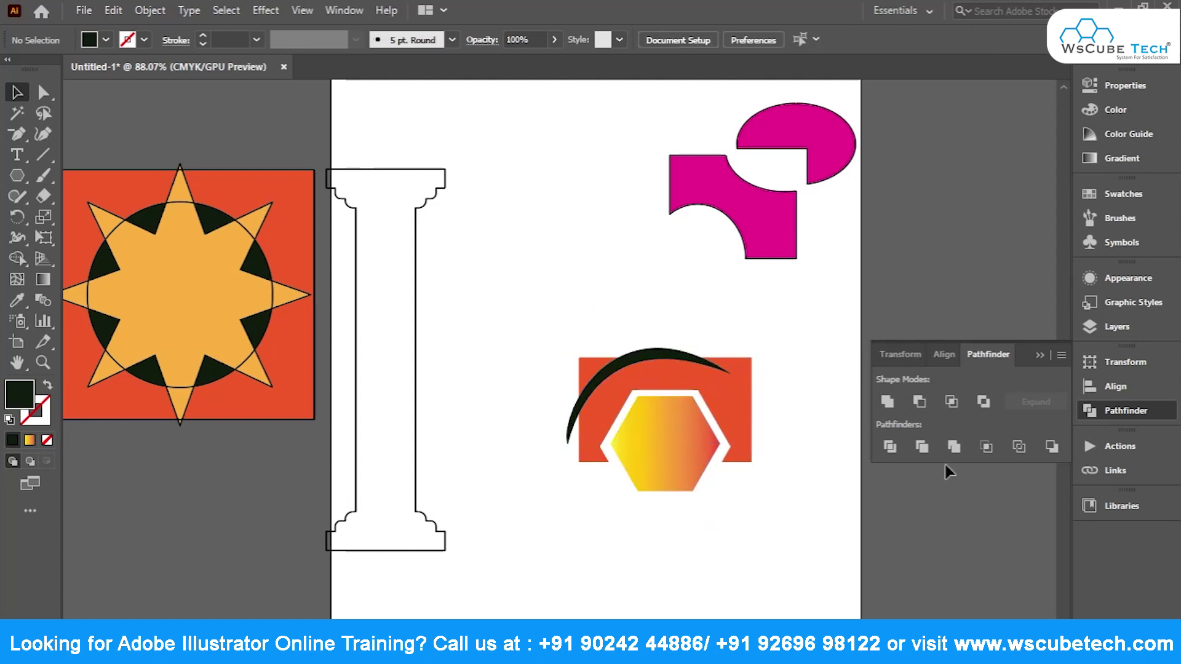
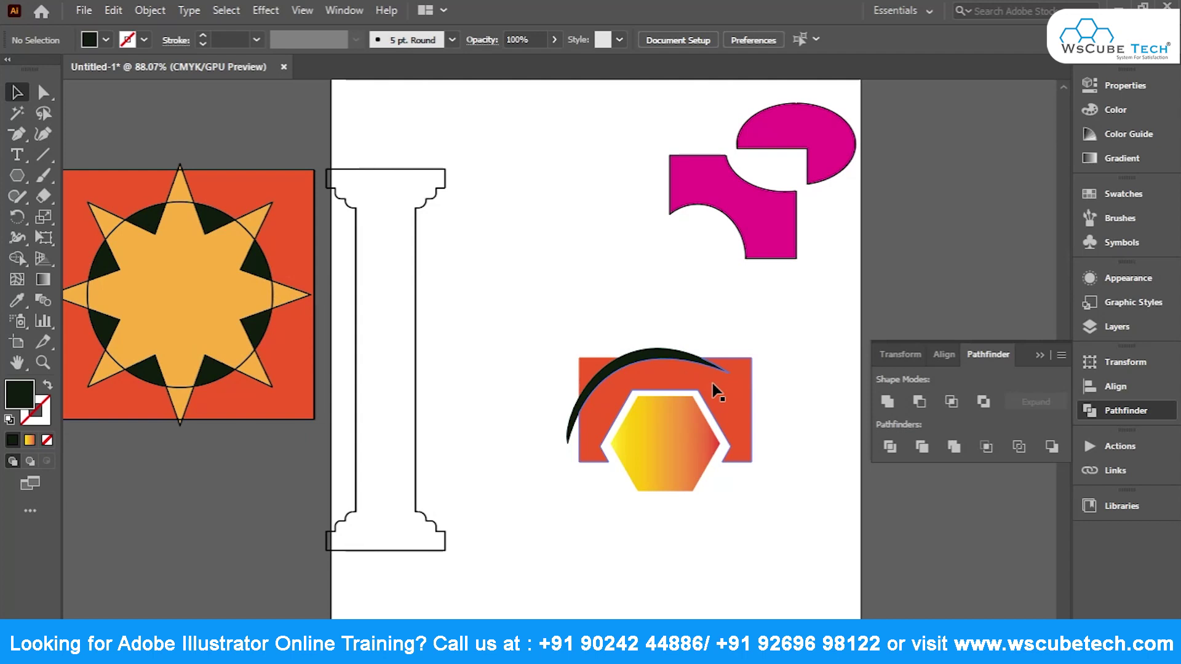
# Move the orange rectangle, arc and hexagon group onto the pasteboard at lower left.
pyautogui.moveTo(507, 290); pyautogui.dragTo(750, 529)
pyautogui.press('Delete')
pyautogui.press('z')
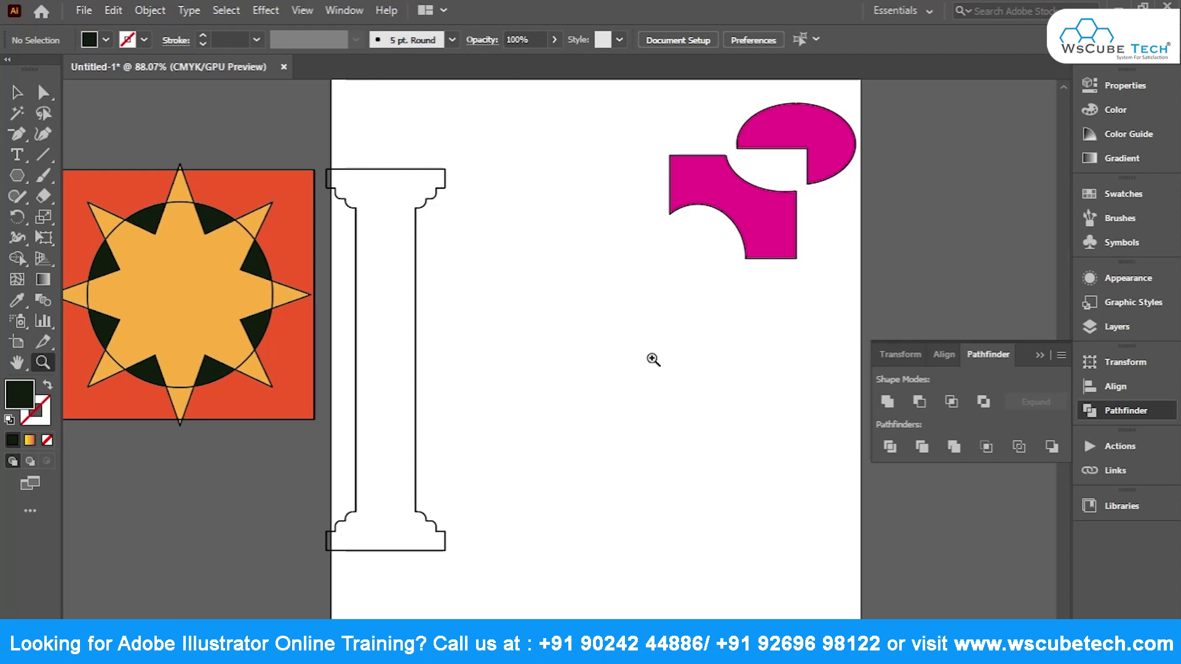
pyautogui.hotkey('ctrl', 'z')
pyautogui.press('v')
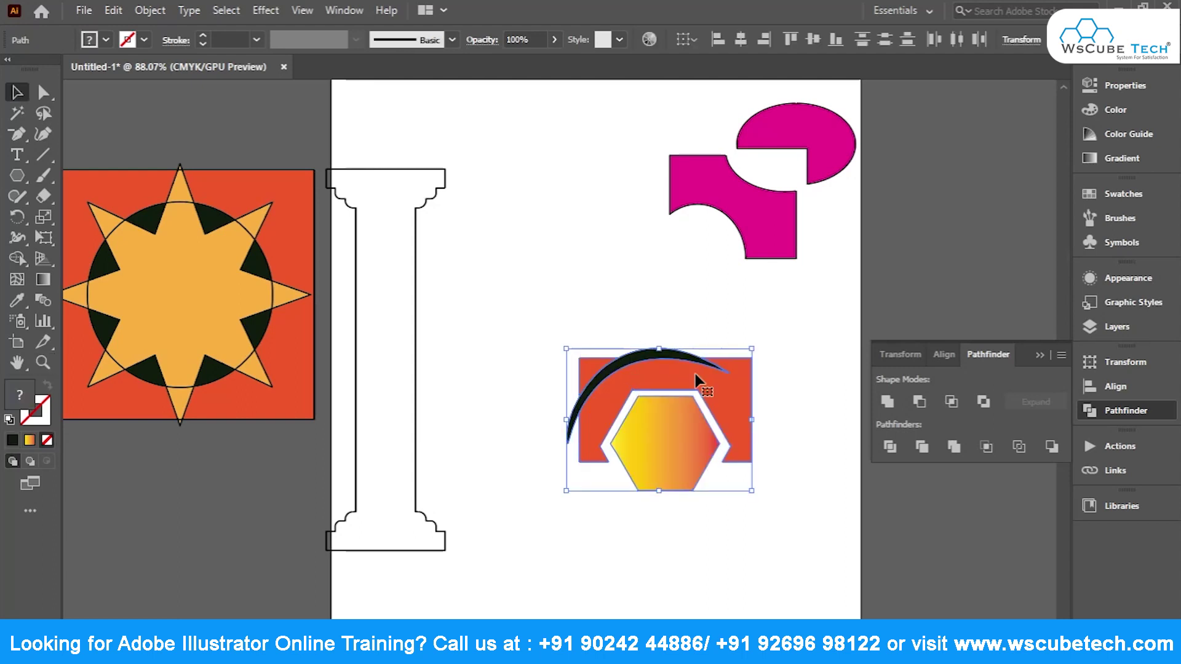
pyautogui.moveTo(684, 379)
pyautogui.mouseDown()
pyautogui.moveTo(256, 509)
pyautogui.moveTo(191, 489)
pyautogui.mouseUp()
pyautogui.click(19, 174)
# Draw a dark hexagon and a wide crimson rectangle overlapping its top.
pyautogui.moveTo(614, 420); pyautogui.dragTo(656, 490)
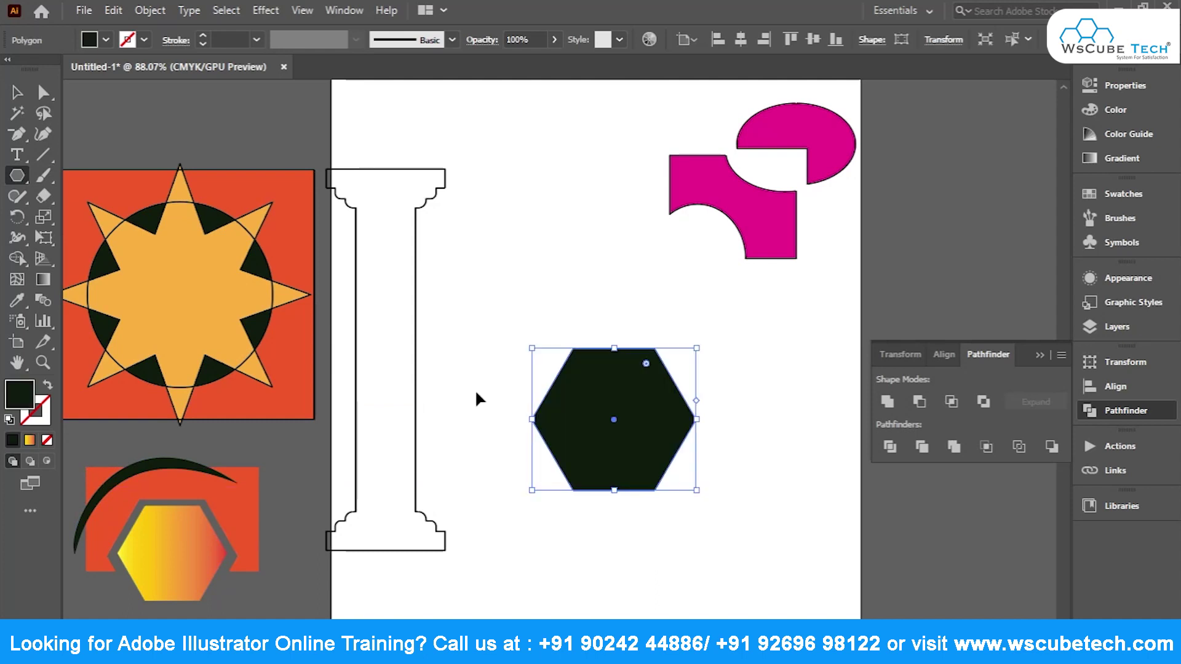
pyautogui.press('v')
pyautogui.moveTo(19, 176); pyautogui.dragTo(93, 179)
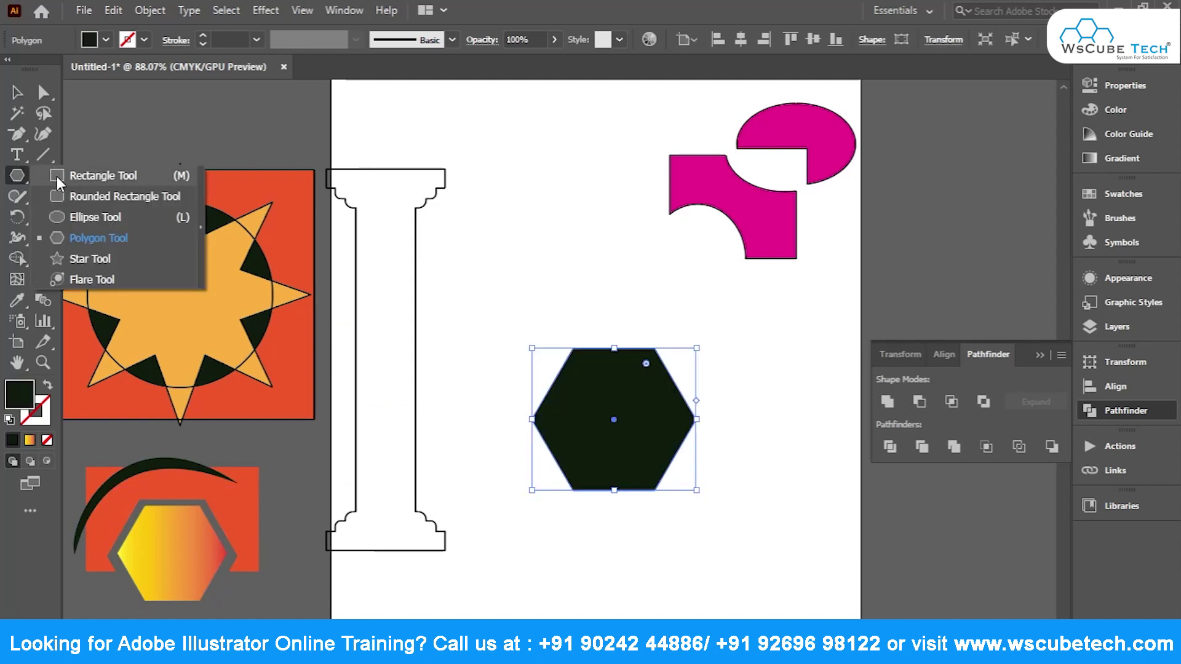
pyautogui.moveTo(473, 302)
pyautogui.mouseDown()
pyautogui.moveTo(648, 465)
pyautogui.moveTo(756, 418)
pyautogui.mouseUp()
pyautogui.press('v')
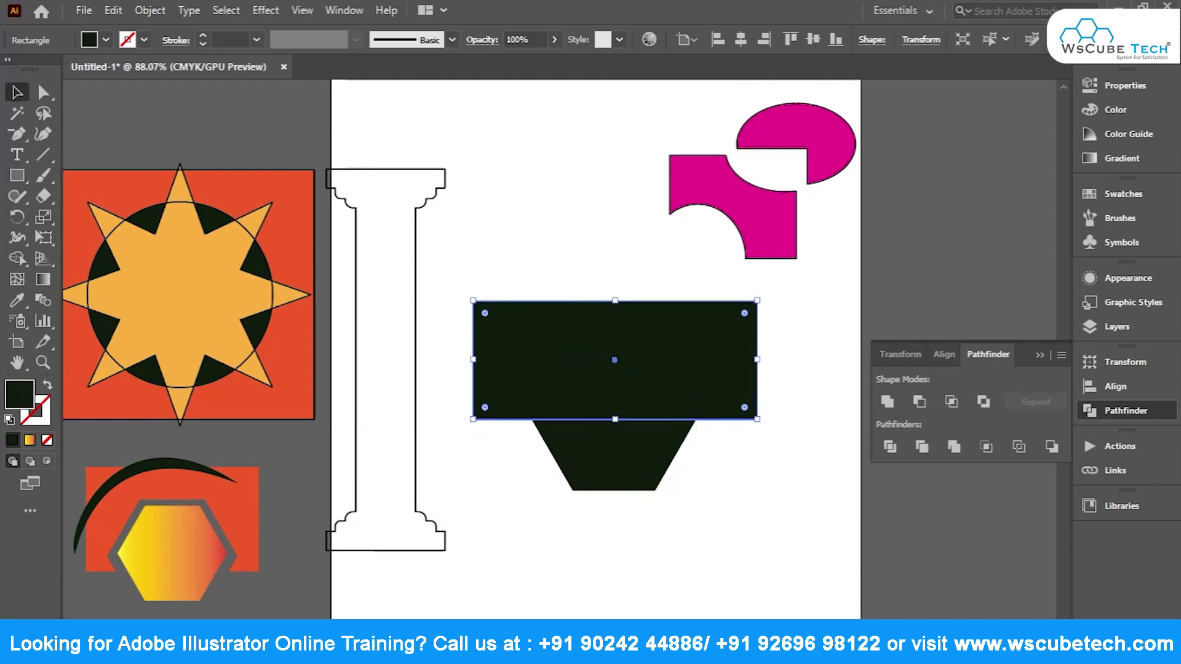
pyautogui.click(1111, 195)
pyautogui.click(986, 242)
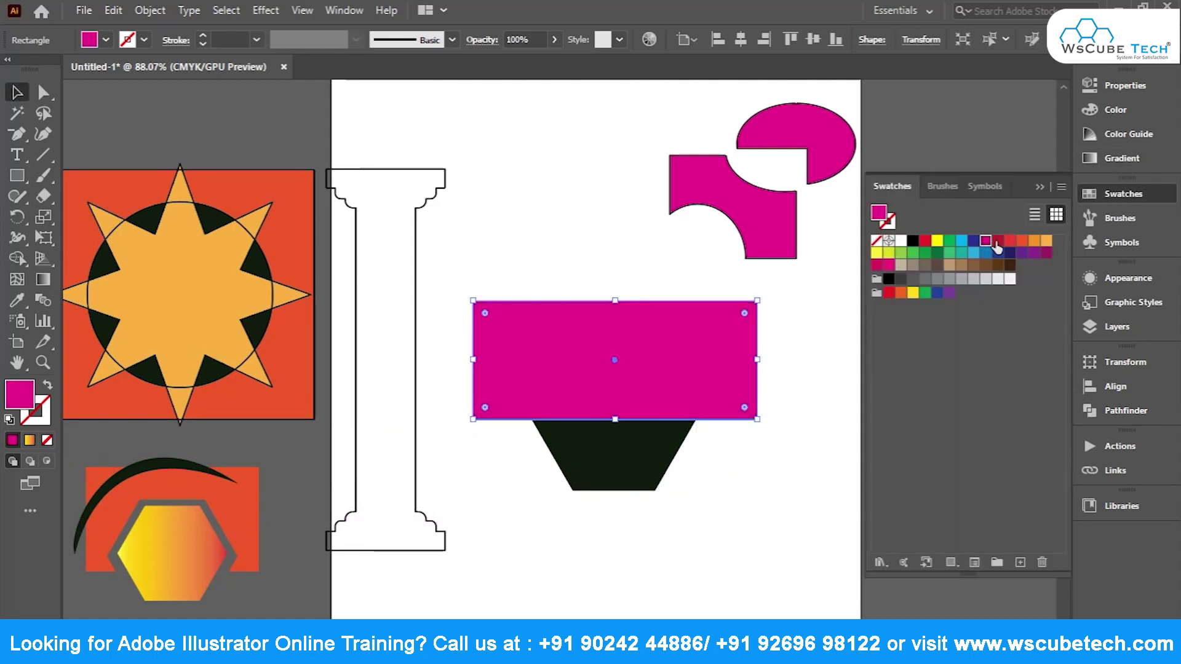
# Send the crimson rectangle behind the hexagon, then trial a Pathfinder Crop and undo it.
pyautogui.hotkey('ctrl', 'shift', '[')
pyautogui.click(817, 529)
pyautogui.click(625, 412)
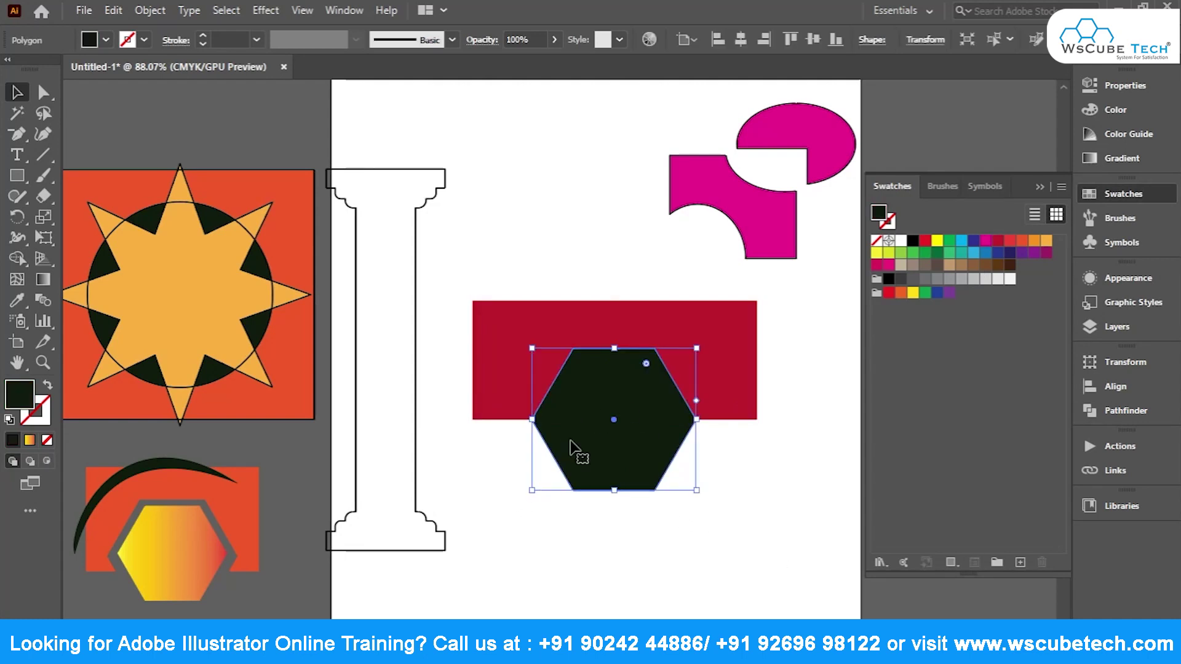
pyautogui.keyDown('shift'); pyautogui.click(667, 323); pyautogui.keyUp('shift')
pyautogui.click(1114, 411)
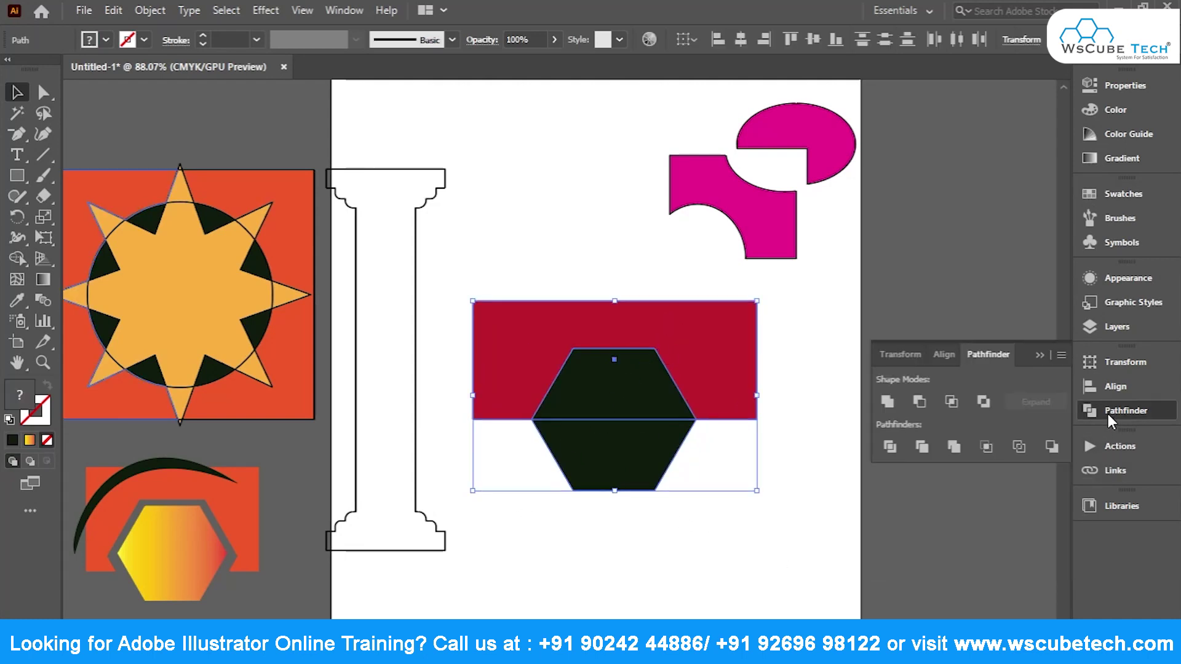
pyautogui.click(988, 448)
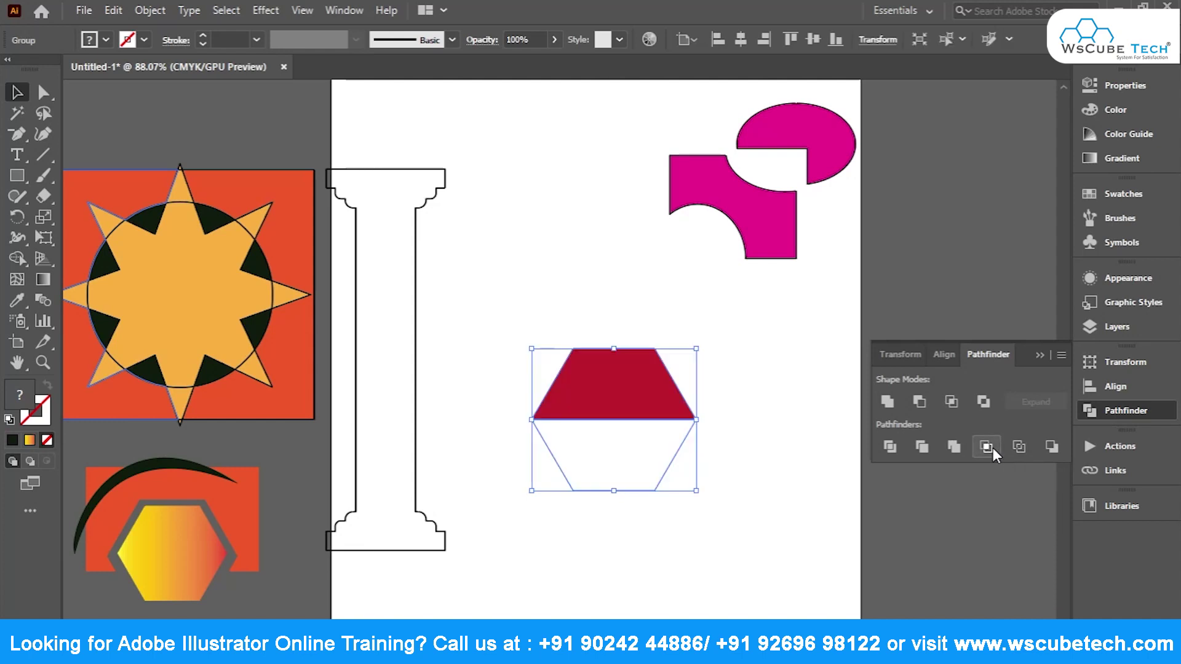
pyautogui.hotkey('ctrl', 'z')
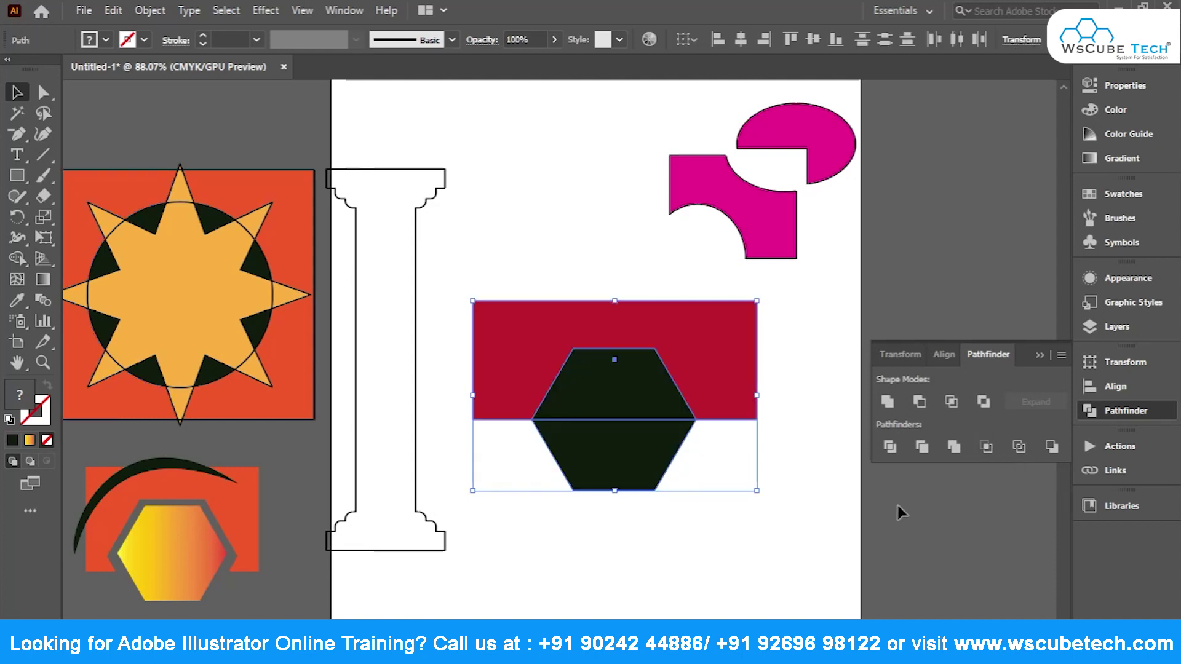
pyautogui.click(606, 424)
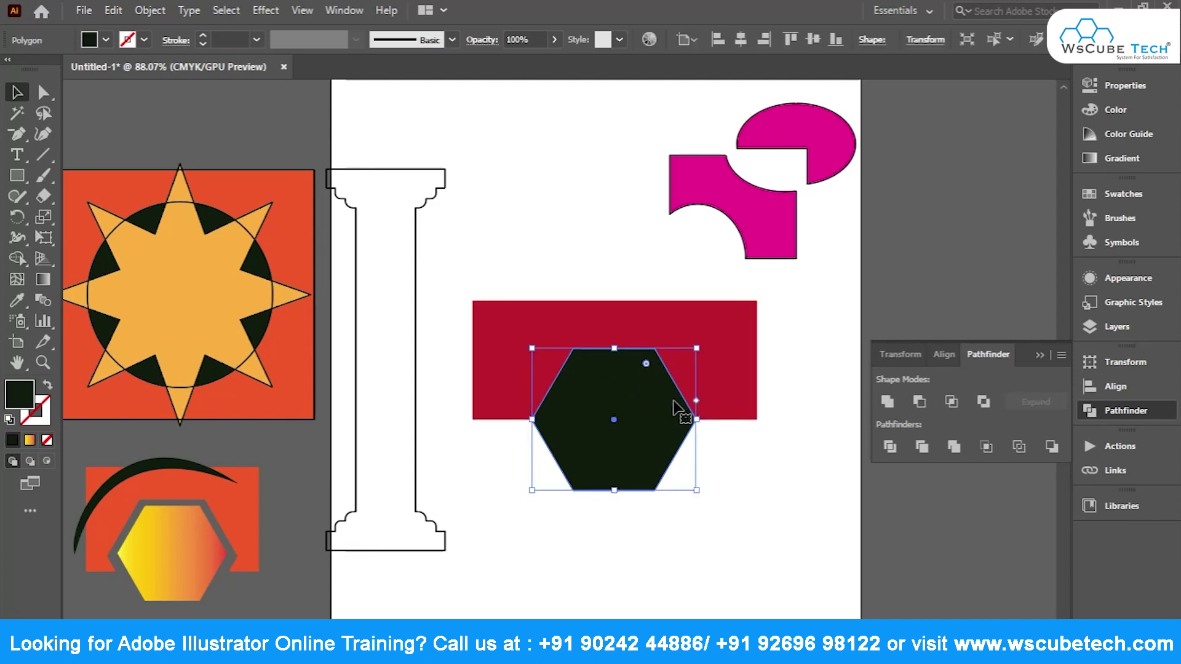
# Crop the crimson rectangle to the hexagon with Pathfinder, nudge the result up, and ungroup it.
pyautogui.keyDown('shift'); pyautogui.click(704, 312); pyautogui.keyUp('shift')
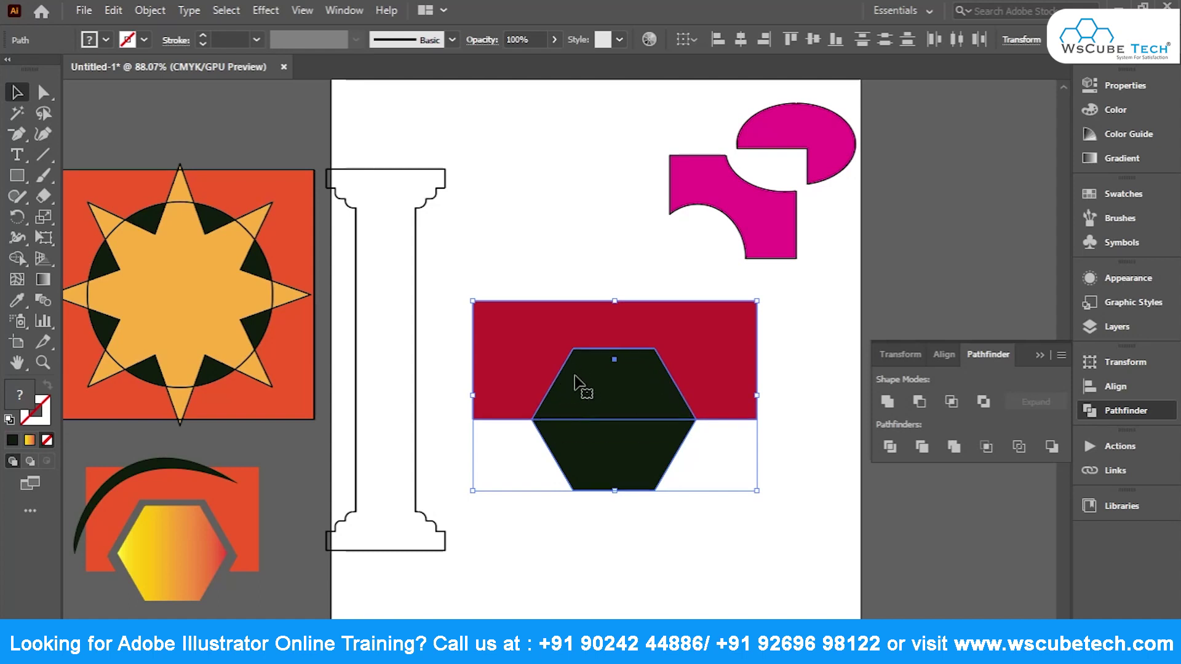
pyautogui.click(988, 449)
pyautogui.click(677, 494)
pyautogui.click(609, 388)
pyautogui.moveTo(603, 387); pyautogui.dragTo(595, 346)
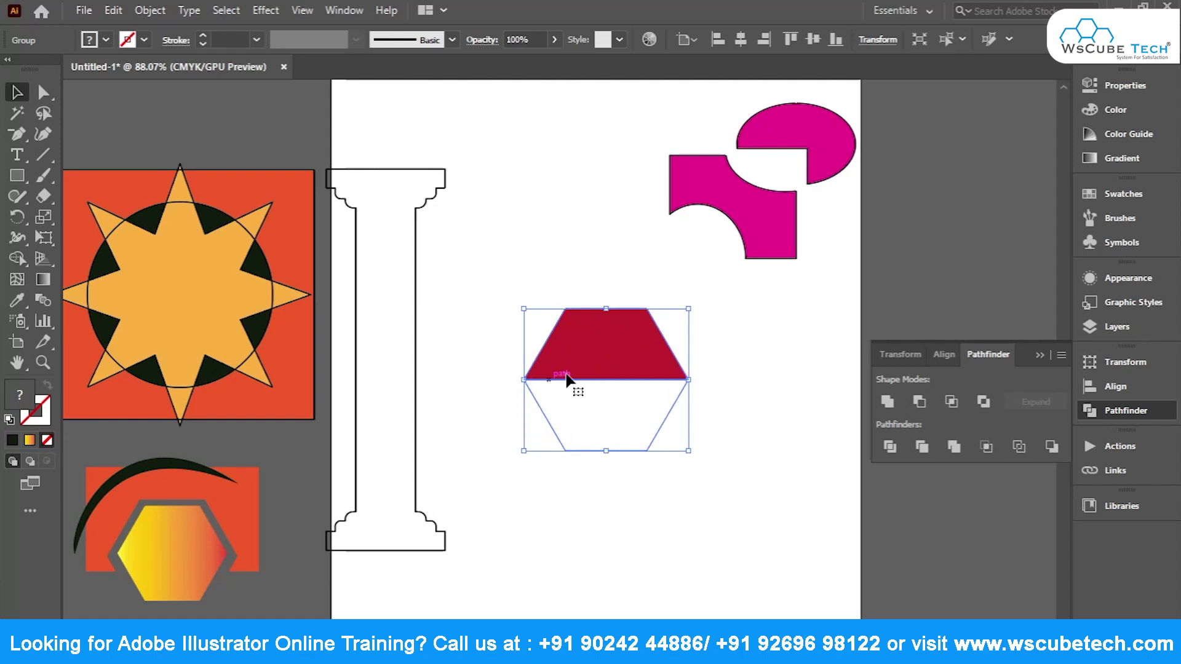
pyautogui.hotkey('ctrl', 'shift', 'g')
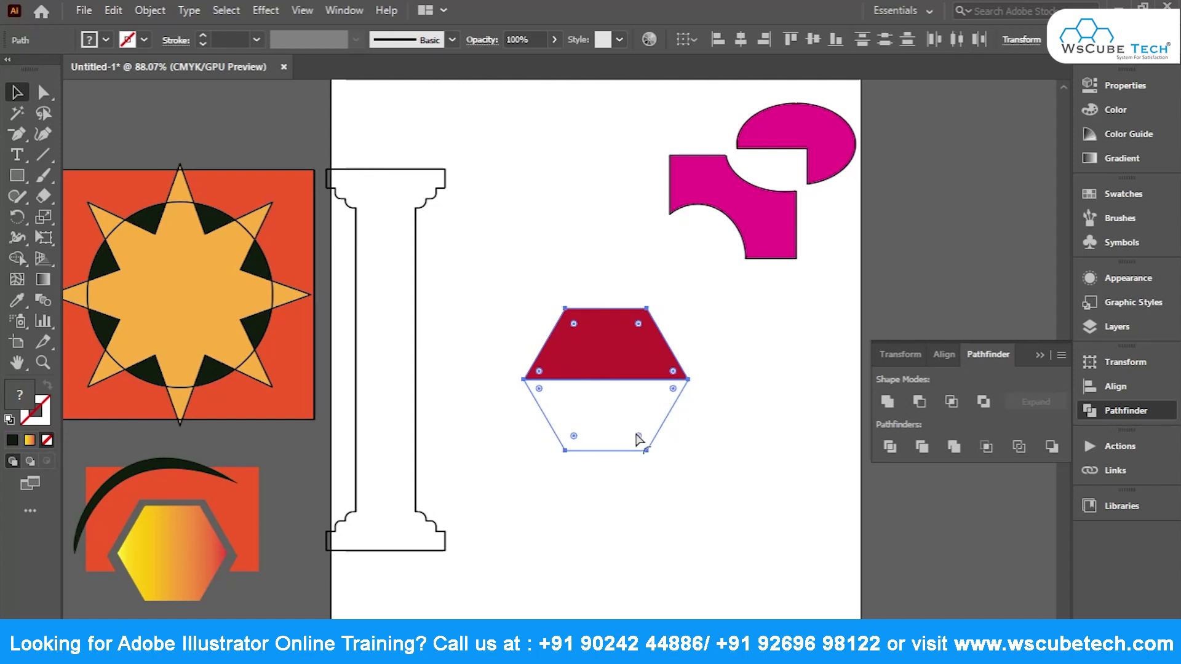
# Move the crimson trapezoid up-left and inspect the invisible lower piece in Outline view.
pyautogui.click(635, 476)
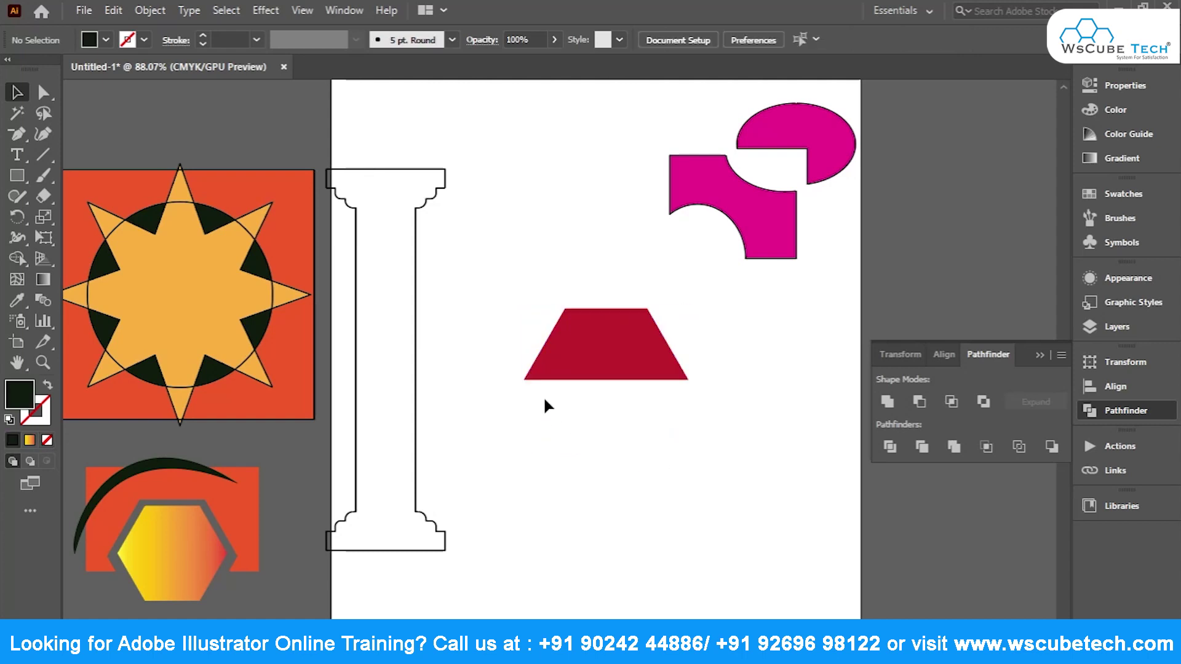
pyautogui.moveTo(535, 331); pyautogui.dragTo(486, 233)
pyautogui.click(560, 344)
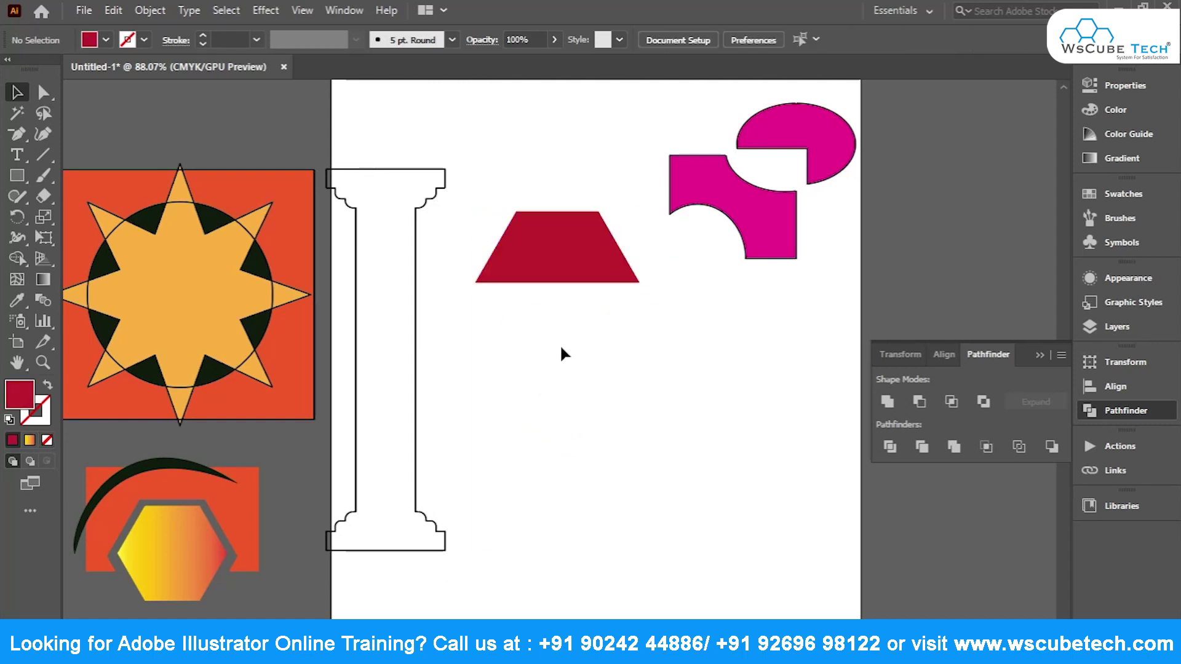
pyautogui.click(646, 438)
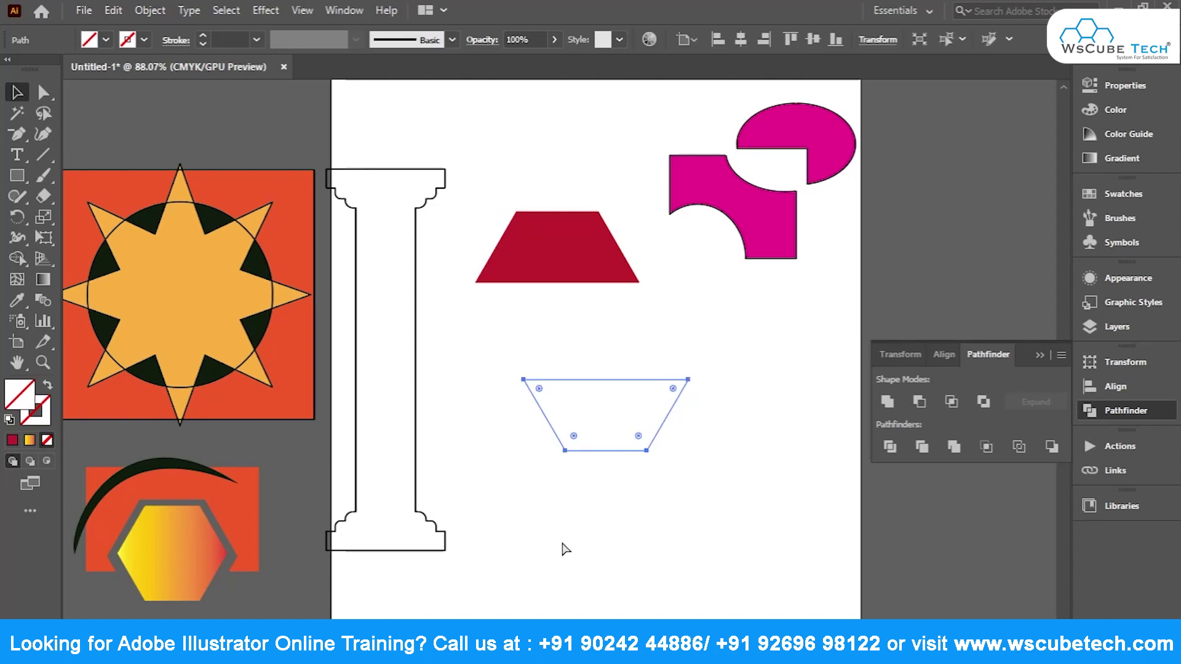
pyautogui.hotkey('ctrl', 'y')
pyautogui.hotkey('ctrl', 'y')
pyautogui.hotkey('ctrl', 'y')
pyautogui.hotkey('ctrl', 'y')
pyautogui.hotkey('ctrl', 'y')
pyautogui.hotkey('ctrl', 'y')
pyautogui.press('v')
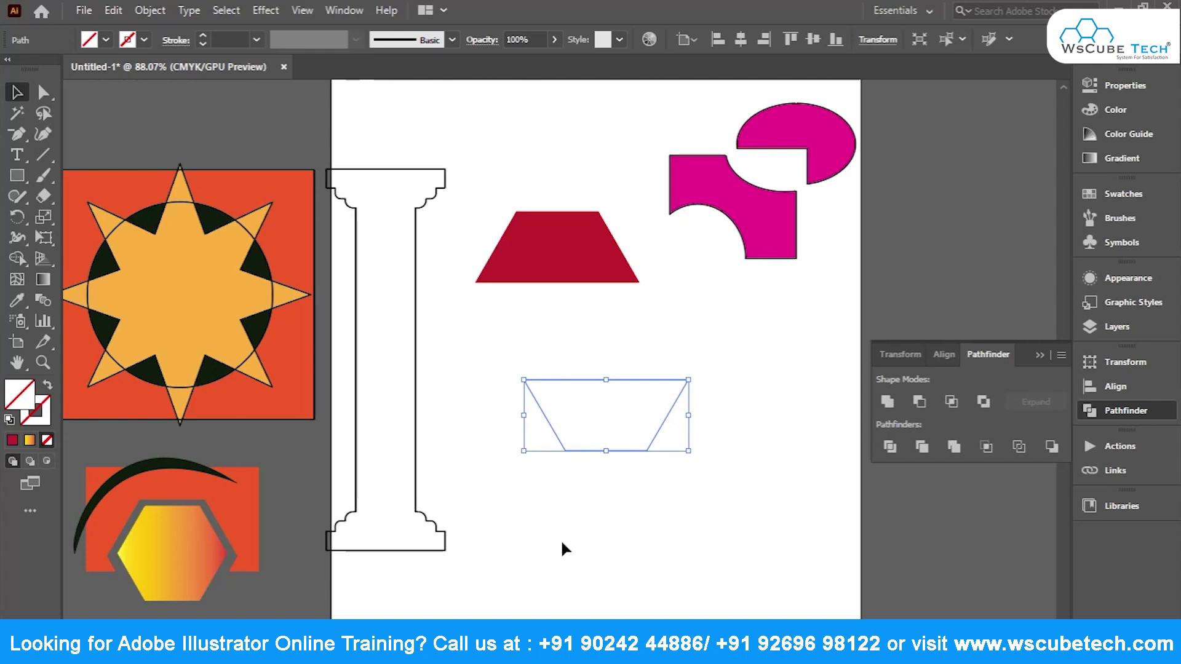
pyautogui.click(562, 544)
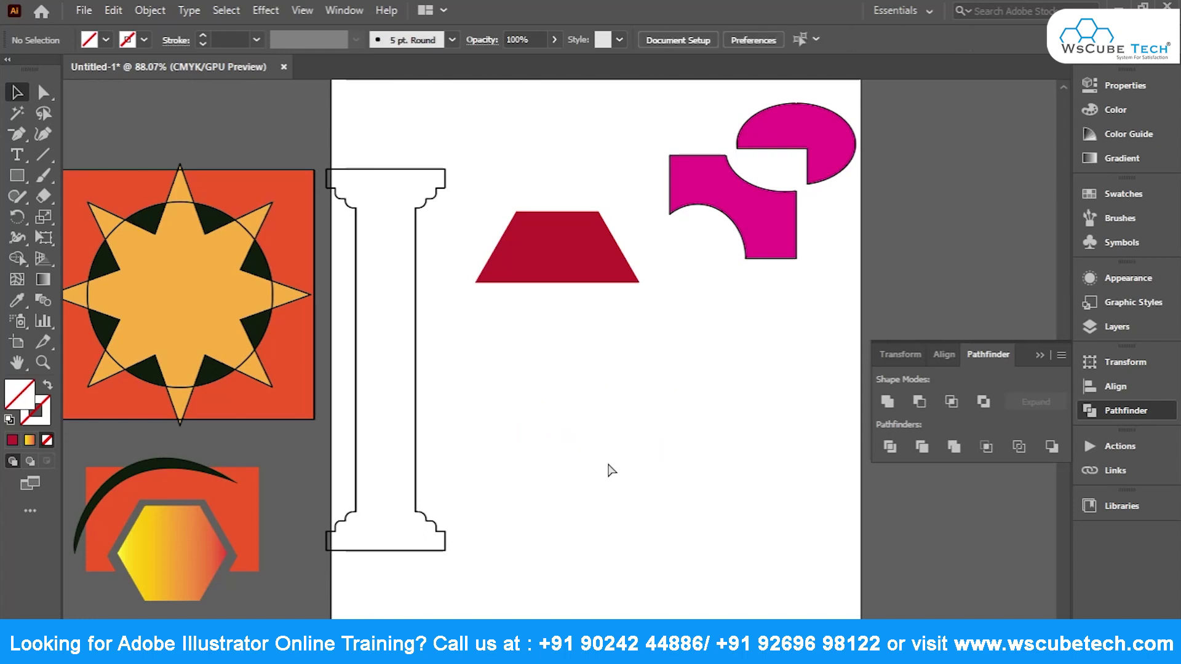
pyautogui.hotkey('ctrl', '-')
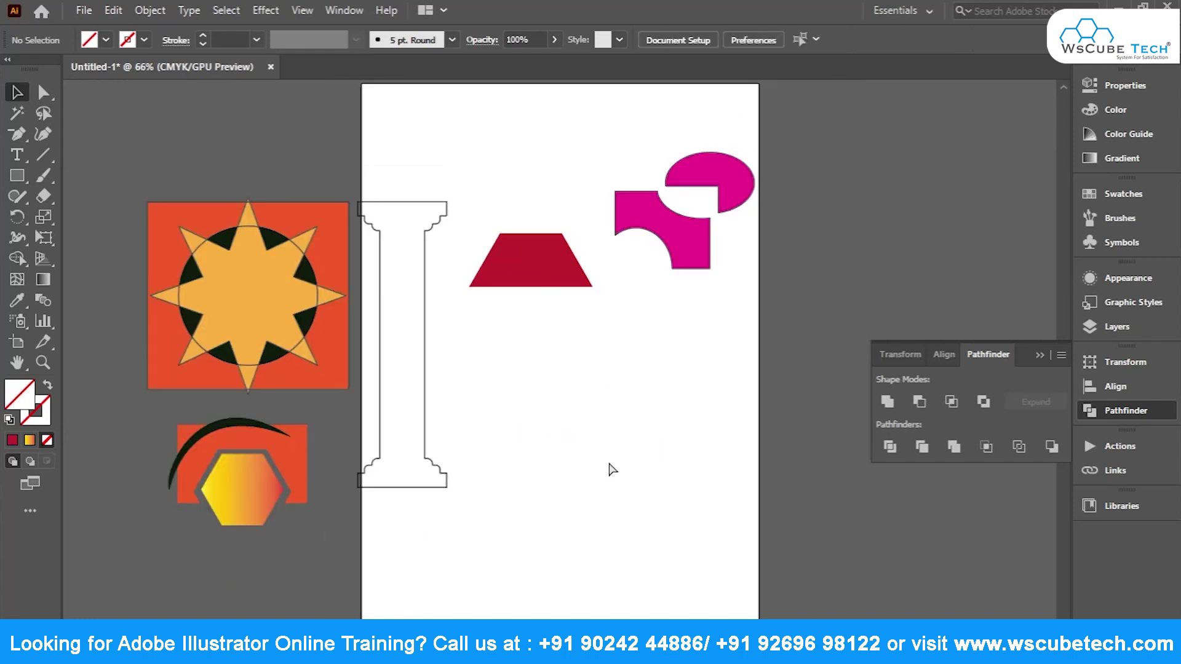
pyautogui.hotkey('ctrl', 'y')
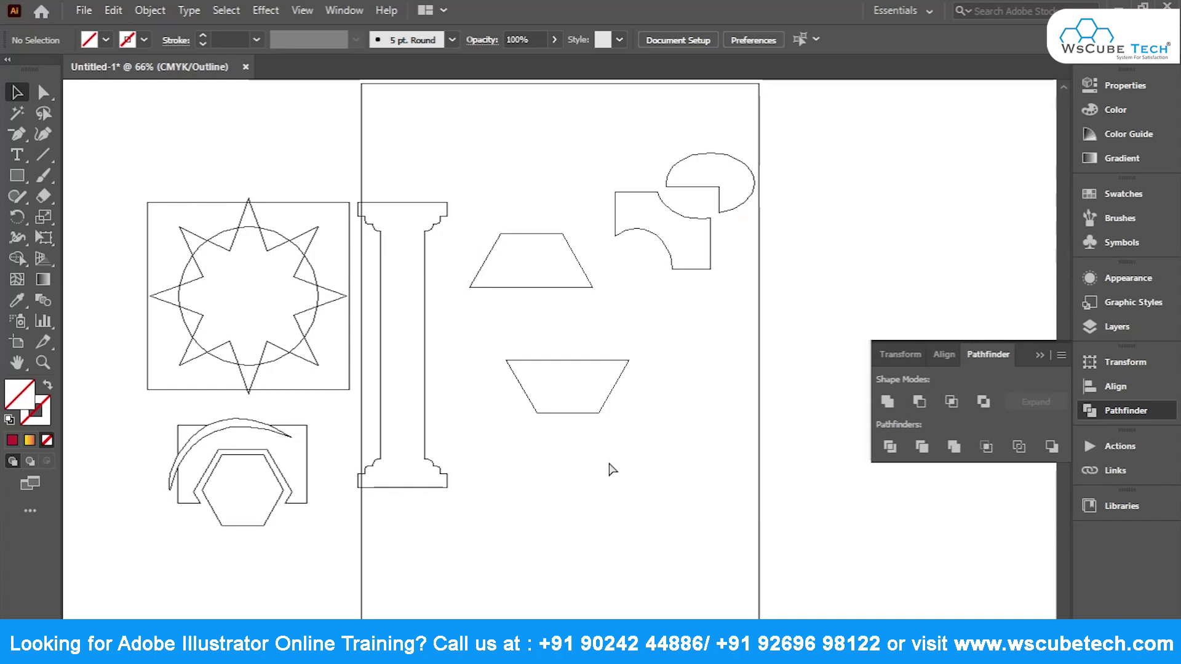
pyautogui.hotkey('ctrl', 'y')
pyautogui.moveTo(638, 324); pyautogui.dragTo(411, 519)
pyautogui.click(674, 305)
pyautogui.moveTo(654, 342); pyautogui.dragTo(429, 454)
pyautogui.click(561, 447)
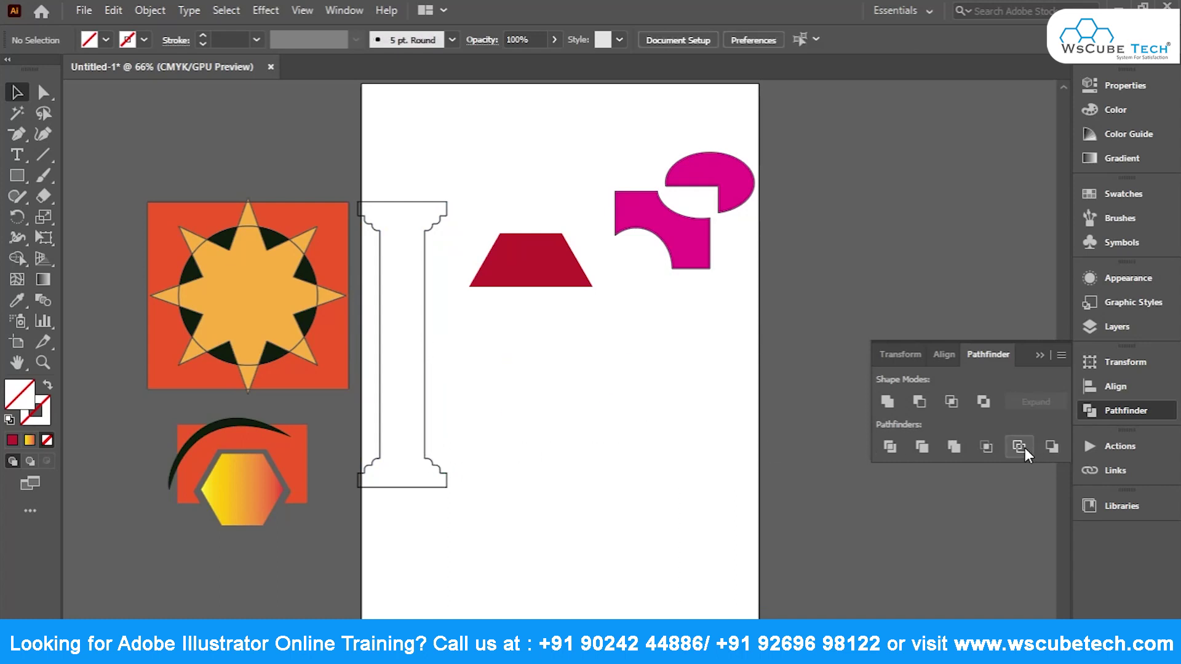
pyautogui.click(638, 227)
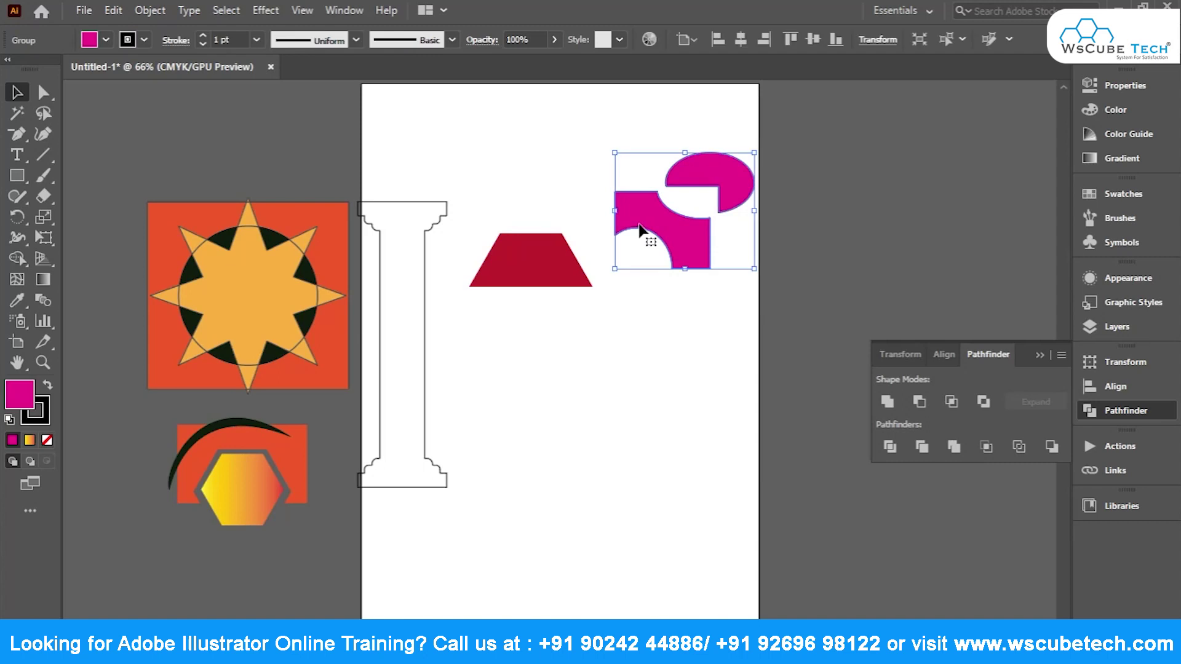
# Make stacked copies of the red trapezoid and select the tiers without the magenta shapes.
pyautogui.click(531, 268)
pyautogui.moveTo(534, 271)
pyautogui.mouseDown()
pyautogui.moveTo(534, 306)
pyautogui.moveTo(503, 324)
pyautogui.moveTo(508, 362)
pyautogui.mouseUp()
pyautogui.click(500, 351)
pyautogui.click(580, 411)
pyautogui.moveTo(456, 184); pyautogui.dragTo(616, 457)
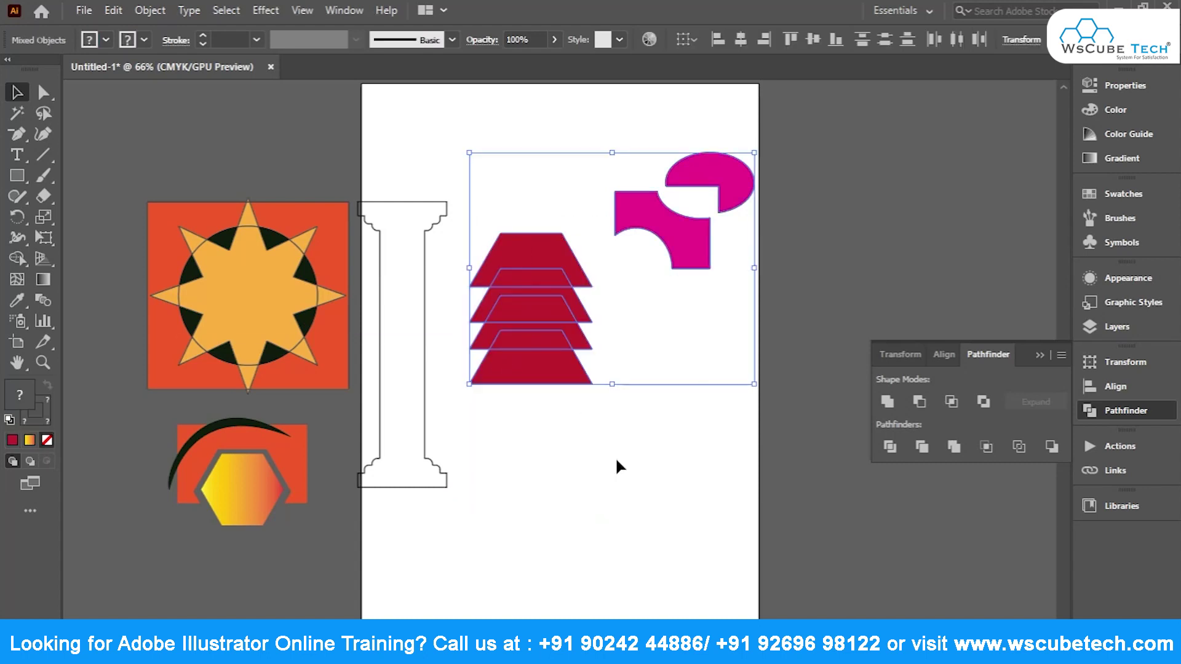
pyautogui.keyDown('shift'); pyautogui.click(646, 237); pyautogui.keyUp('shift')
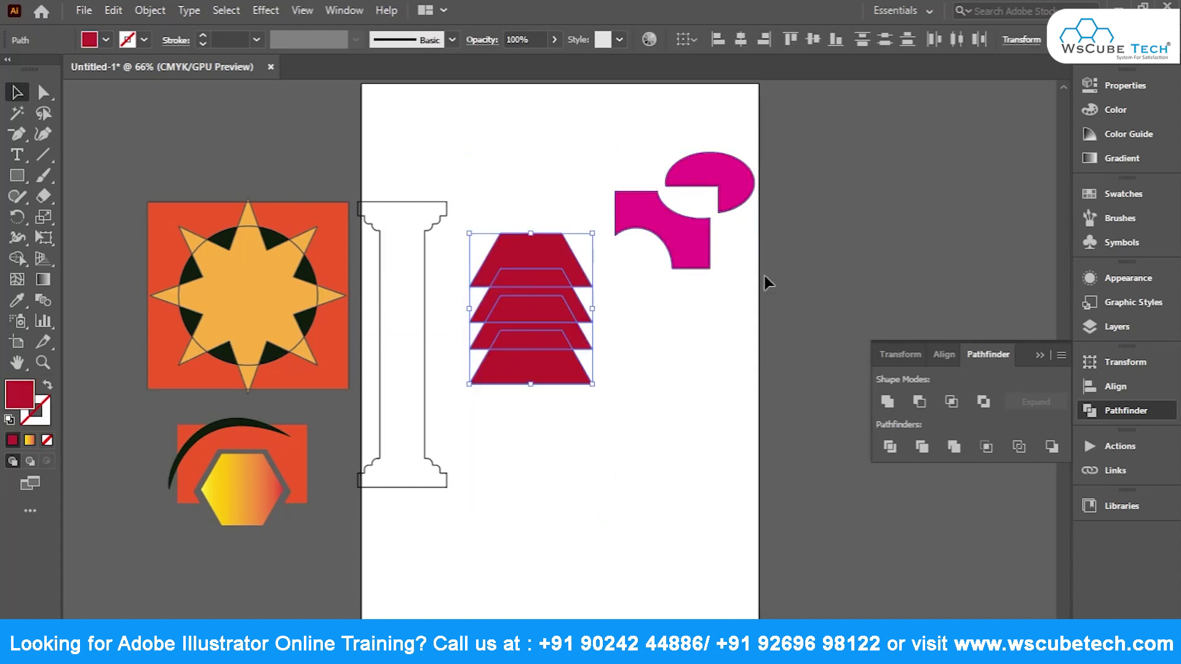
# Apply Pathfinder Outline to the tiers, reposition them, and set a 3 pt stroke.
pyautogui.click(1012, 446)
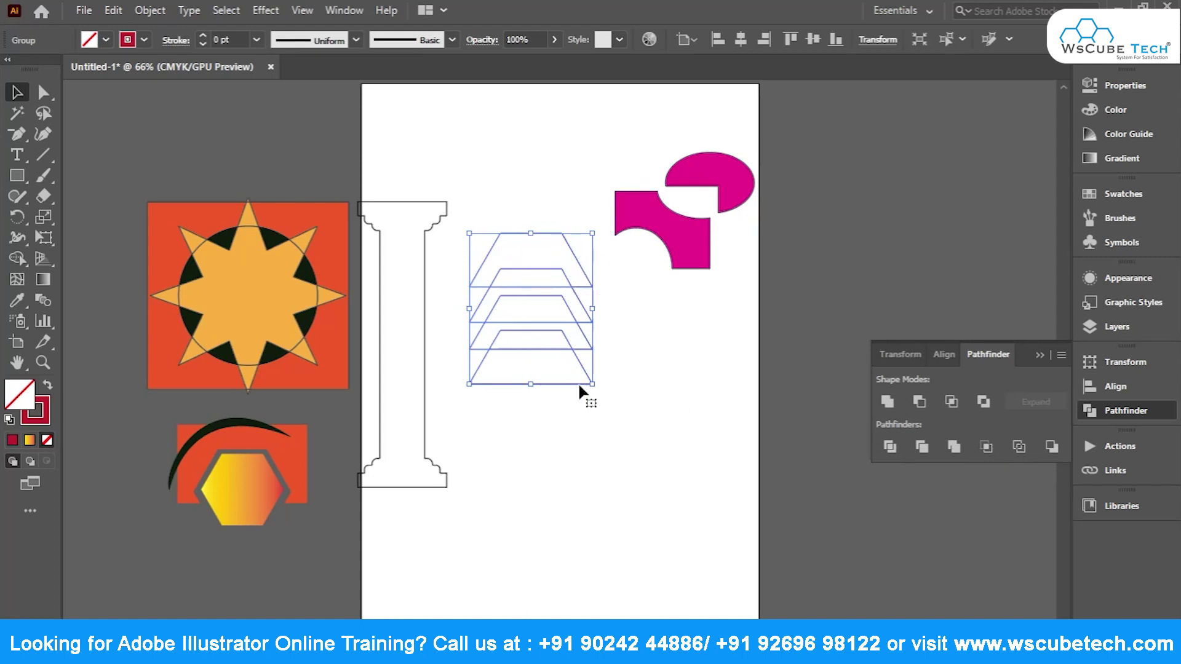
pyautogui.moveTo(542, 331); pyautogui.dragTo(625, 429)
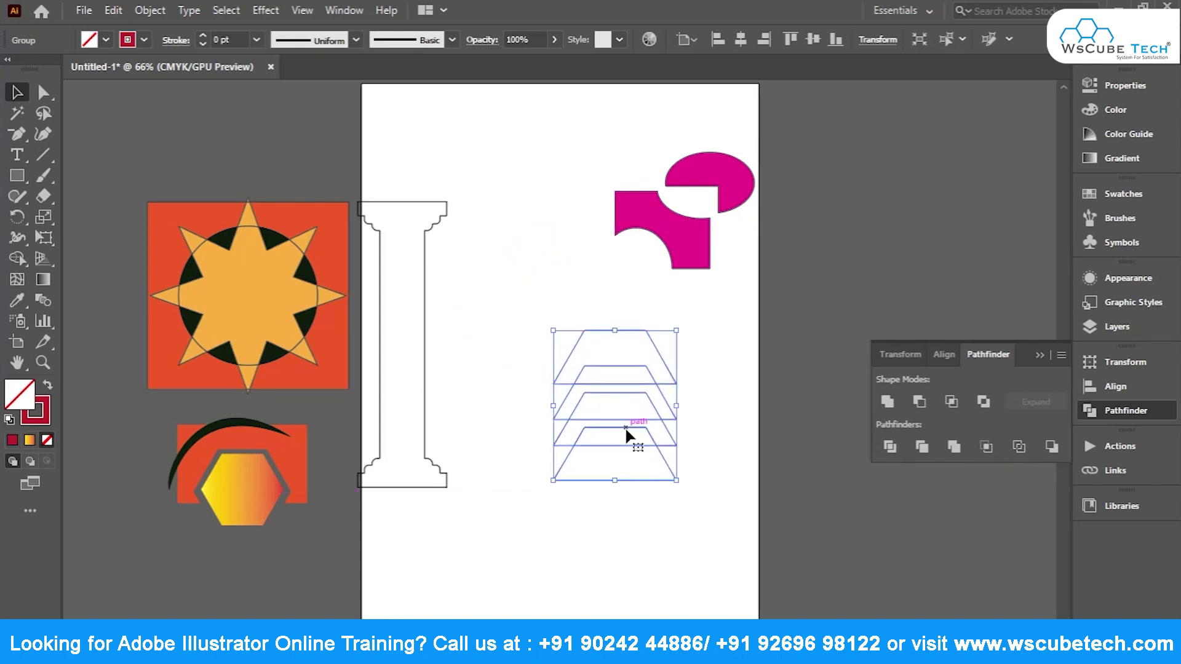
pyautogui.click(202, 36)
pyautogui.click(202, 36)
pyautogui.click(202, 36)
pyautogui.click(487, 437)
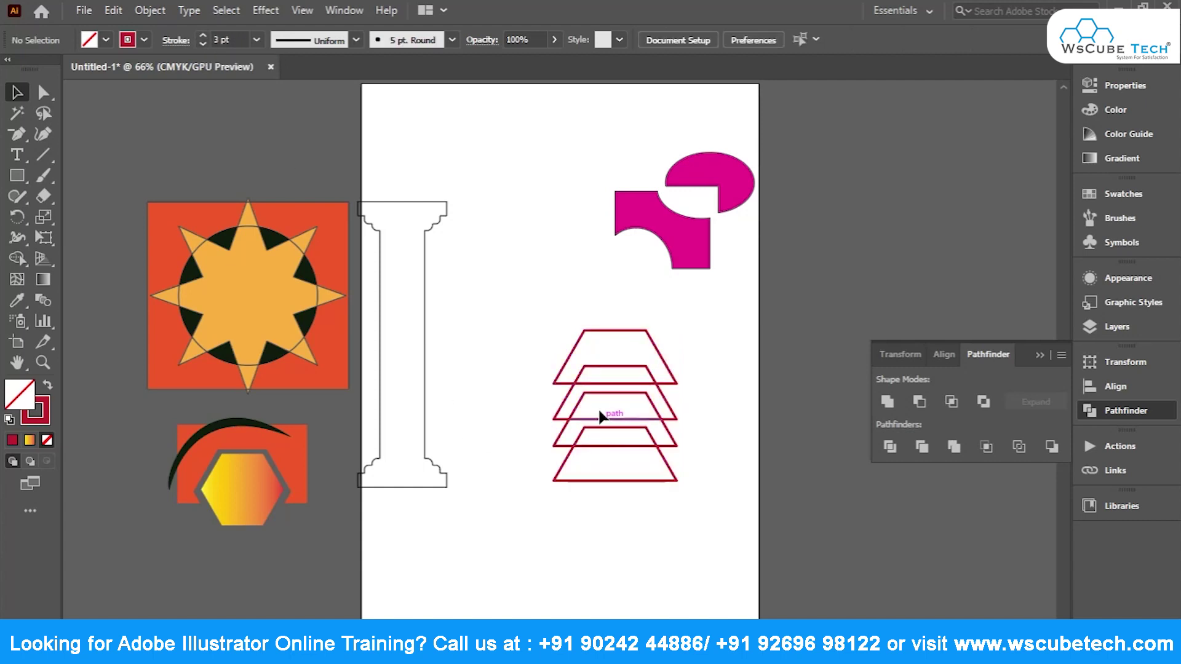
pyautogui.moveTo(600, 417); pyautogui.dragTo(587, 417)
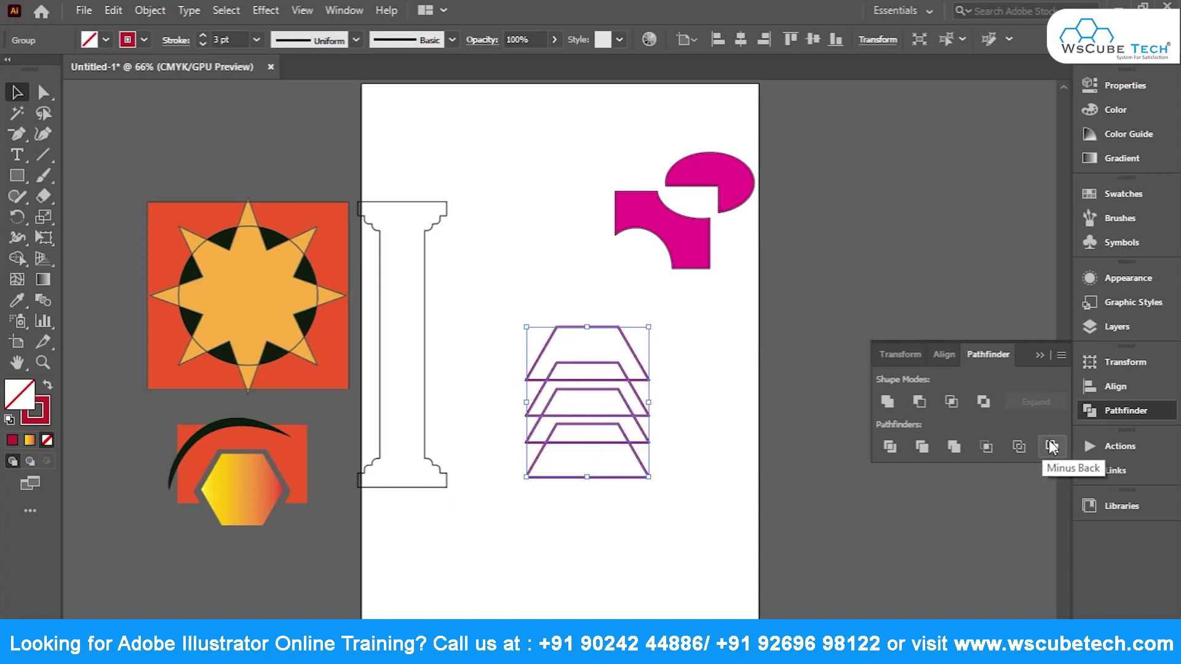
# Draw a square and a narrow rectangle overlapping its top edge.
pyautogui.click(17, 175)
pyautogui.moveTo(465, 153); pyautogui.dragTo(561, 248)
pyautogui.moveTo(497, 116); pyautogui.dragTo(533, 197)
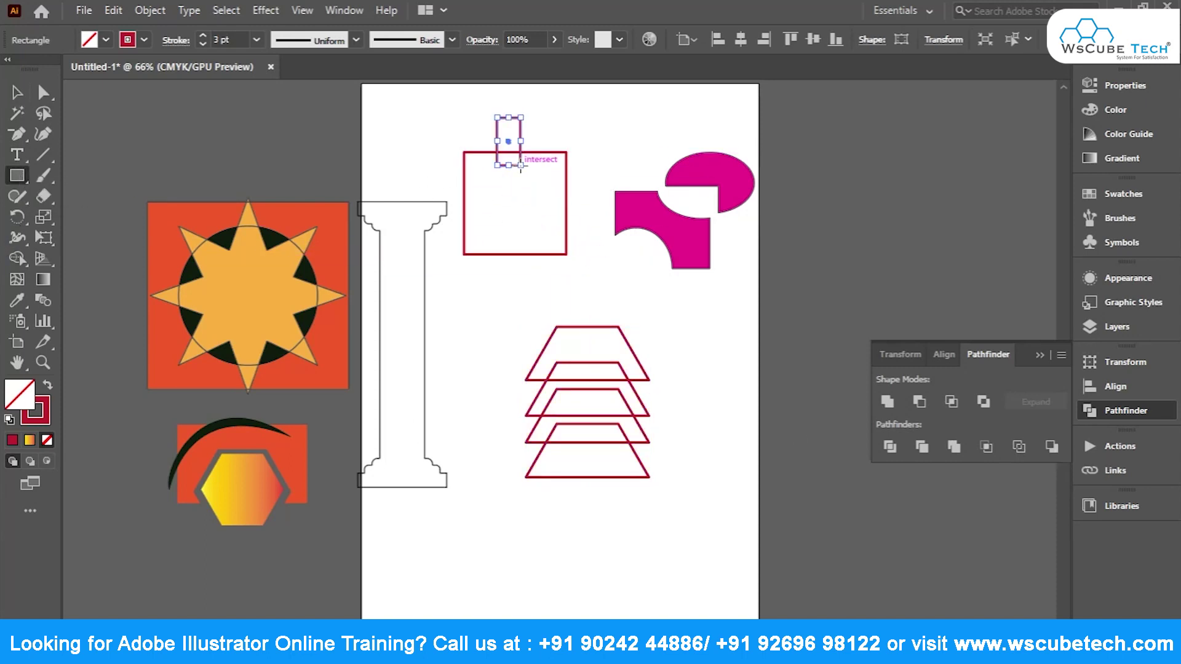
pyautogui.press('v')
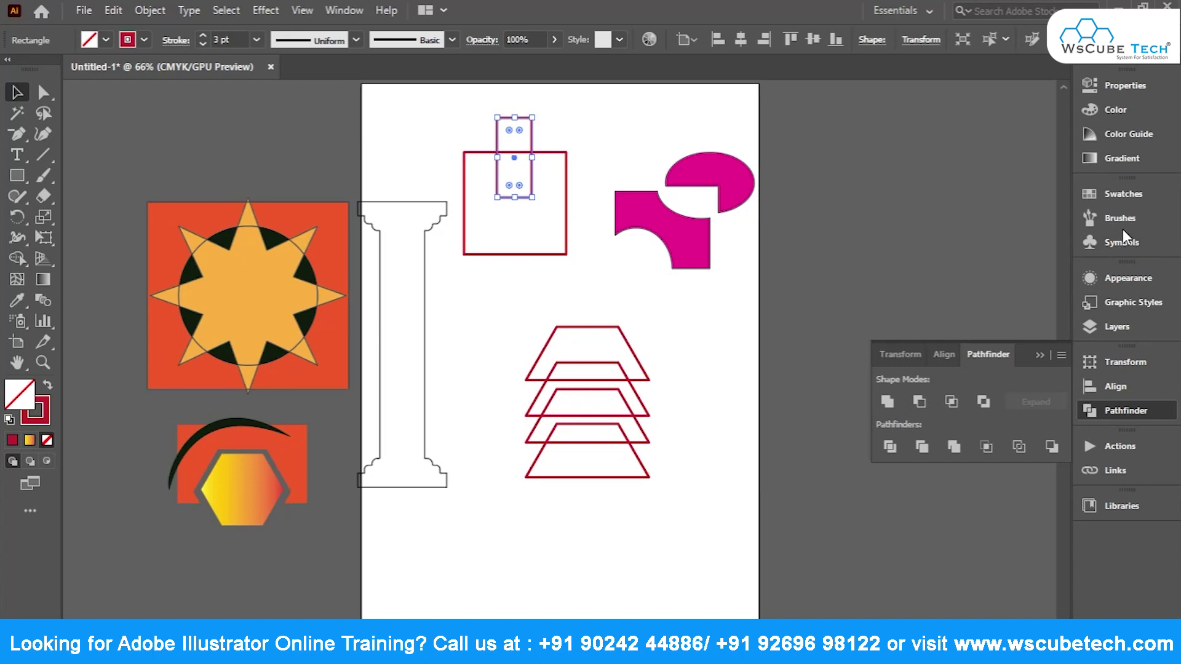
# Fill the narrow rectangle green and the square red from Swatches.
pyautogui.click(1105, 194)
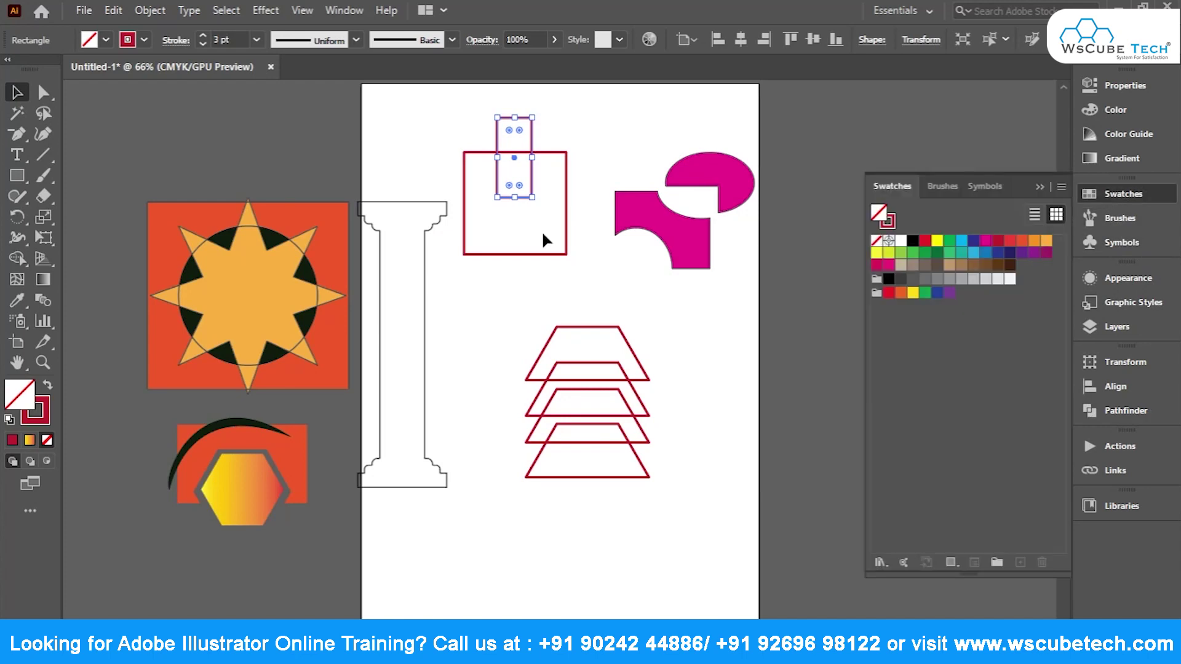
pyautogui.click(741, 518)
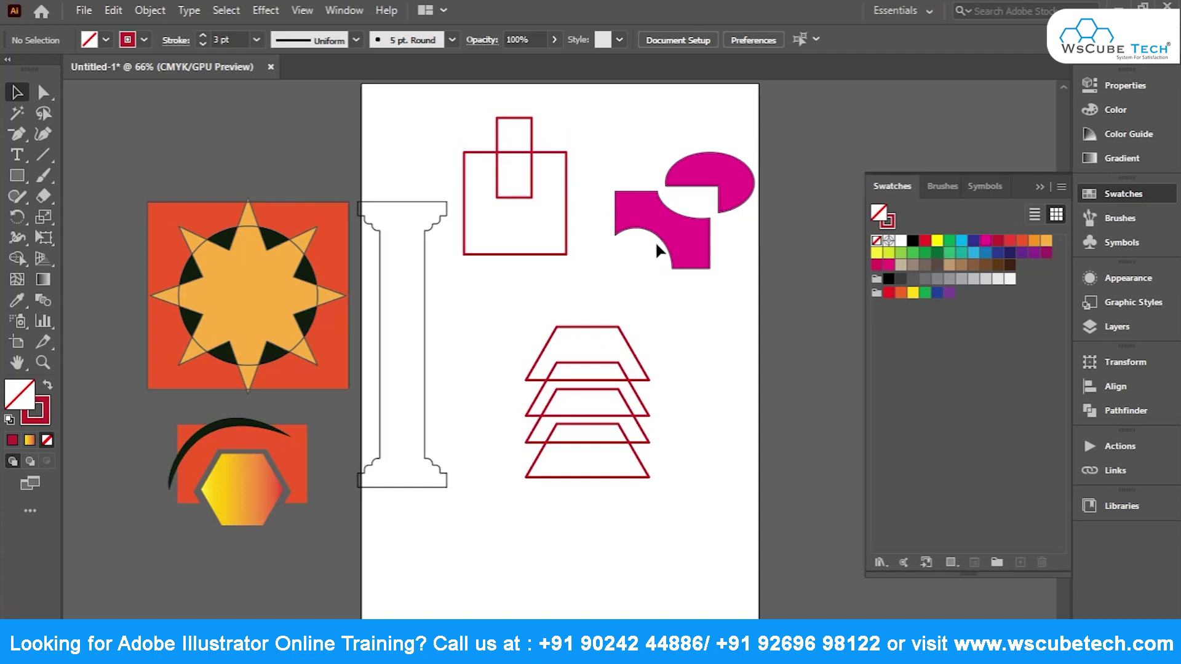
pyautogui.click(497, 179)
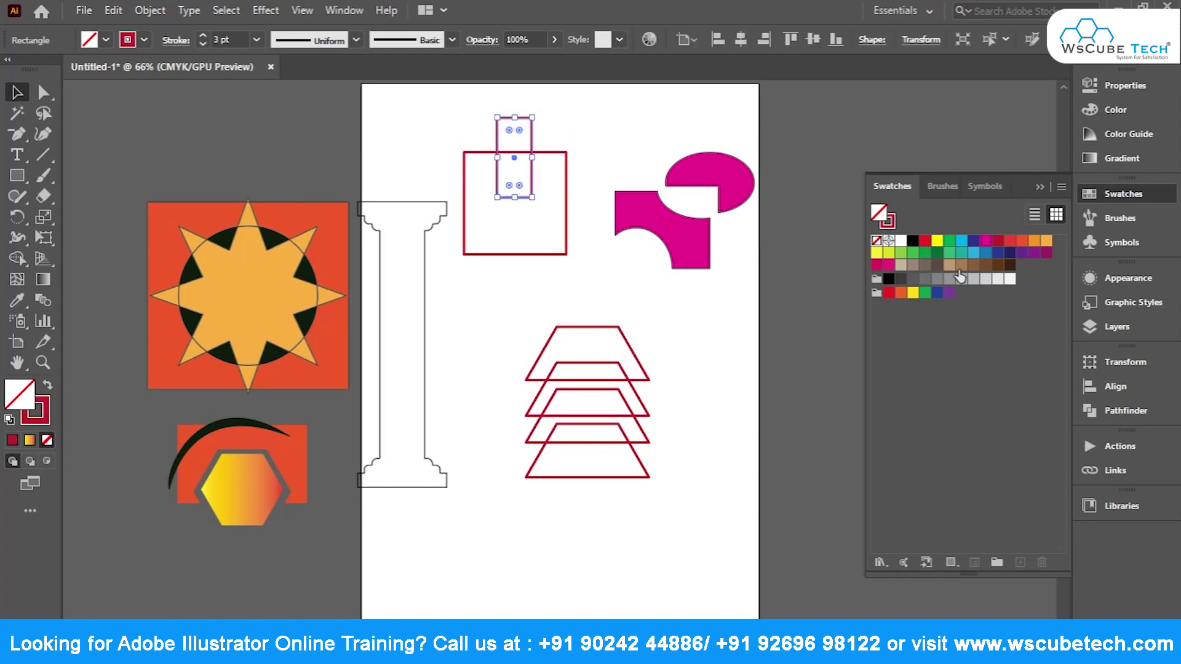
pyautogui.click(950, 253)
pyautogui.click(535, 237)
pyautogui.click(534, 254)
pyautogui.click(889, 292)
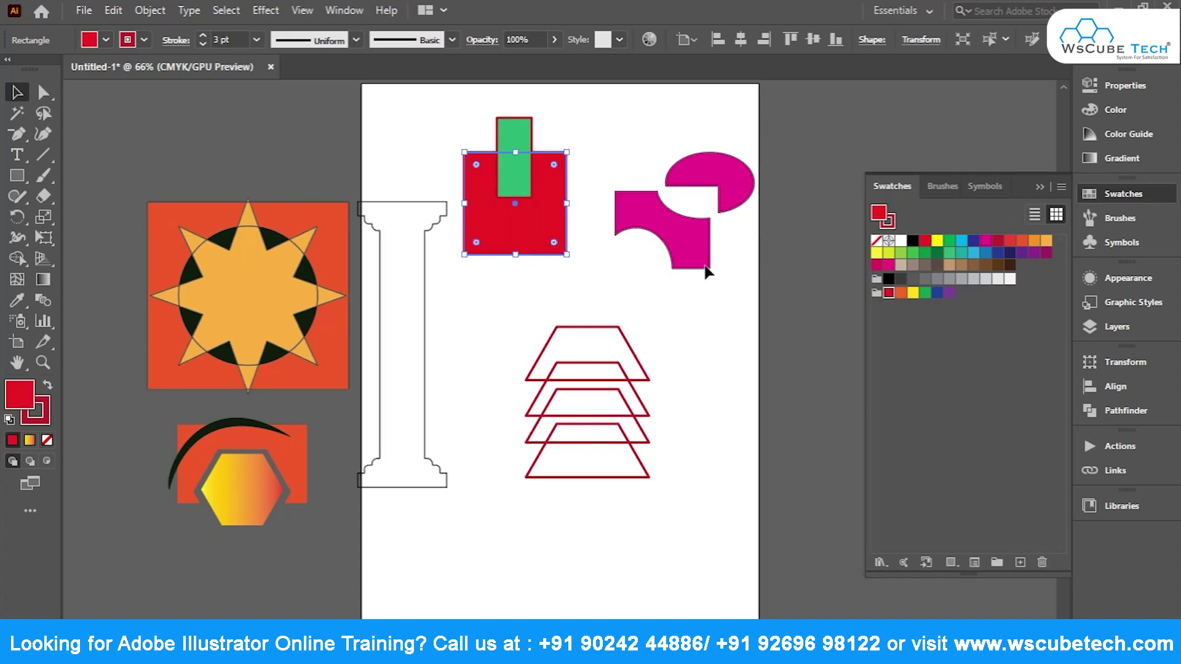
# Apply Pathfinder Minus Back to both shapes, leaving a small green square.
pyautogui.keyDown('shift'); pyautogui.click(499, 130); pyautogui.keyUp('shift')
pyautogui.click(1111, 412)
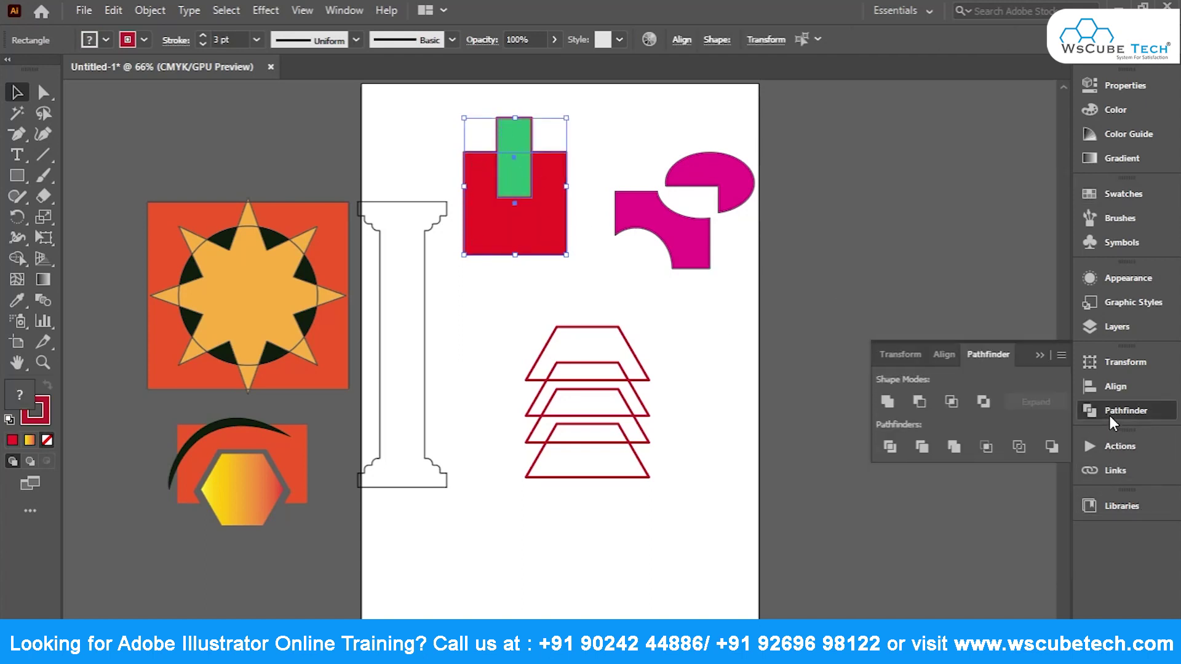
pyautogui.click(1048, 446)
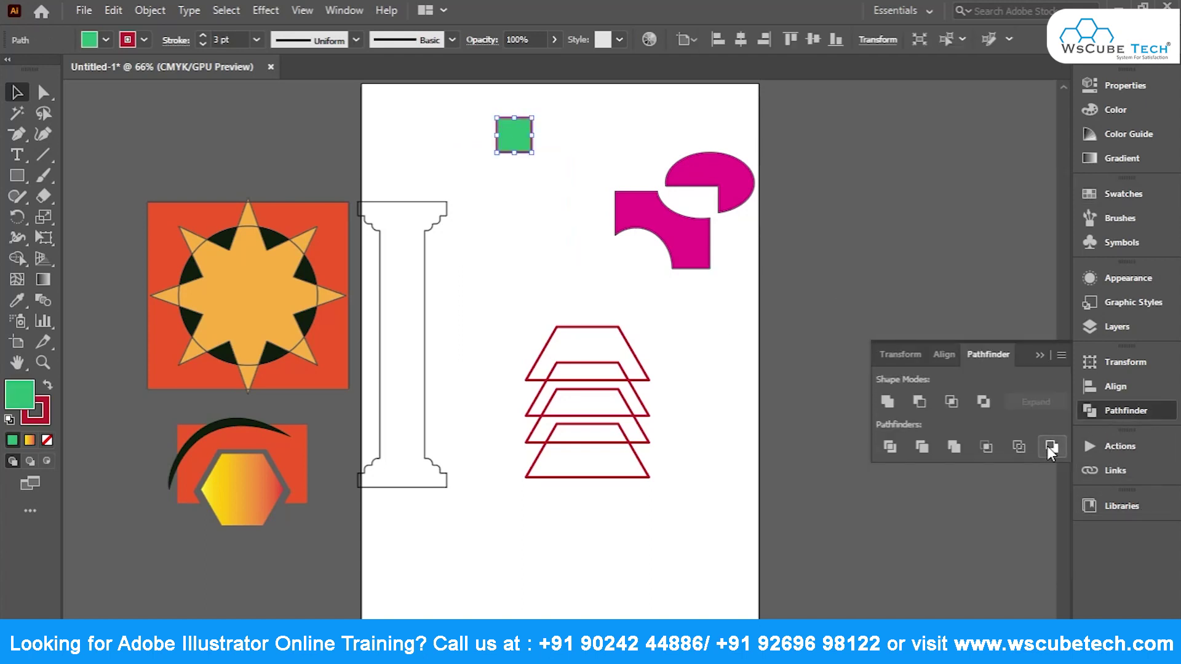
pyautogui.click(560, 234)
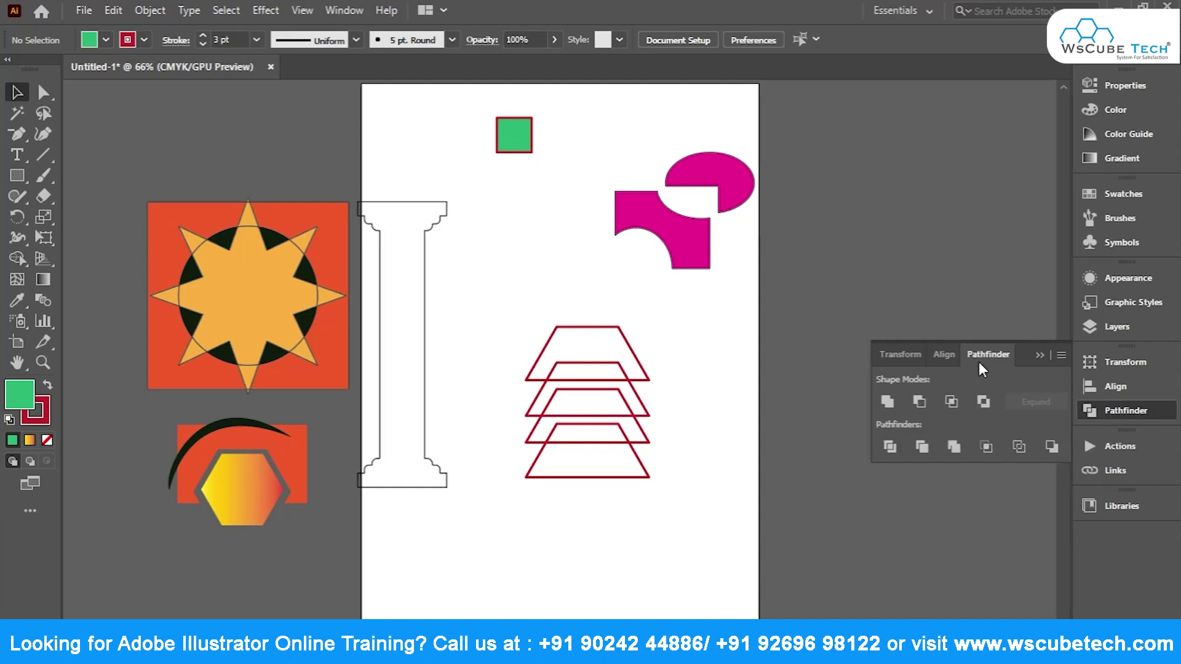
pyautogui.click(945, 355)
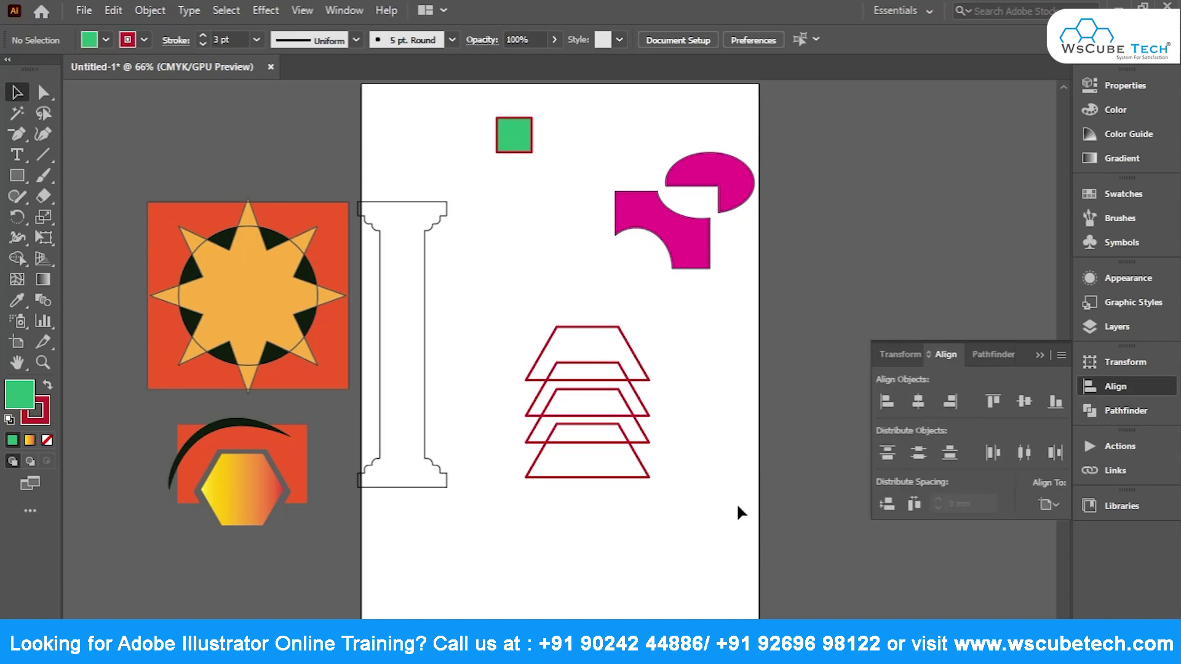
# Select all the artwork and drag it off the artboard to the left.
pyautogui.moveTo(788, 581)
pyautogui.mouseDown()
pyautogui.moveTo(191, 220)
pyautogui.moveTo(92, 92)
pyautogui.mouseUp()
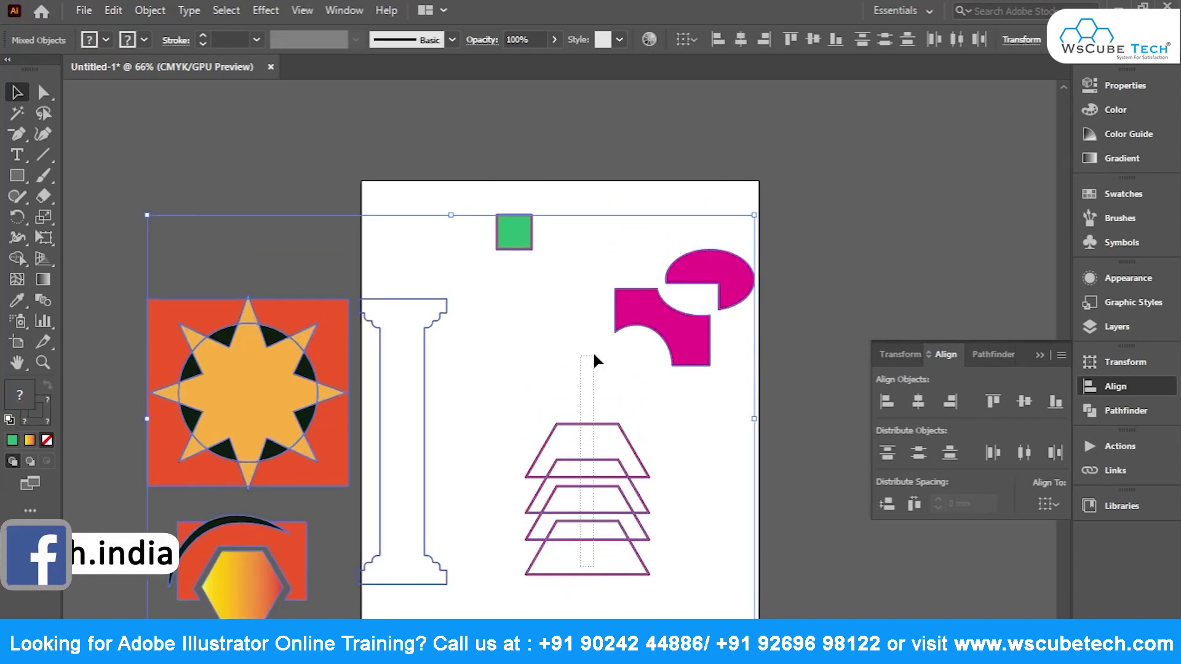
pyautogui.scroll(-4, 817, 490)
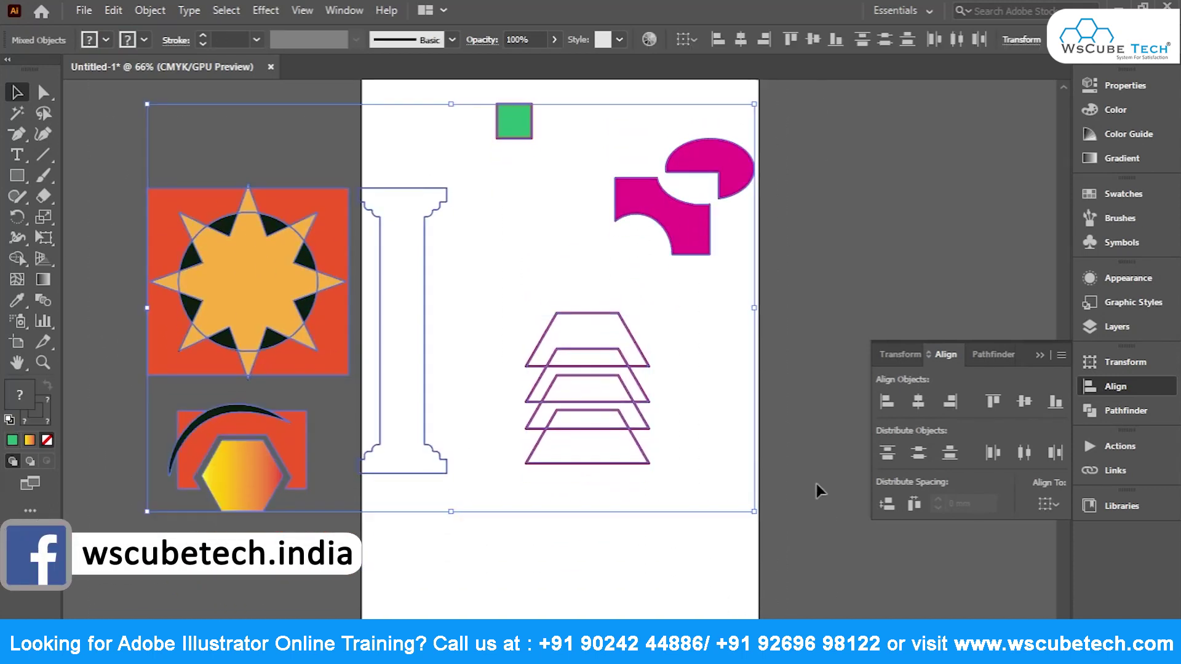
pyautogui.moveTo(699, 214); pyautogui.dragTo(227, 322)
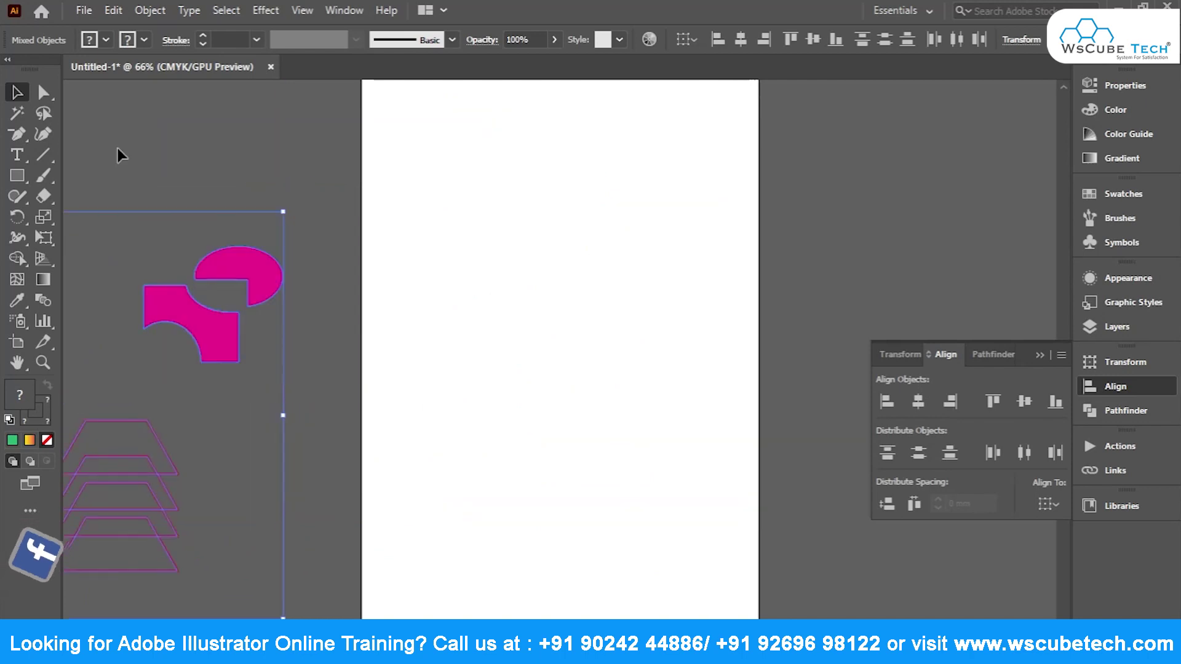
pyautogui.click(18, 177)
# Draw nine scattered rectangles of varying sizes around the page.
pyautogui.moveTo(390, 122); pyautogui.dragTo(436, 174)
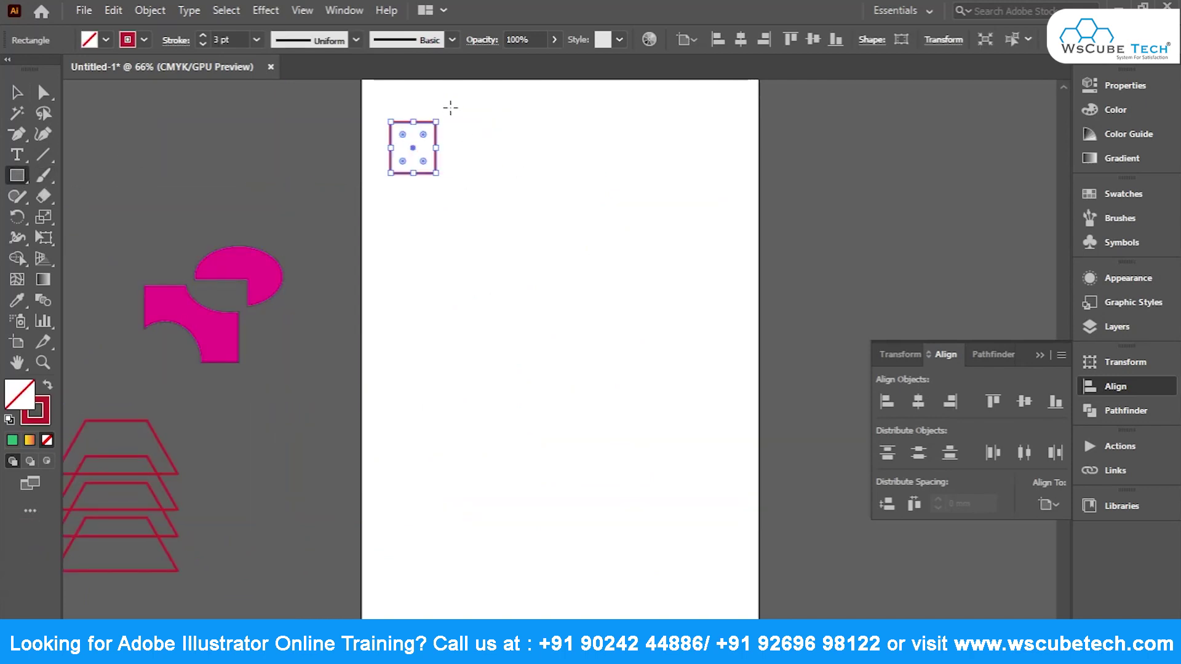
pyautogui.moveTo(449, 104); pyautogui.dragTo(530, 247)
pyautogui.moveTo(560, 114); pyautogui.dragTo(636, 151)
pyautogui.moveTo(669, 100); pyautogui.dragTo(830, 249)
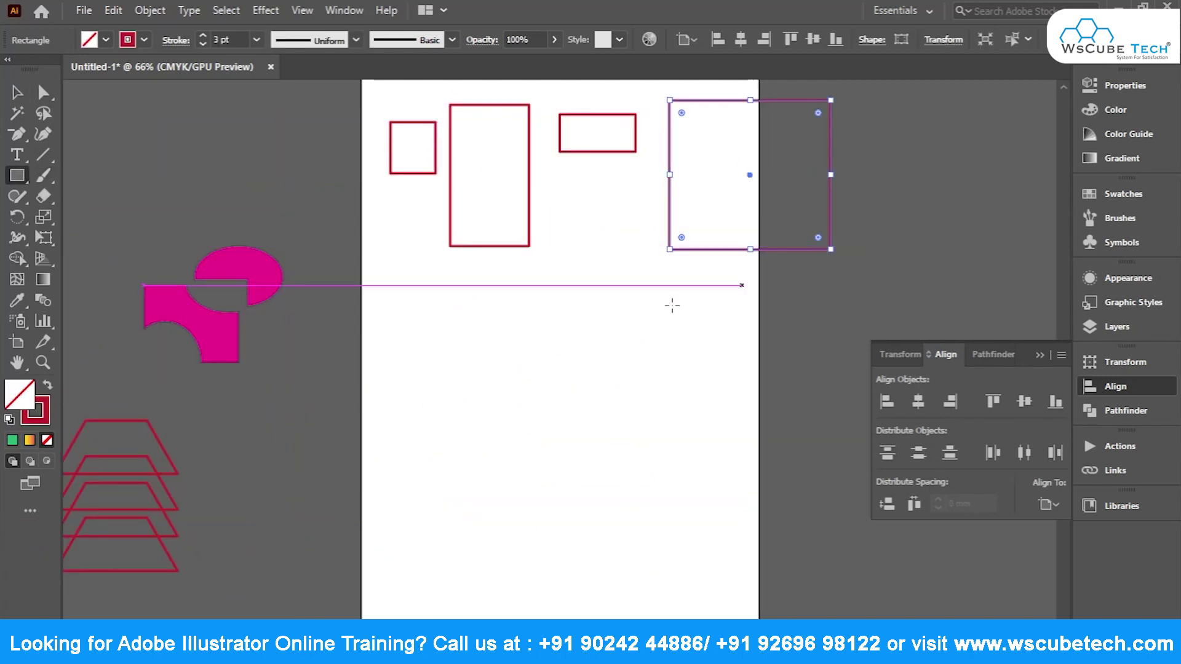
pyautogui.moveTo(852, 127); pyautogui.dragTo(1021, 205)
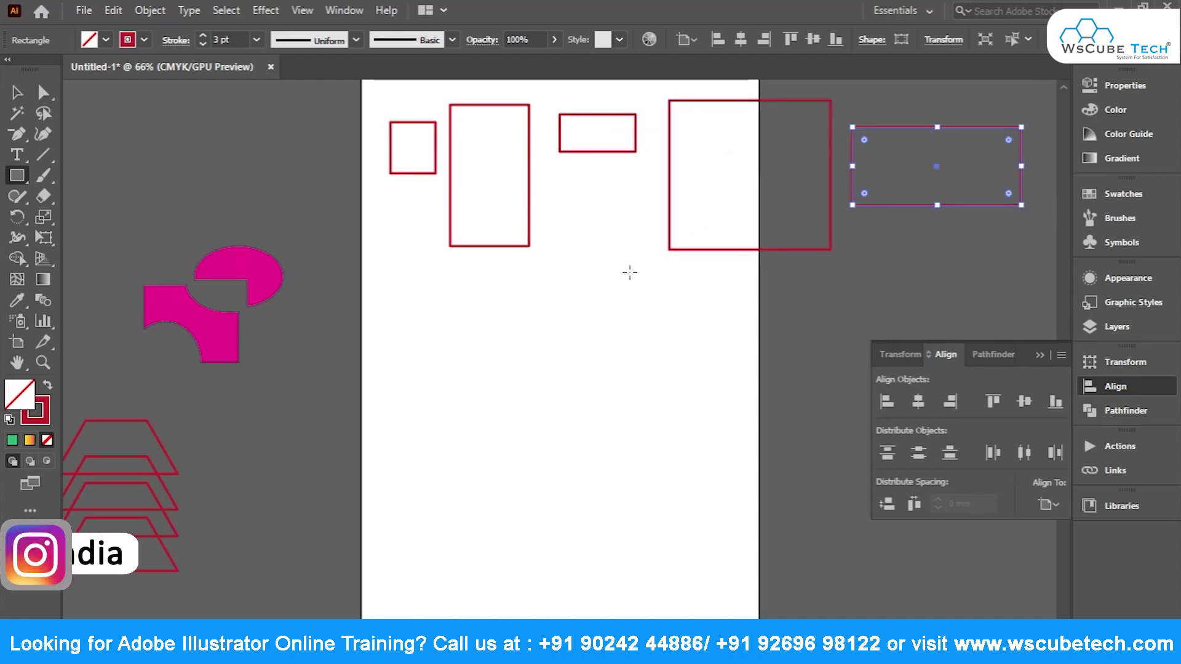
pyautogui.moveTo(353, 205); pyautogui.dragTo(404, 222)
pyautogui.moveTo(353, 269); pyautogui.dragTo(386, 416)
pyautogui.moveTo(439, 451); pyautogui.dragTo(267, 474)
pyautogui.moveTo(315, 510); pyautogui.dragTo(432, 617)
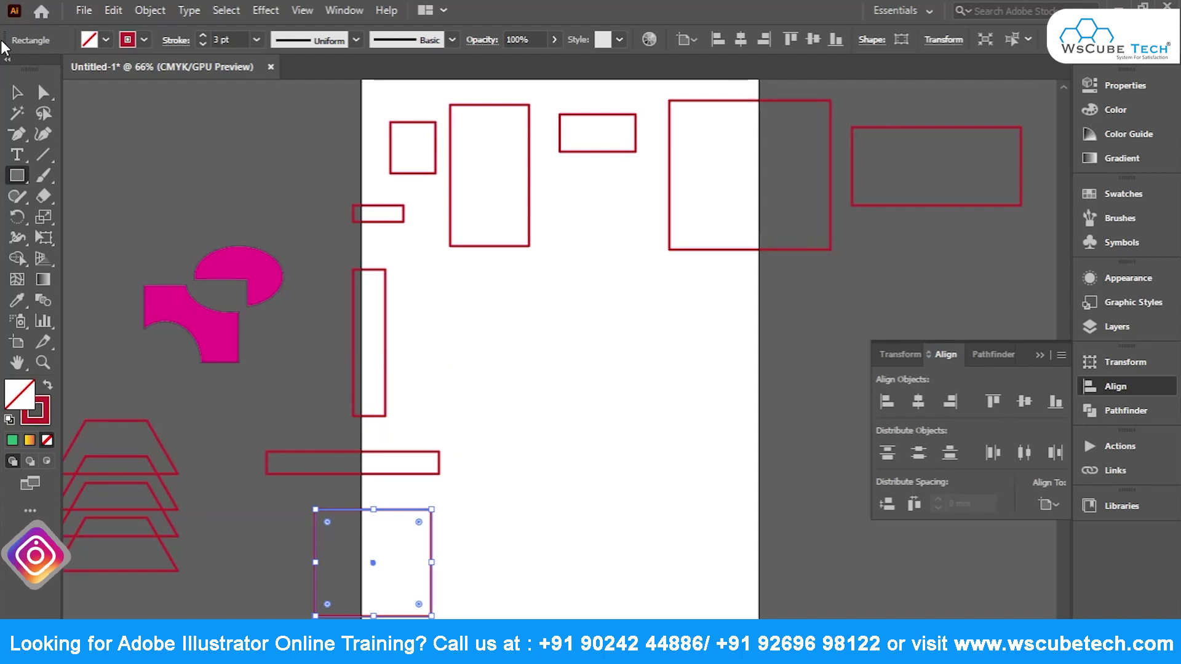
# Select the five rectangles along the top of the page.
pyautogui.press('v')
pyautogui.click(381, 486)
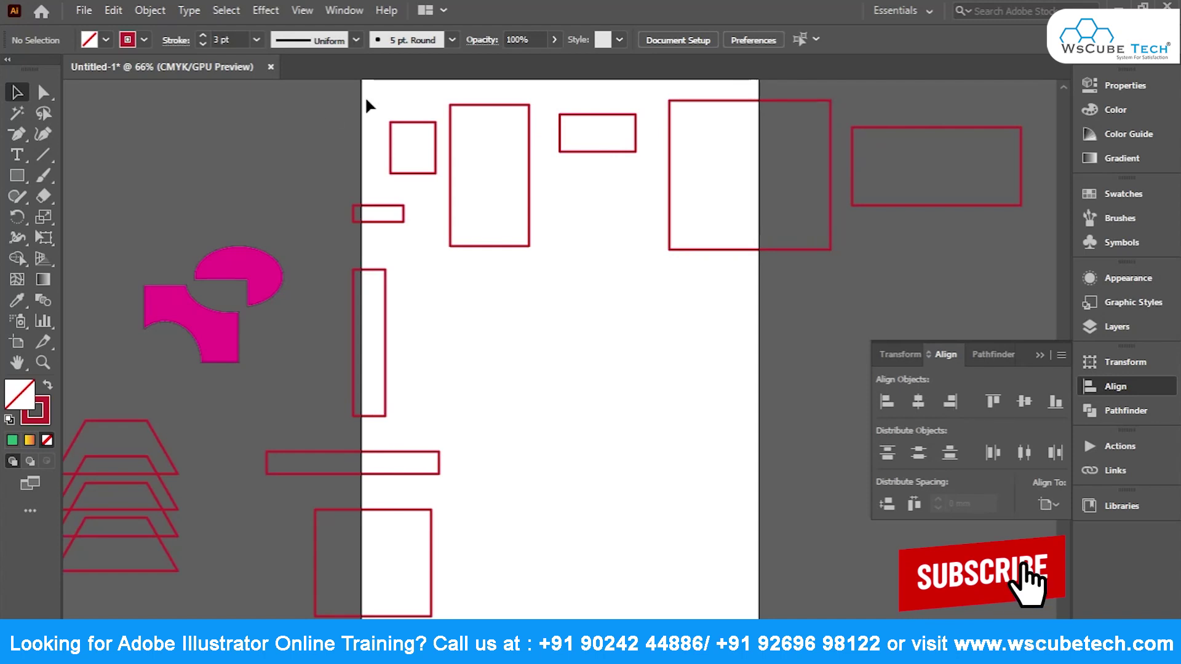
pyautogui.moveTo(908, 170); pyautogui.dragTo(904, 169)
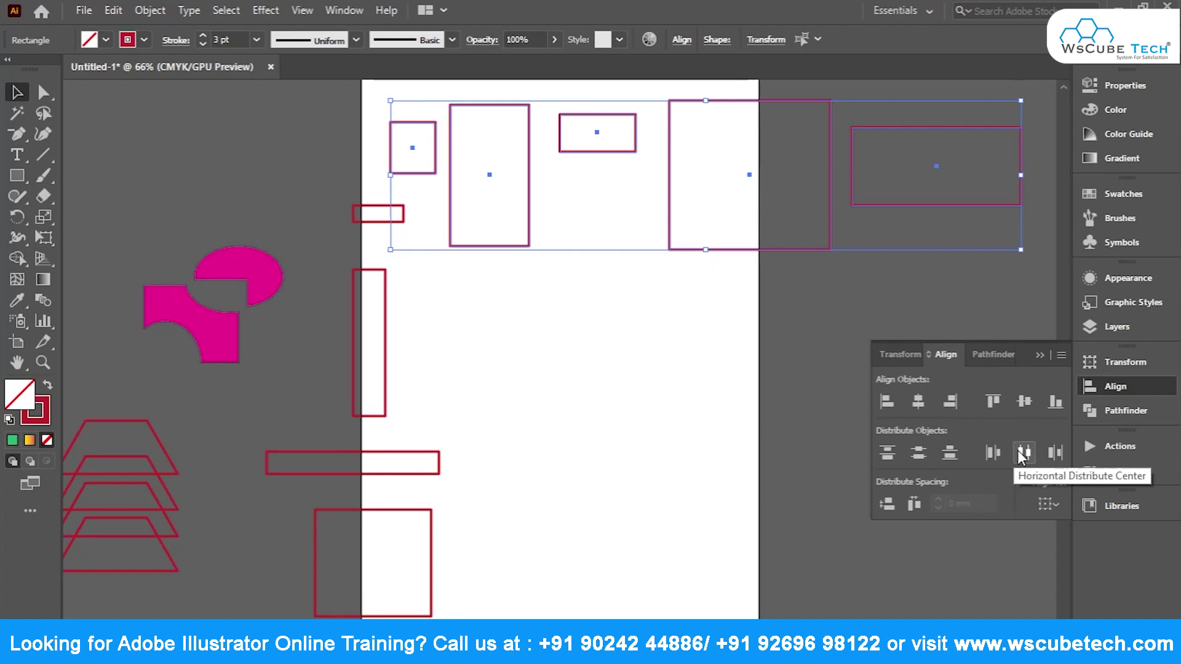
# Align the five top rectangles by their tops and distribute them by horizontal centres, trying key-object options.
pyautogui.click(1023, 454)
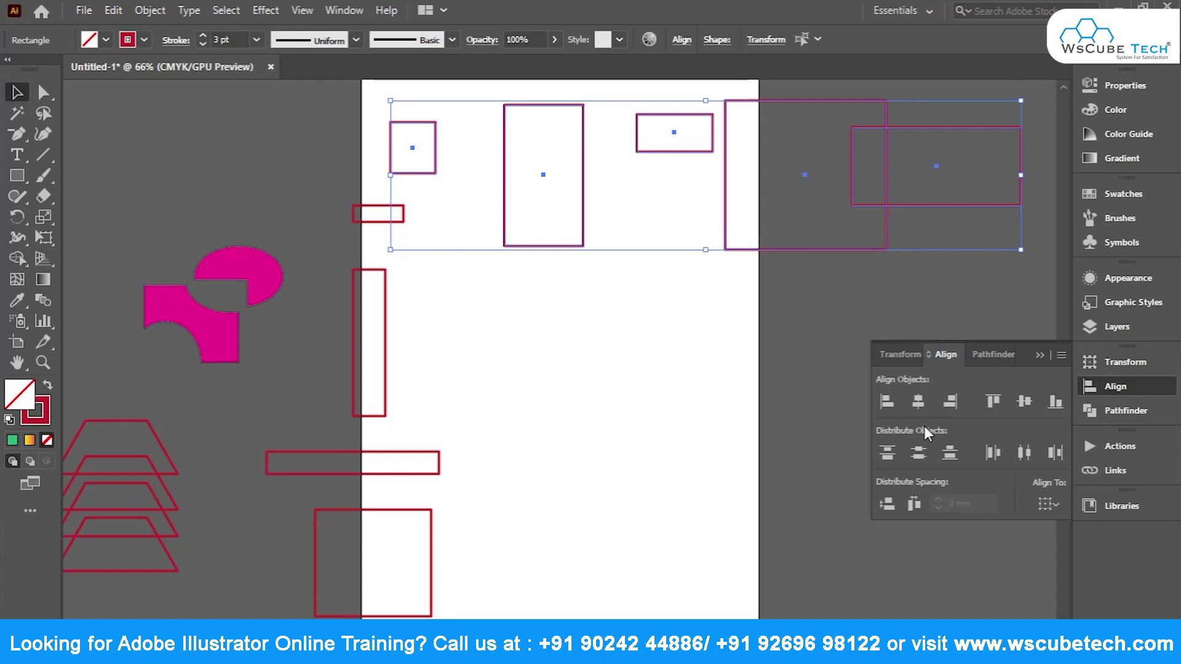
pyautogui.click(992, 402)
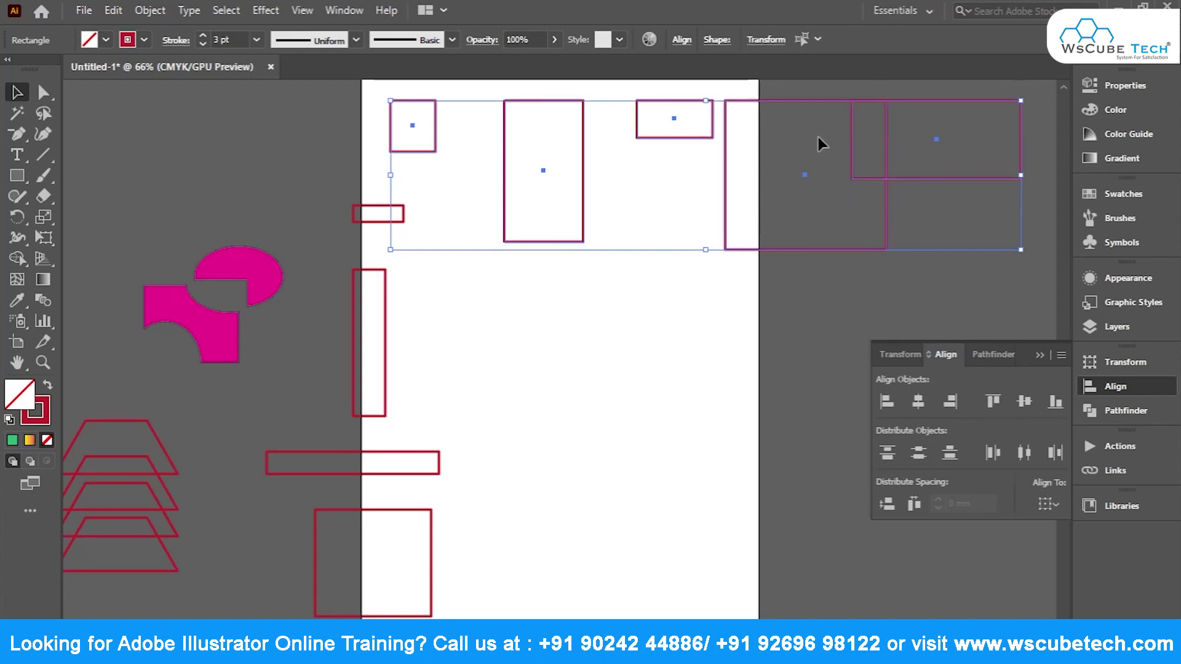
pyautogui.click(411, 122)
pyautogui.click(542, 168)
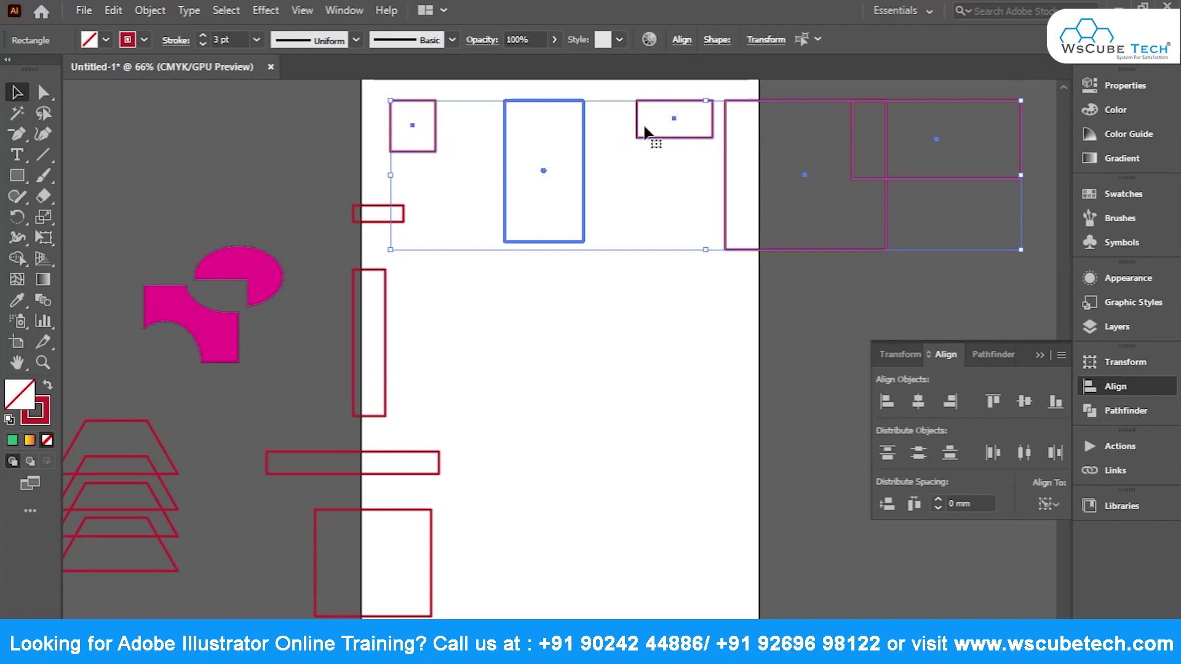
pyautogui.click(987, 455)
pyautogui.click(1056, 455)
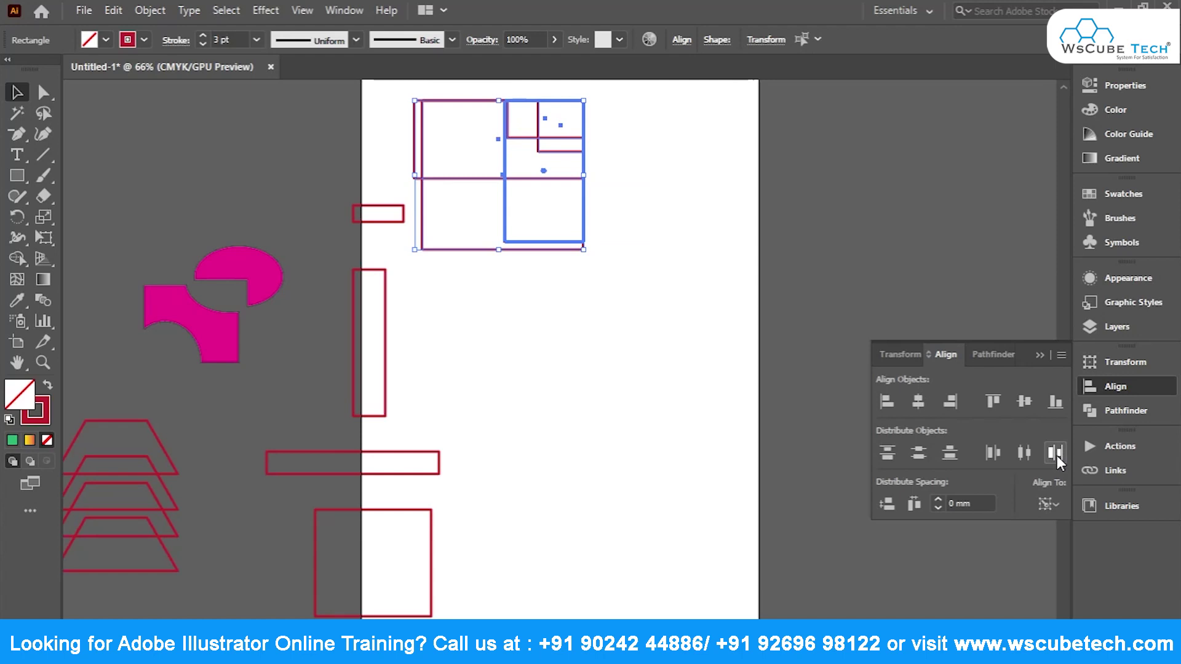
pyautogui.click(1023, 455)
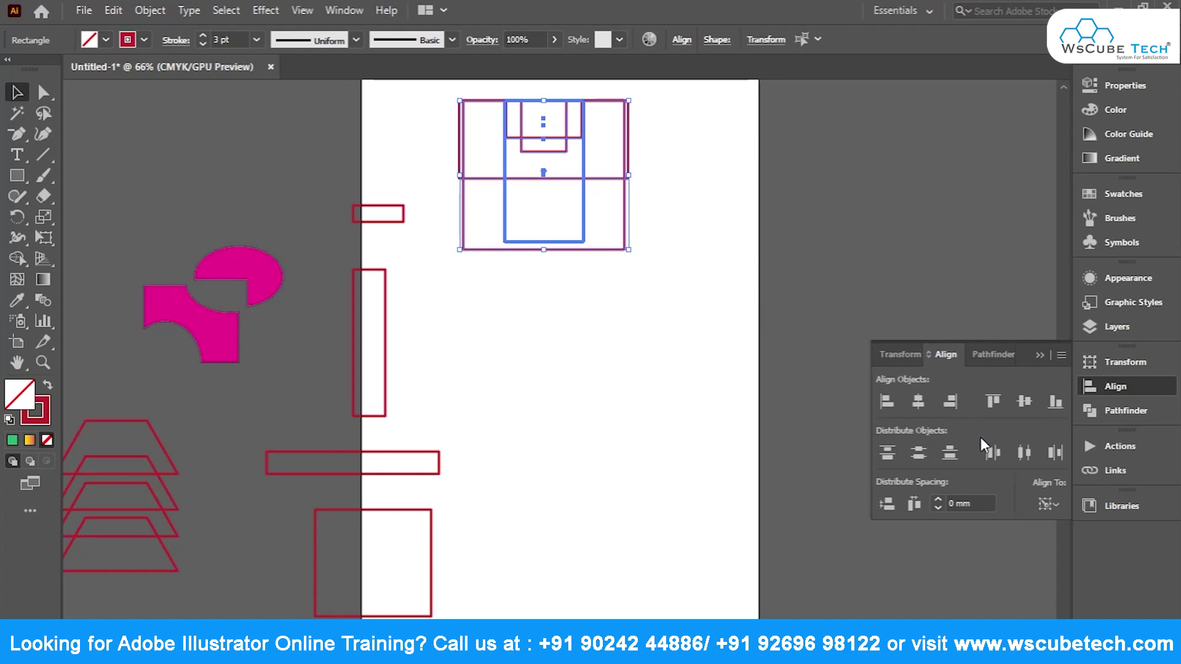
pyautogui.click(979, 439)
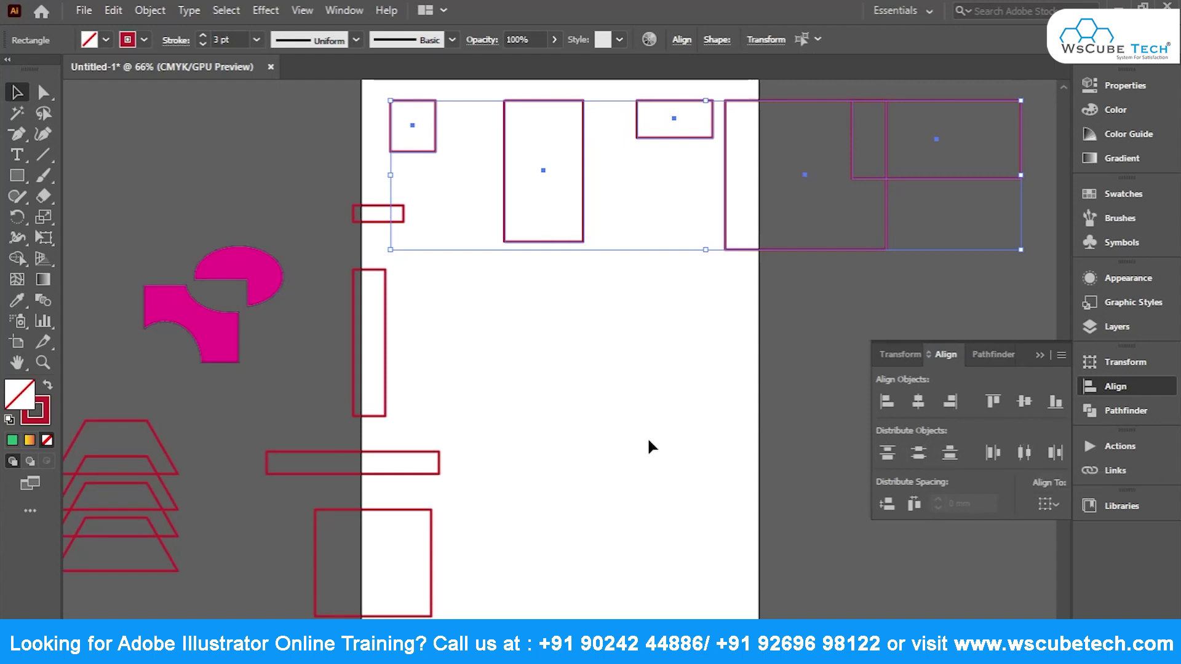
pyautogui.click(381, 198)
# Distribute the left rectangles by vertical centres, align their horizontal centres, and drag them onto the artboard.
pyautogui.moveTo(438, 91)
pyautogui.mouseDown()
pyautogui.moveTo(313, 582)
pyautogui.moveTo(295, 596)
pyautogui.mouseUp()
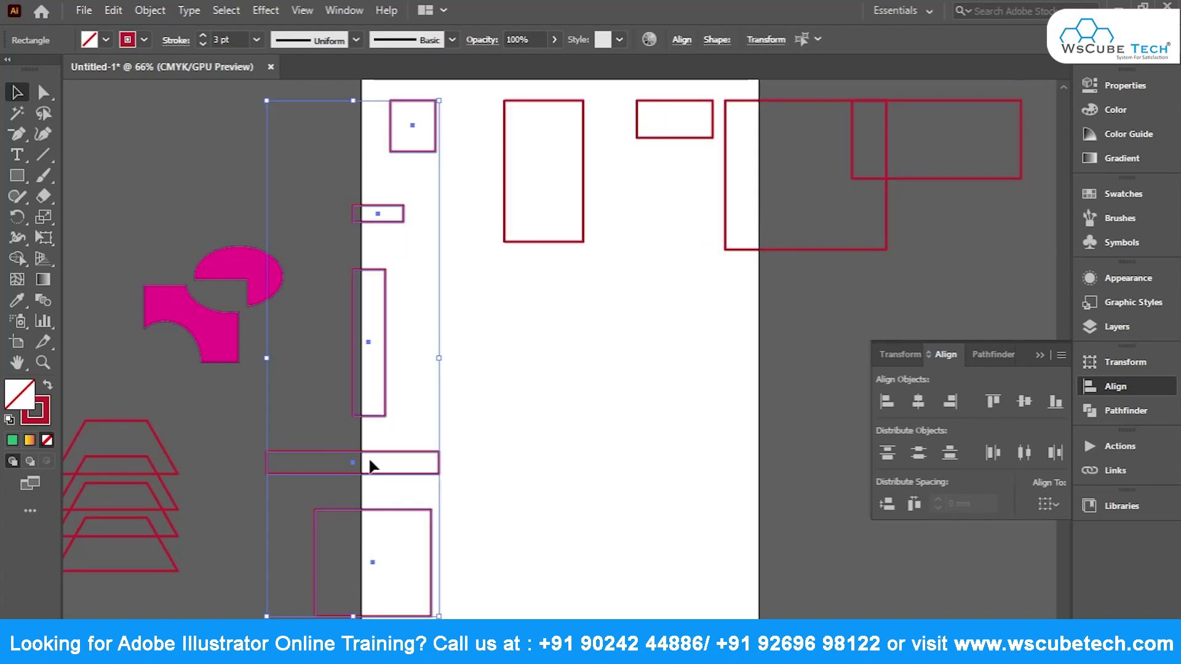
pyautogui.click(918, 454)
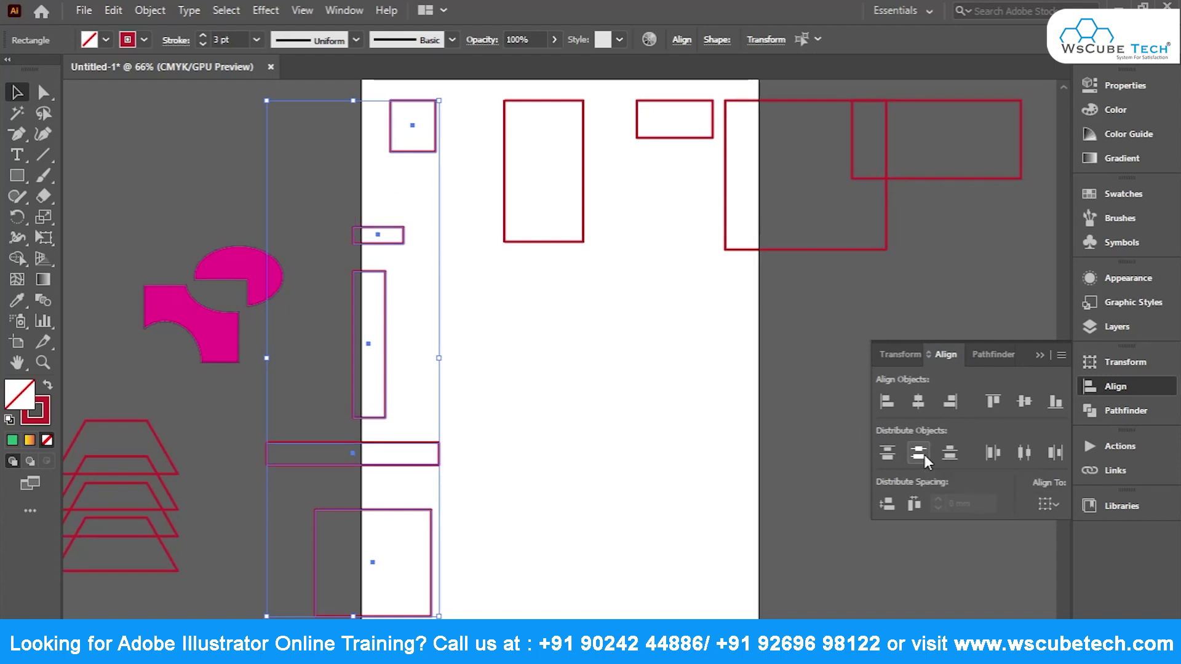
pyautogui.click(919, 403)
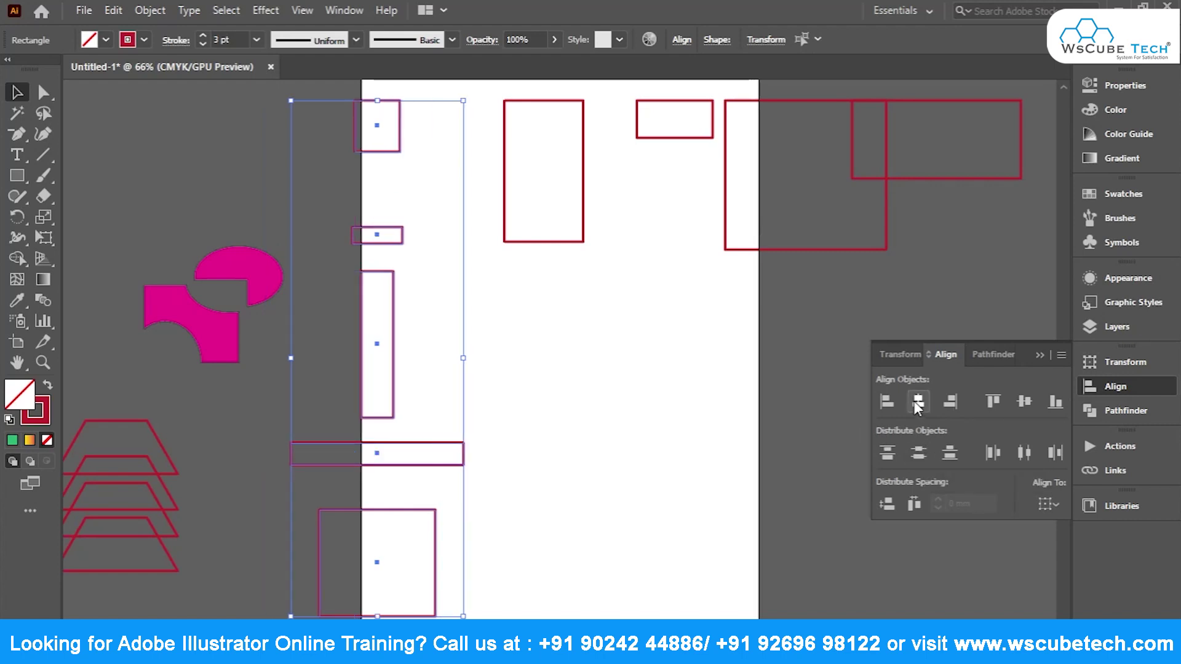
pyautogui.moveTo(400, 382); pyautogui.dragTo(440, 379)
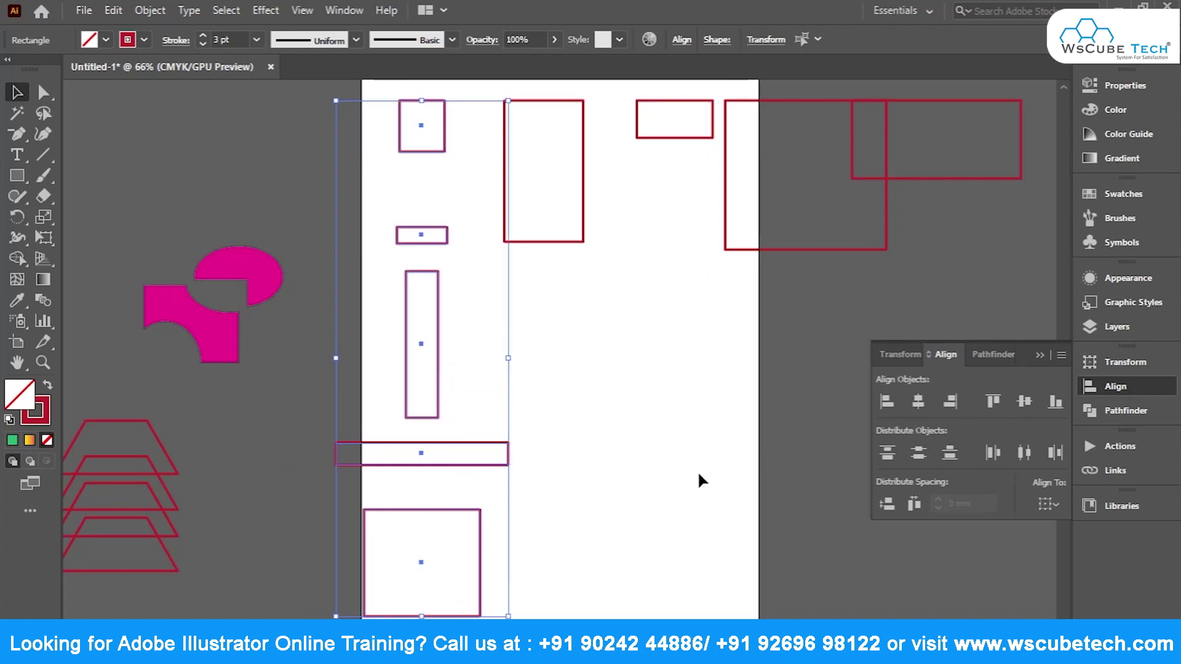
pyautogui.hotkey('ctrl', '-')
# Clear the selection and bring up the Pathfinder, Align and Transform panels.
pyautogui.click(790, 333)
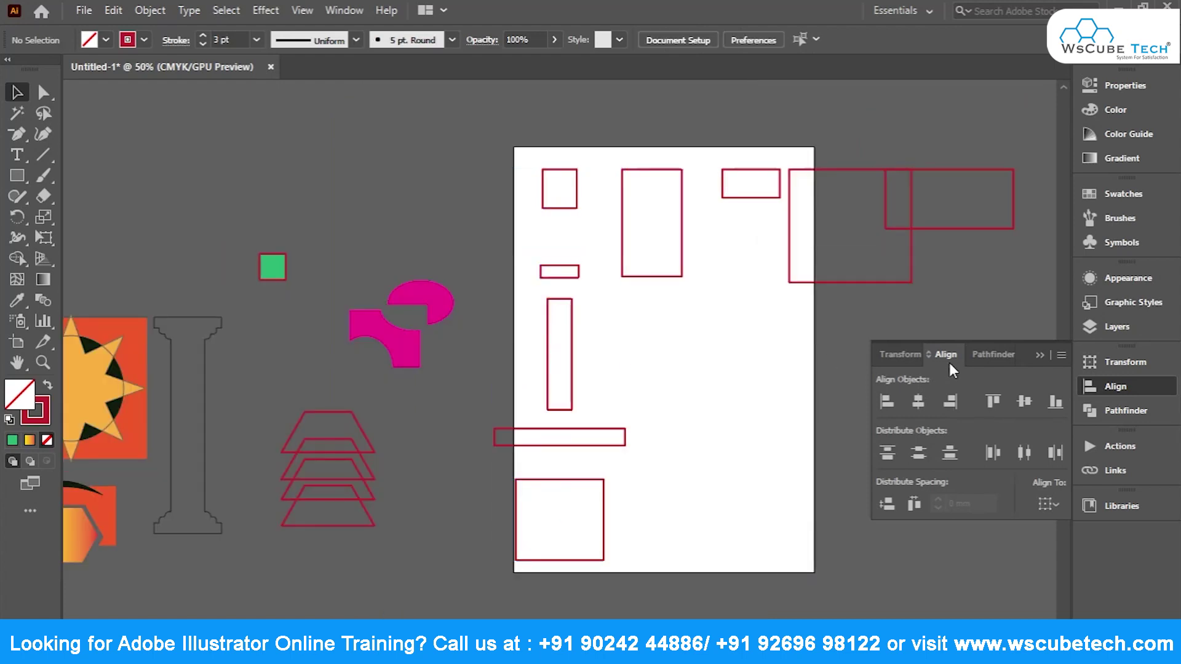
pyautogui.click(1106, 411)
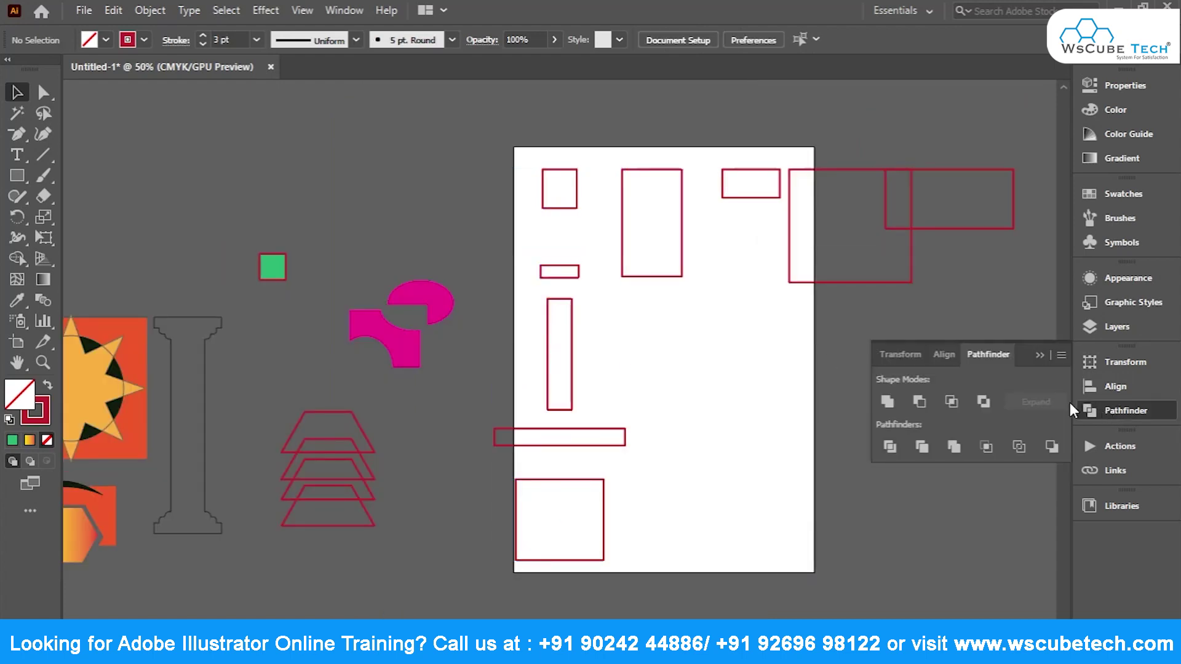
pyautogui.click(941, 356)
pyautogui.click(897, 362)
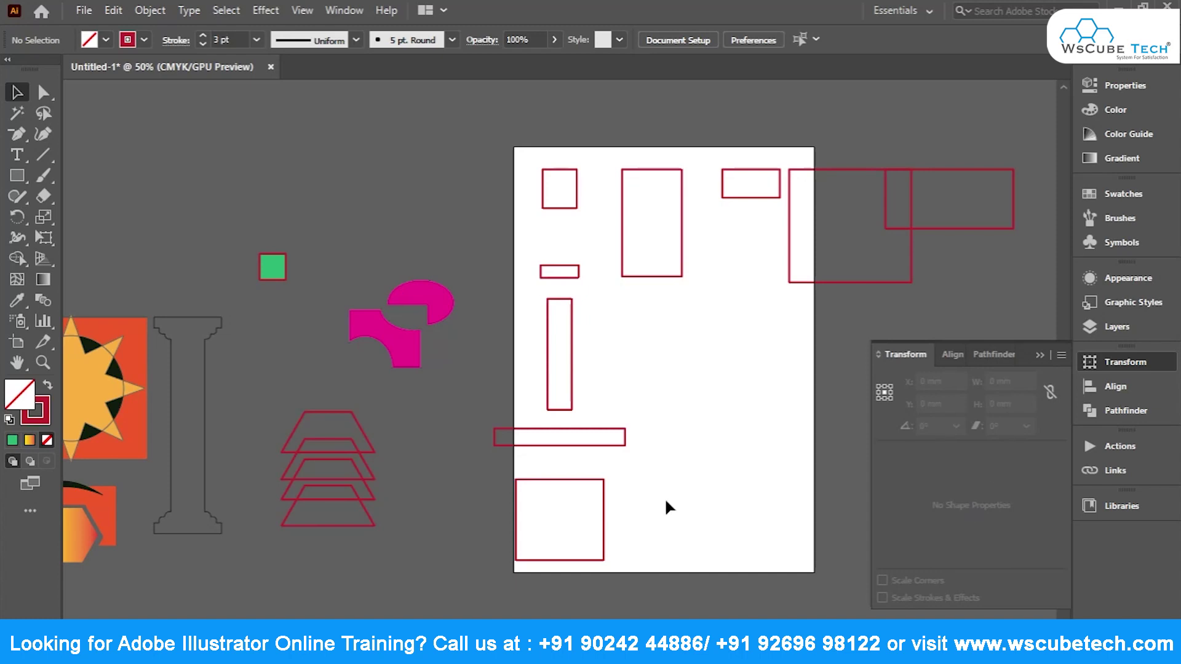
# Scale the tall top-row rectangle from its centre to about 73 × 131 mm.
pyautogui.click(679, 276)
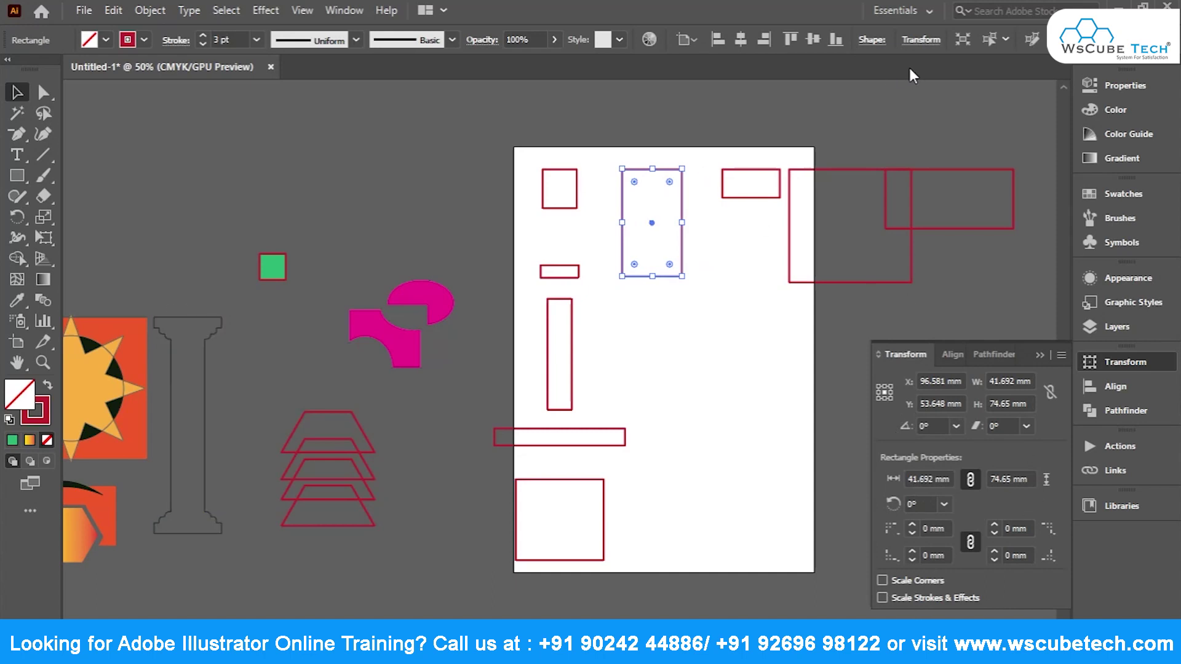
pyautogui.click(920, 40)
pyautogui.moveTo(622, 276); pyautogui.dragTo(594, 322)
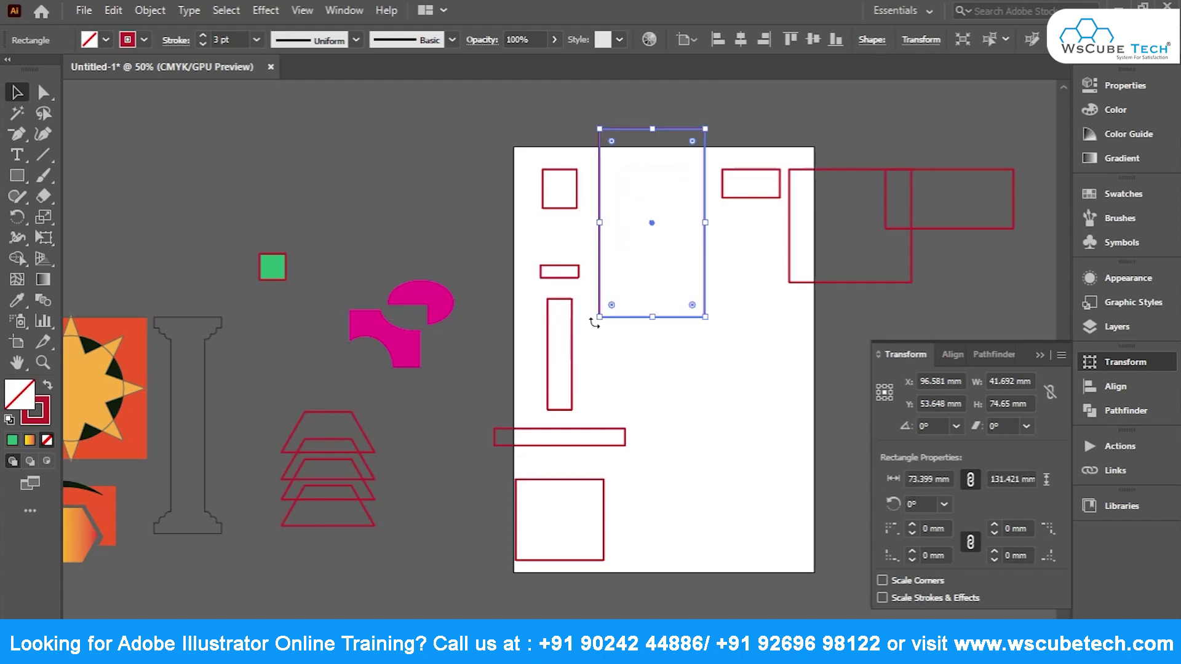
pyautogui.click(714, 401)
# Close the Transform panel and cycle back through the Pathfinder, Align and Transform panels.
pyautogui.click(1115, 363)
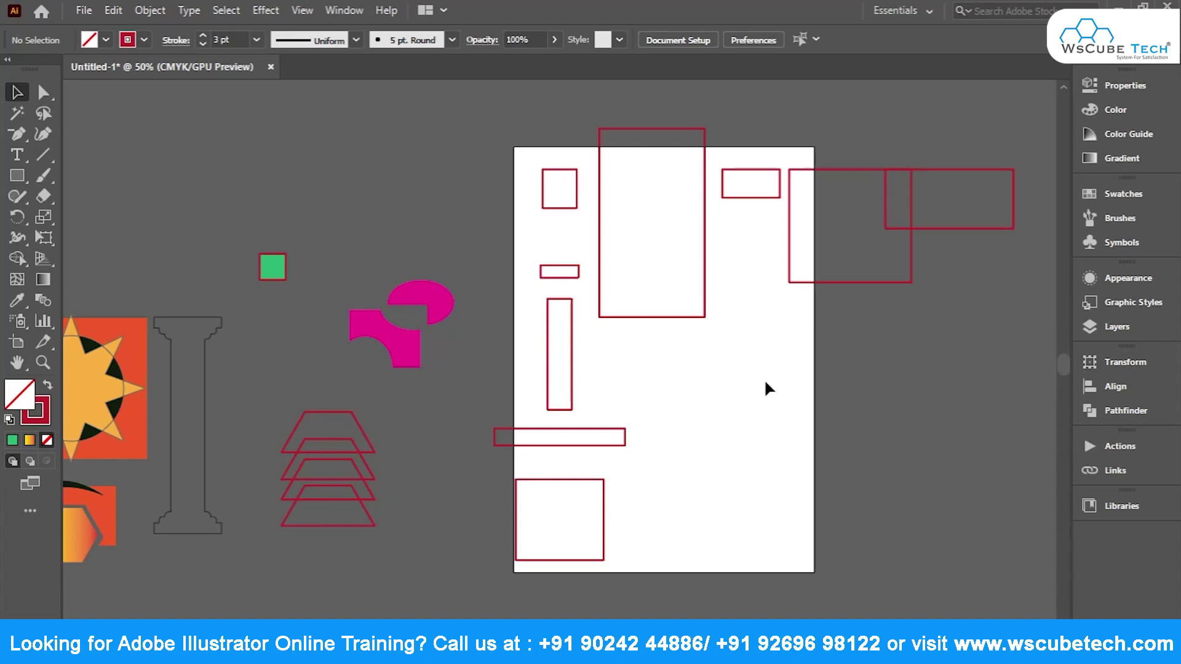
pyautogui.hscroll(3, 762, 381)
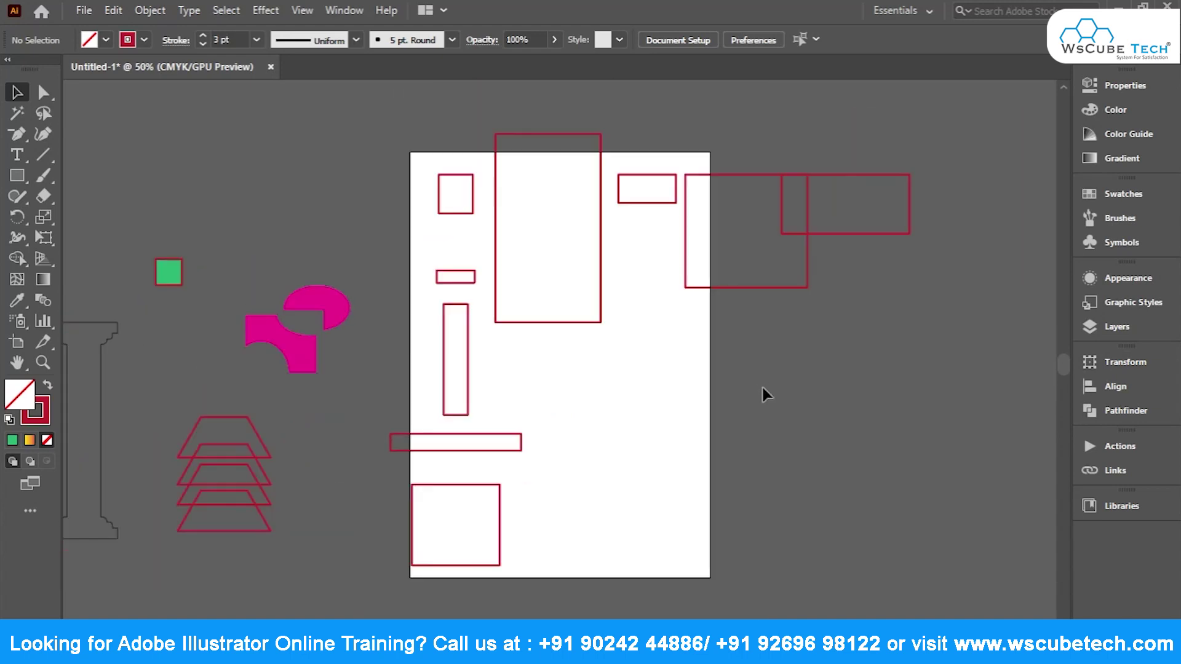
pyautogui.click(1113, 407)
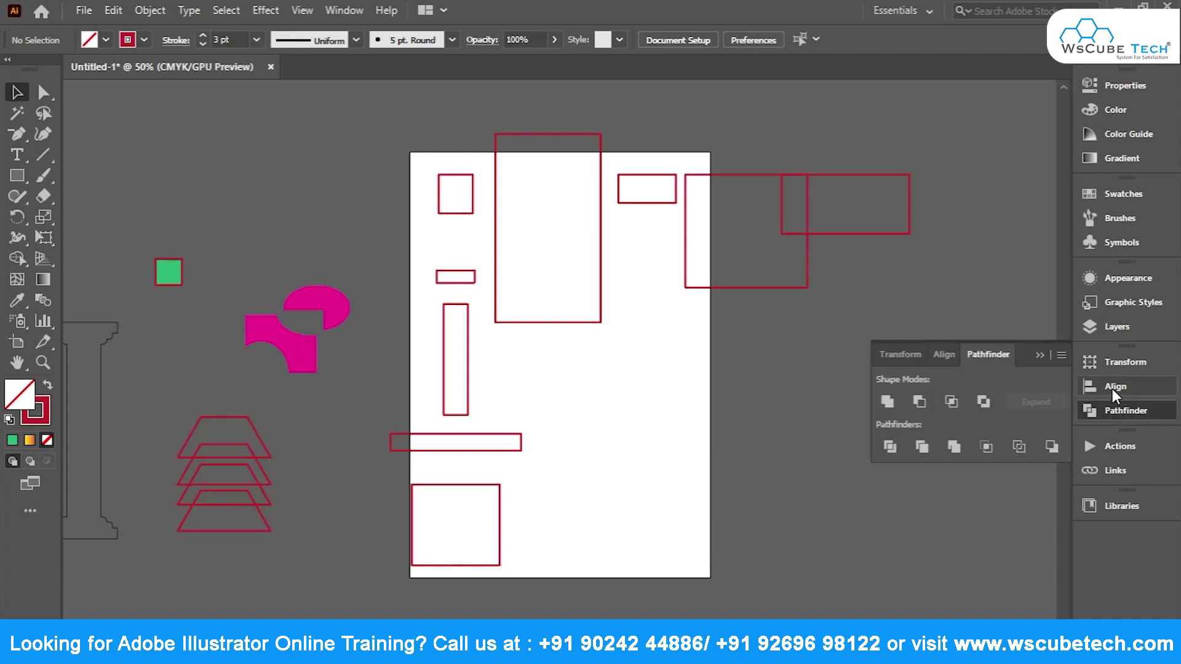
pyautogui.click(1112, 387)
pyautogui.click(1117, 363)
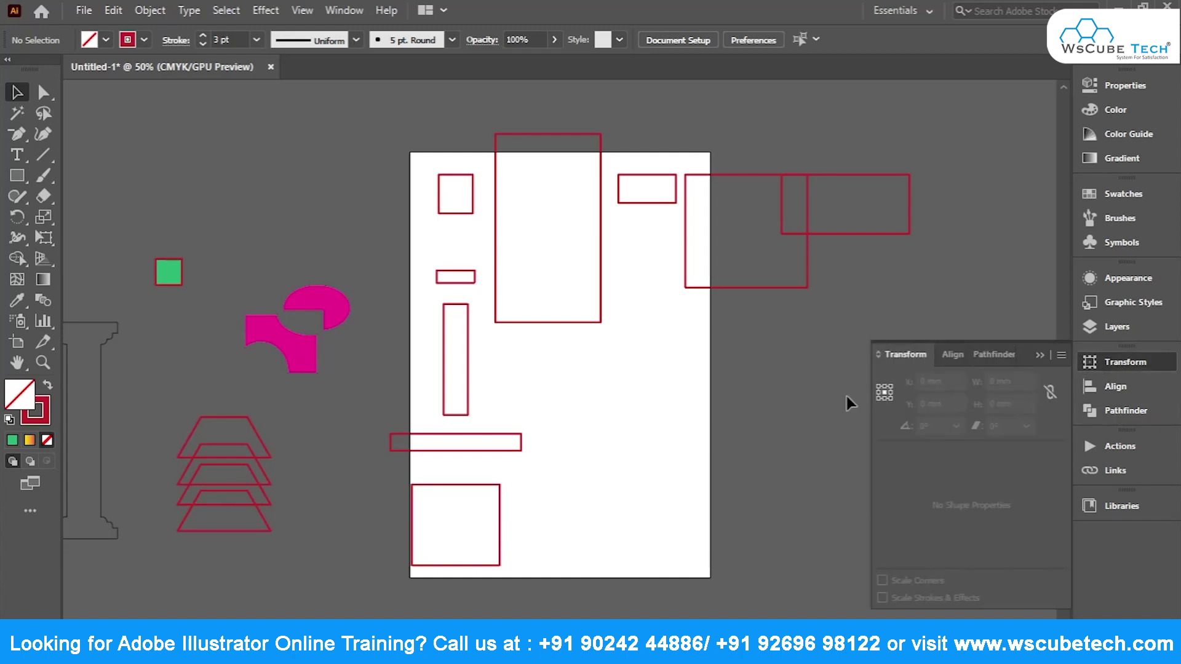